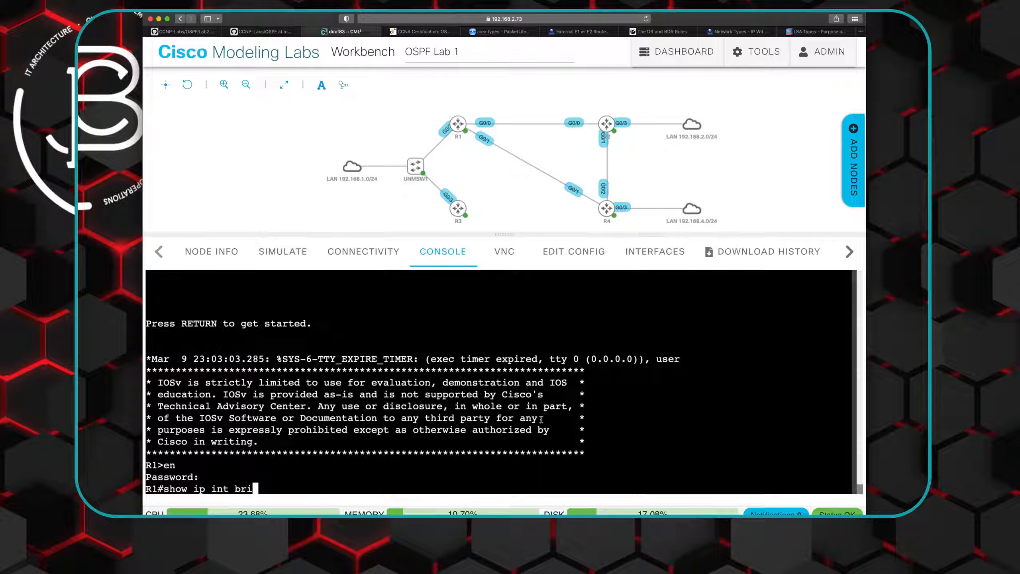
# - Show R1's brief IP interface summary and start OSPF process 1 from global configuration mode
pyautogui.press('Return')
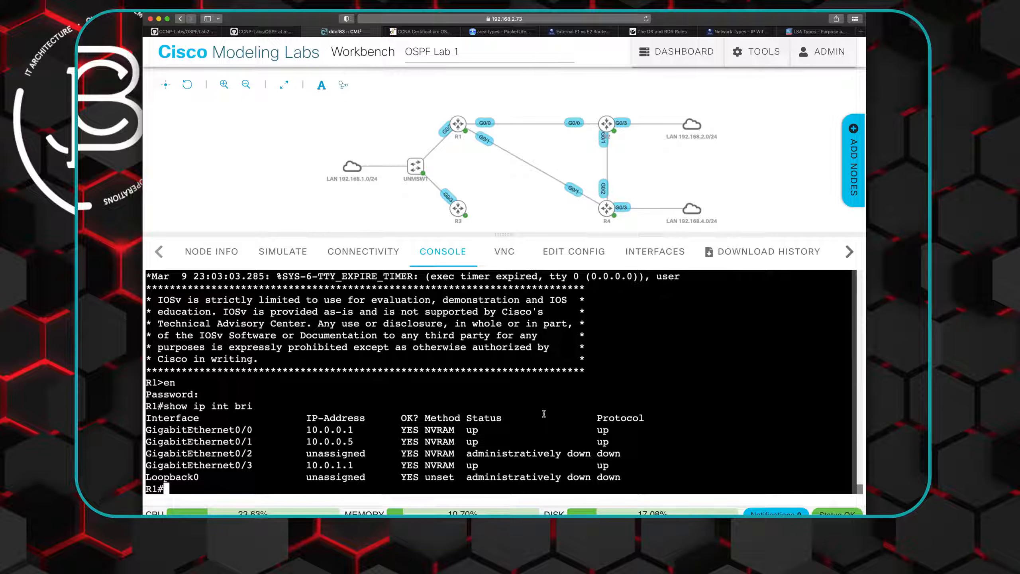
pyautogui.write('conf t')
pyautogui.press('Return')
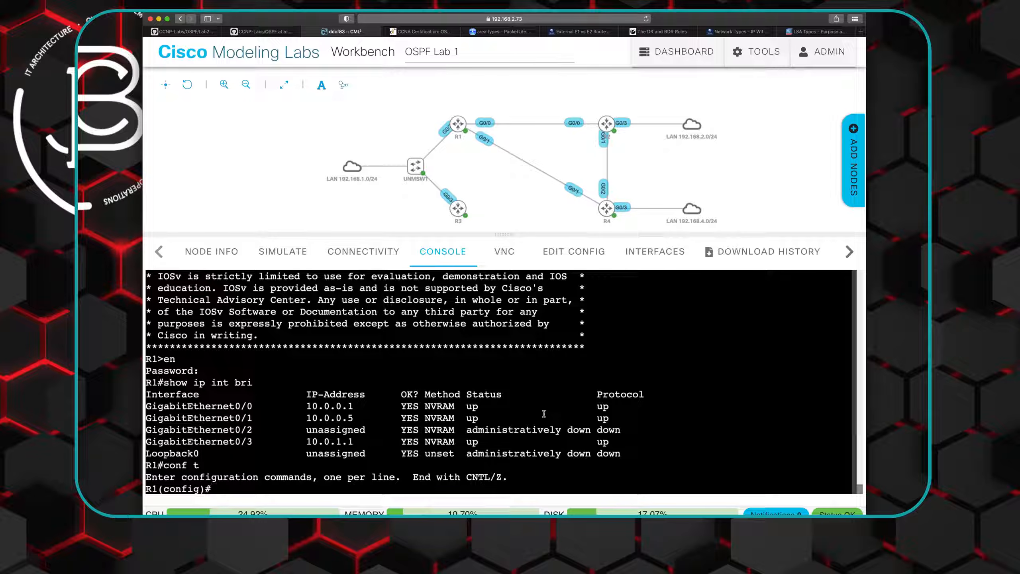
pyautogui.write('router ospf 1')
pyautogui.press('Return')
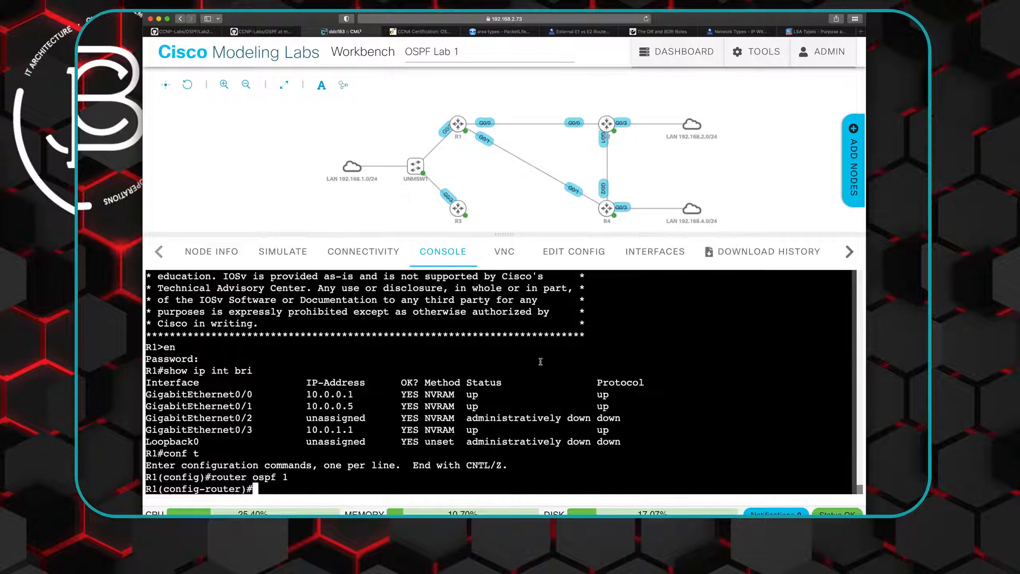
# - Switch to the CCNP-Labs GitHub repository and open the router ospf 1 section of R1_final.txt in Lab2's Final Configs folder
pyautogui.click(253, 35)
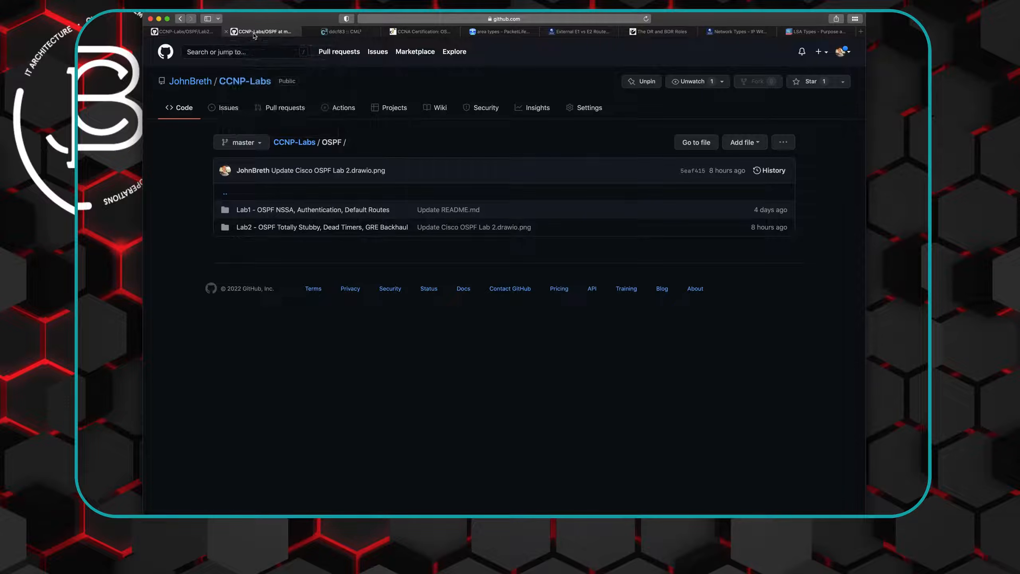
pyautogui.click(319, 228)
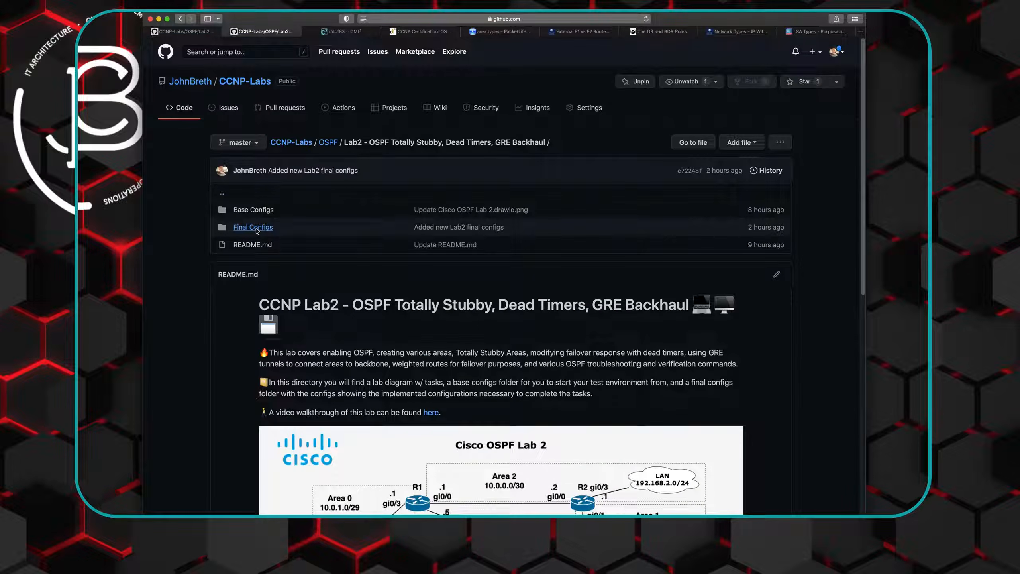
pyautogui.click(253, 227)
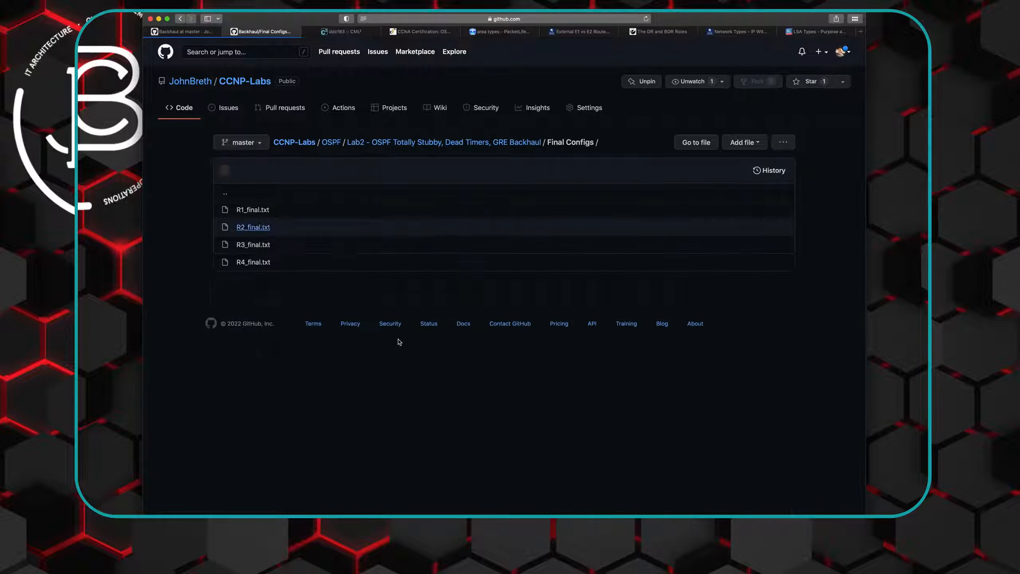
pyautogui.click(253, 209)
pyautogui.scroll(-15, 451, 378)
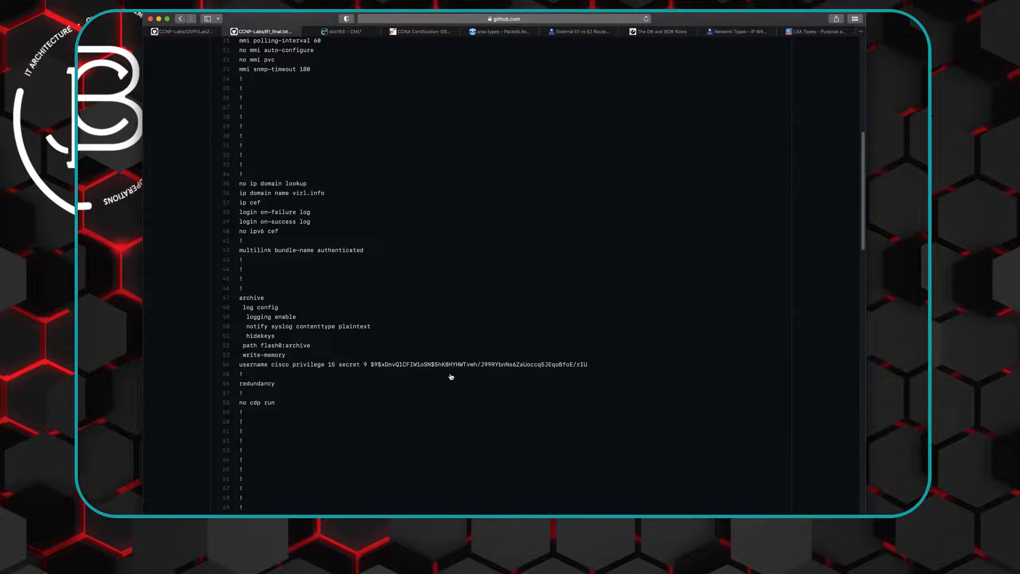
pyautogui.scroll(-14, 452, 377)
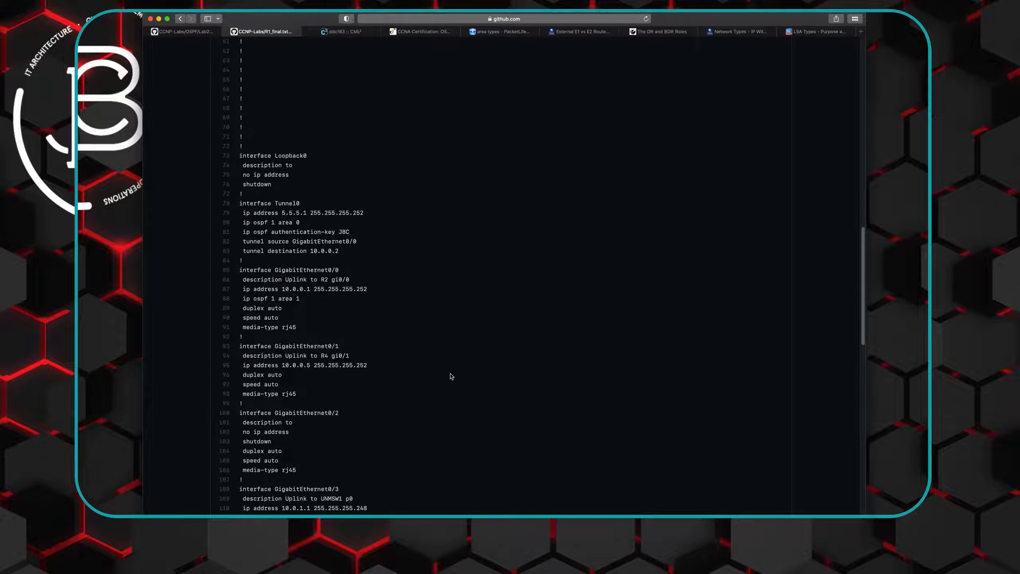
pyautogui.scroll(-3, 452, 377)
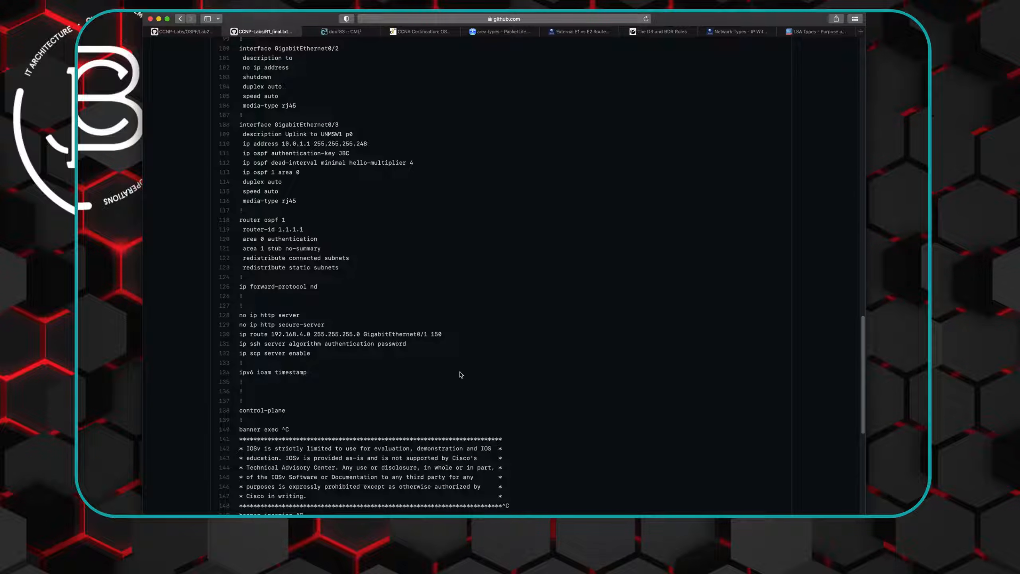
# - Copy the "router-id 1.1.1.1" line from R1_final.txt and return to the Final Configs file list
pyautogui.moveTo(243, 230); pyautogui.dragTo(309, 230)
pyautogui.rightClick(290, 230)
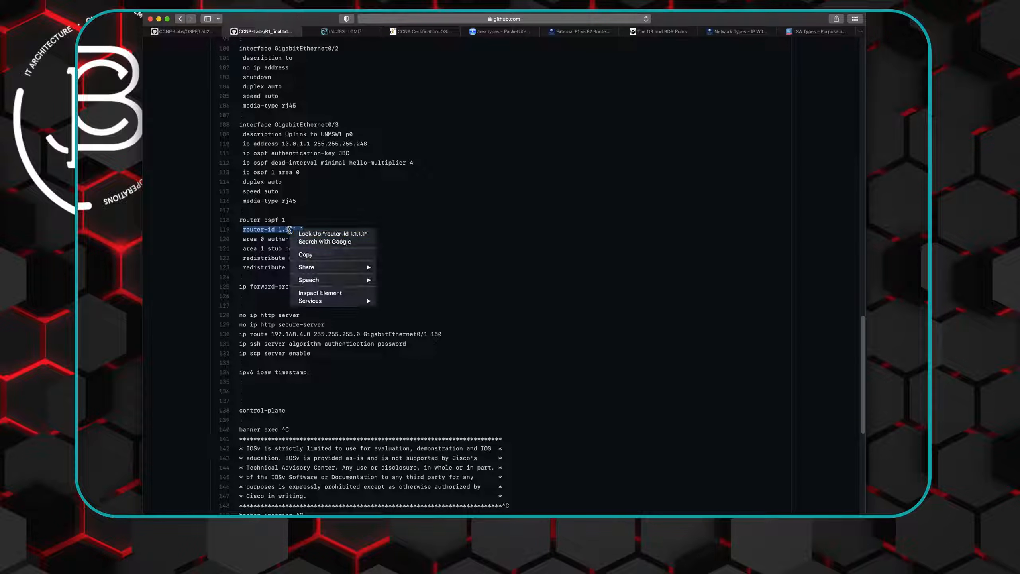
pyautogui.click(314, 258)
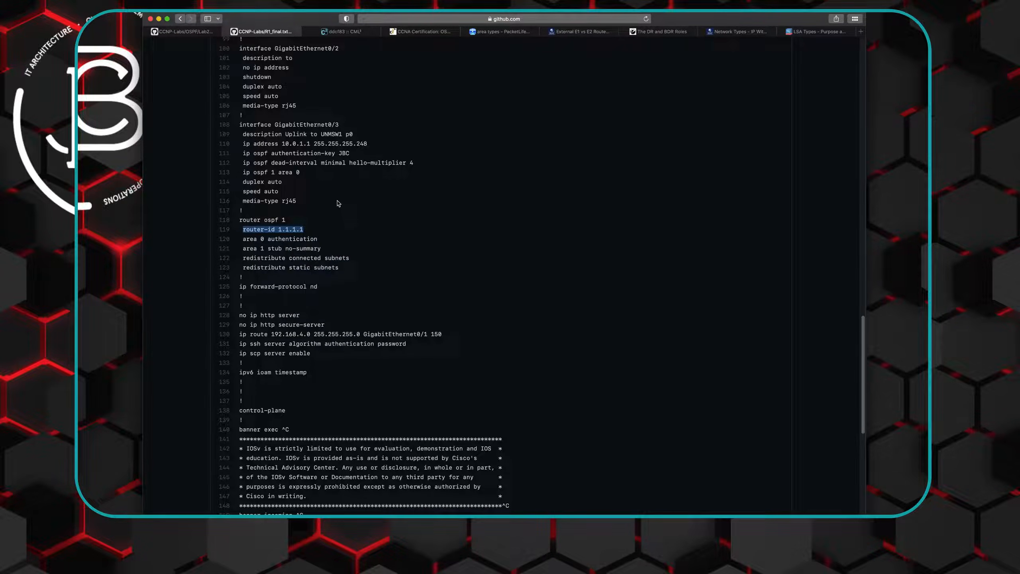
pyautogui.scroll(10, 337, 203)
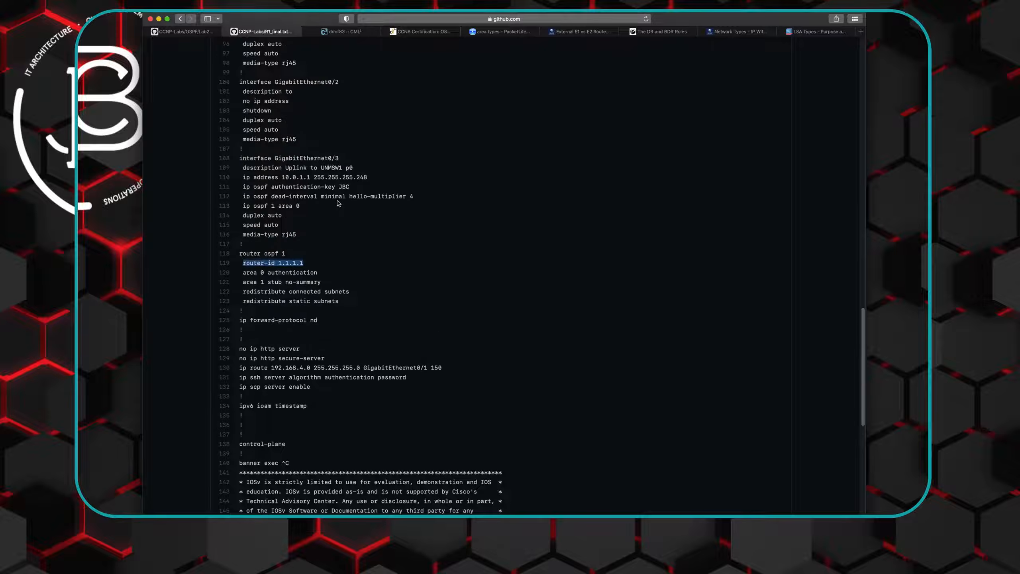
pyautogui.click(181, 18)
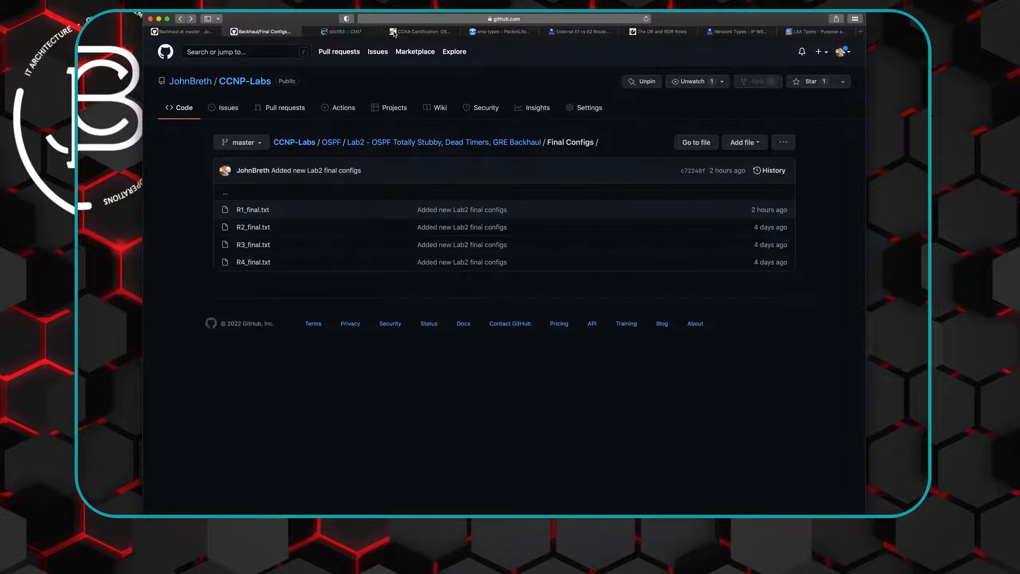
# - Switch back to Cisco Modeling Labs and set R1's OSPF router ID to 1.1.1.1 with the copied line
pyautogui.click(356, 34)
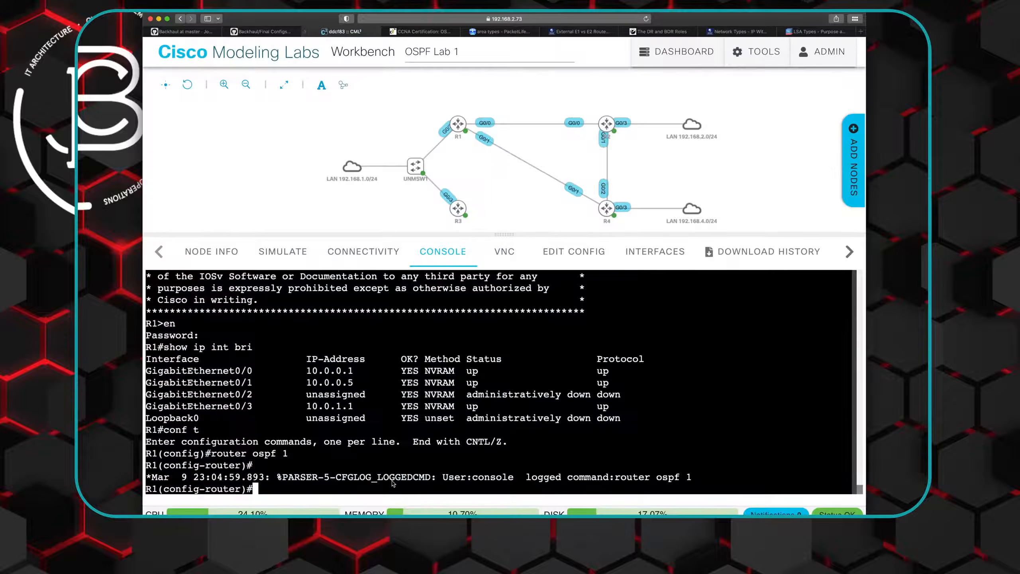
pyautogui.rightClick(261, 488)
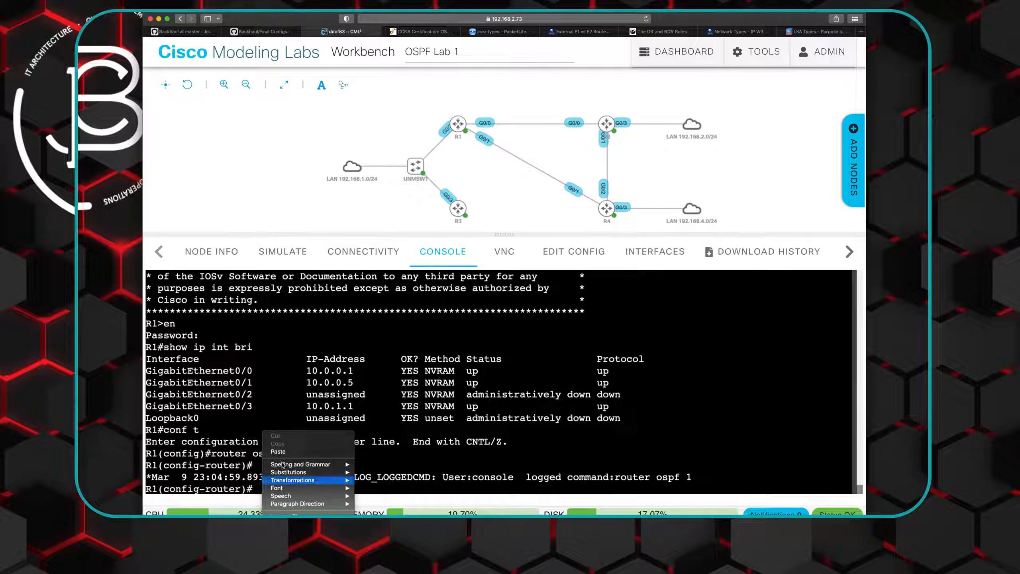
pyautogui.click(284, 453)
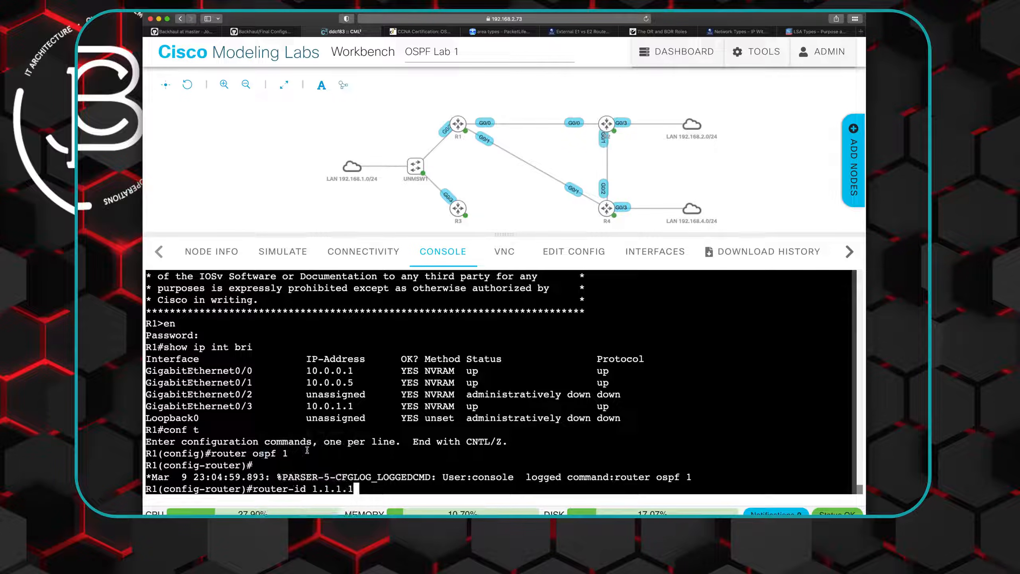
pyautogui.press('Return')
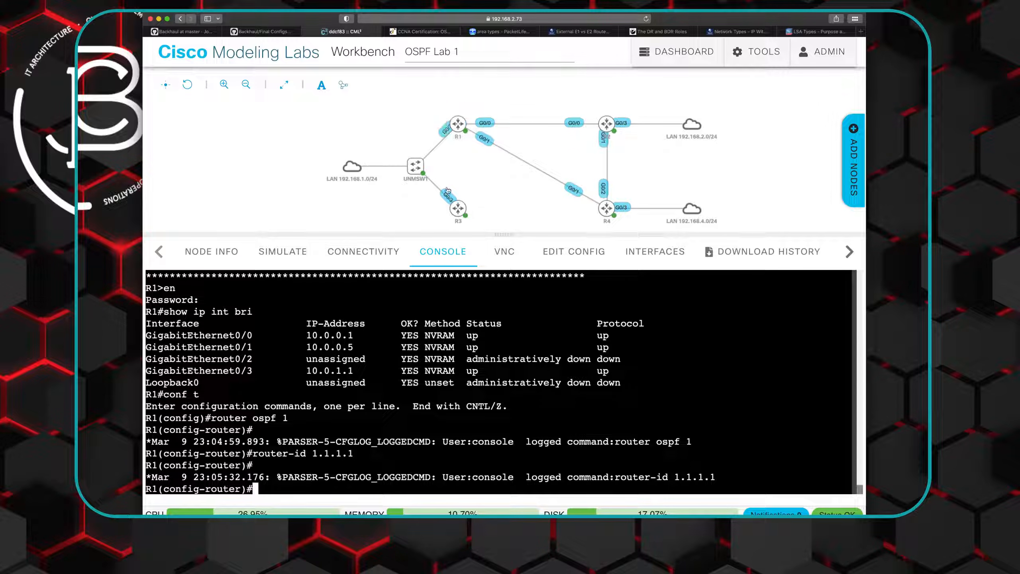
# - Copy the "ip ospf dead-interval minimal hello-multiplier 4" and "ip ospf 1 area 0" lines of GigabitEthernet0/3 from R1_final.txt on GitHub
pyautogui.click(259, 33)
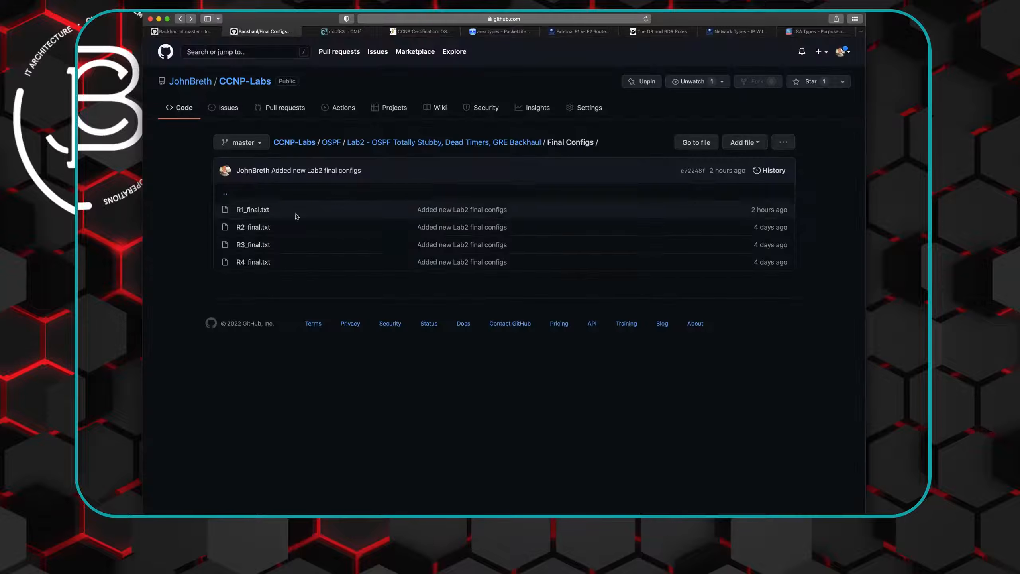
pyautogui.click(253, 209)
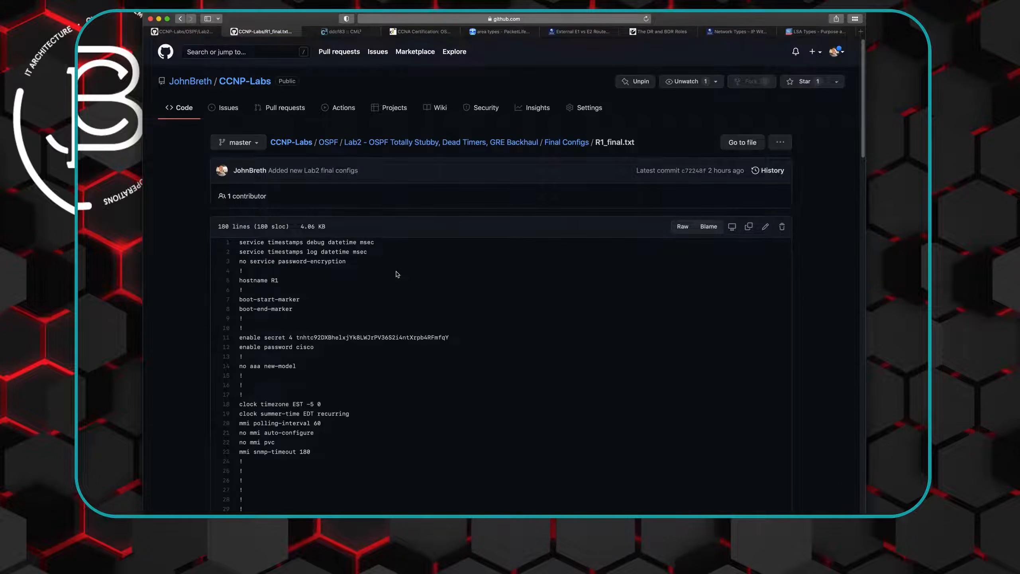
pyautogui.scroll(-15, 396, 273)
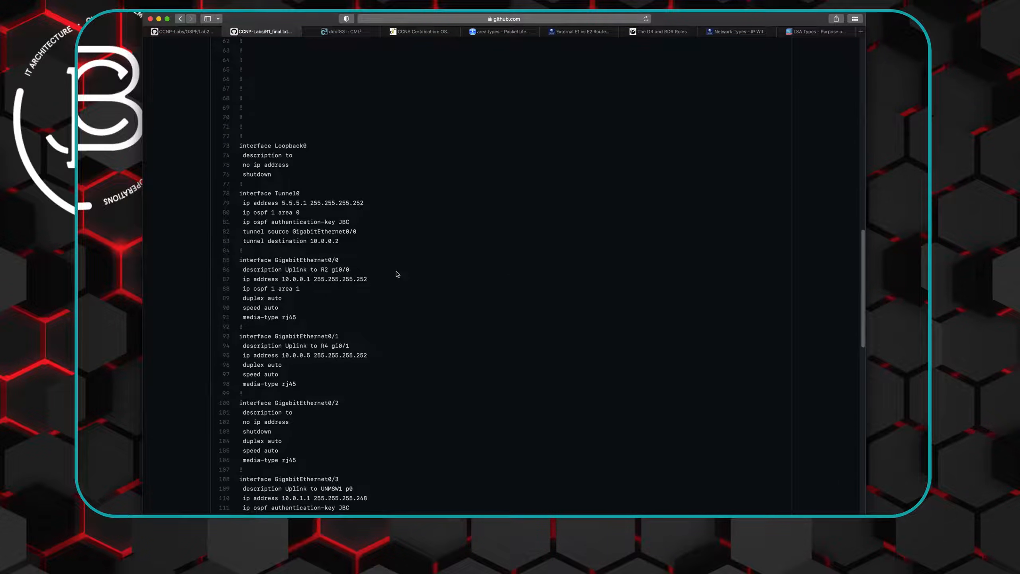
pyautogui.scroll(-5, 396, 274)
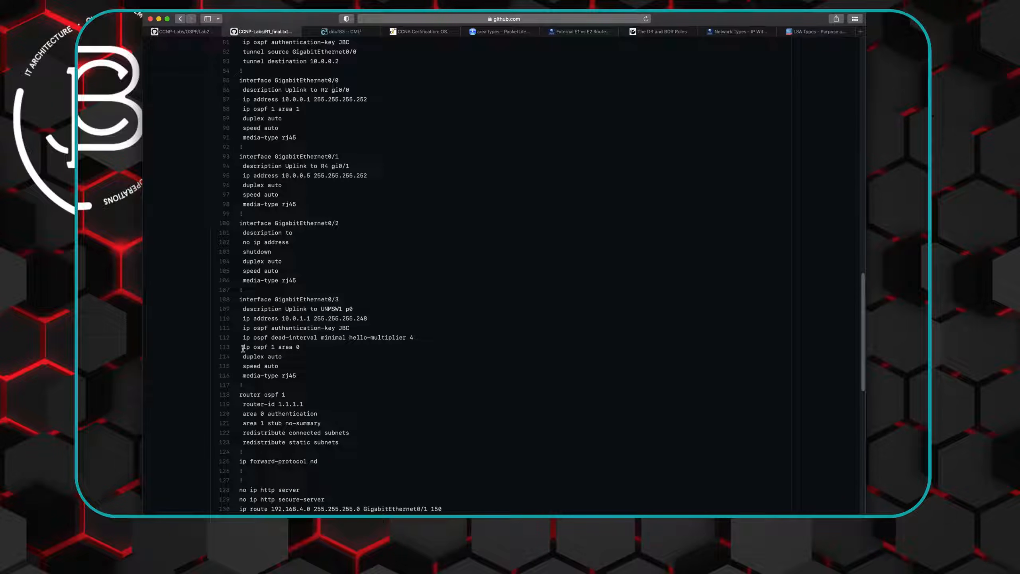
pyautogui.moveTo(243, 349); pyautogui.dragTo(300, 347)
pyautogui.moveTo(243, 337); pyautogui.dragTo(262, 338)
pyautogui.moveTo(262, 338)
pyautogui.mouseDown()
pyautogui.moveTo(274, 337)
pyautogui.moveTo(259, 337)
pyautogui.mouseUp()
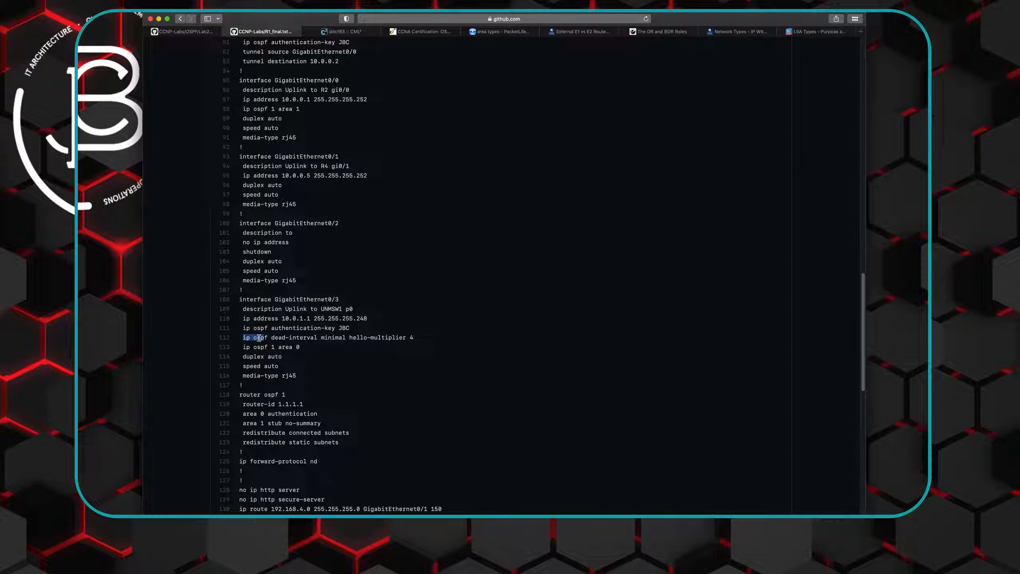
pyautogui.doubleClick(323, 338)
pyautogui.moveTo(244, 338); pyautogui.dragTo(276, 344)
pyautogui.rightClick(276, 345)
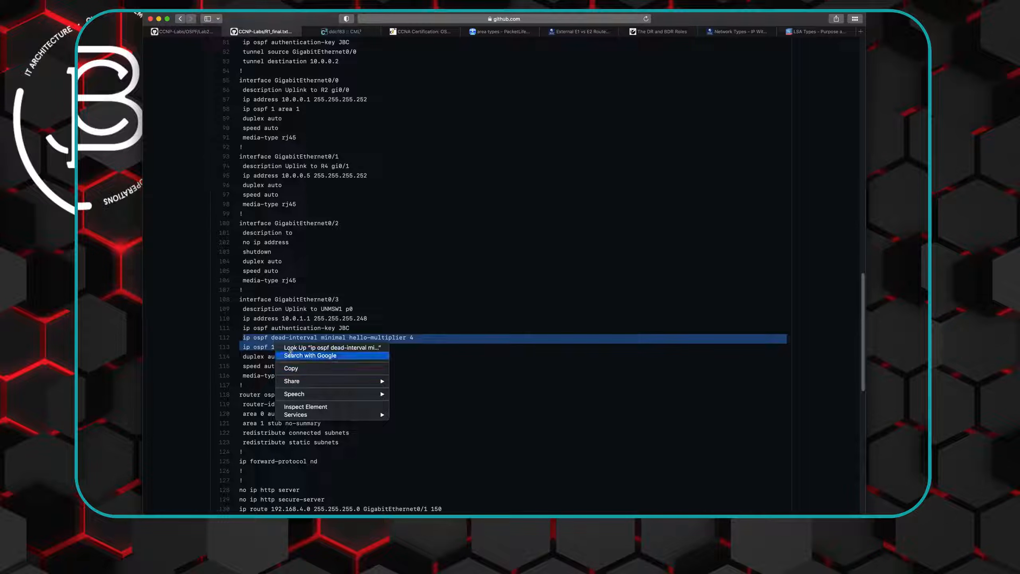
pyautogui.click(298, 368)
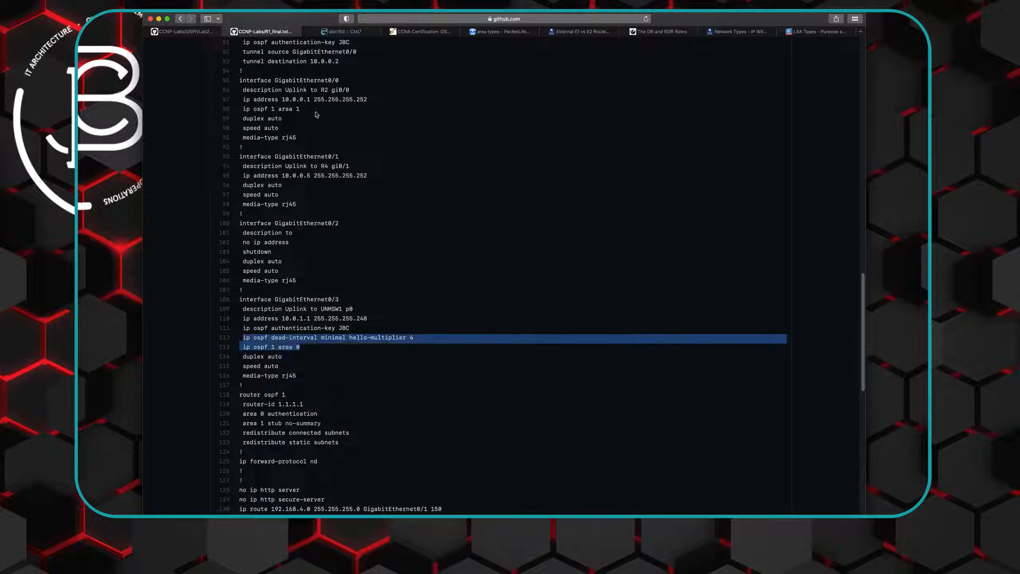
# - In R1's Cisco Modeling Labs console, apply the copied hello-multiplier 4 and OSPF 1 area 0 commands to interface gi0/3
pyautogui.click(344, 32)
pyautogui.write('int ')
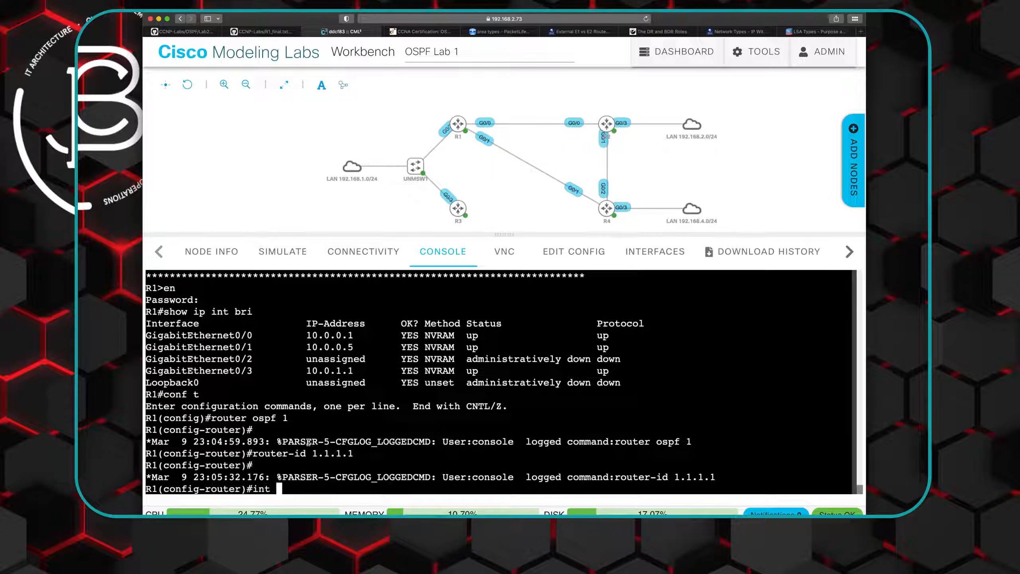
pyautogui.write('gi0/3')
pyautogui.press('Return')
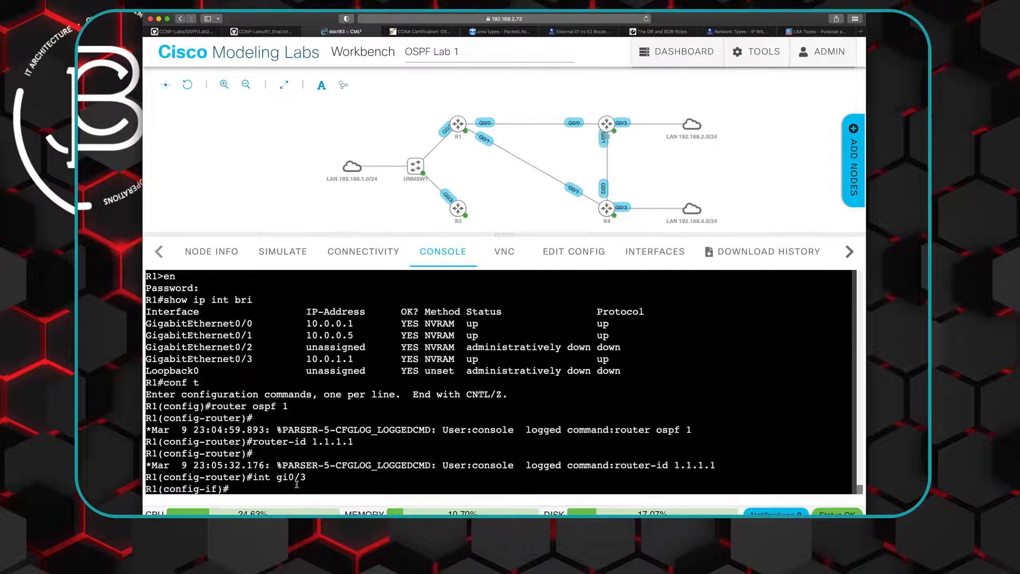
pyautogui.rightClick(277, 487)
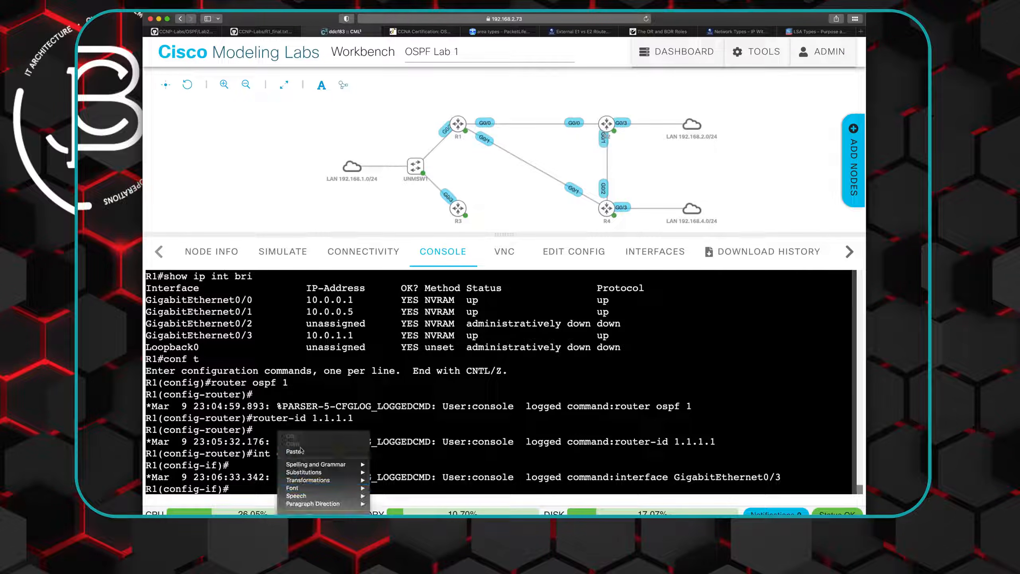
pyautogui.click(294, 452)
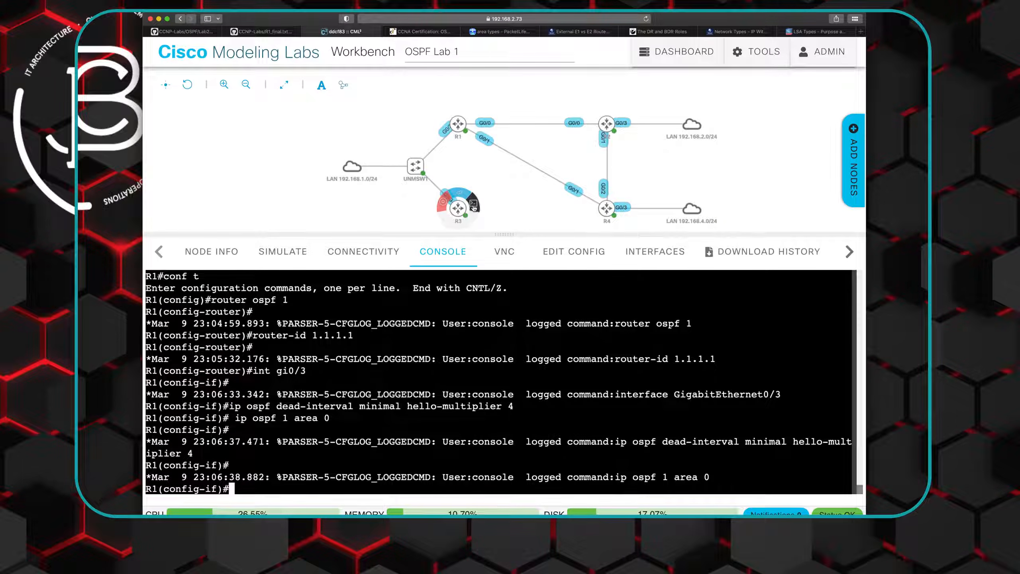
# - Open R3's console, enter privileged mode with the enable password, and start global configuration mode
pyautogui.click(474, 206)
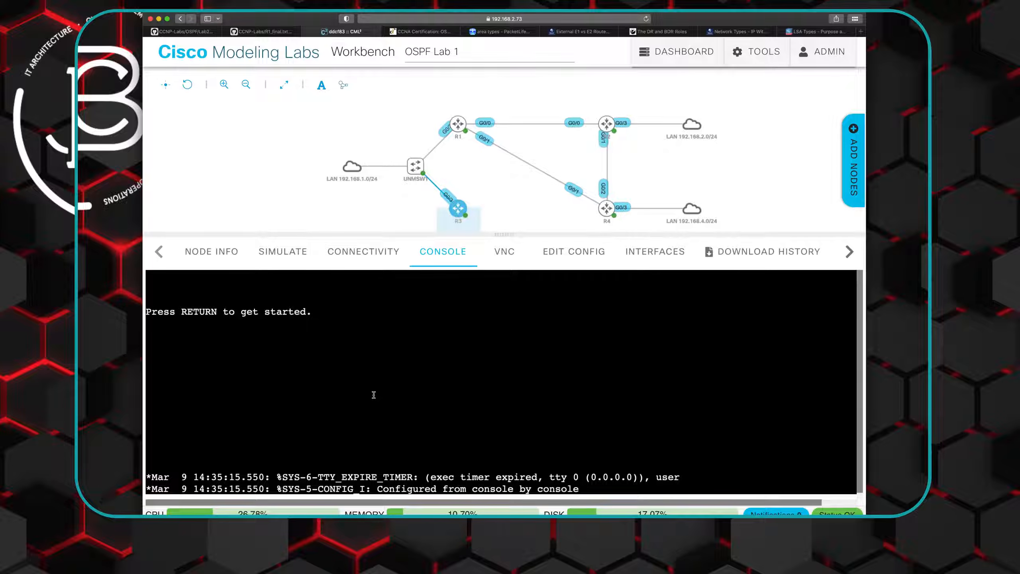
pyautogui.press('Return')
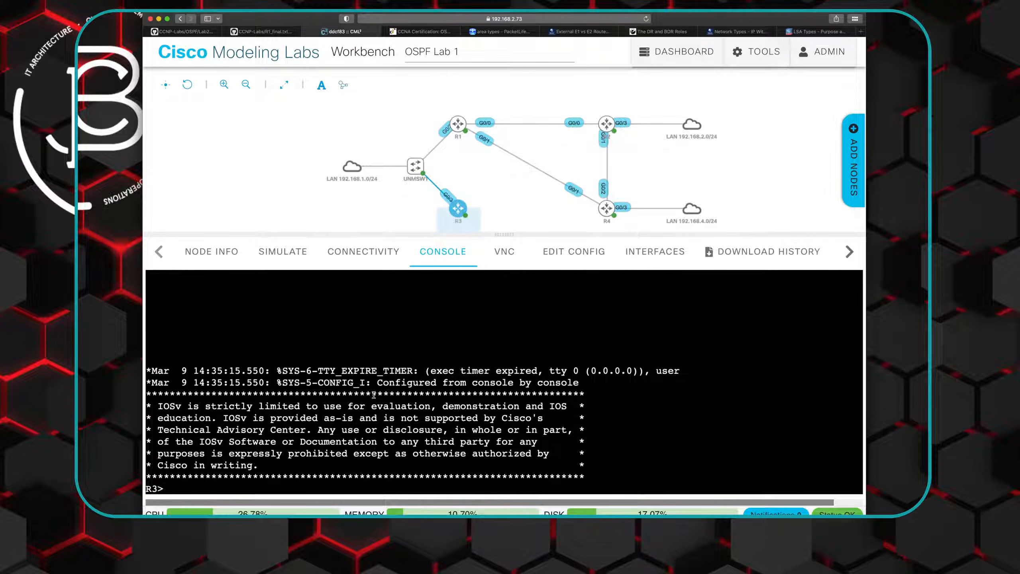
pyautogui.write('en')
pyautogui.press('Return')
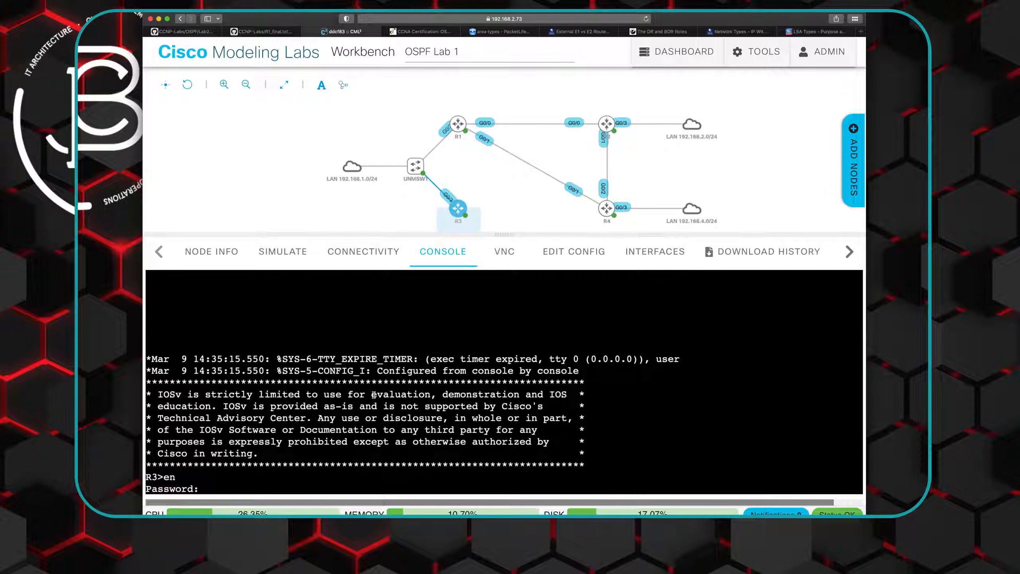
pyautogui.press('Return')
pyautogui.write('conf t')
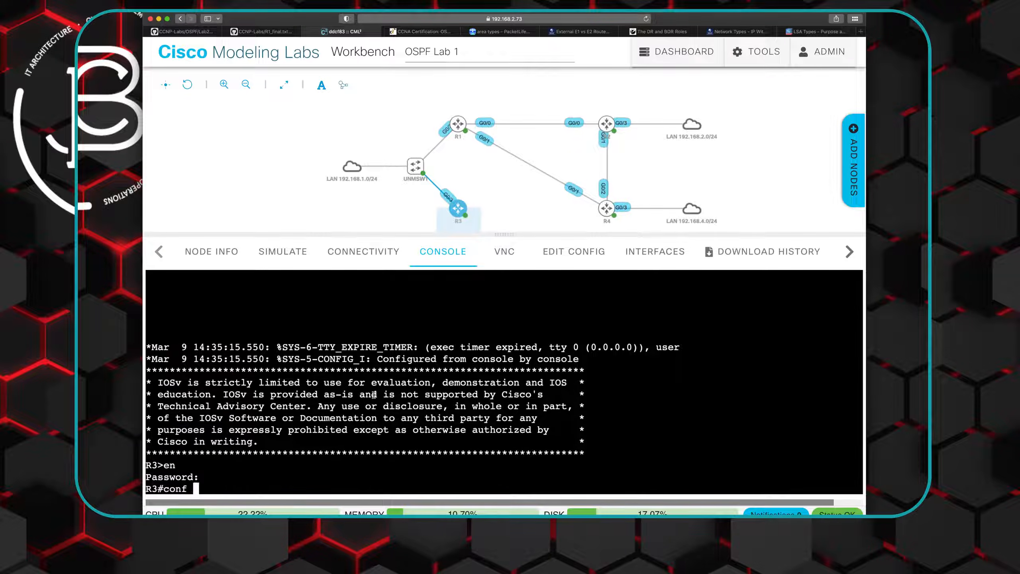
pyautogui.press('Return')
# - Start OSPF process 3 on R3 and set its router ID to 3.3.3.3
pyautogui.write('router ospf 3')
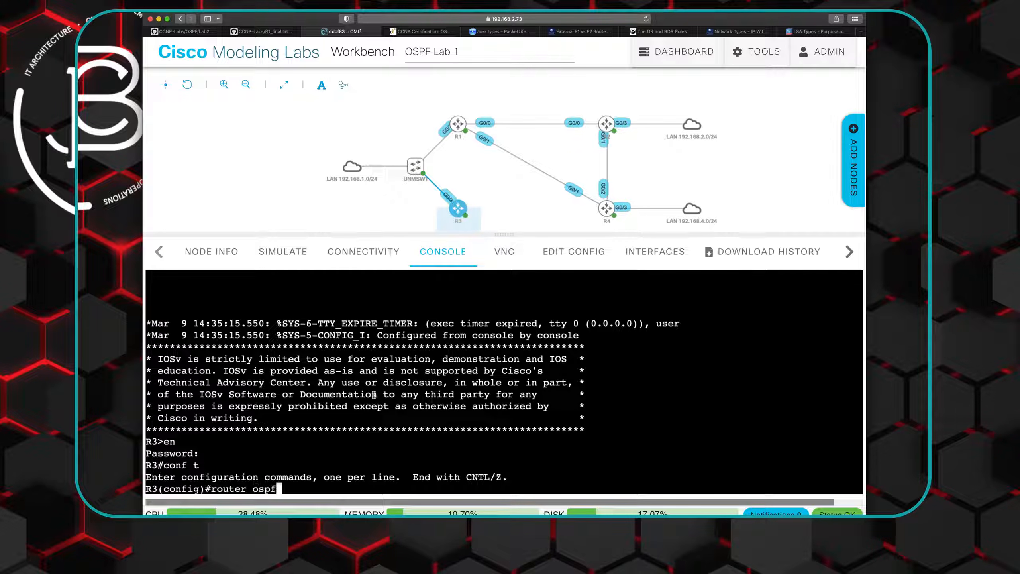
pyautogui.press('Return')
pyautogui.write('router-id ')
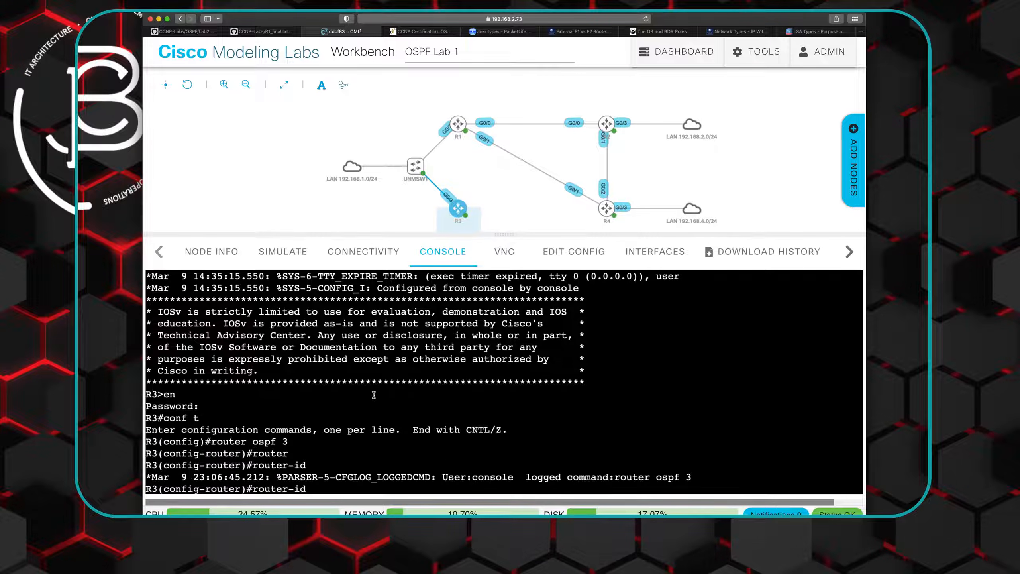
pyautogui.write('3.3.3.3')
pyautogui.press('Return')
# - Apply the copied "ip ospf dead-interval minimal hello-multiplier 4" and "ip ospf 1 area 0" commands to R3's interface gi0/3
pyautogui.write('int gi')
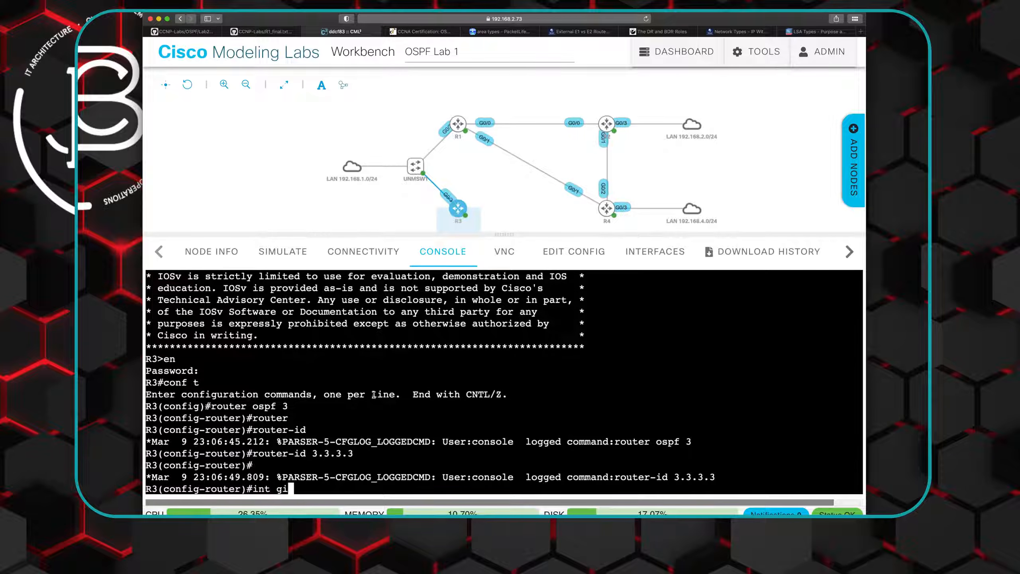
pyautogui.write('0/3')
pyautogui.press('Return')
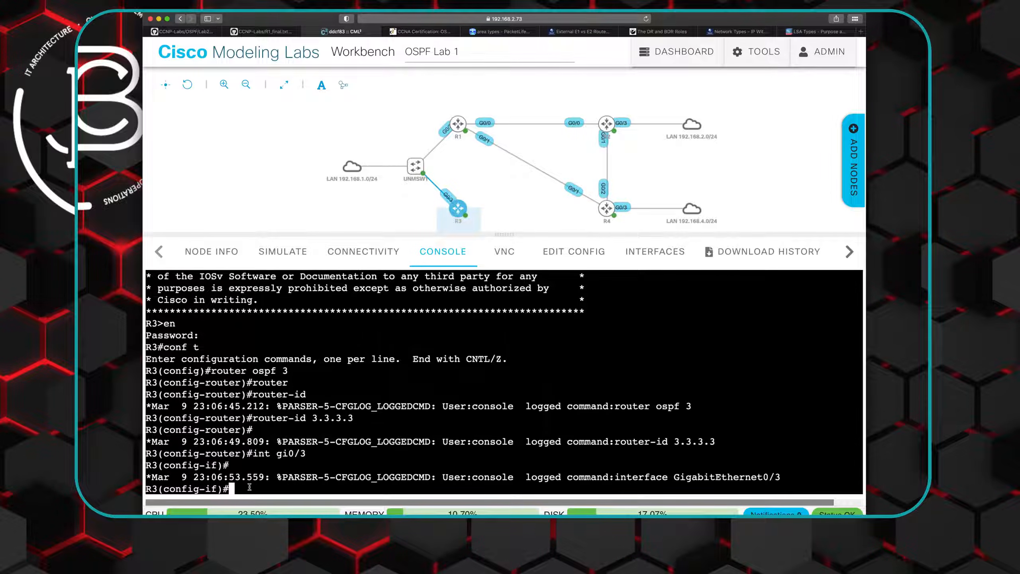
pyautogui.rightClick(250, 486)
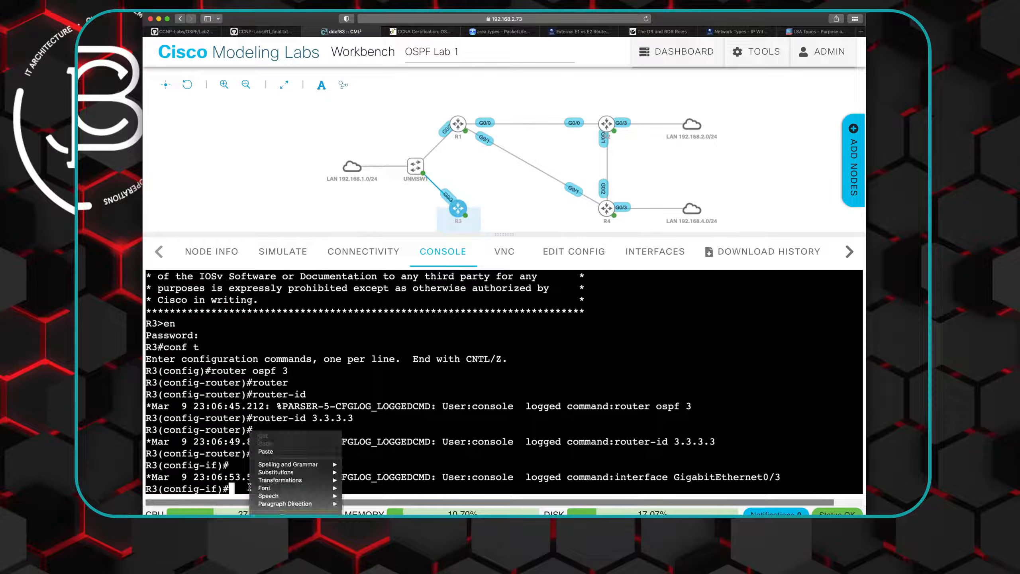
pyautogui.click(264, 453)
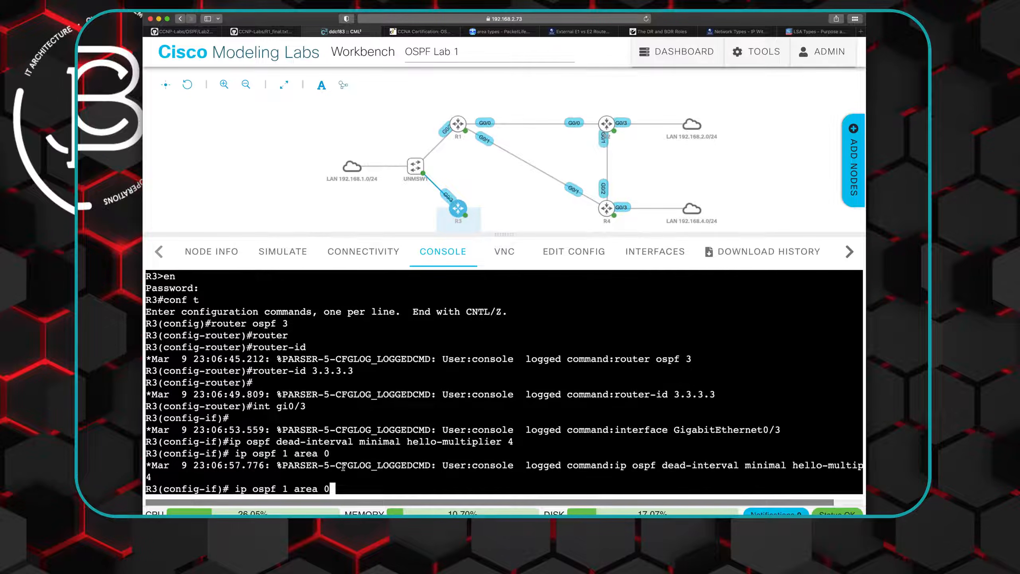
pyautogui.press('Return')
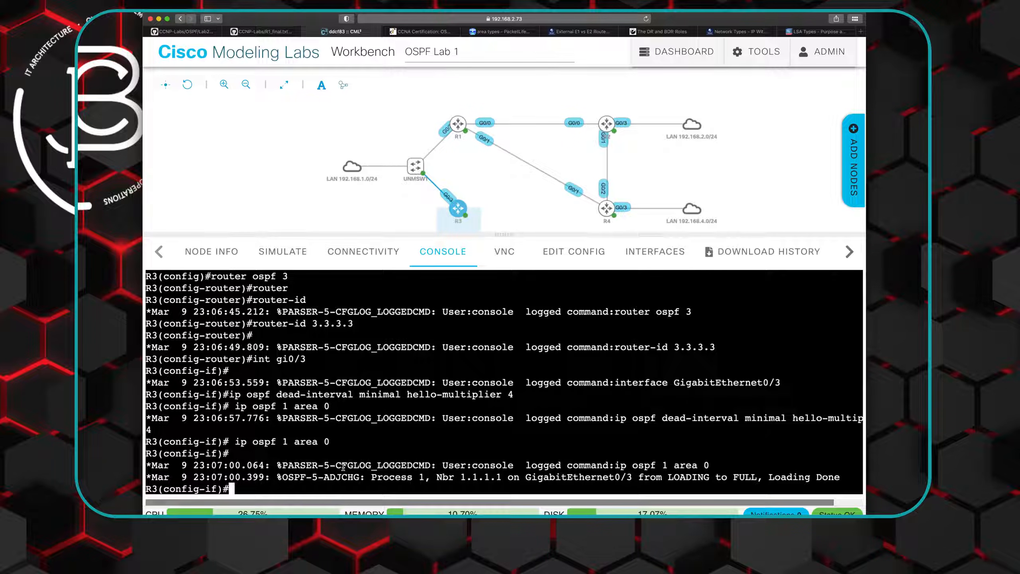
# - List R3's OSPF neighbors without leaving interface configuration, and examine the neighbor's state, ID and dead time
pyautogui.write('do show ip ospf neigh')
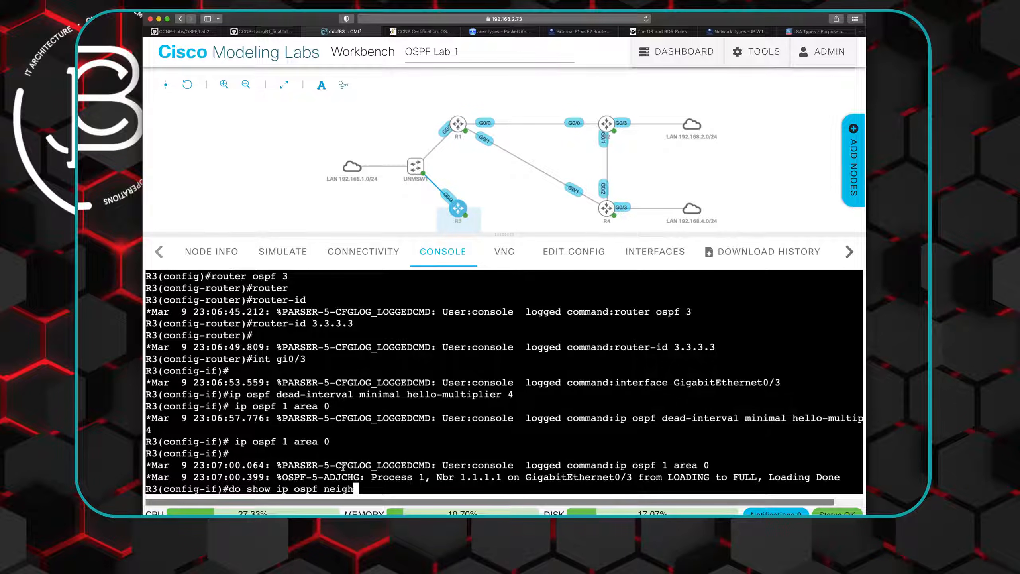
pyautogui.press('Return')
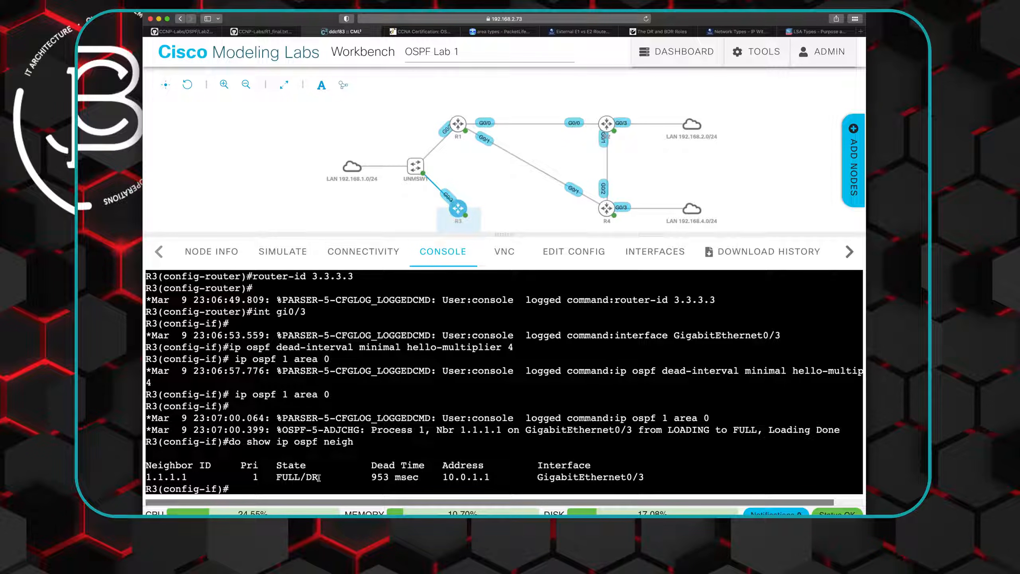
pyautogui.moveTo(318, 477); pyautogui.dragTo(308, 478)
pyautogui.moveTo(165, 477); pyautogui.dragTo(152, 477)
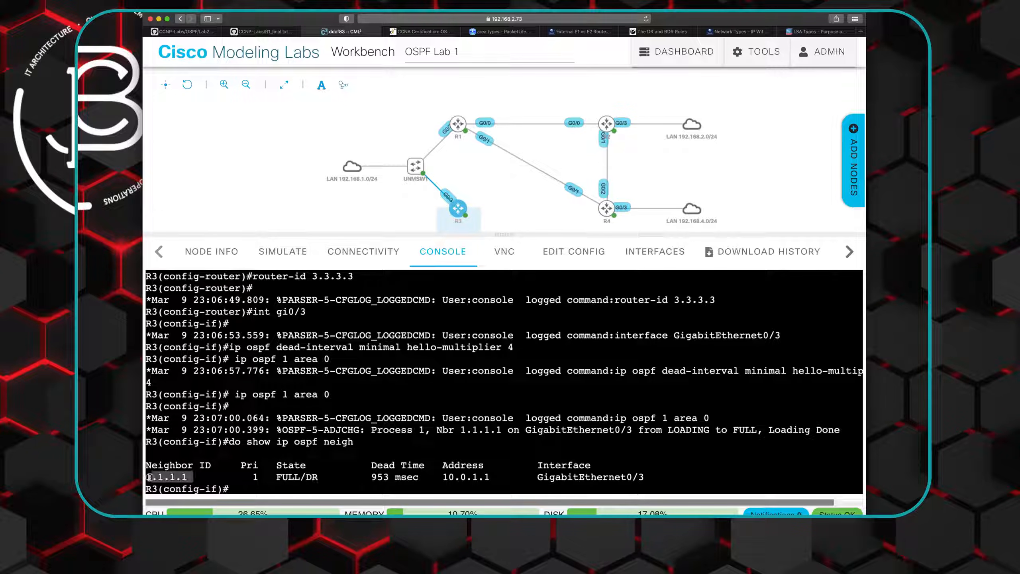
pyautogui.moveTo(371, 477); pyautogui.dragTo(388, 477)
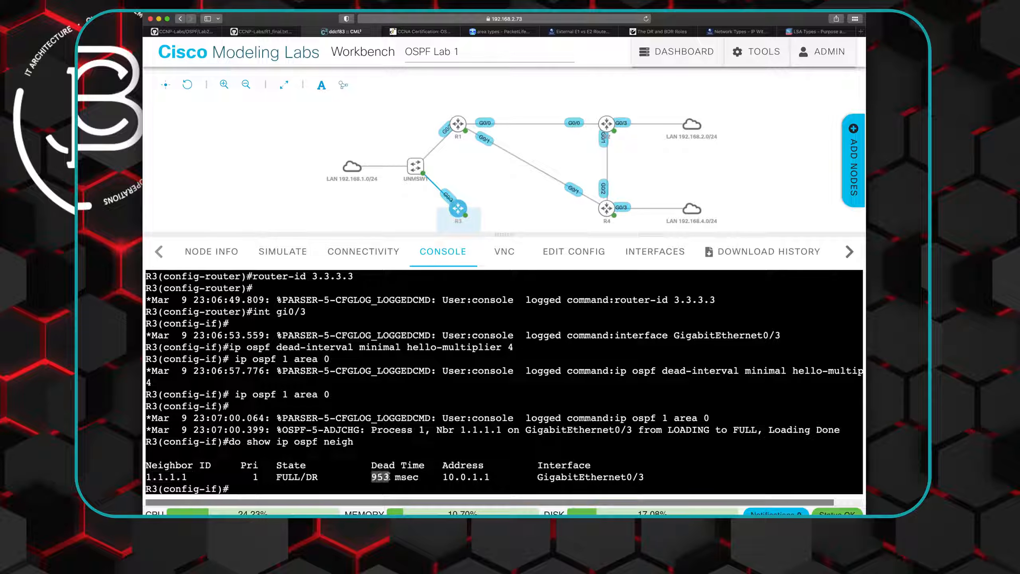
# - Run R3's OSPF neighbor listing three more times to compare how the dead time changes
pyautogui.click(336, 486)
pyautogui.press('Up')
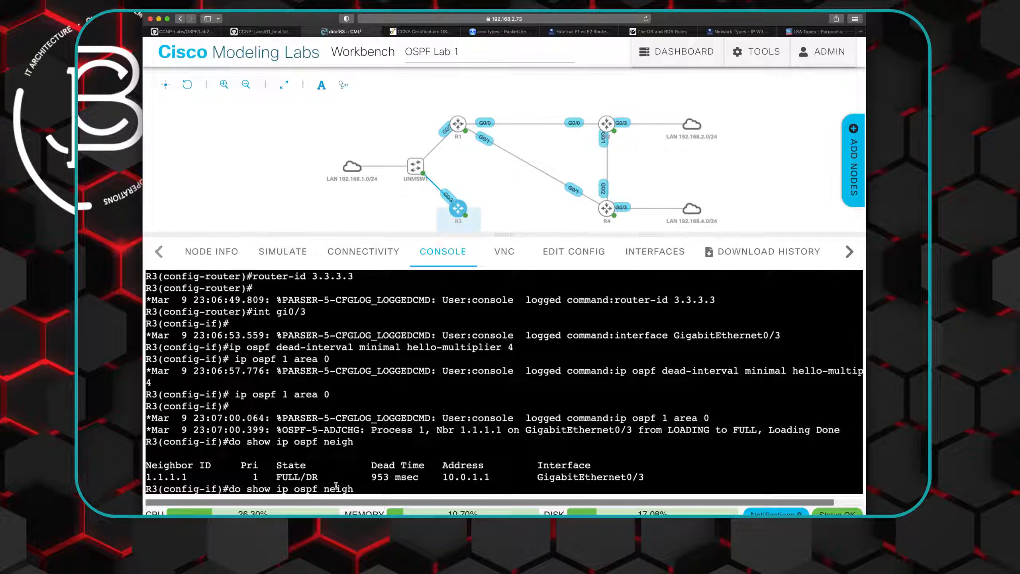
pyautogui.press('Return')
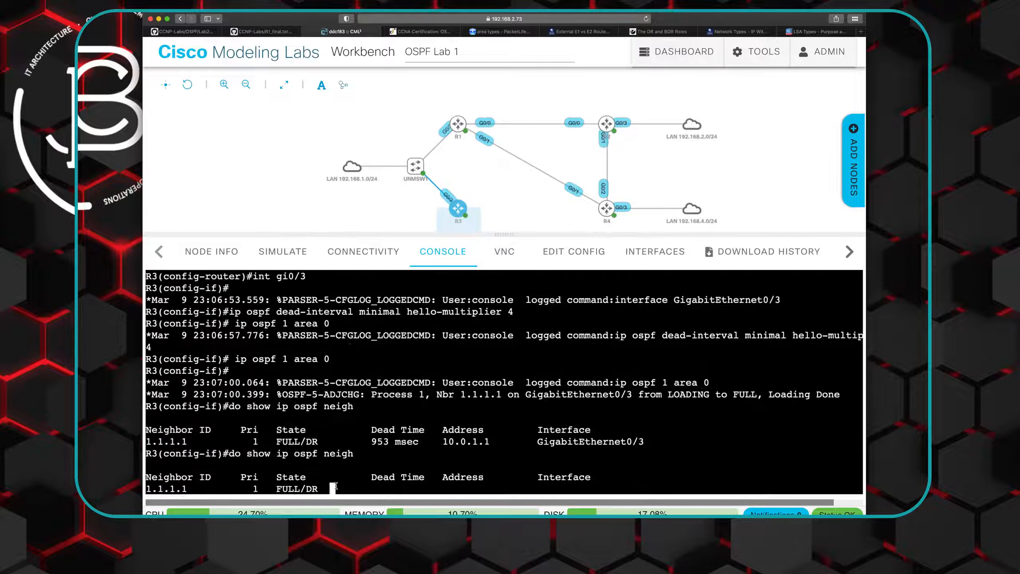
pyautogui.press('Up')
pyautogui.press('Return')
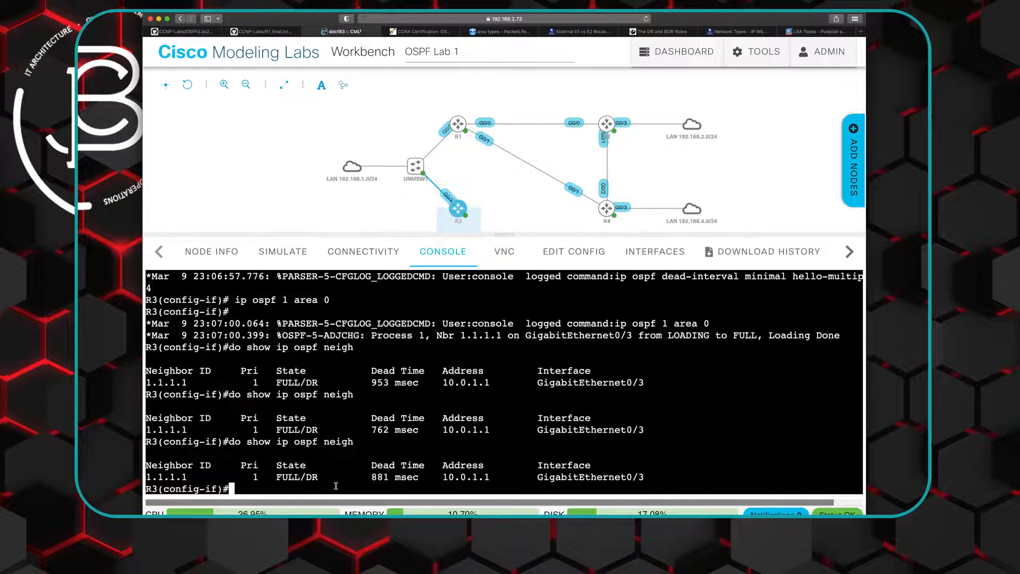
pyautogui.press('Up')
pyautogui.press('Return')
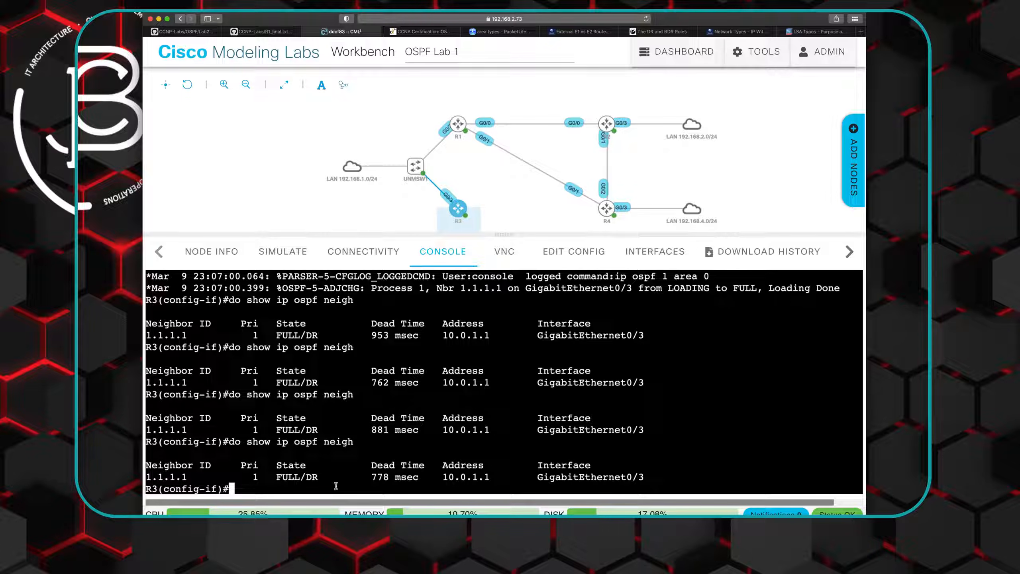
# - Display the OSPF details of R3's interface gi0/3 and examine the configured hello interval
pyautogui.write('do show ip')
pyautogui.write('ospf inter gi0')
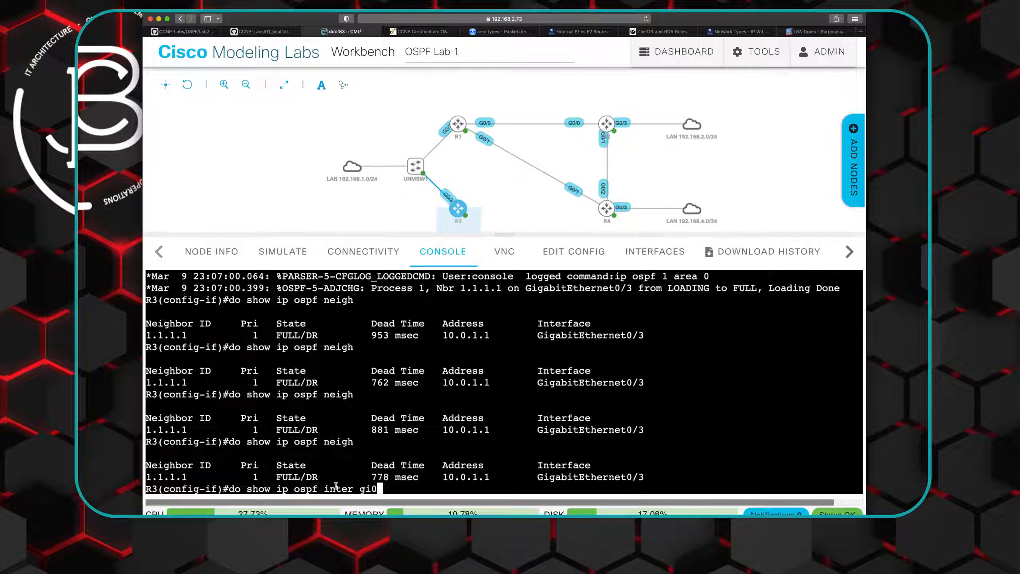
pyautogui.write('/3')
pyautogui.press('Return')
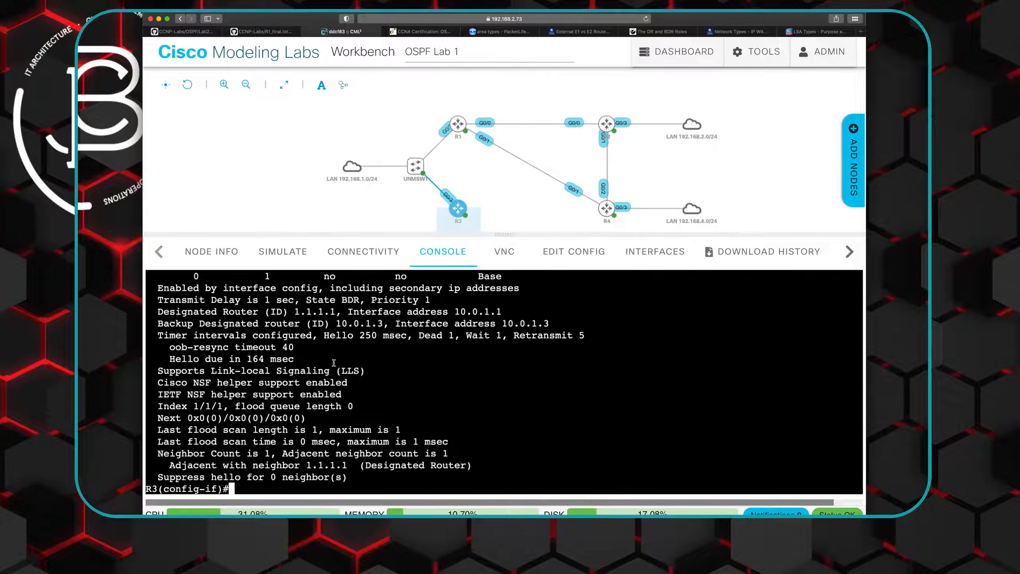
pyautogui.scroll(2, 336, 362)
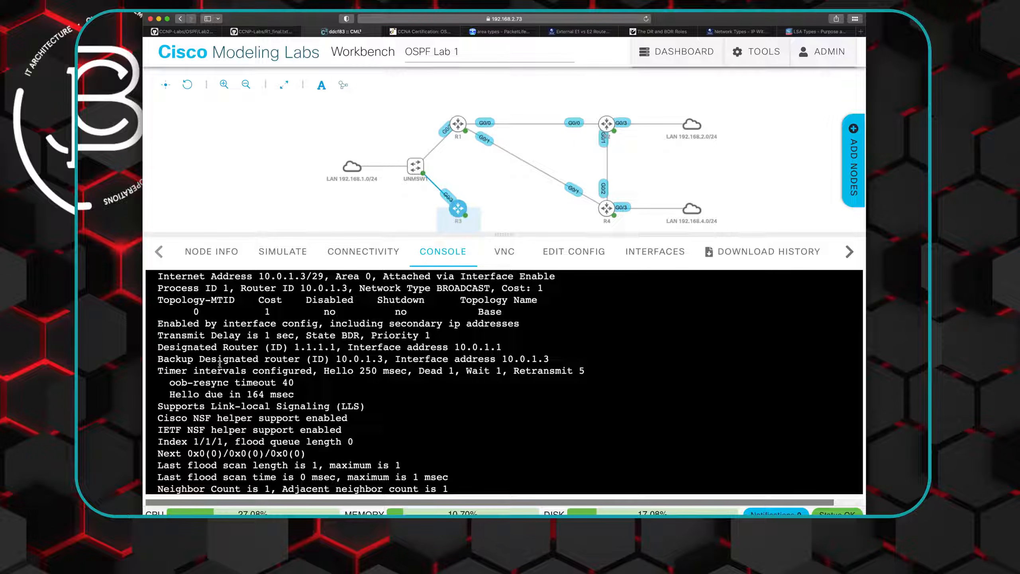
pyautogui.moveTo(324, 372); pyautogui.dragTo(374, 370)
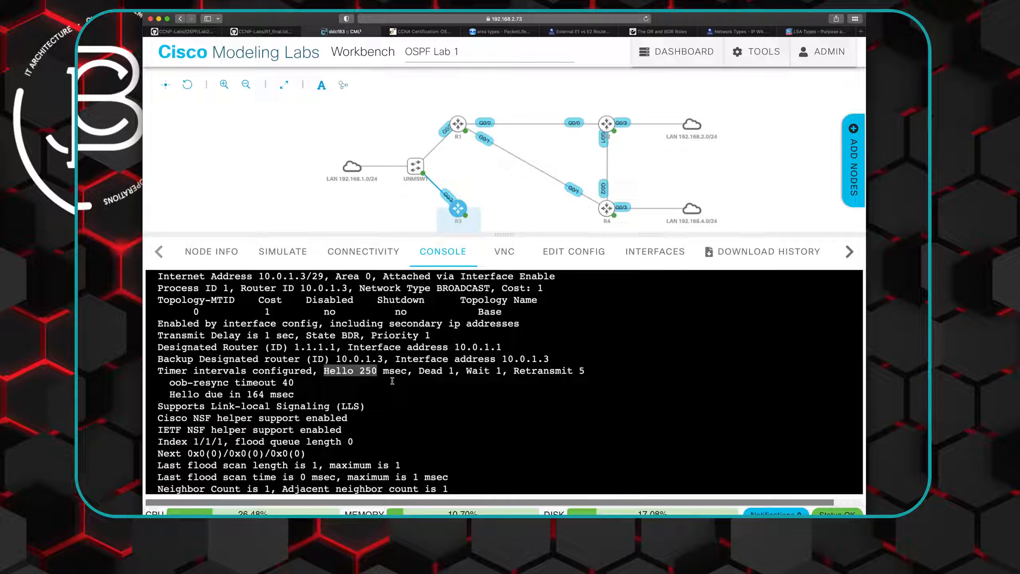
# - Switch to R1's console, show its OSPF neighbors in detail, and check the neighbor's router ID
pyautogui.click(461, 129)
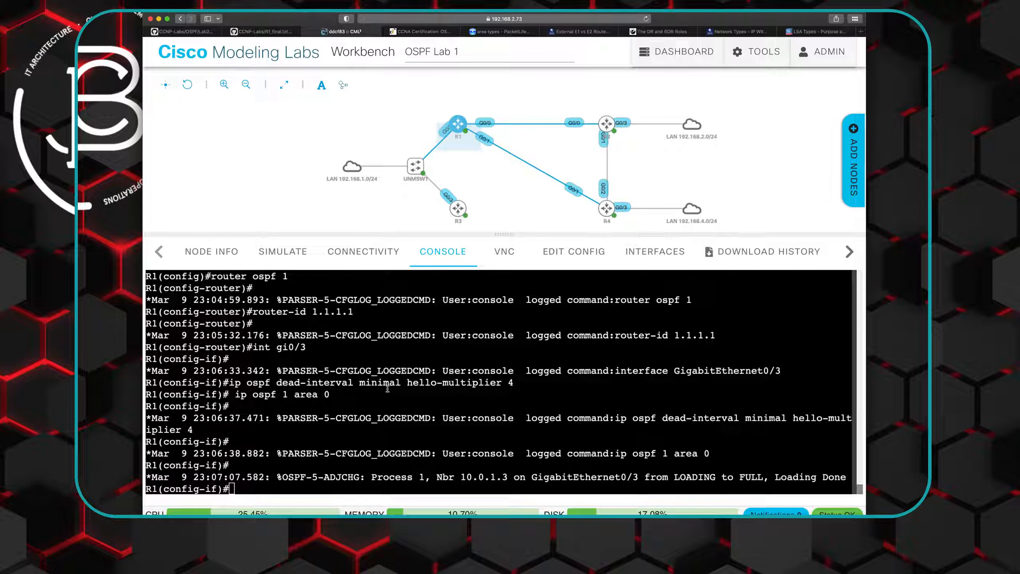
pyautogui.write('do show ip ospf ni')
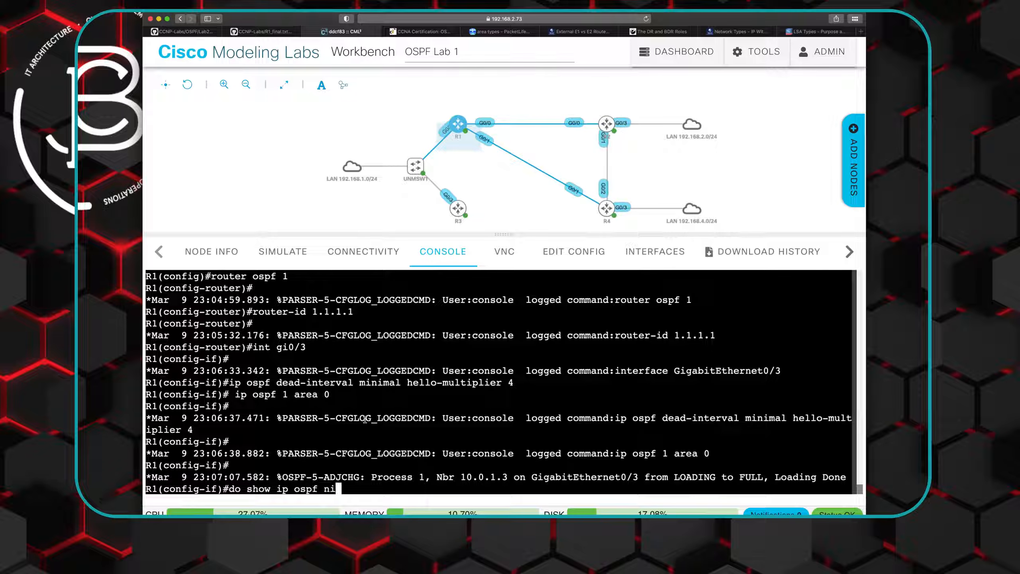
pyautogui.press('BackSpace')
pyautogui.write('eigh detail')
pyautogui.press('Return')
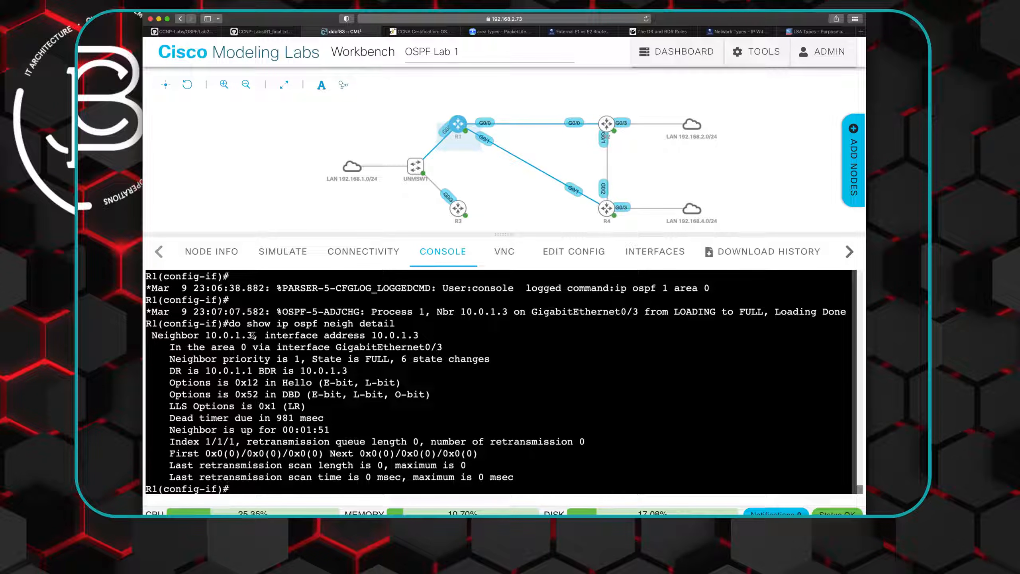
pyautogui.moveTo(206, 335); pyautogui.dragTo(253, 336)
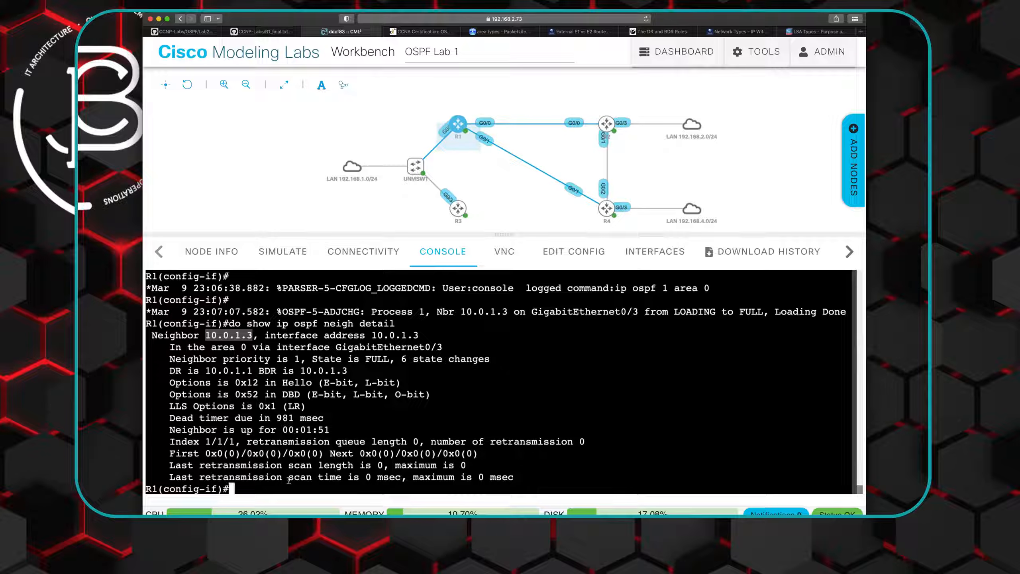
# - Try to clear OSPF on R1 from interface configuration mode with "do clear ip ospf"
pyautogui.write('do ')
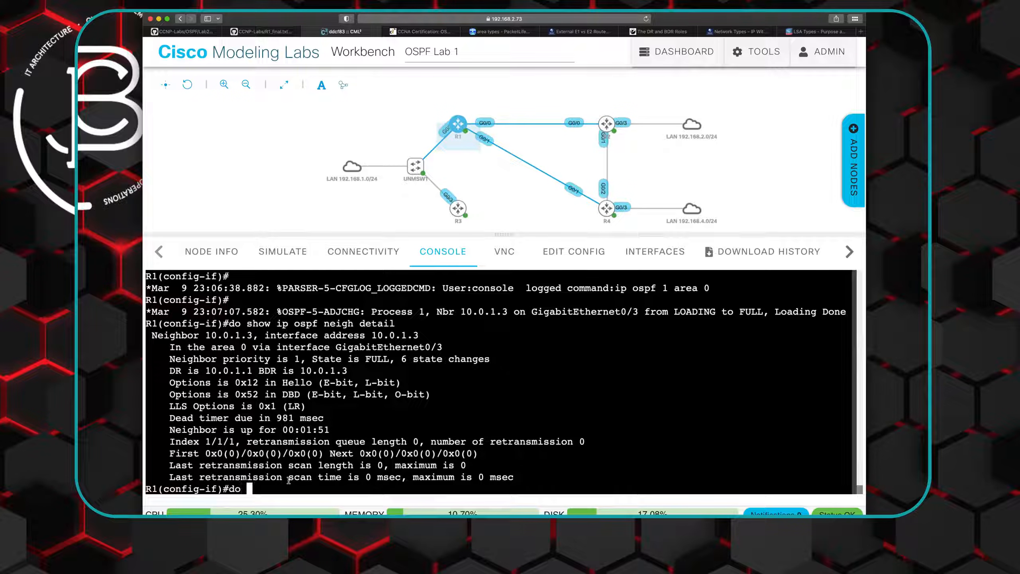
pyautogui.write('clear ip ospf')
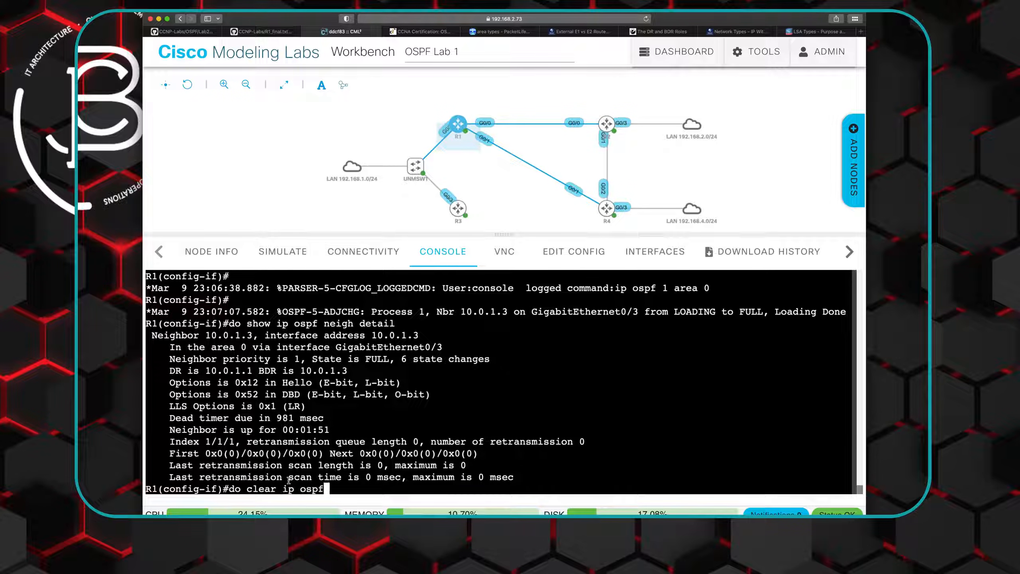
pyautogui.press('Return')
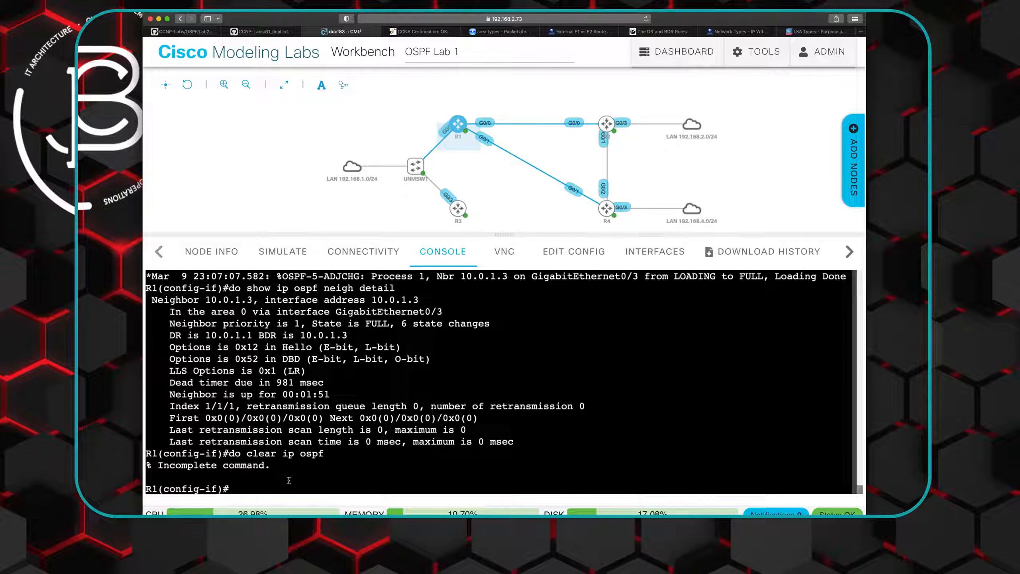
# - Exit R1's configuration modes to privileged mode and list the options available for "clear ip ospf"
pyautogui.write('exit')
pyautogui.press('Return')
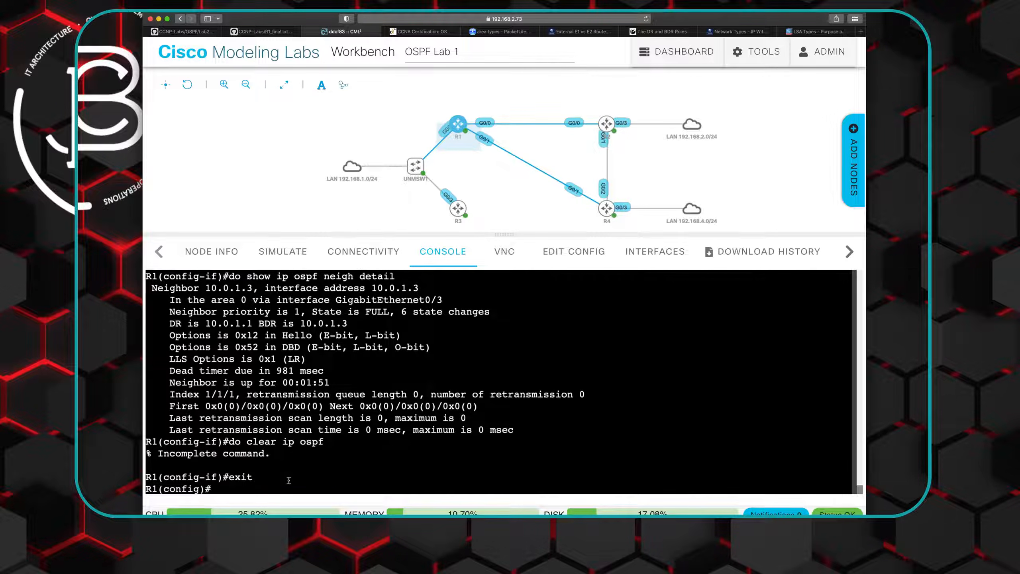
pyautogui.write('exit')
pyautogui.press('Return')
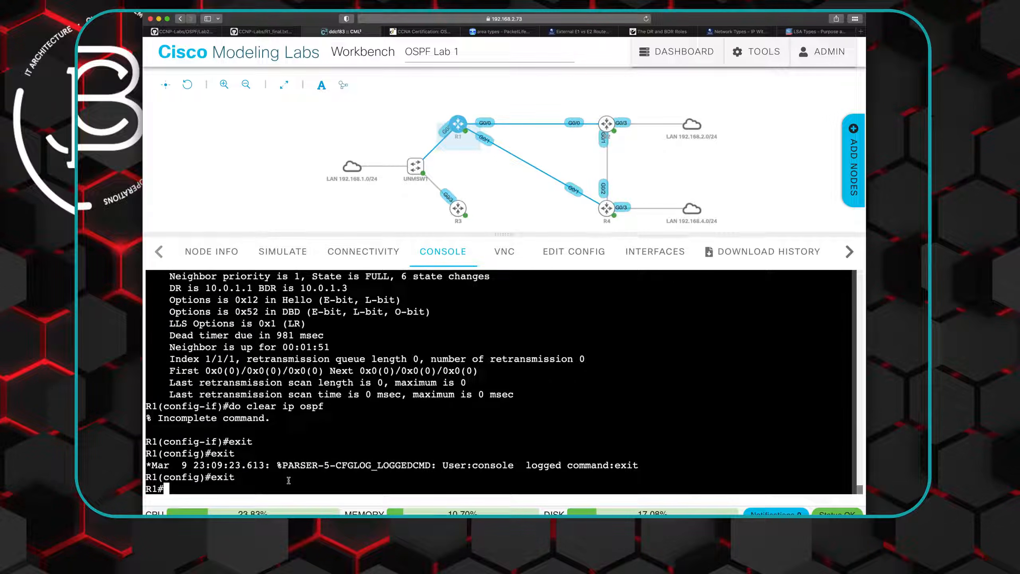
pyautogui.write('clear ip ospf')
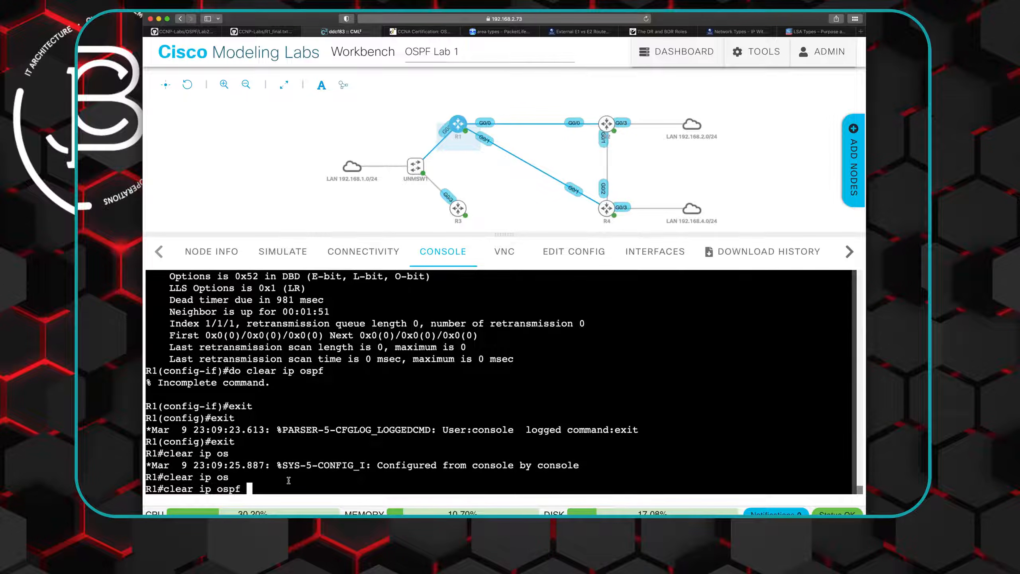
pyautogui.write(' ?')
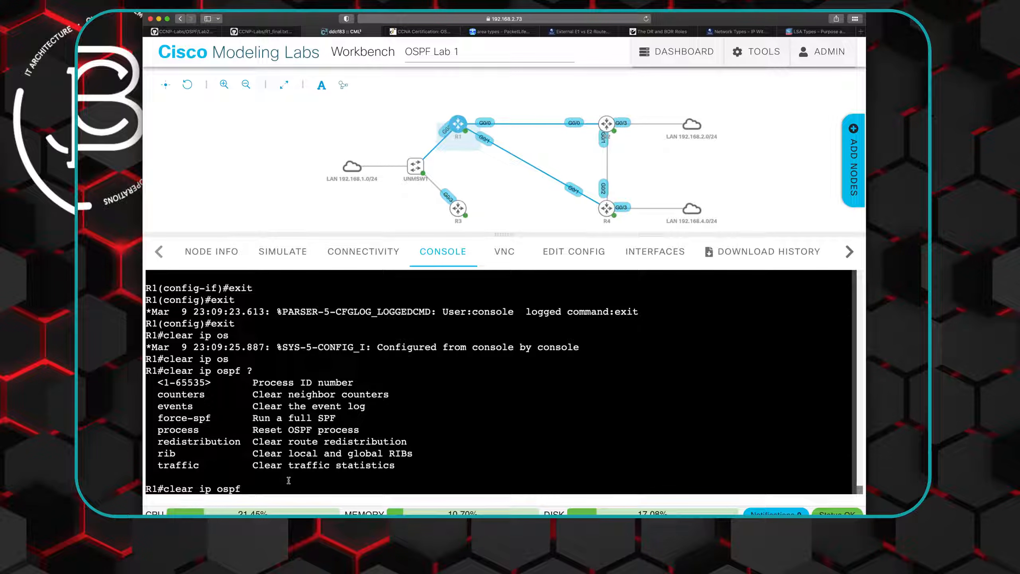
# - Reset OSPF process 1 on R1 with "clear ip ospf 1 process" and confirm the reset with yes
pyautogui.write('1')
pyautogui.press('Return')
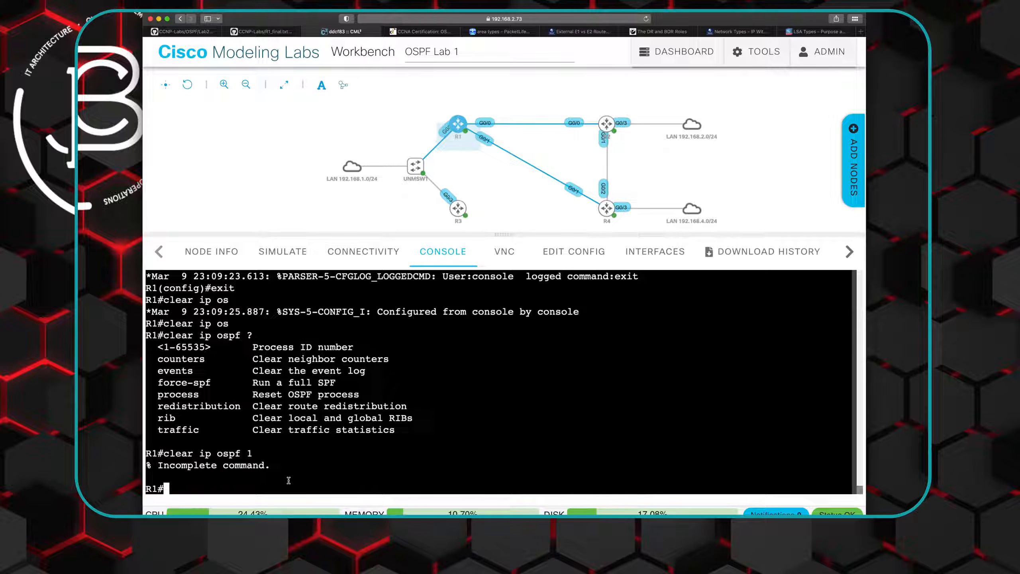
pyautogui.press('Up')
pyautogui.write('?')
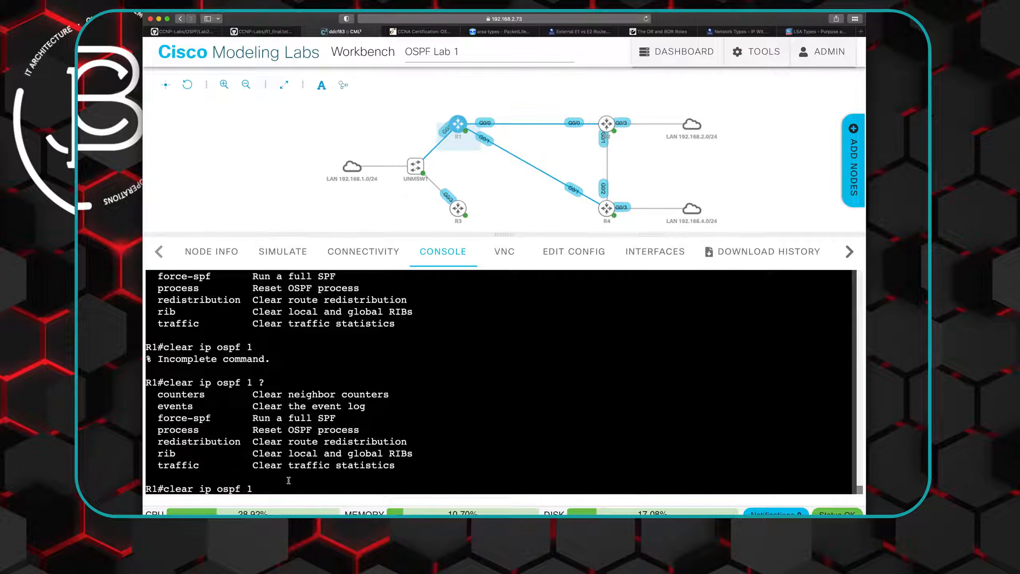
pyautogui.write(' pro')
pyautogui.press('Tab')
pyautogui.press('Return')
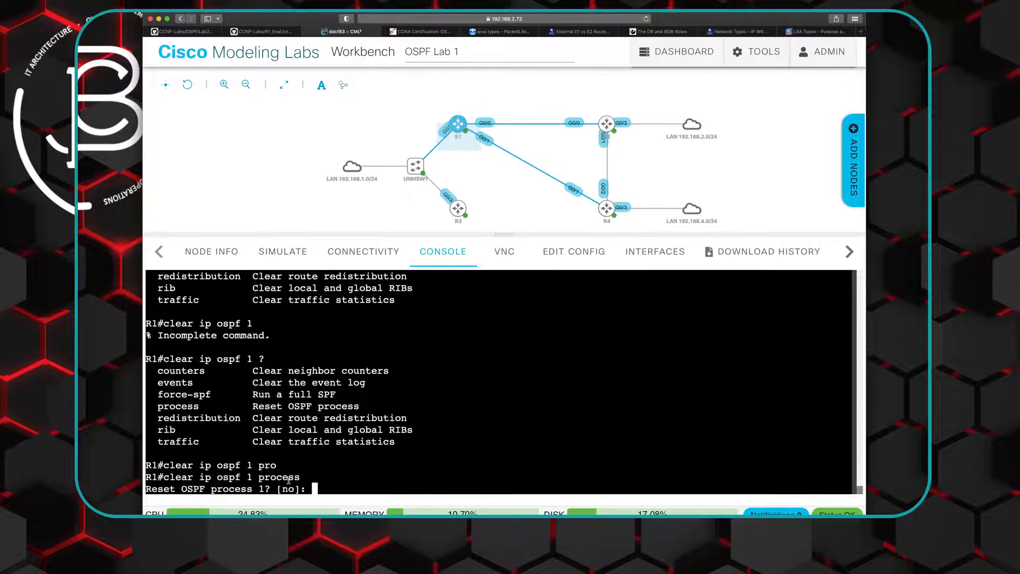
pyautogui.write('yes')
pyautogui.press('Return')
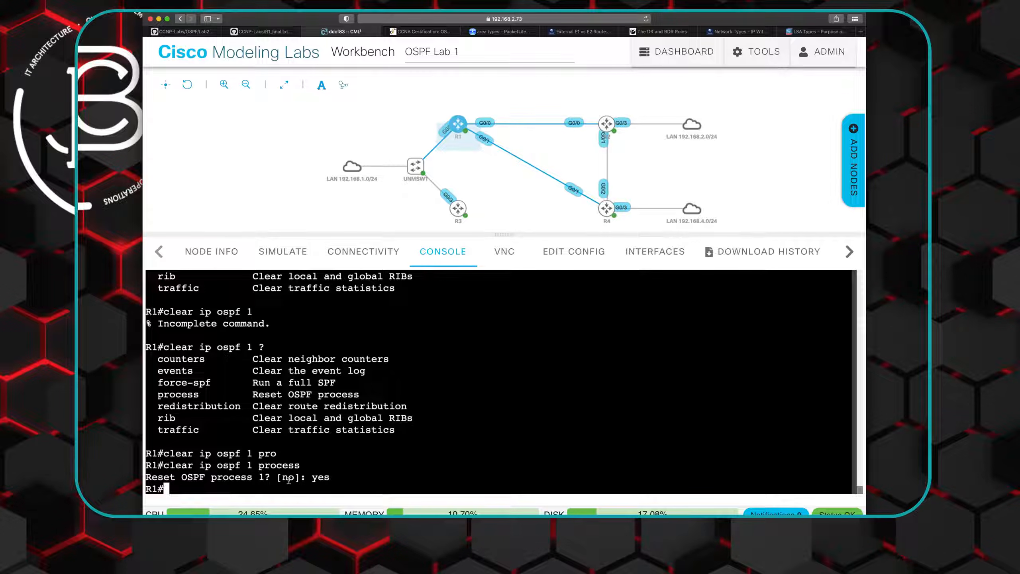
# - Show R1's OSPF neighbors in detail with "show ip ospf neighbor detail" and check the neighbor's router ID
pyautogui.write('yes')
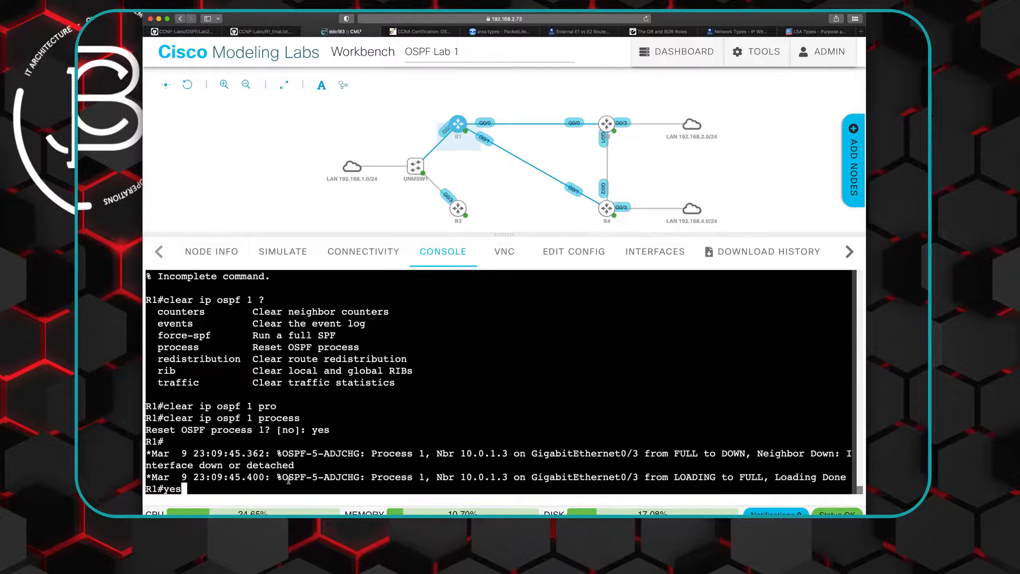
pyautogui.press('Up')
pyautogui.press('Up')
pyautogui.press('Up')
pyautogui.press('Up')
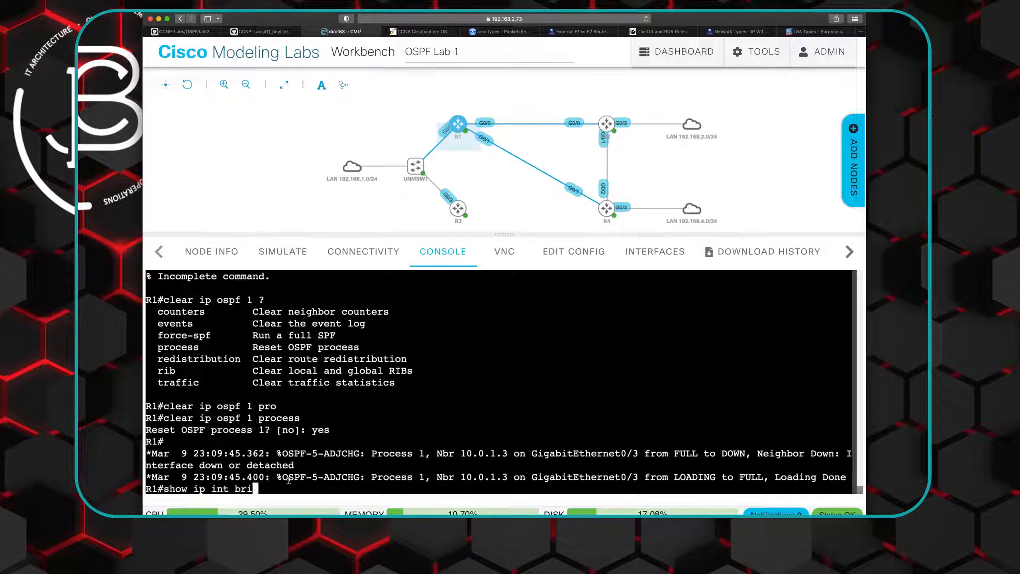
pyautogui.press('BackSpace')
pyautogui.press('BackSpace')
pyautogui.press('BackSpace')
pyautogui.press('BackSpace')
pyautogui.press('BackSpace')
pyautogui.press('BackSpace')
pyautogui.press('BackSpace')
pyautogui.press('BackSpace')
pyautogui.press('BackSpace')
pyautogui.press('BackSpace')
pyautogui.press('BackSpace')
pyautogui.press('BackSpace')
pyautogui.press('BackSpace')
pyautogui.press('BackSpace')
pyautogui.press('BackSpace')
pyautogui.write('show ip sopf')
pyautogui.press('BackSpace')
pyautogui.press('BackSpace')
pyautogui.press('BackSpace')
pyautogui.press('BackSpace')
pyautogui.press('BackSpace')
pyautogui.write('osf')
pyautogui.press('Tab')
pyautogui.press('BackSpace')
pyautogui.press('BackSpace')
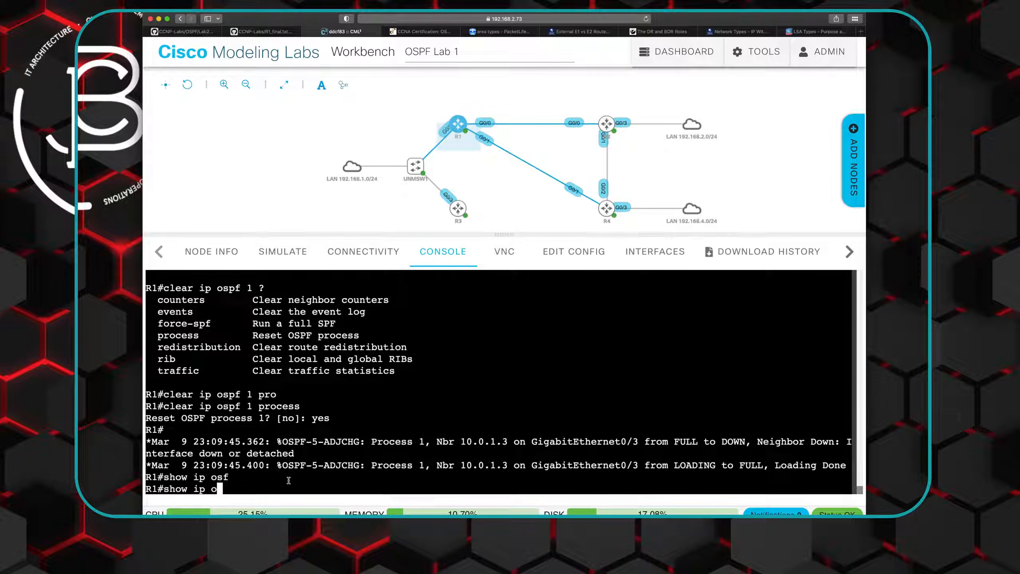
pyautogui.write('spf neigh')
pyautogui.press('Tab')
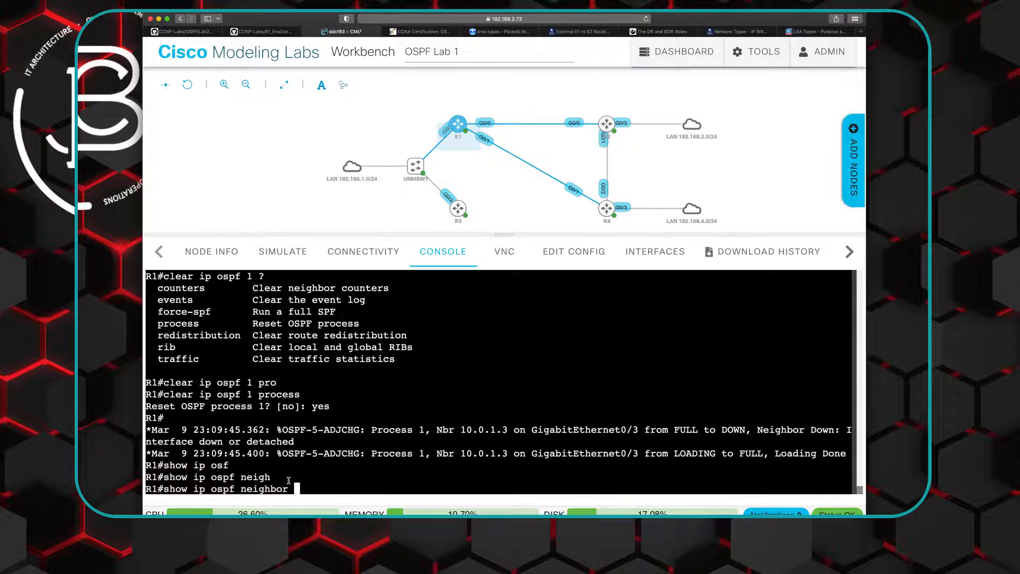
pyautogui.write('detail')
pyautogui.press('Return')
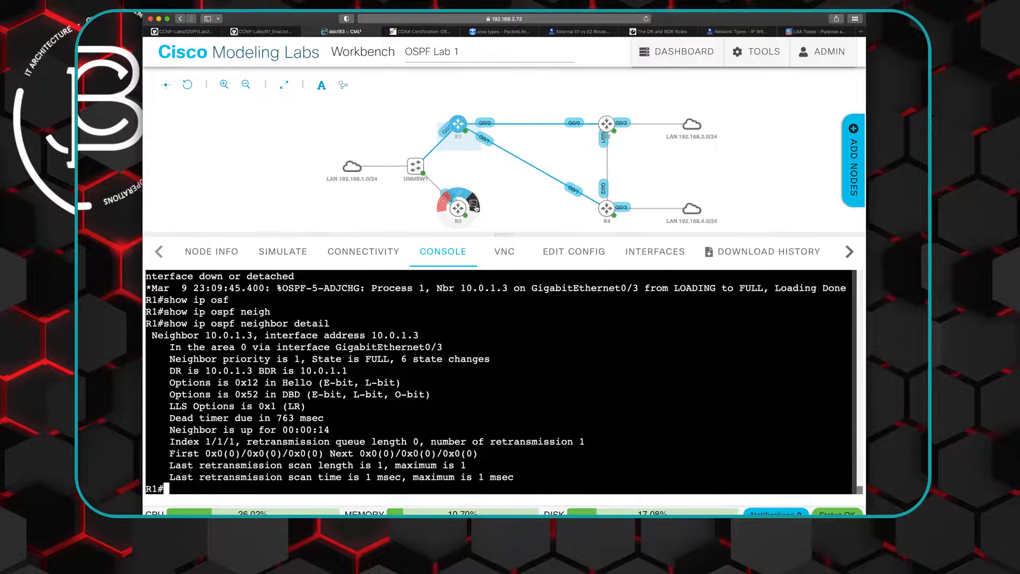
# - Switch to R3's console and display its running configuration with "do show run"
pyautogui.click(457, 207)
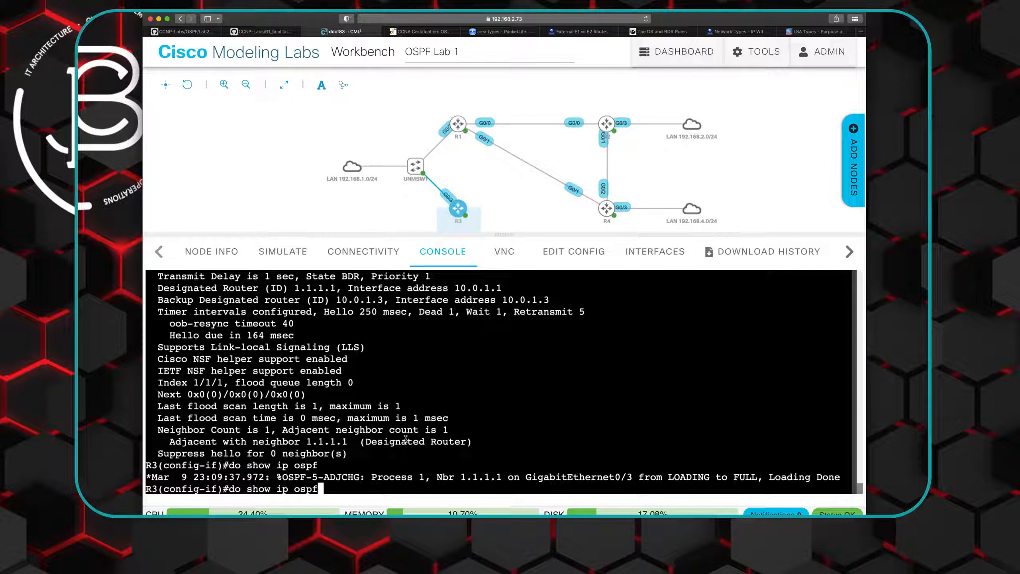
pyautogui.press('BackSpace')
pyautogui.press('BackSpace')
pyautogui.press('BackSpace')
pyautogui.press('BackSpace')
pyautogui.press('BackSpace')
pyautogui.press('BackSpace')
pyautogui.press('BackSpace')
pyautogui.press('BackSpace')
pyautogui.press('BackSpace')
pyautogui.press('BackSpace')
pyautogui.press('BackSpace')
pyautogui.press('BackSpace')
pyautogui.press('BackSpace')
pyautogui.press('BackSpace')
pyautogui.press('BackSpace')
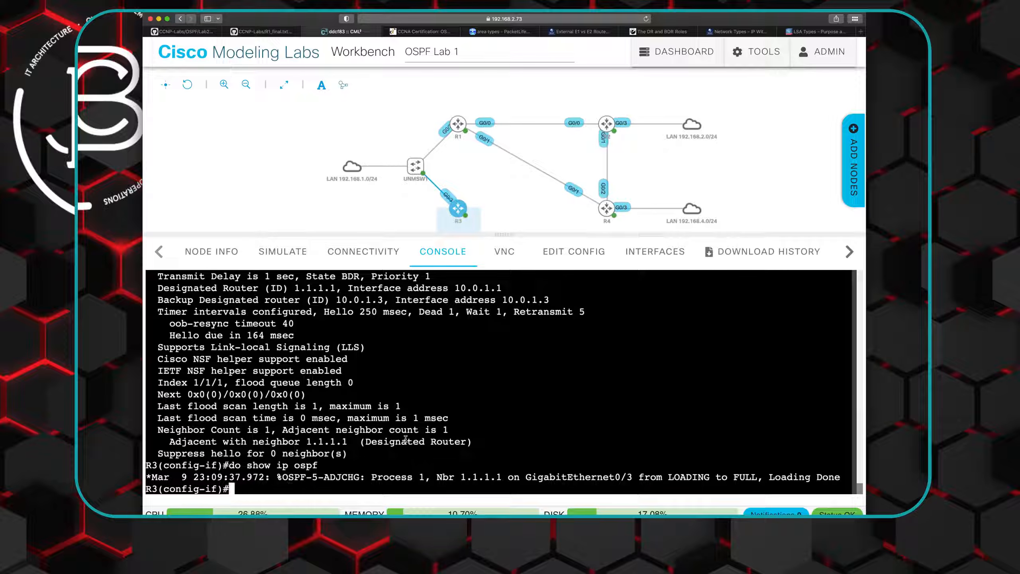
pyautogui.write('do show run')
pyautogui.press('Return')
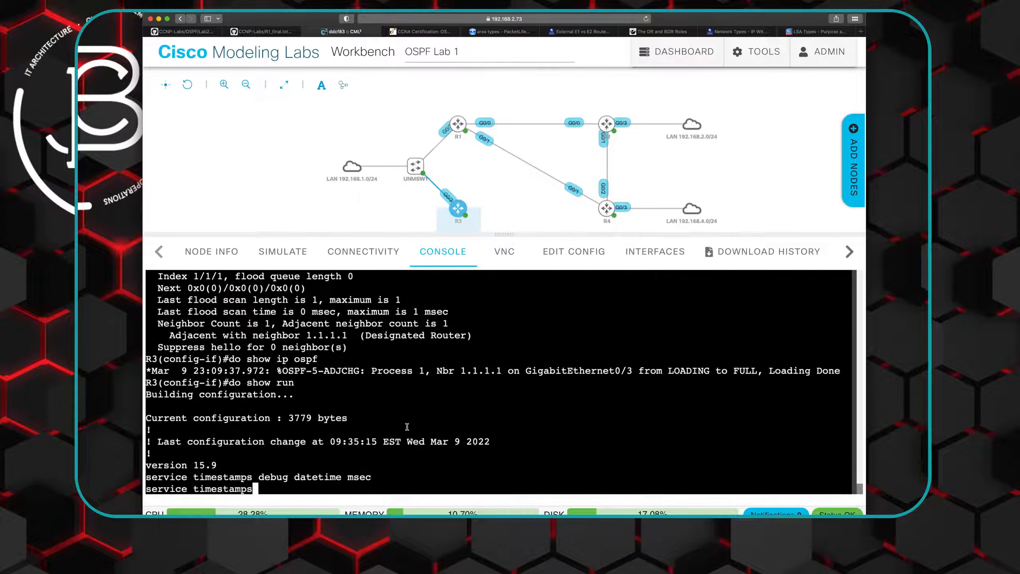
# - Page through R3's running configuration and compare the OSPF process entries with their router-id settings
pyautogui.press('space')
pyautogui.press('space')
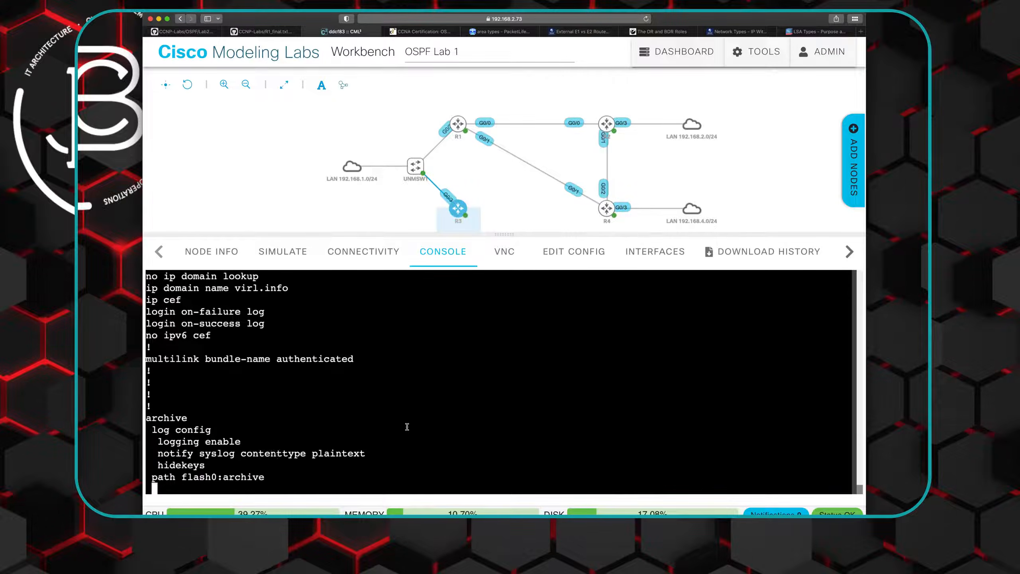
pyautogui.press('space')
pyautogui.press('space')
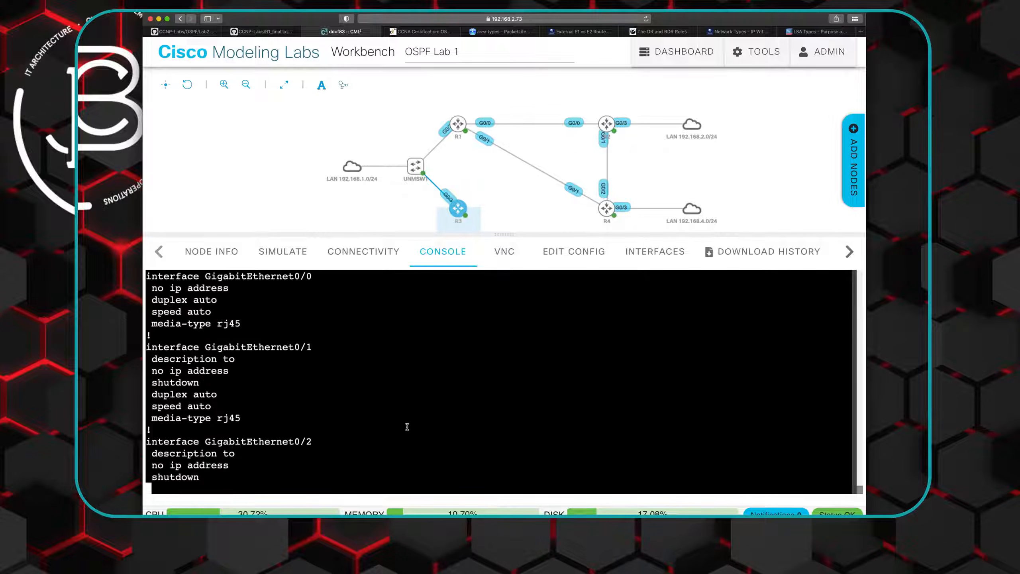
pyautogui.press('space')
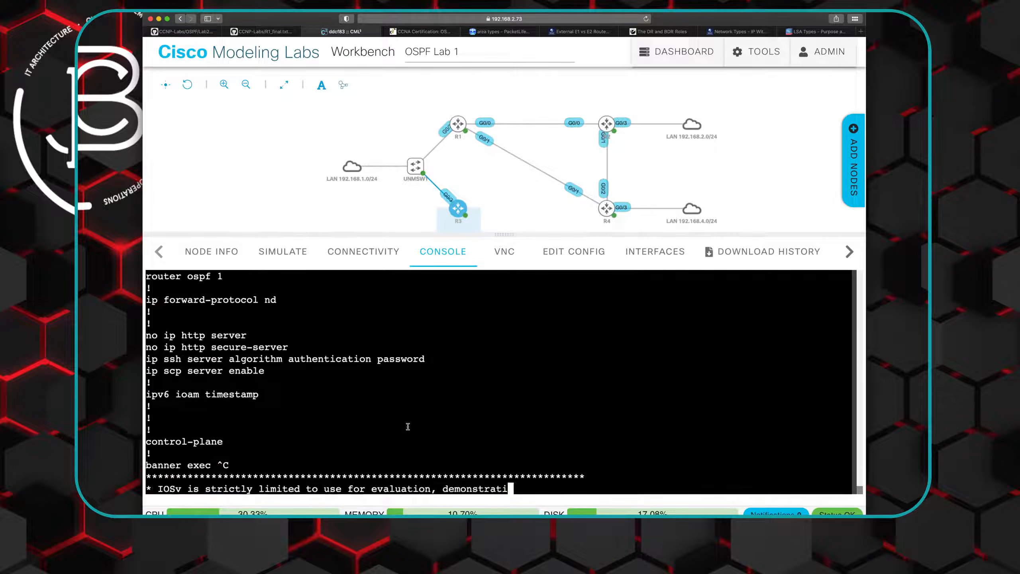
pyautogui.scroll(2, 374, 404)
pyautogui.scroll(2, 374, 405)
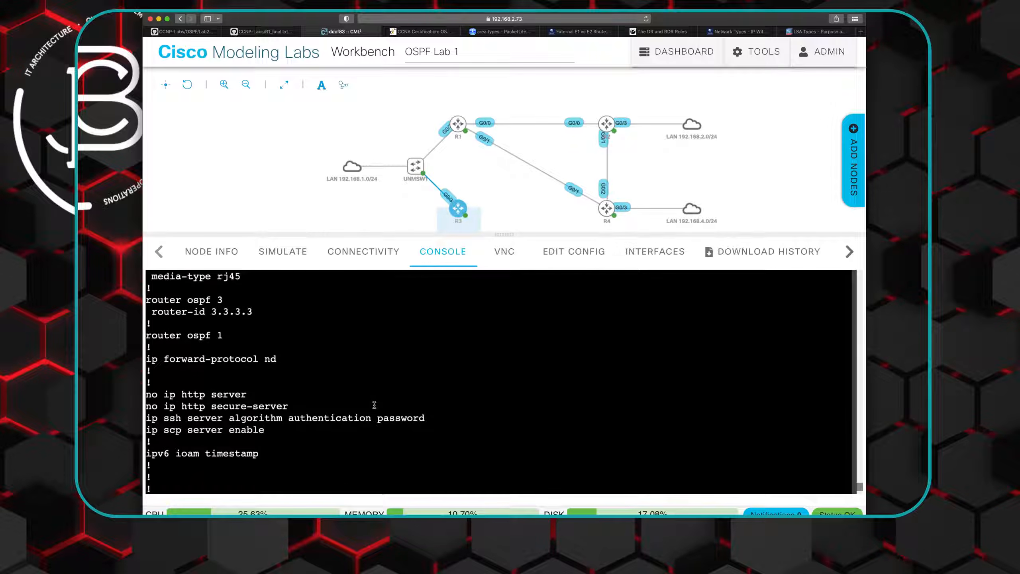
pyautogui.scroll(1, 374, 405)
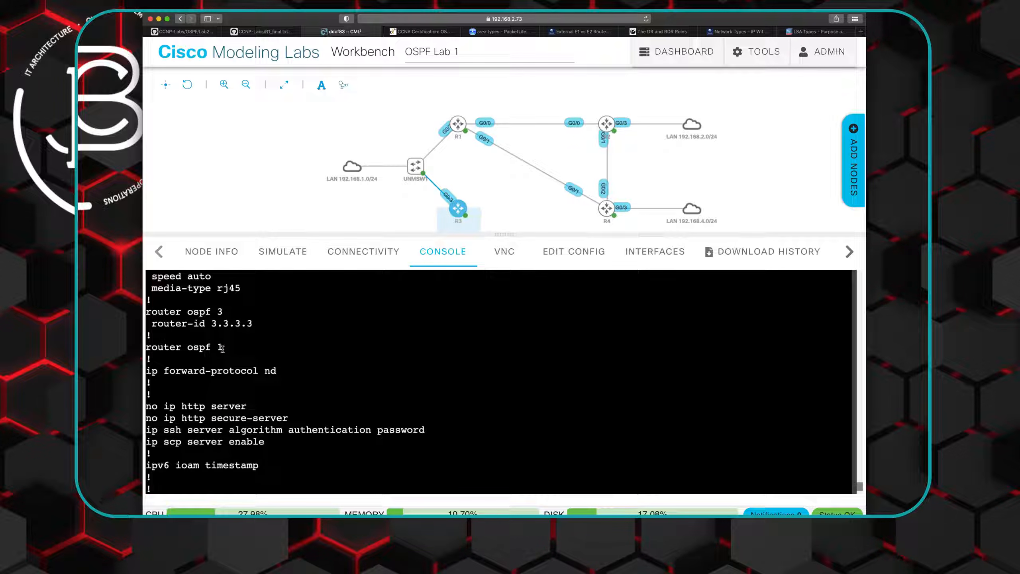
pyautogui.moveTo(222, 347); pyautogui.dragTo(148, 347)
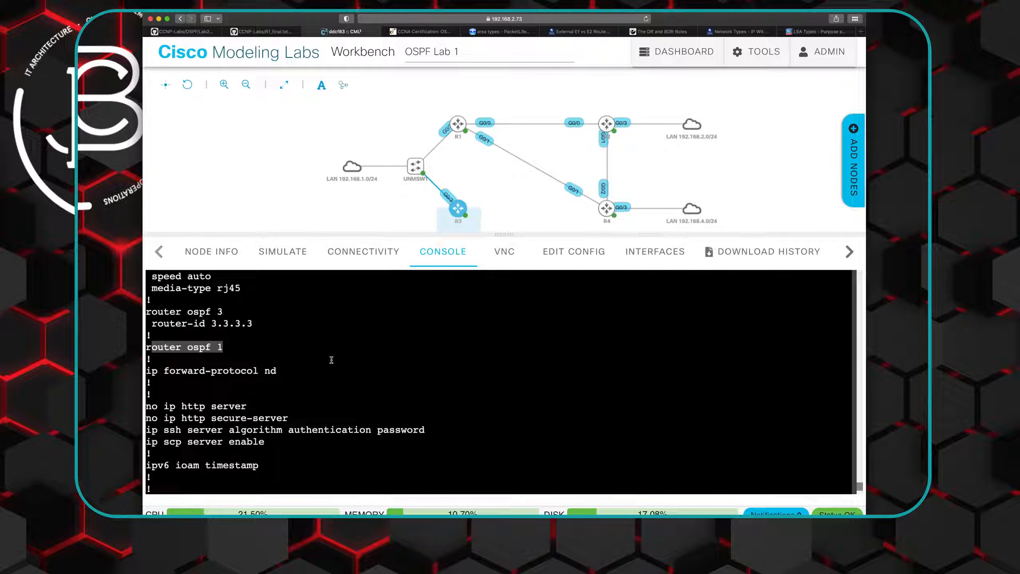
pyautogui.scroll(-9, 331, 374)
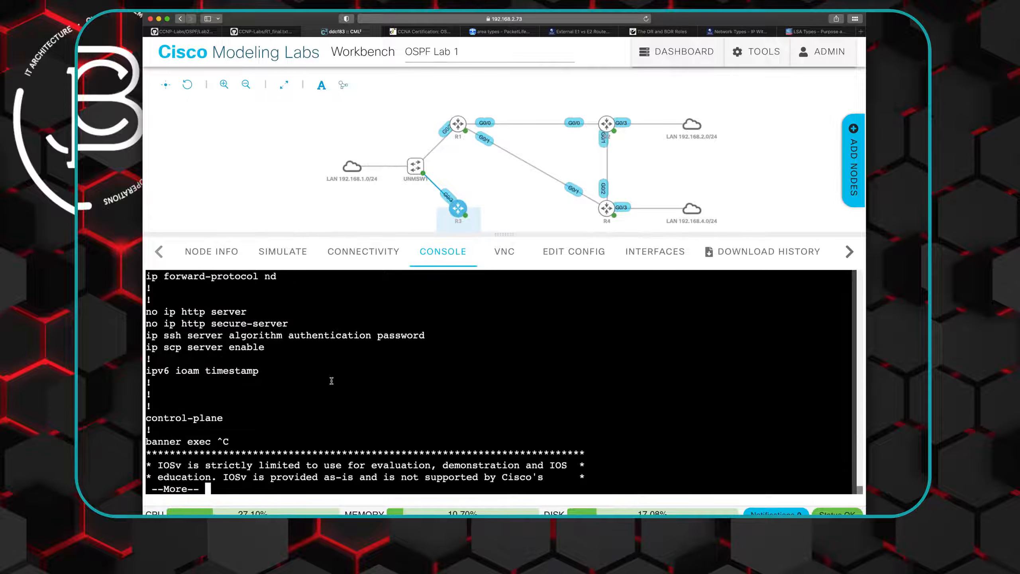
# - Remove OSPF process 1 from R3 with "no router ospf 1" and exit configuration mode
pyautogui.write('no rout')
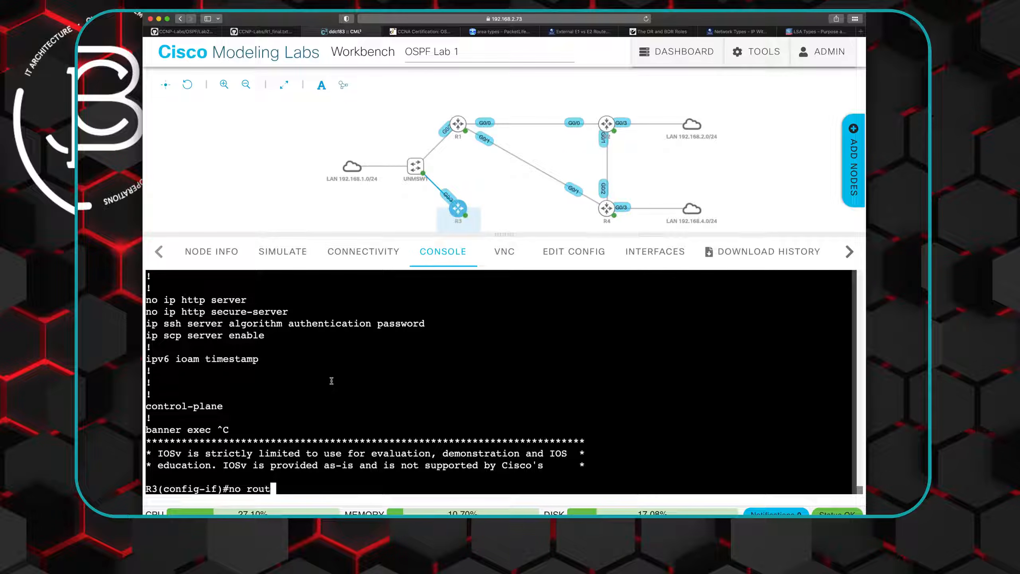
pyautogui.write('er ospf 1')
pyautogui.press('Return')
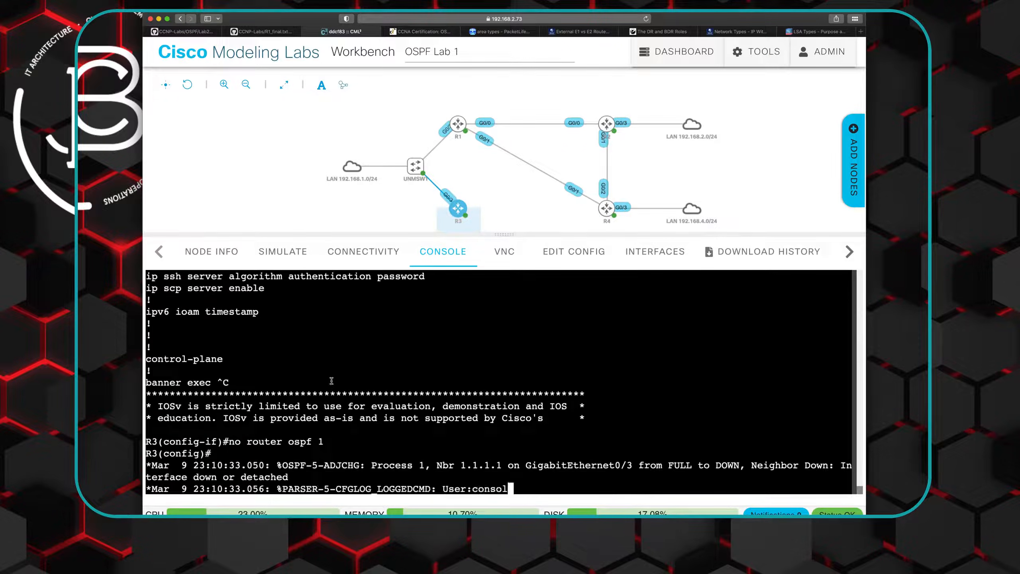
pyautogui.write('exit')
pyautogui.press('Return')
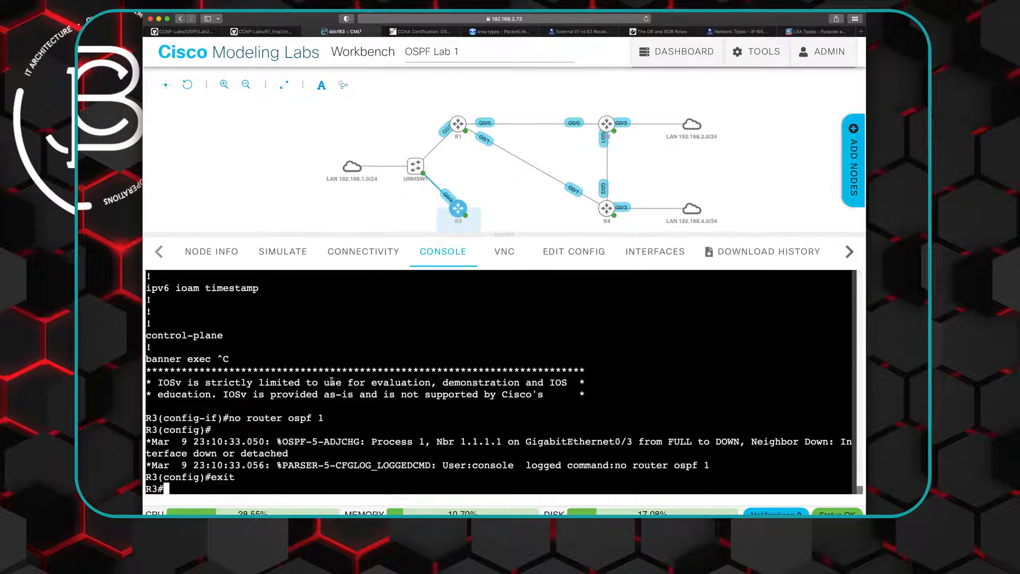
# - Switch to R1's console and list its OSPF neighbors in detail again
pyautogui.click(473, 122)
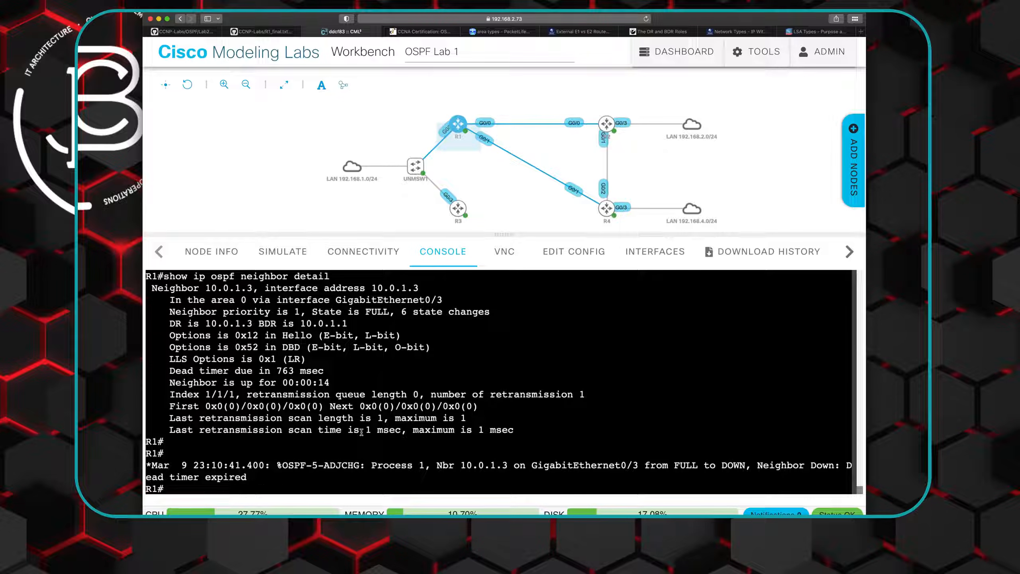
pyautogui.press('Up')
pyautogui.press('Return')
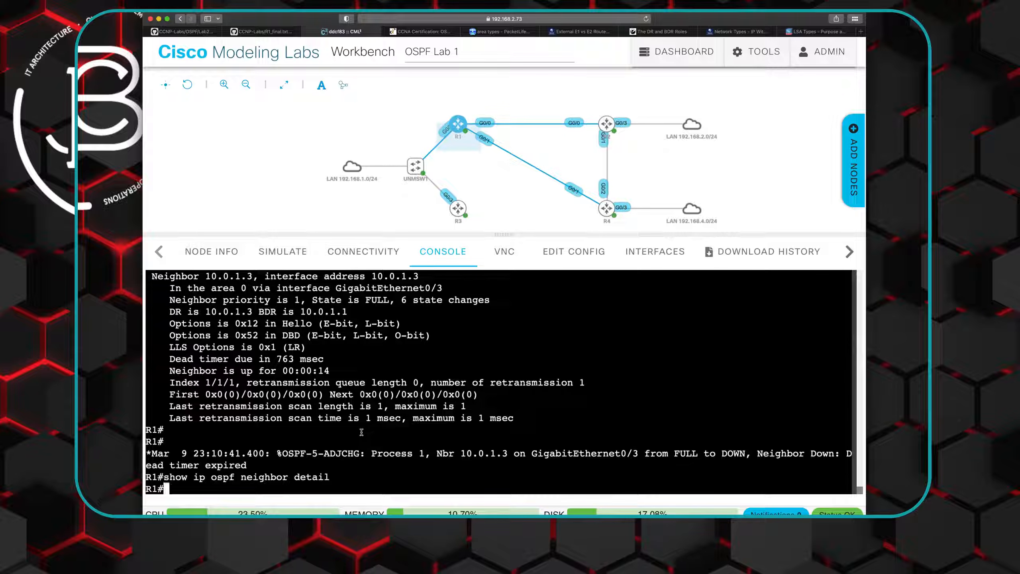
# - Display R1's running configuration and examine the OSPF settings of GigabitEthernet0/3 and the OSPF process
pyautogui.write('do show r')
pyautogui.write('u')
pyautogui.press('BackSpace')
pyautogui.press('BackSpace')
pyautogui.press('BackSpace')
pyautogui.press('BackSpace')
pyautogui.press('BackSpace')
pyautogui.press('BackSpace')
pyautogui.press('BackSpace')
pyautogui.press('BackSpace')
pyautogui.press('BackSpace')
pyautogui.press('BackSpace')
pyautogui.write('show run')
pyautogui.press('Return')
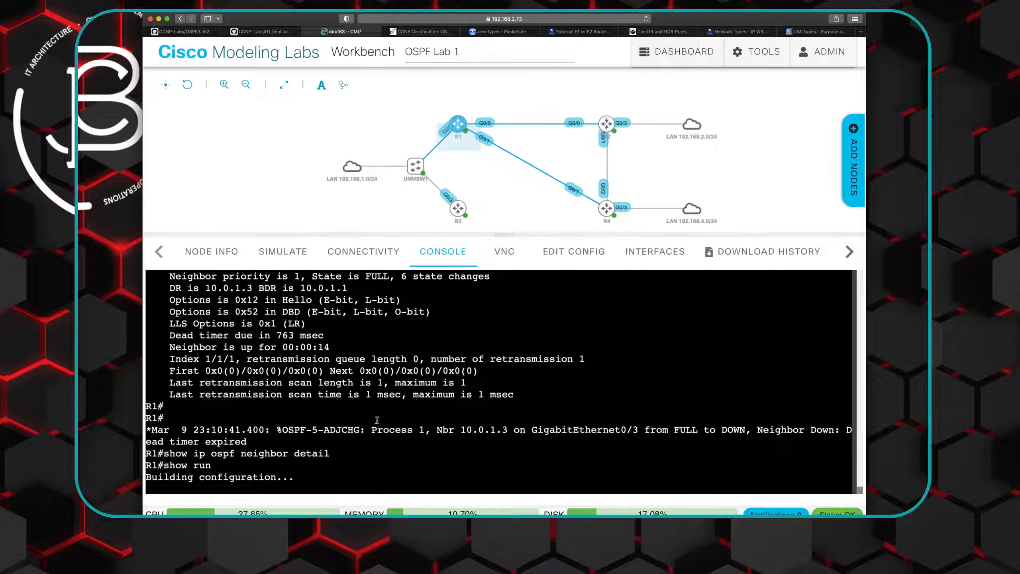
pyautogui.press('space')
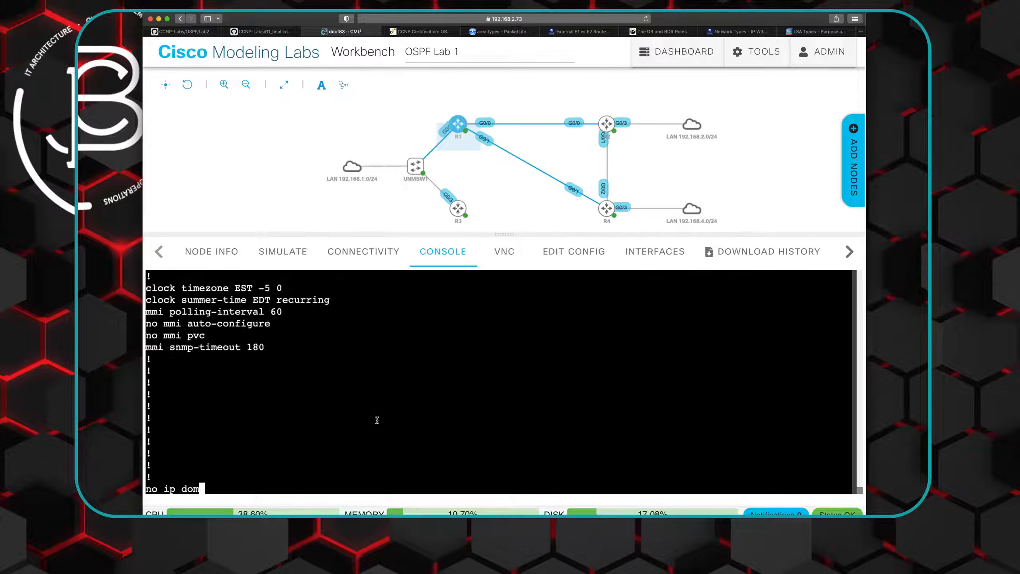
pyautogui.press('space')
pyautogui.press('space')
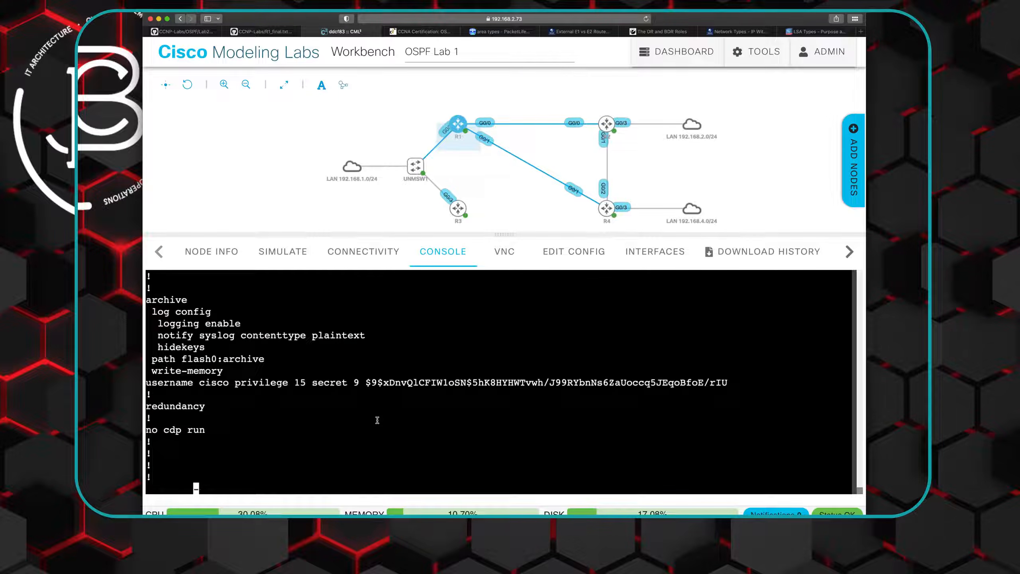
pyautogui.press('space')
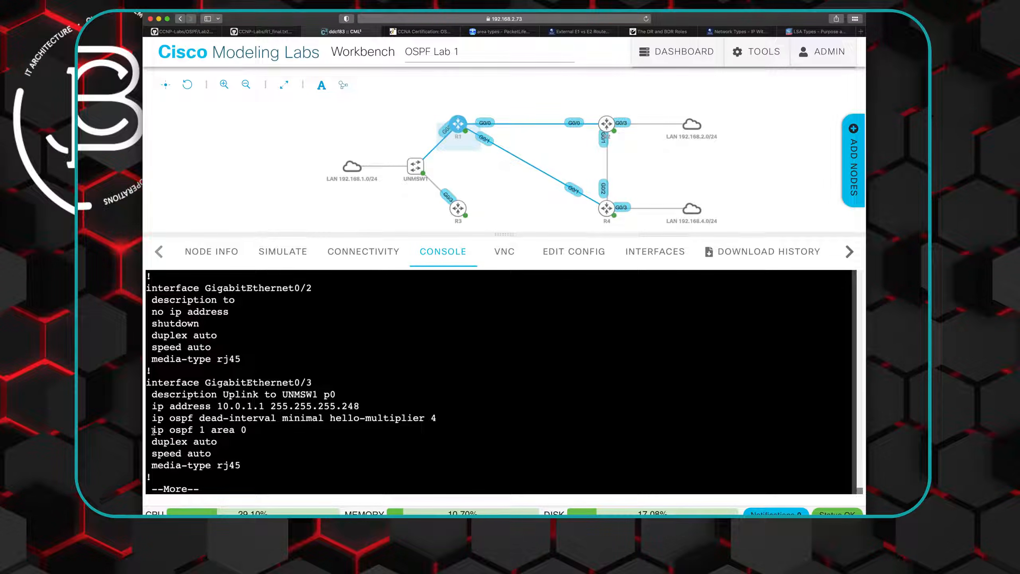
pyautogui.press('space')
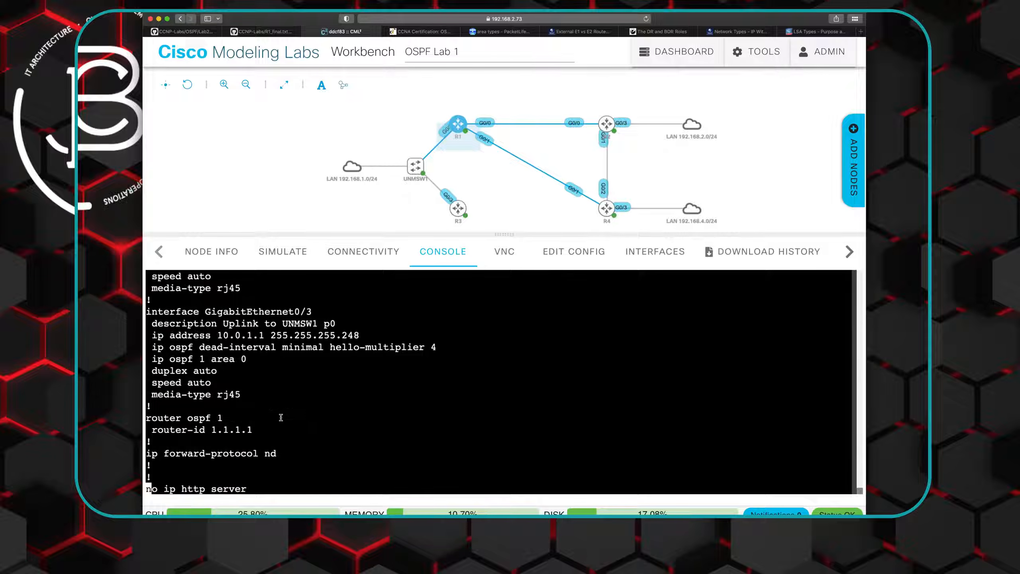
pyautogui.scroll(3, 280, 416)
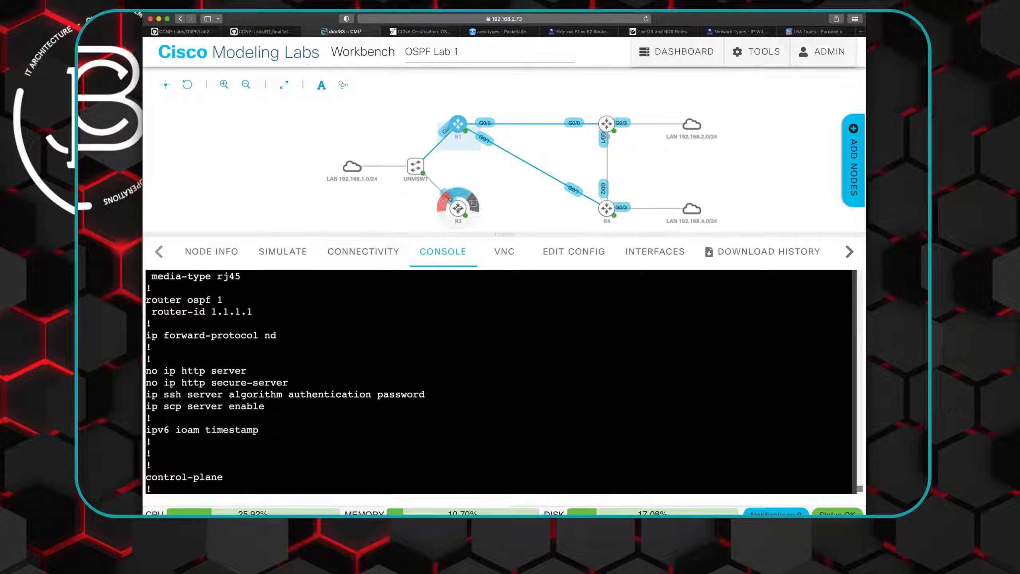
# - Switch to R3's console and display its running configuration with "show run"
pyautogui.click(472, 204)
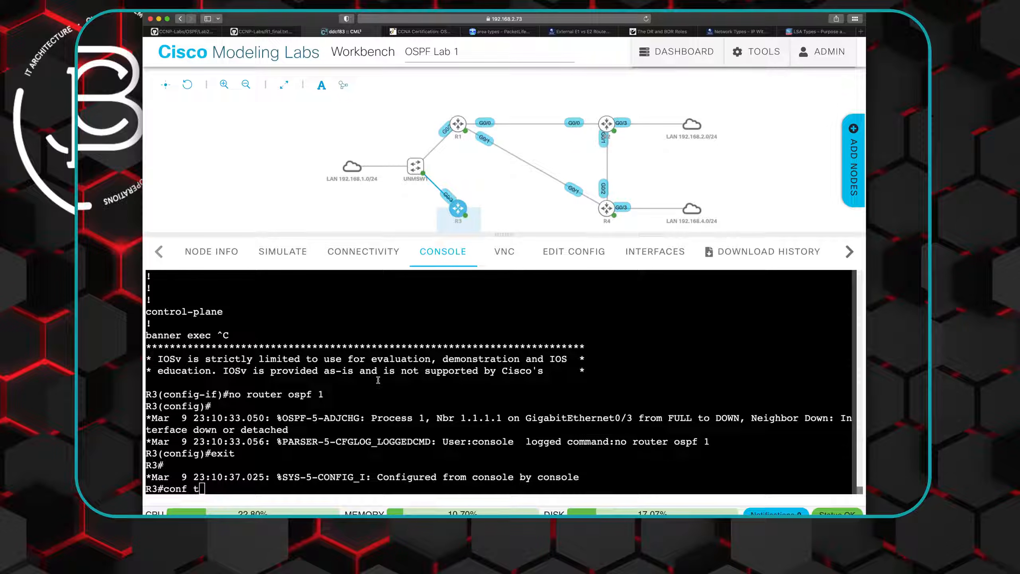
pyautogui.press('BackSpace')
pyautogui.press('BackSpace')
pyautogui.press('BackSpace')
pyautogui.press('BackSpace')
pyautogui.press('BackSpace')
pyautogui.press('BackSpace')
pyautogui.write('show ip')
pyautogui.press('BackSpace')
pyautogui.press('BackSpace')
pyautogui.press('BackSpace')
pyautogui.press('BackSpace')
pyautogui.write('ru')
pyautogui.press('BackSpace')
pyautogui.press('BackSpace')
pyautogui.write('run')
pyautogui.press('Return')
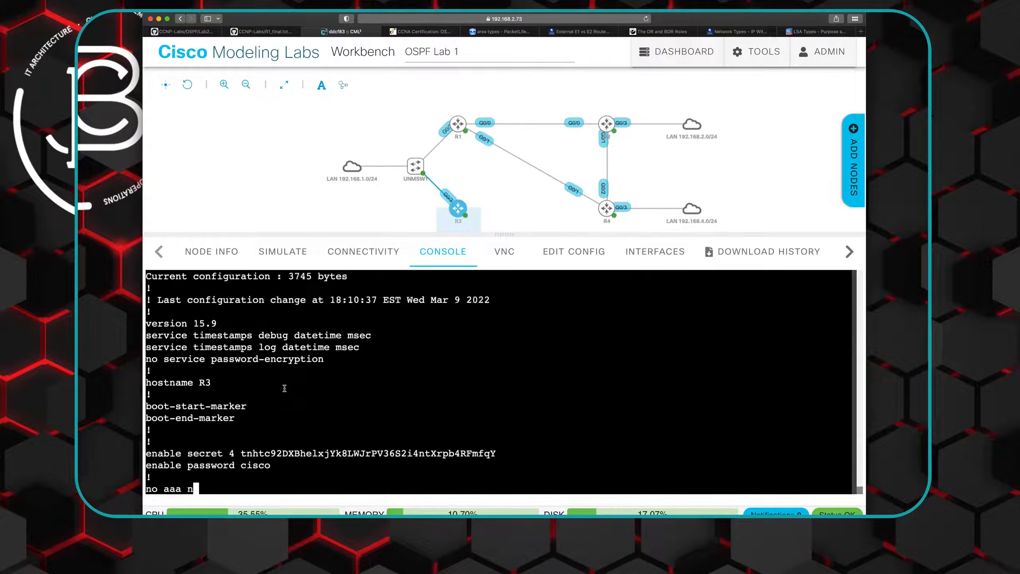
# - Page to GigabitEthernet0/3 in R3's running configuration, check its OSPF settings and quit the listing
pyautogui.press('space')
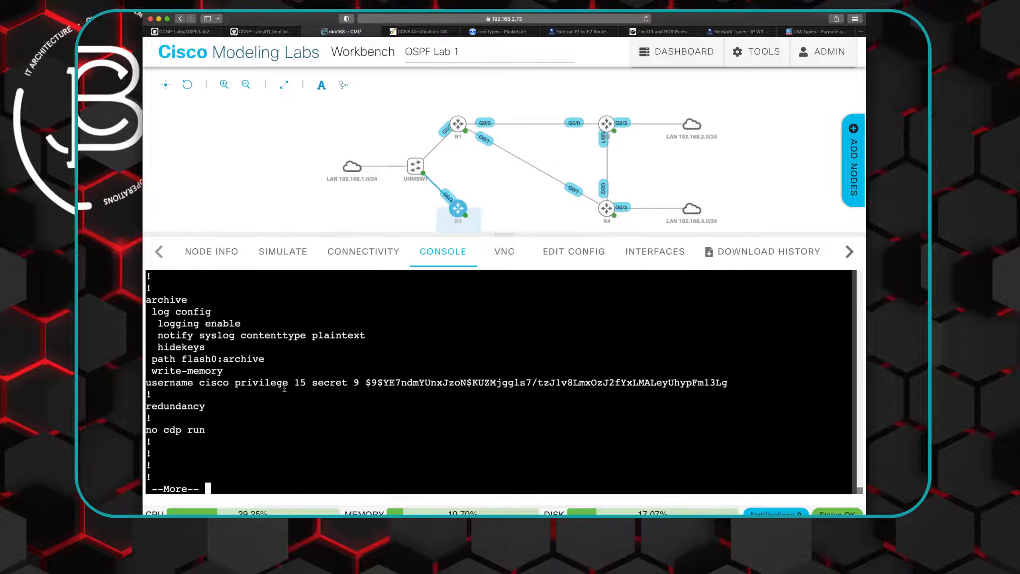
pyautogui.press('space')
pyautogui.press('space')
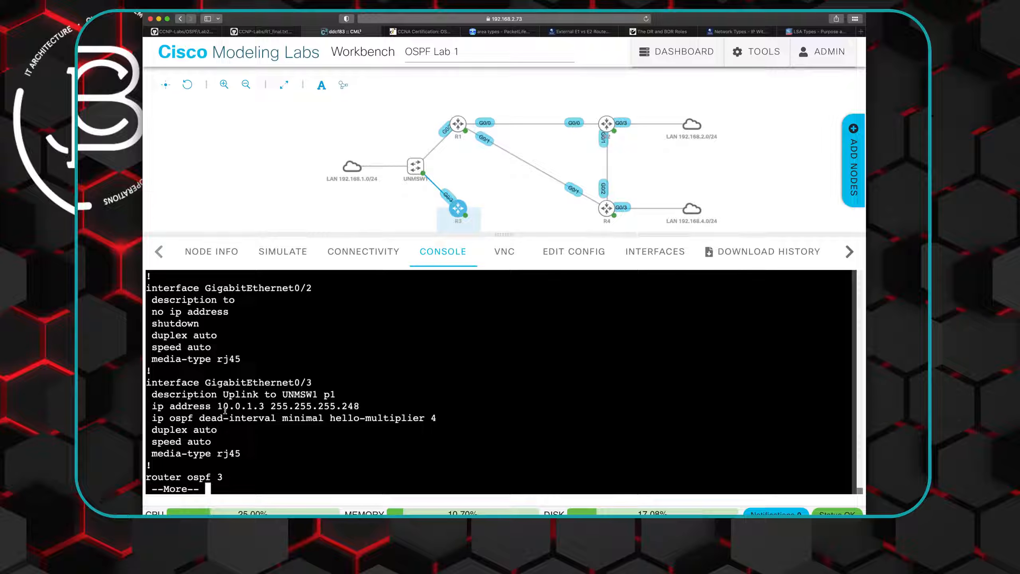
pyautogui.press('q')
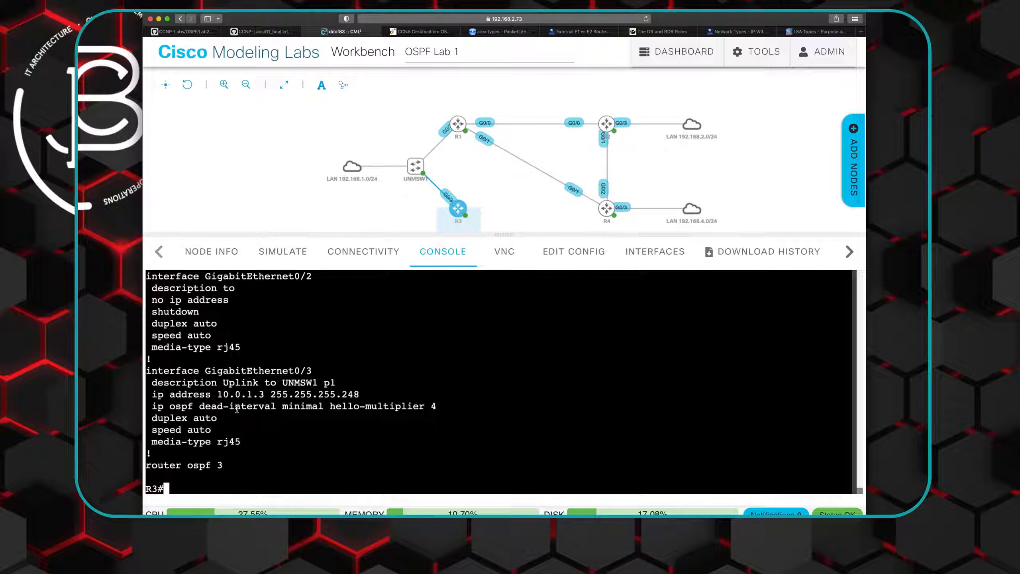
# - Assign R3's interface gi0/3 to OSPF process 3 in area 0 with "ip ospf 3 area 0"
pyautogui.write('conf t')
pyautogui.press('Return')
pyautogui.write('int gi0/3')
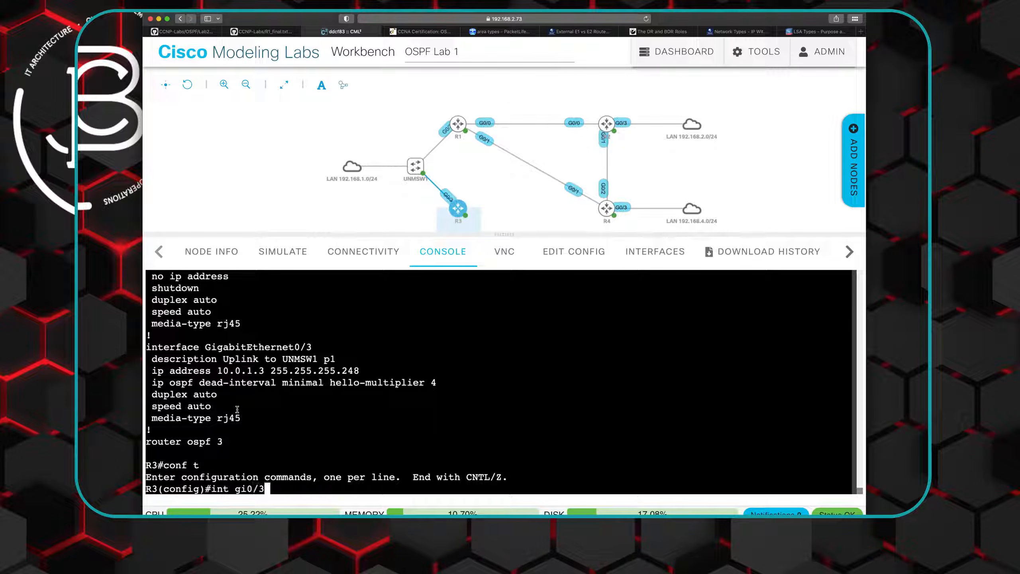
pyautogui.press('Return')
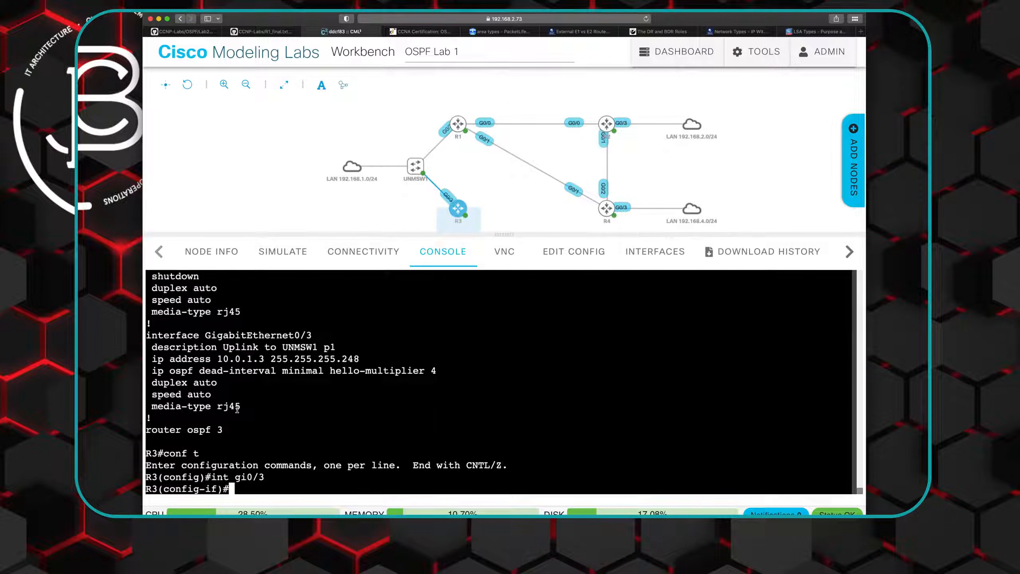
pyautogui.write('ip os')
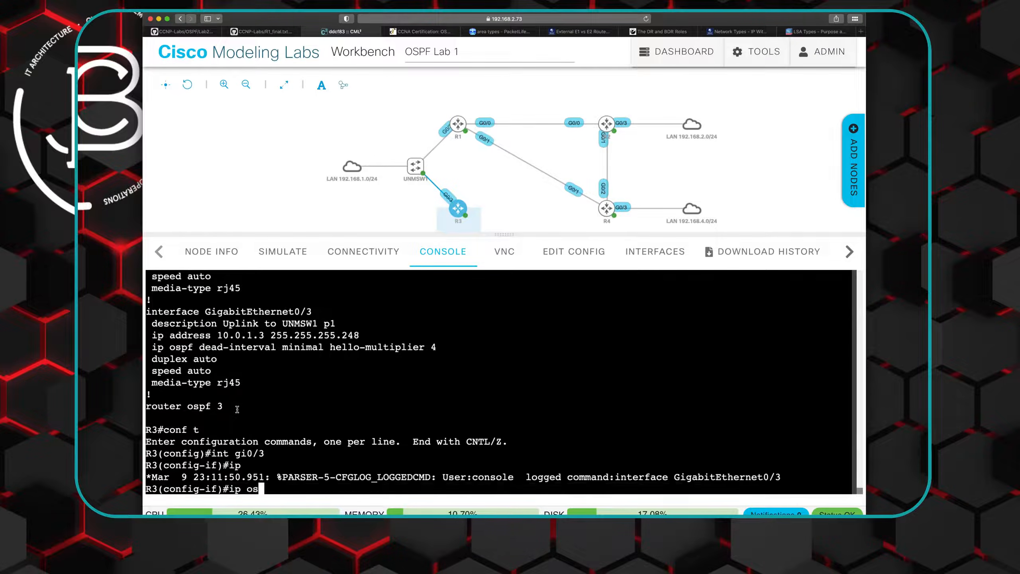
pyautogui.write('pf 3 area 0')
pyautogui.press('Return')
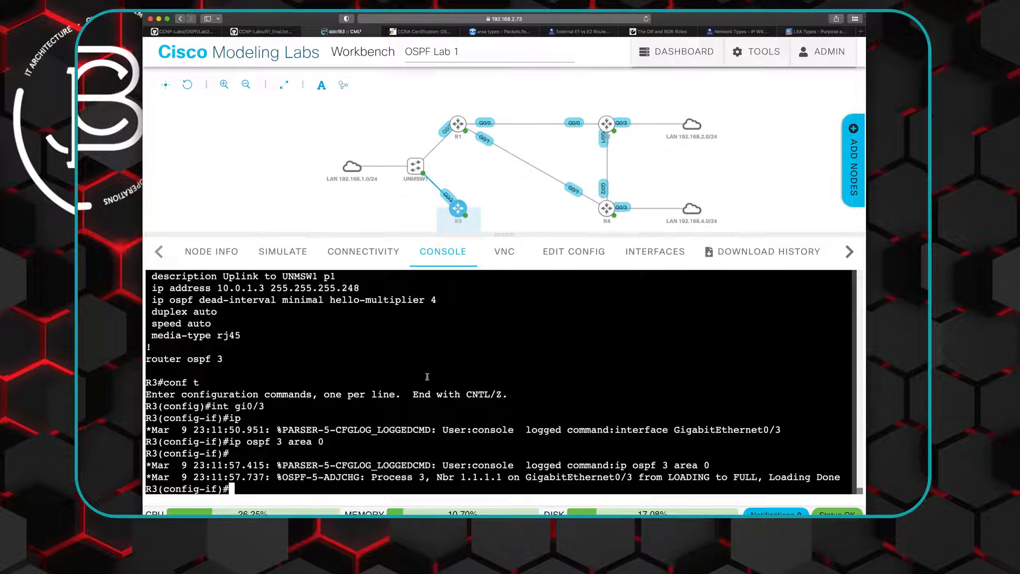
# - Switch to R1's console and display its OSPF neighbor details with "show ip ospf neighbor detail"
pyautogui.click(457, 124)
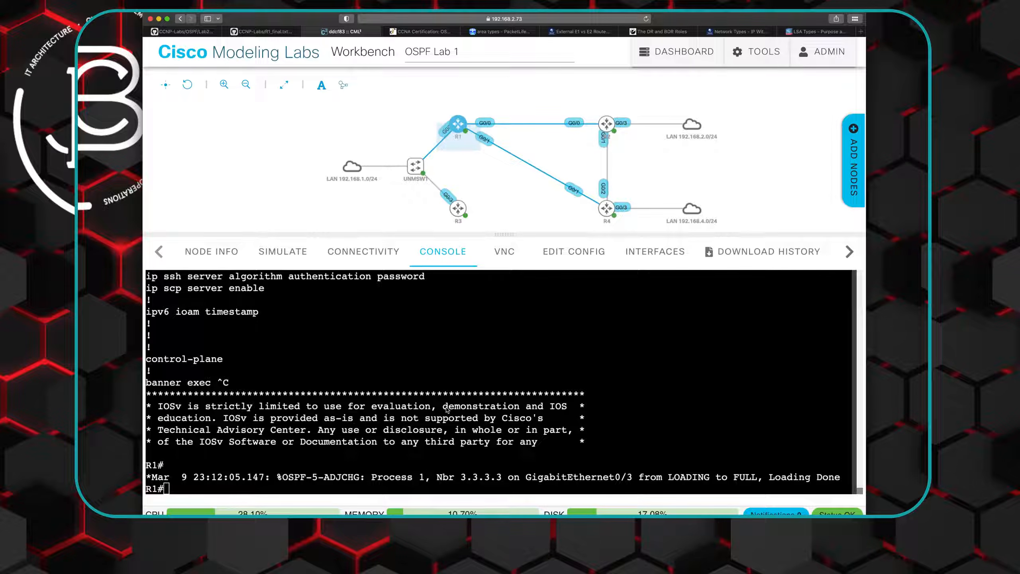
pyautogui.click(429, 413)
pyautogui.write('show ip ospf neighbor detail')
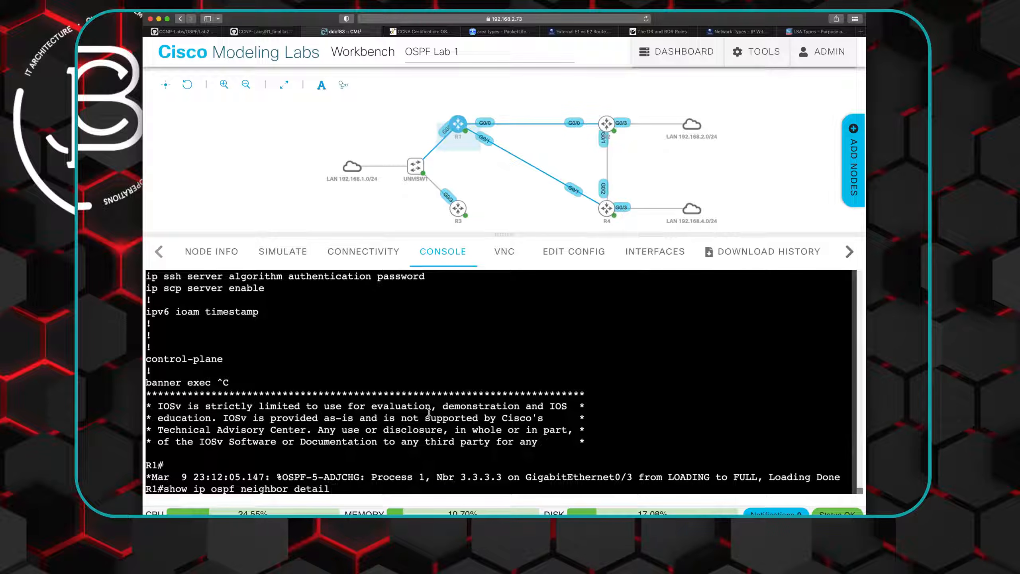
pyautogui.press('Return')
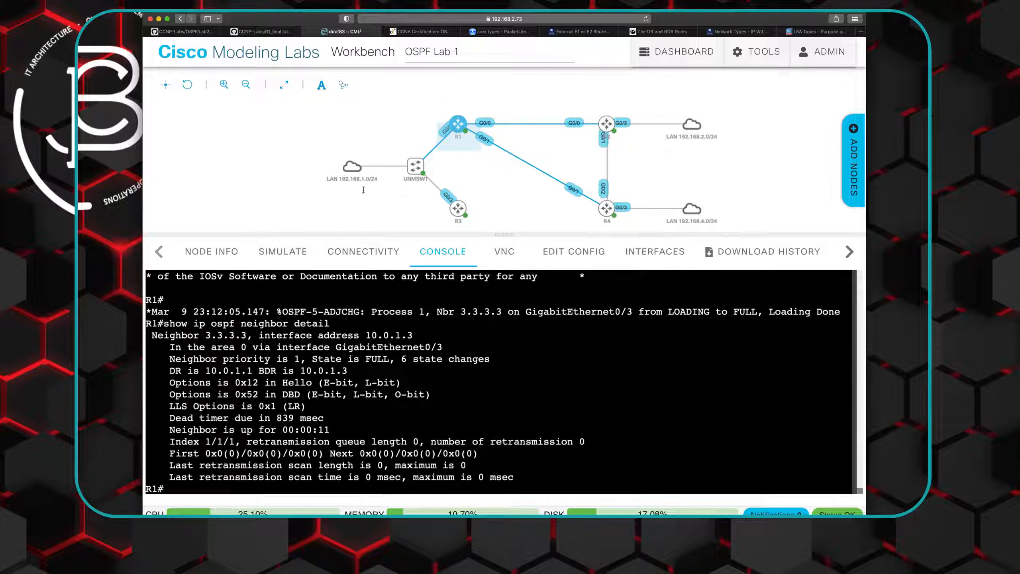
# - Check the OSPF Lab 2 task diagram on GitHub, and examine the standard and stub area sections of PacketLife's area types article
pyautogui.click(259, 33)
pyautogui.click(208, 33)
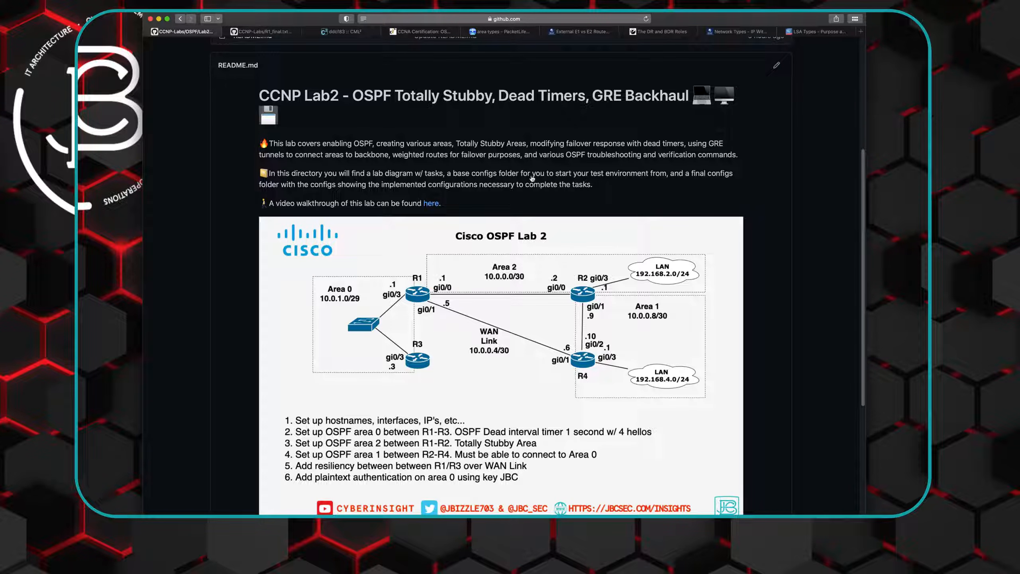
pyautogui.click(499, 32)
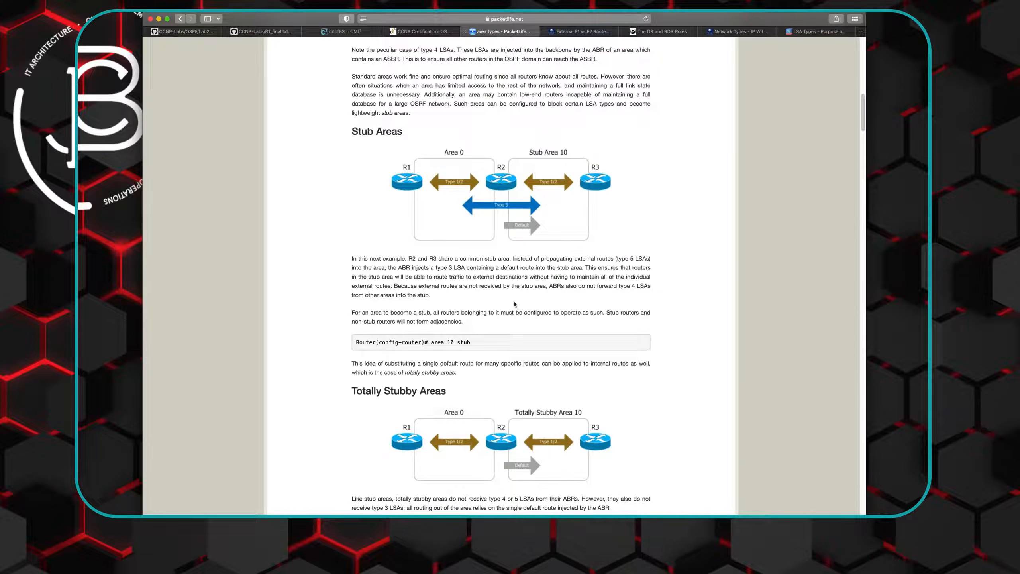
pyautogui.scroll(10, 500, 284)
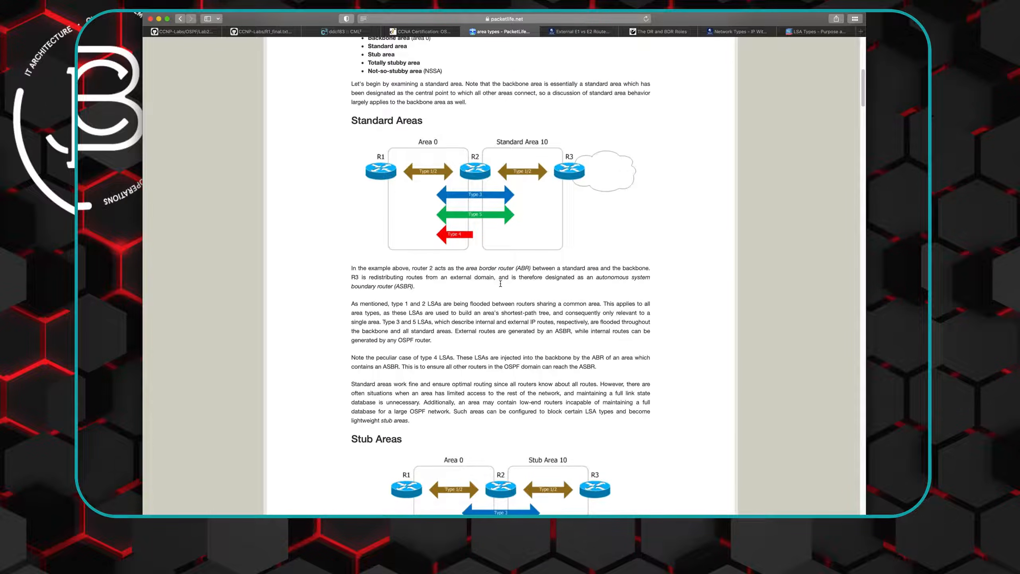
pyautogui.scroll(2, 501, 283)
pyautogui.scroll(-15, 501, 283)
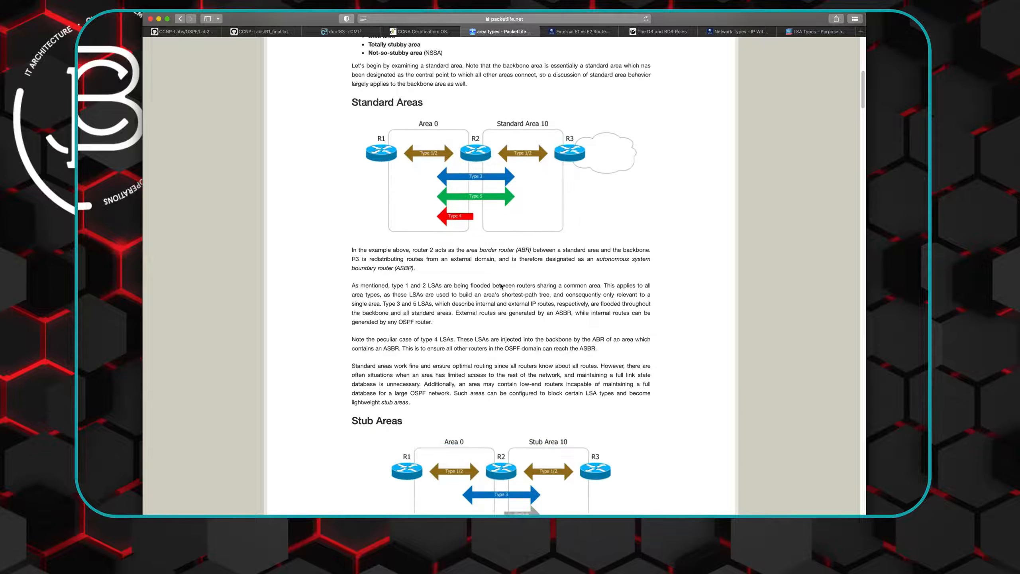
pyautogui.scroll(-4, 500, 284)
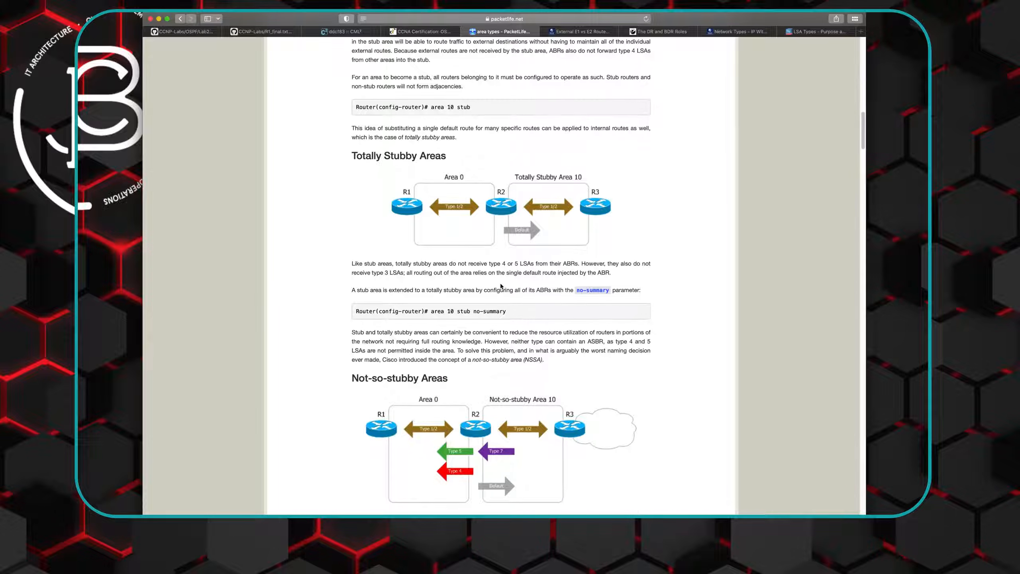
pyautogui.scroll(6, 501, 286)
pyautogui.scroll(-9, 500, 286)
pyautogui.scroll(10, 500, 286)
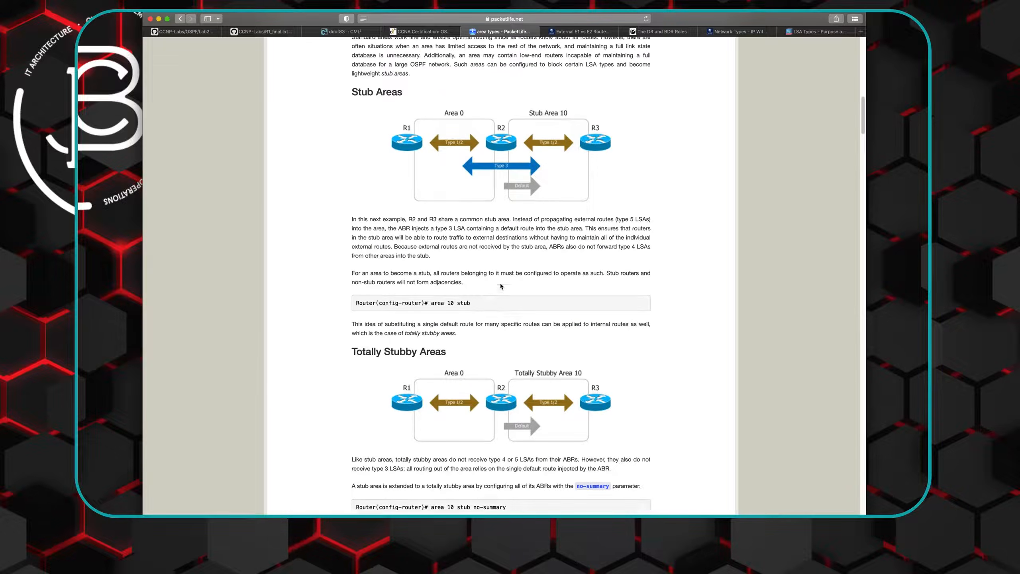
pyautogui.scroll(12, 501, 286)
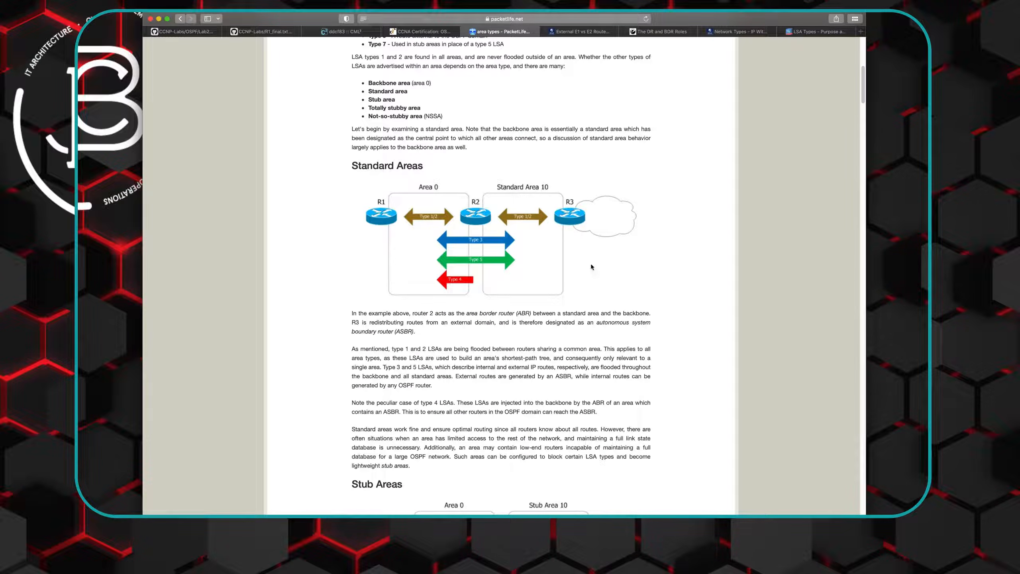
# - Compare the LSA diagrams and configuration commands for stub and totally stubby areas in the article
pyautogui.scroll(-10, 491, 272)
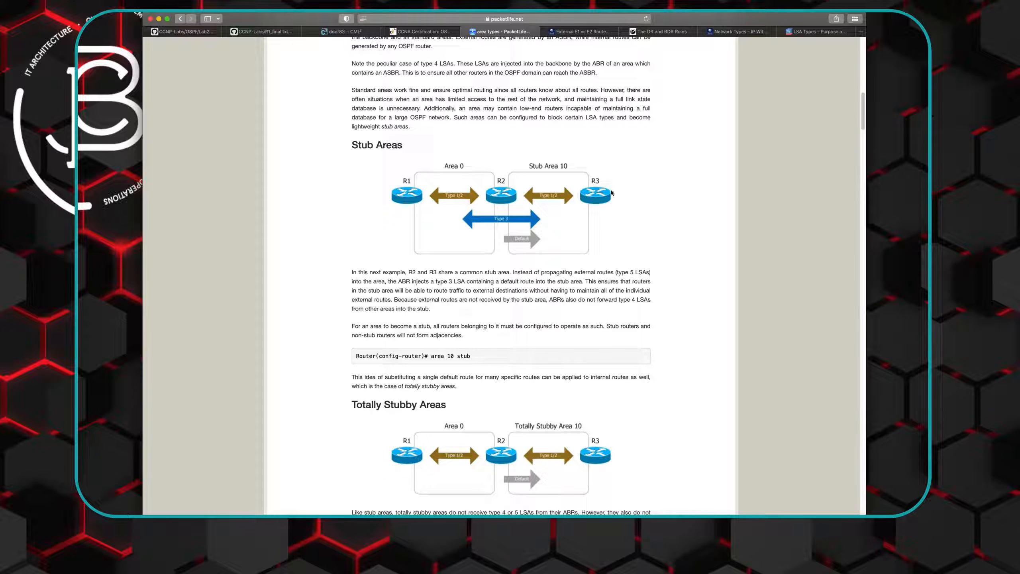
pyautogui.scroll(-1, 533, 252)
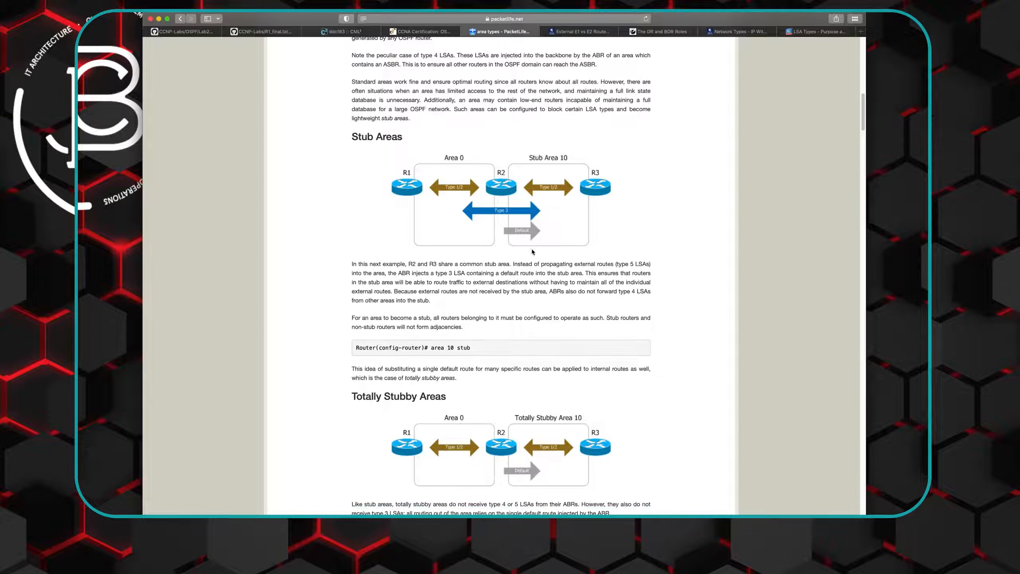
pyautogui.scroll(-1, 532, 252)
pyautogui.scroll(-1, 532, 252)
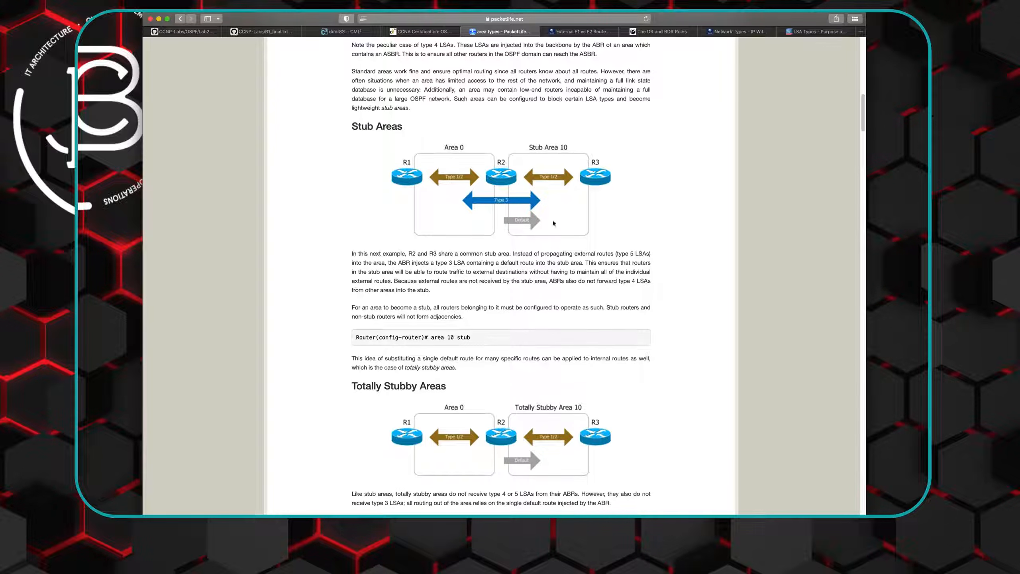
pyautogui.scroll(-8, 512, 295)
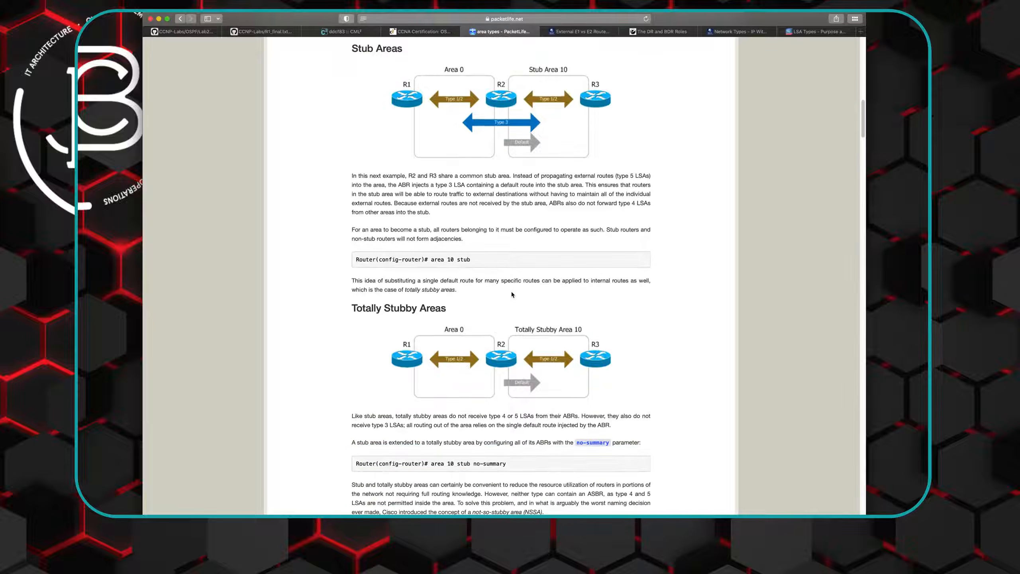
pyautogui.scroll(-4, 512, 295)
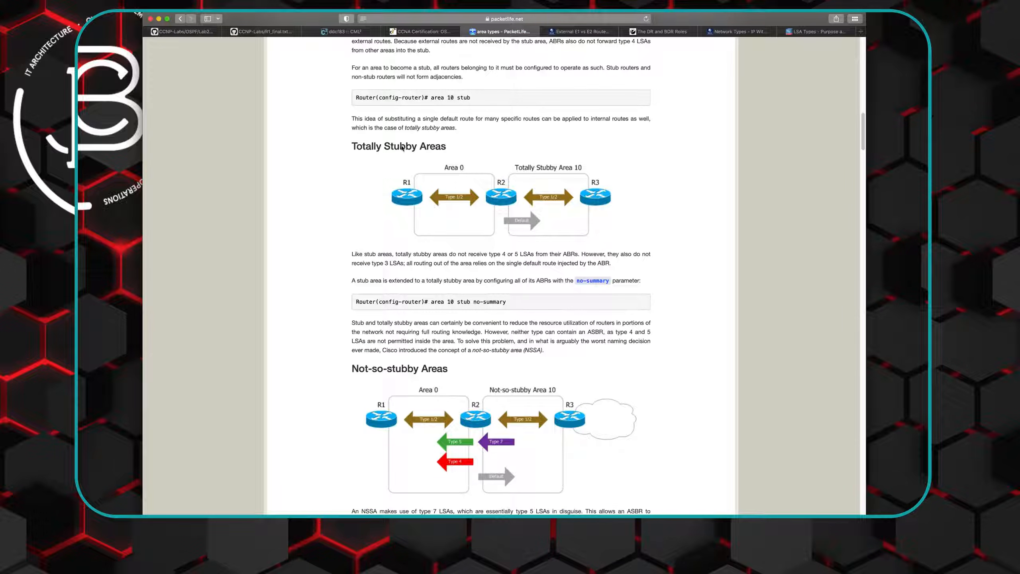
pyautogui.scroll(-1, 457, 208)
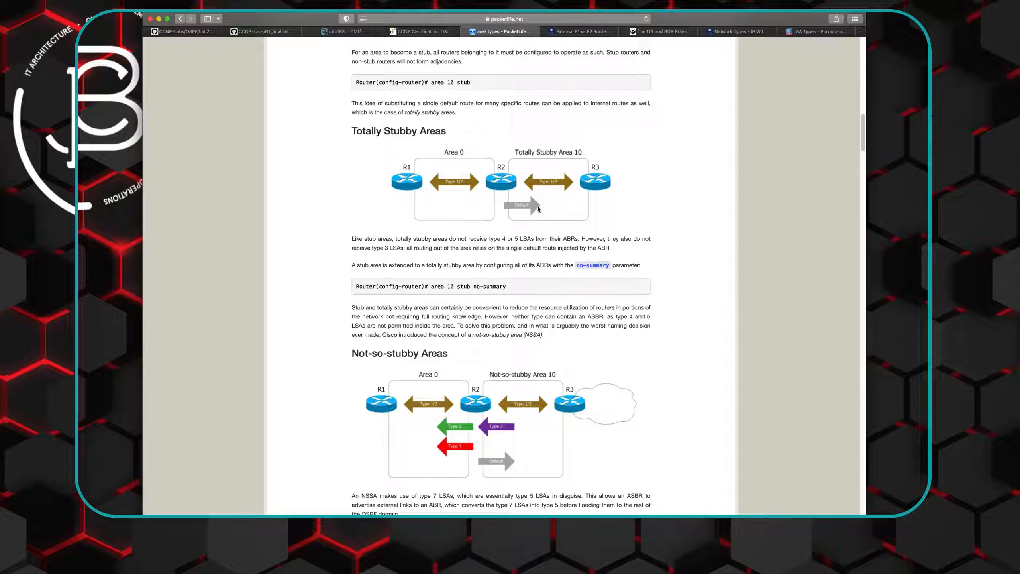
# - Read the article's summary of area types, highlighting "default route" and "Not-so-stubby areas"
pyautogui.scroll(-15, 511, 208)
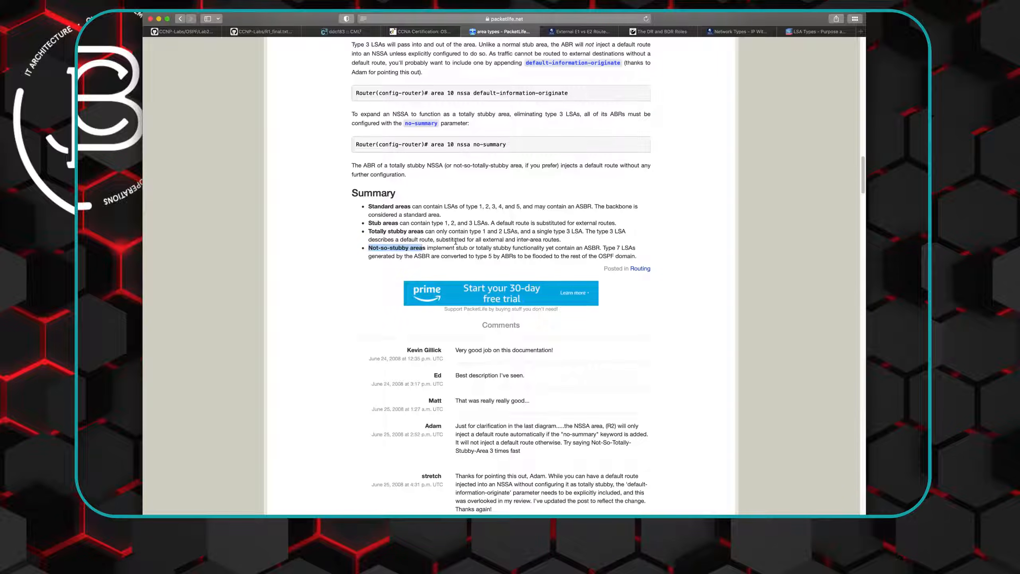
pyautogui.click(455, 241)
pyautogui.moveTo(400, 241); pyautogui.dragTo(432, 241)
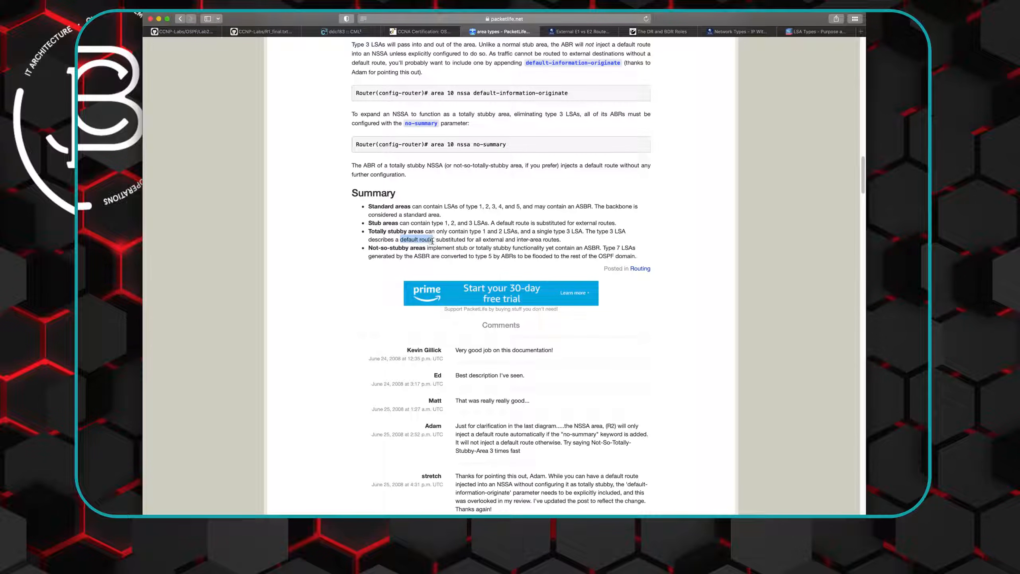
pyautogui.click(552, 240)
pyautogui.moveTo(369, 247); pyautogui.dragTo(424, 248)
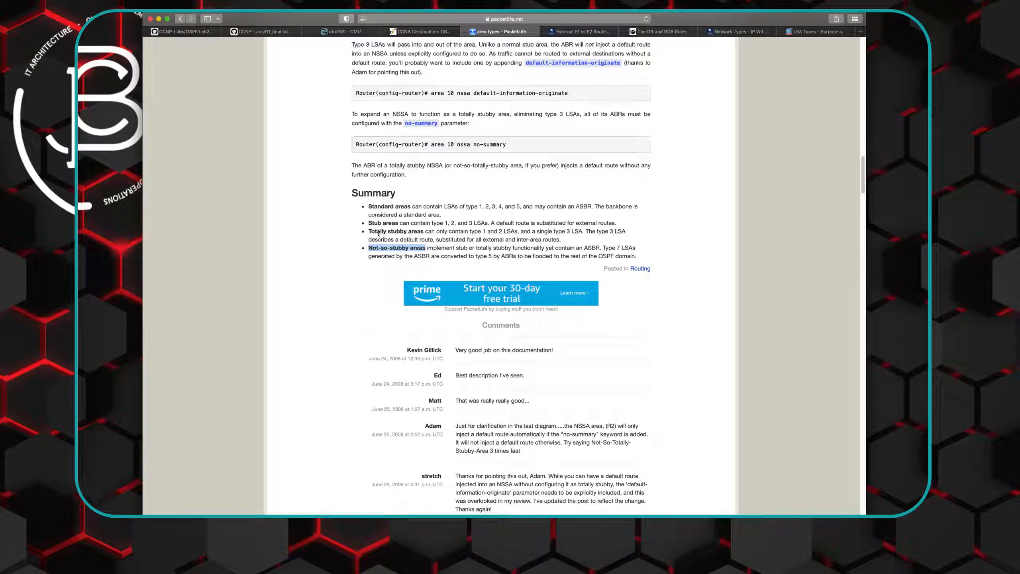
pyautogui.doubleClick(422, 256)
# - Check the lab task diagram against the OSPF settings in the reference configuration R1_final.txt
pyautogui.click(337, 32)
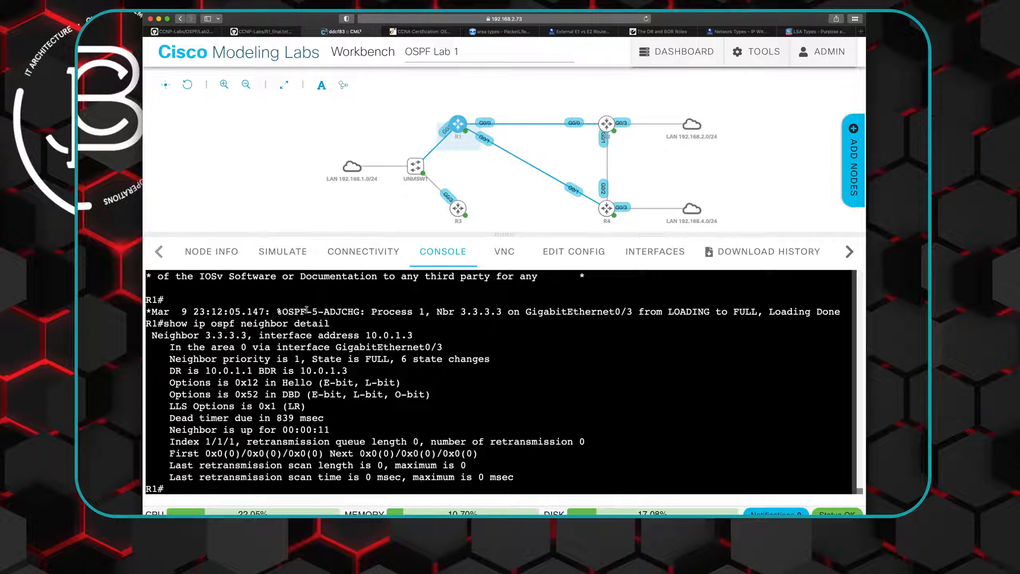
pyautogui.click(262, 32)
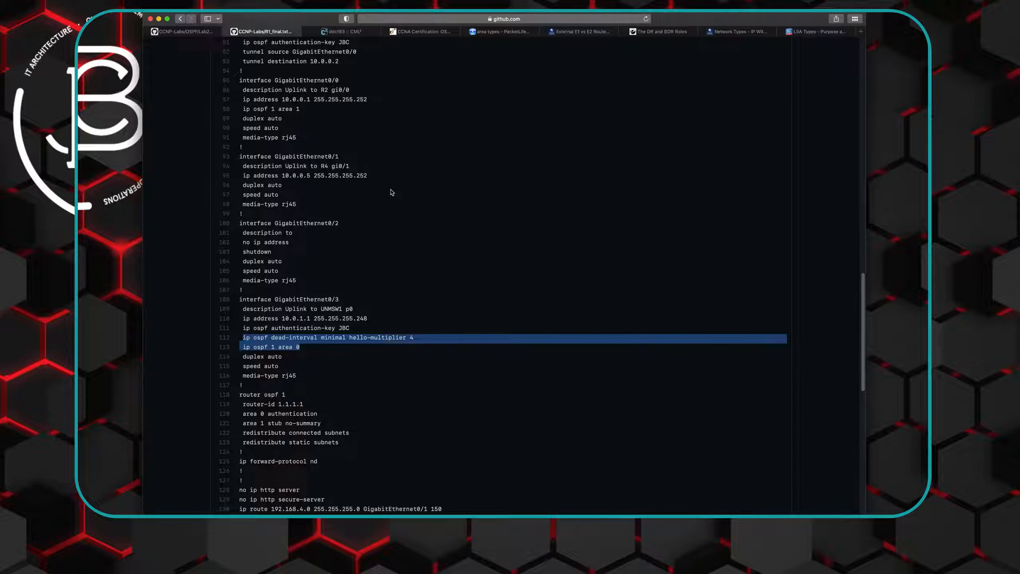
pyautogui.scroll(1, 378, 164)
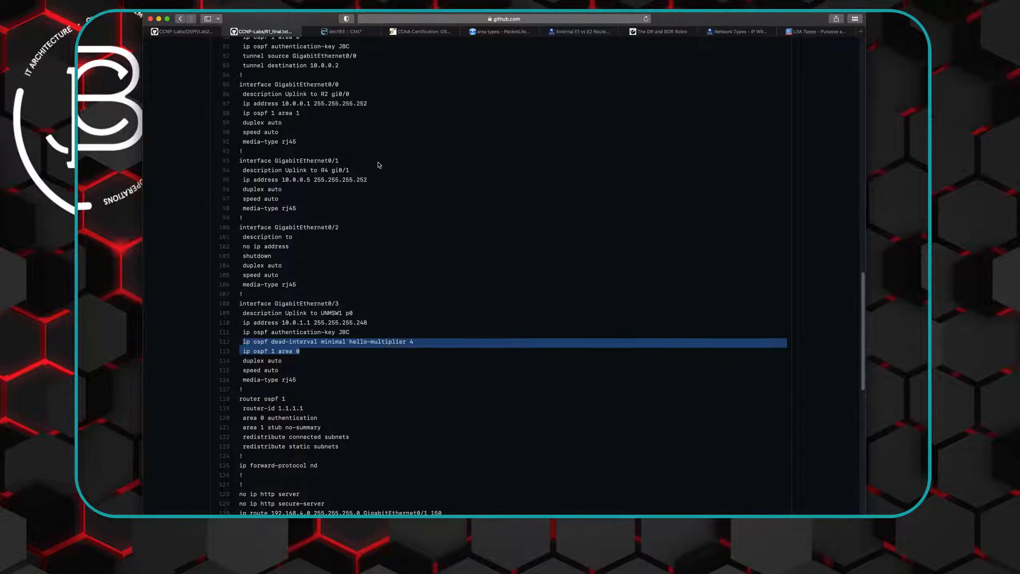
pyautogui.click(189, 33)
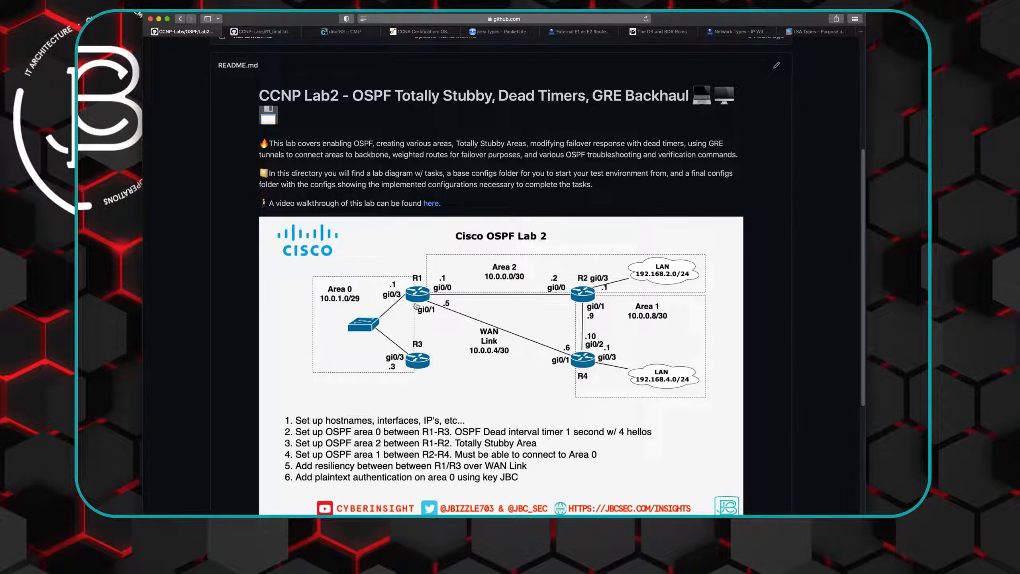
pyautogui.click(261, 32)
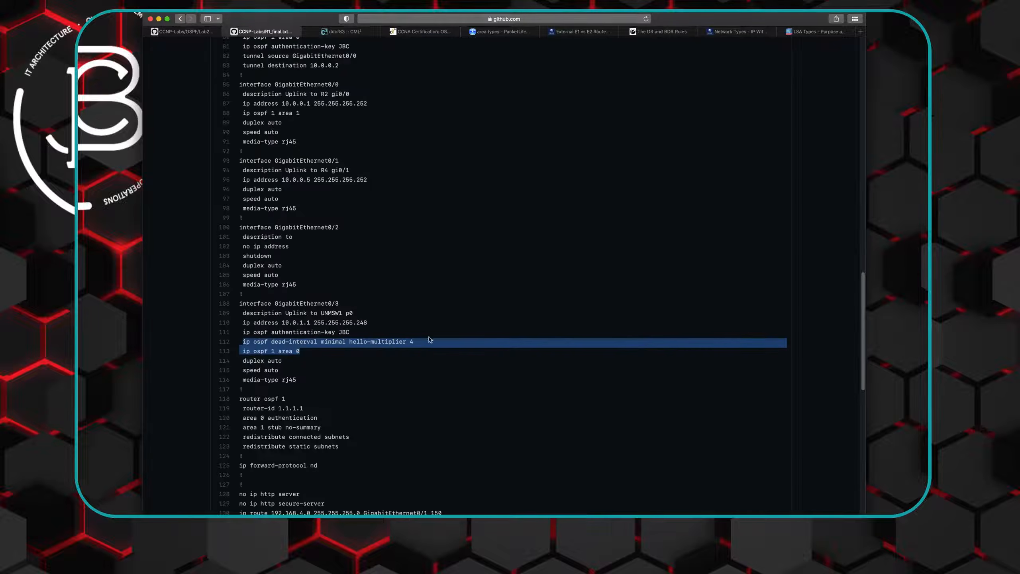
pyautogui.scroll(-2, 389, 287)
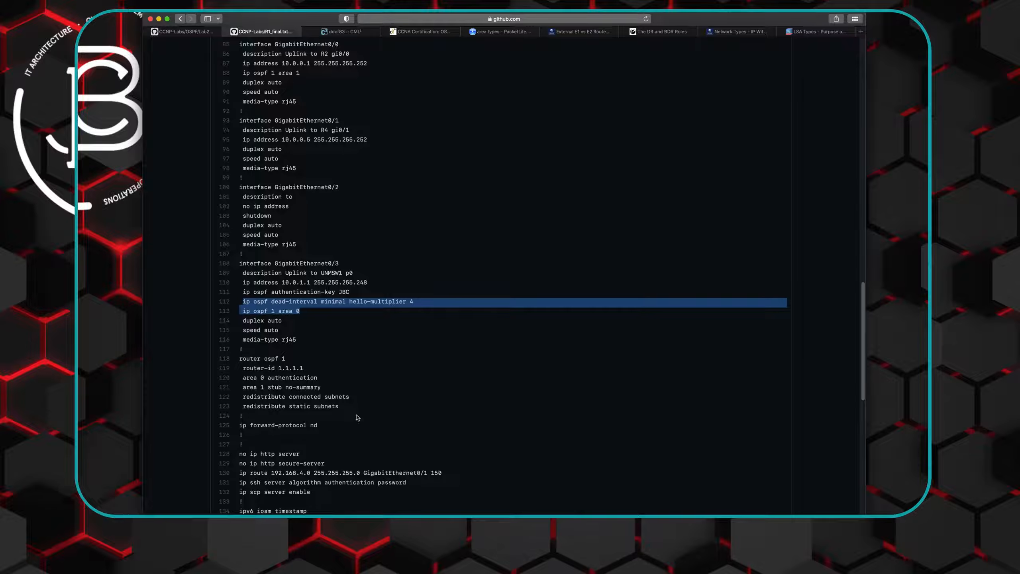
# - Copy the line "area 1 stub no-summary" from the OSPF process in R1_final.txt
pyautogui.moveTo(243, 387); pyautogui.dragTo(323, 388)
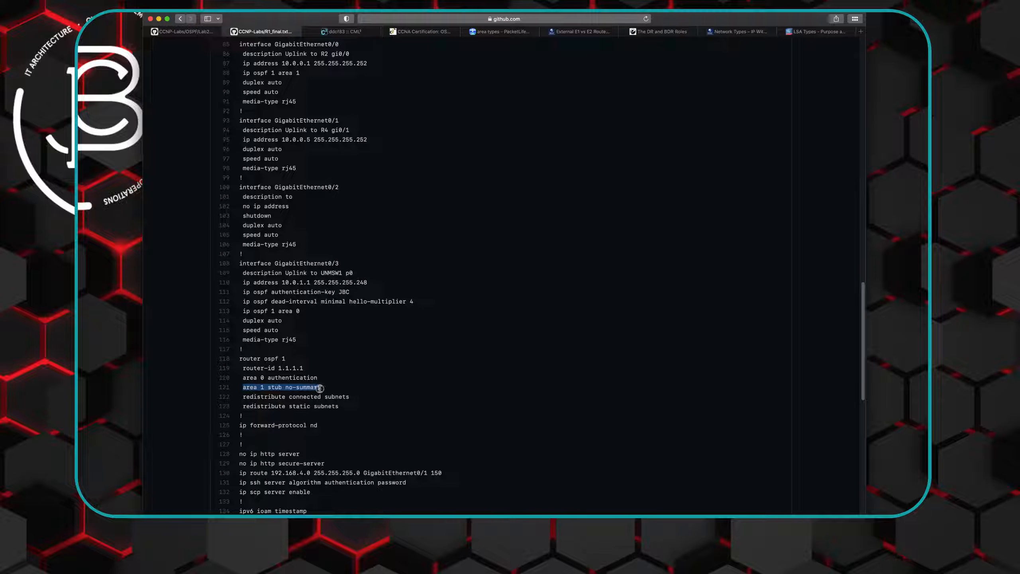
pyautogui.rightClick(306, 388)
pyautogui.click(327, 414)
# - In R1's console, open OSPF process 1 for configuration and make area 1 totally stubby with "area 1 stub no-summary"
pyautogui.click(347, 32)
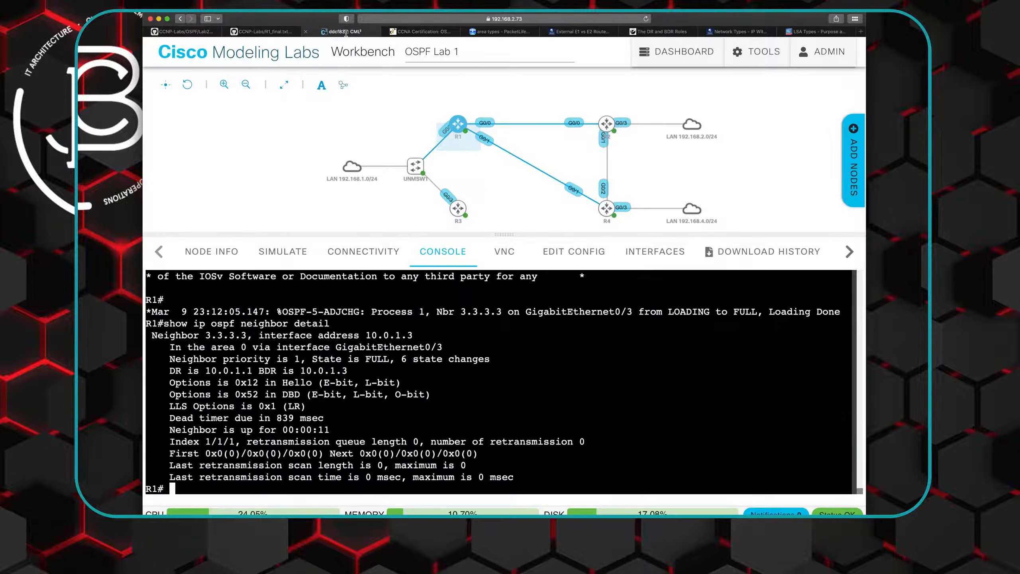
pyautogui.click(458, 123)
pyautogui.write('conf t')
pyautogui.press('Return')
pyautogui.write('rout')
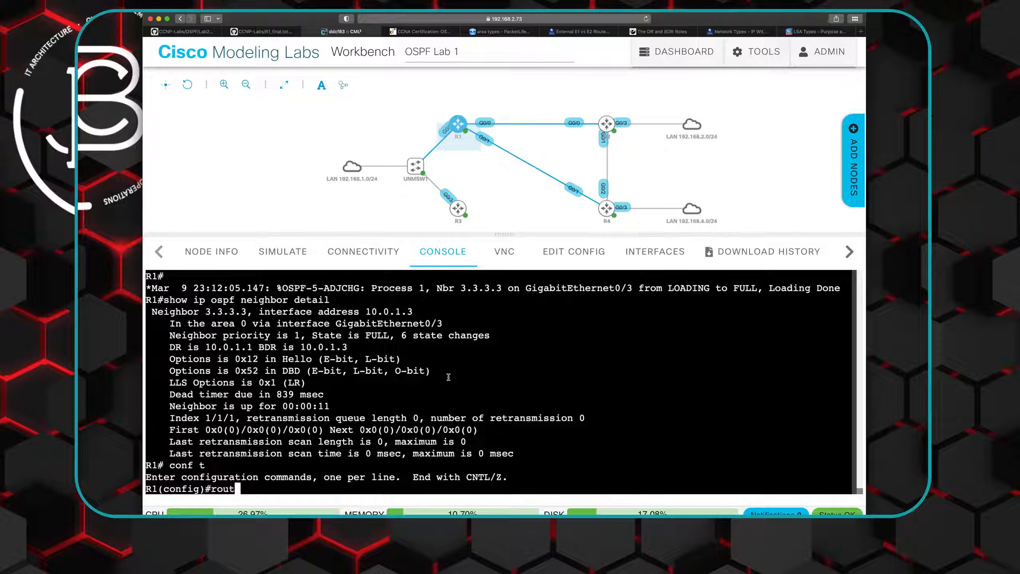
pyautogui.write('er ospf 1')
pyautogui.press('Return')
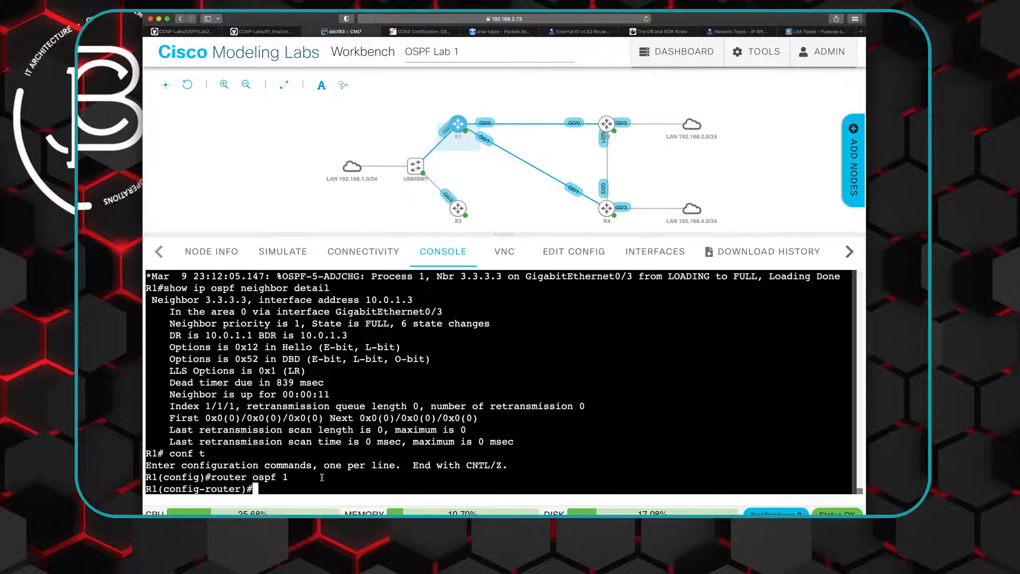
pyautogui.rightClick(298, 484)
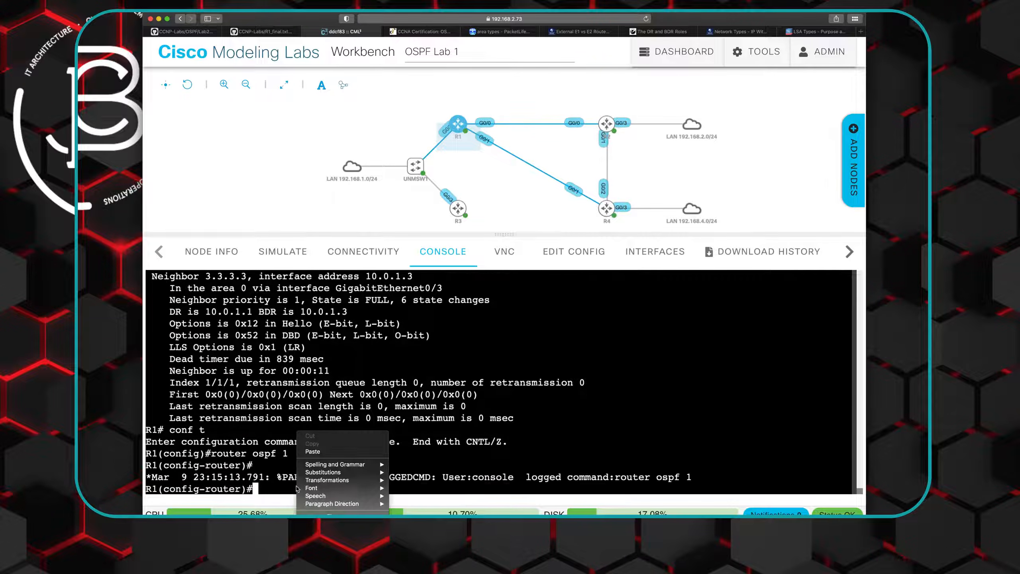
pyautogui.click(312, 451)
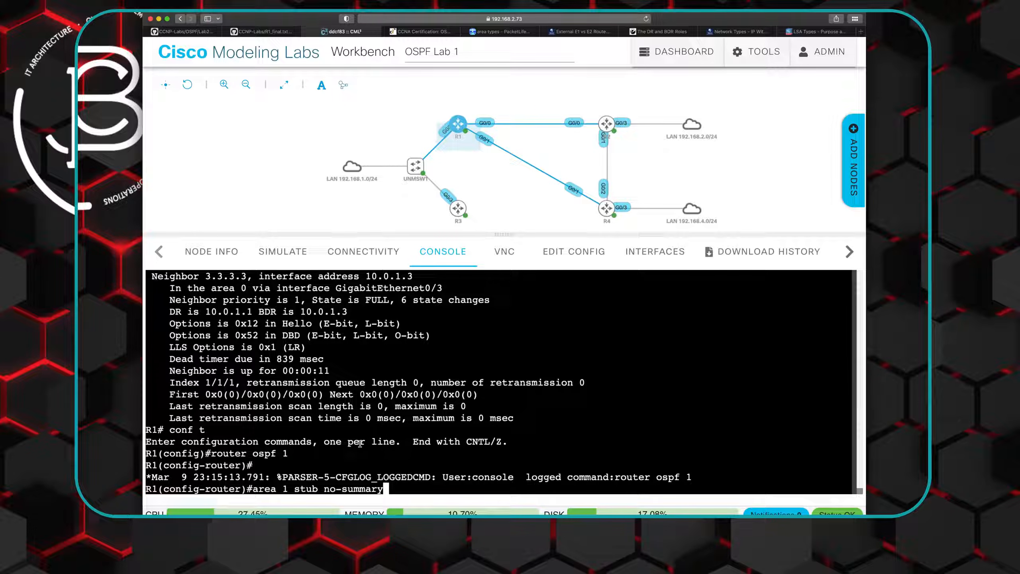
pyautogui.press('Return')
# - On R1, assign interface gi0/0 to area 1 with the line "ip ospf 1 area 1" copied from R1_final.txt
pyautogui.write('int gi')
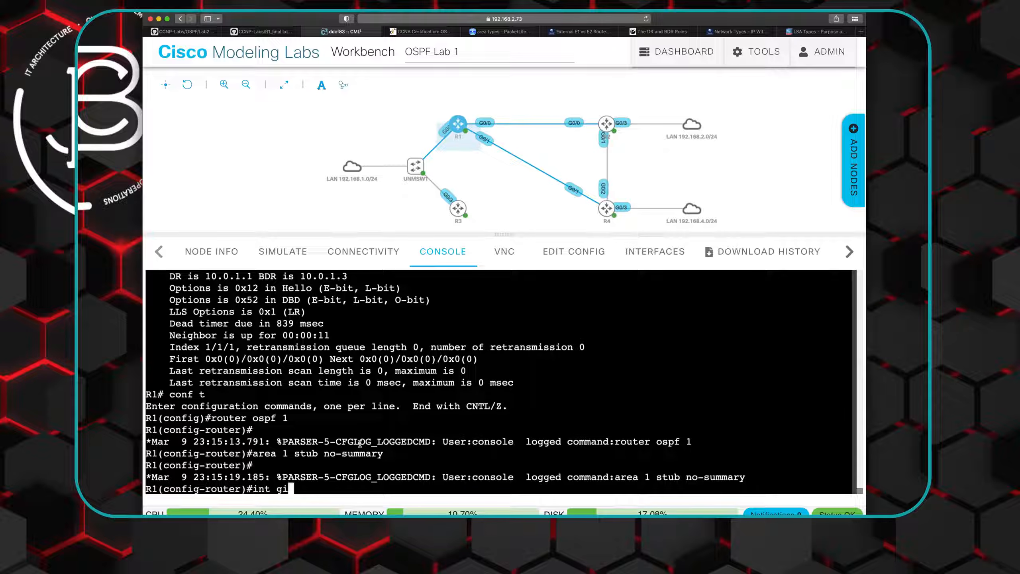
pyautogui.write('0/0')
pyautogui.press('Return')
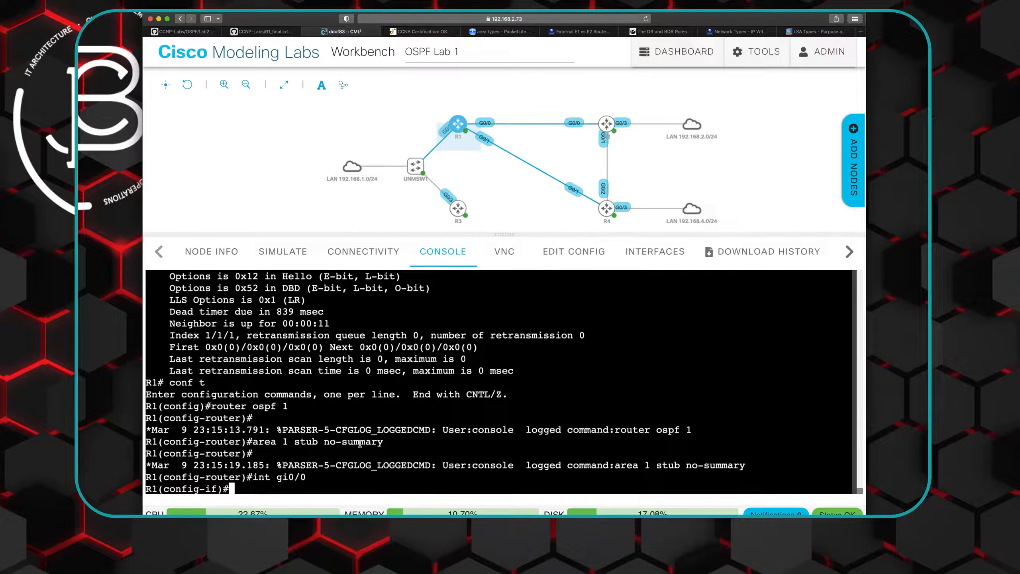
pyautogui.click(274, 31)
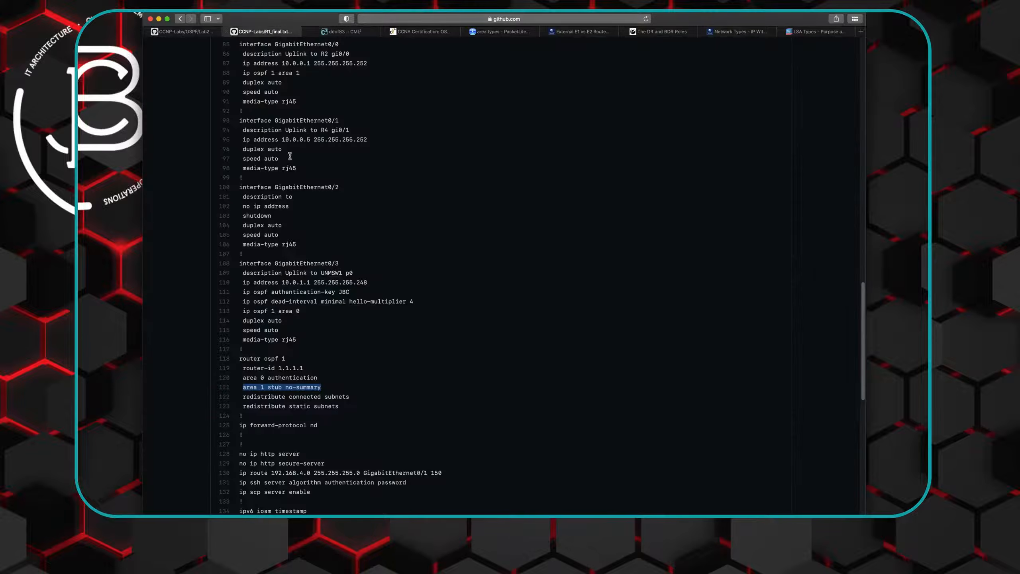
pyautogui.scroll(3, 402, 443)
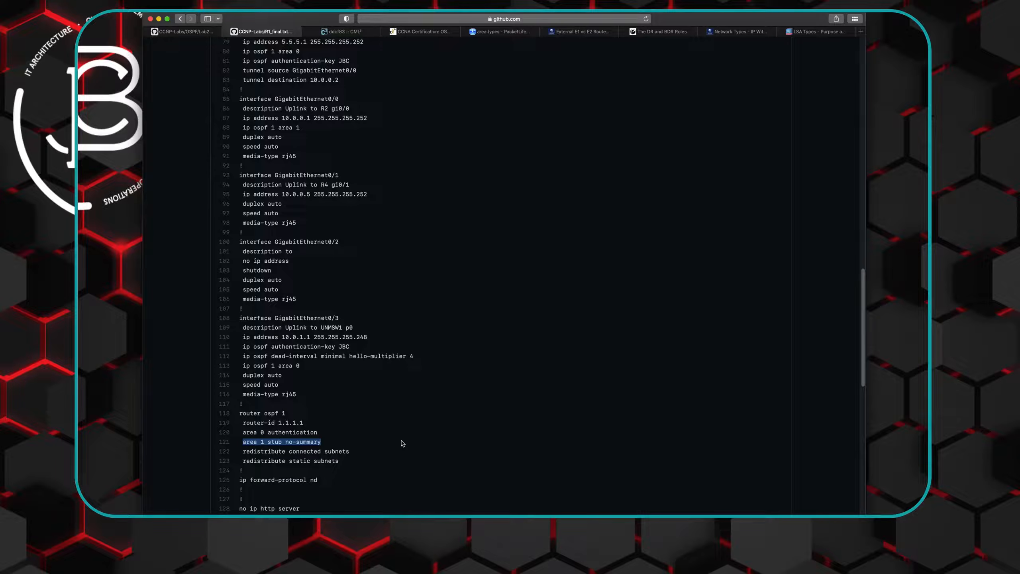
pyautogui.moveTo(242, 127); pyautogui.dragTo(300, 127)
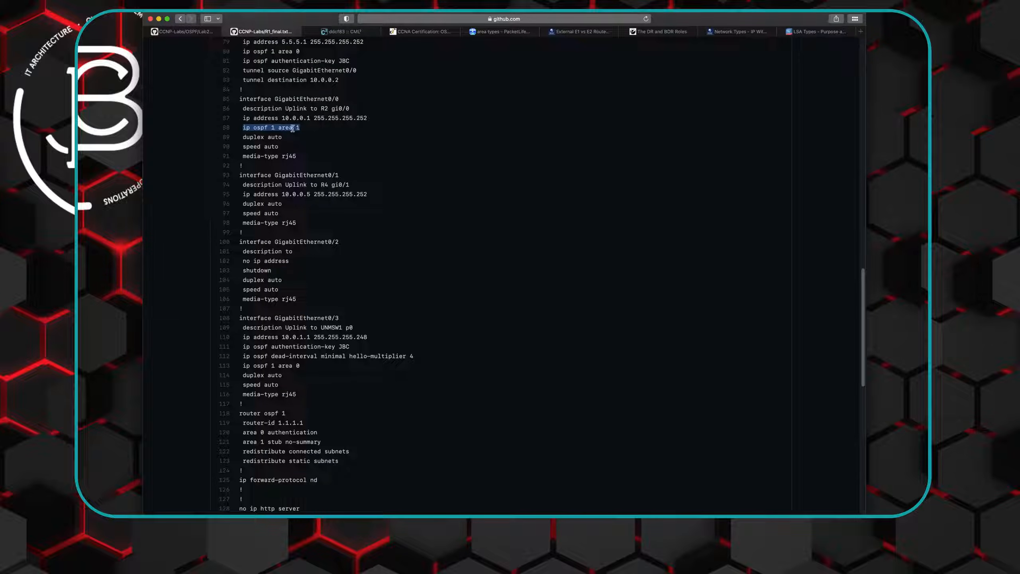
pyautogui.rightClick(292, 127)
pyautogui.click(305, 152)
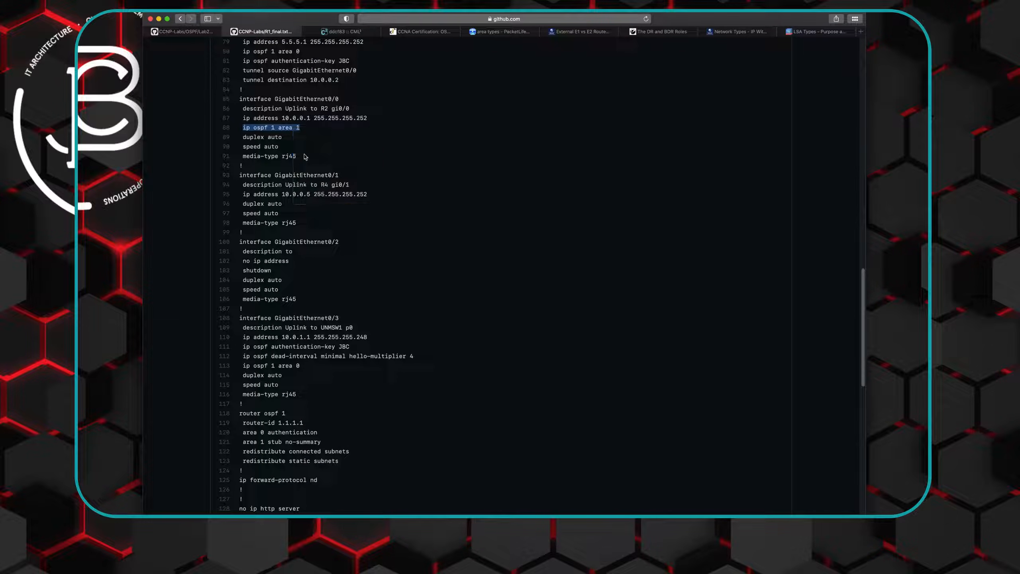
pyautogui.click(335, 32)
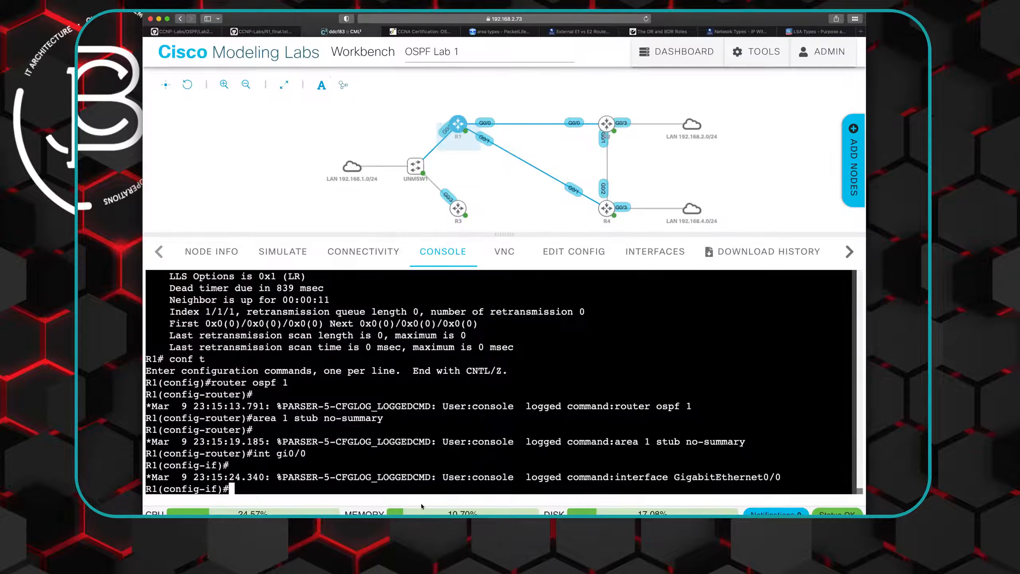
pyautogui.rightClick(255, 491)
pyautogui.click(272, 451)
pyautogui.press('Return')
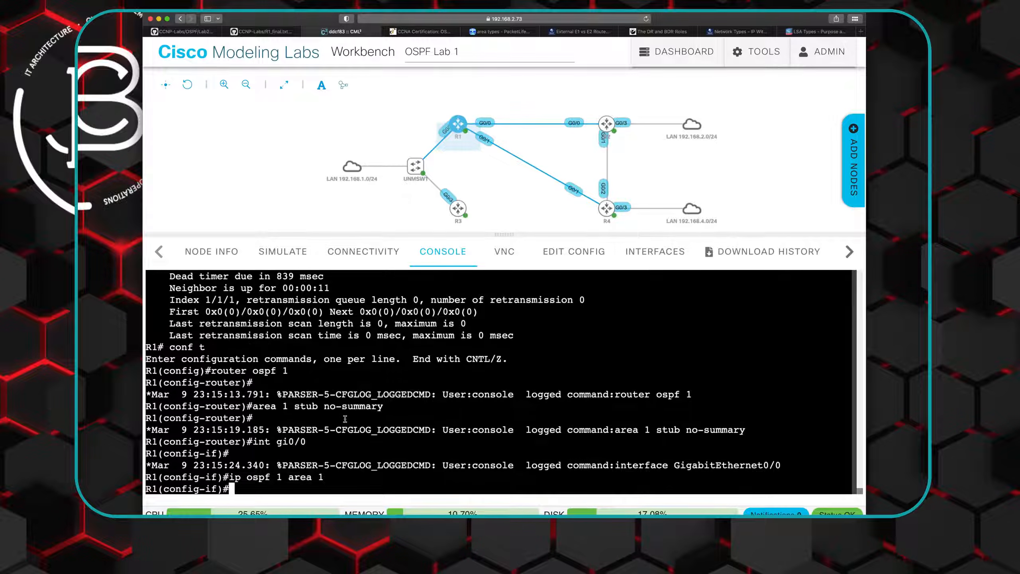
# - Open R2's console and enter global configuration mode, supplying the enable password for privileged access
pyautogui.moveTo(608, 125)
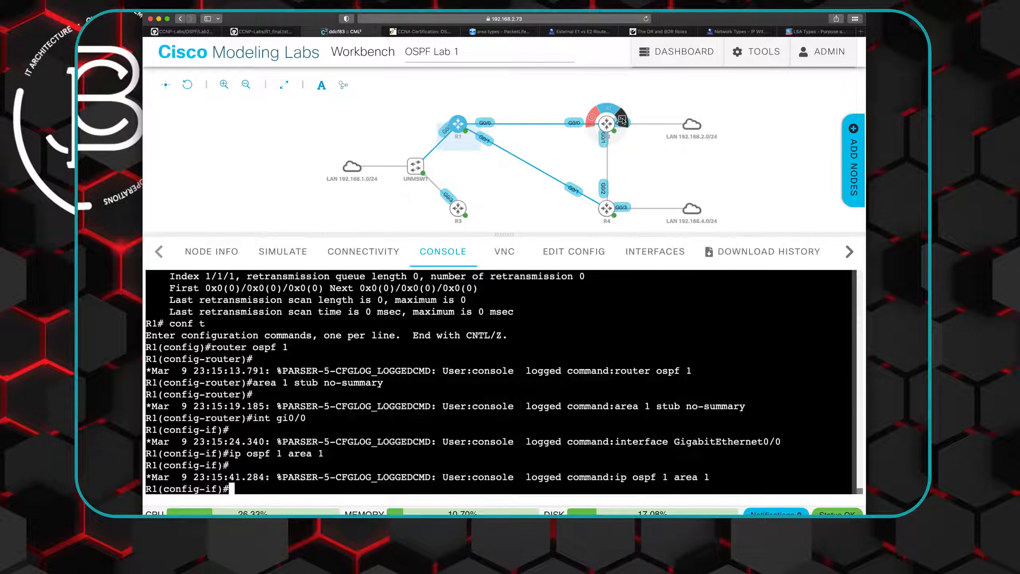
pyautogui.click(622, 120)
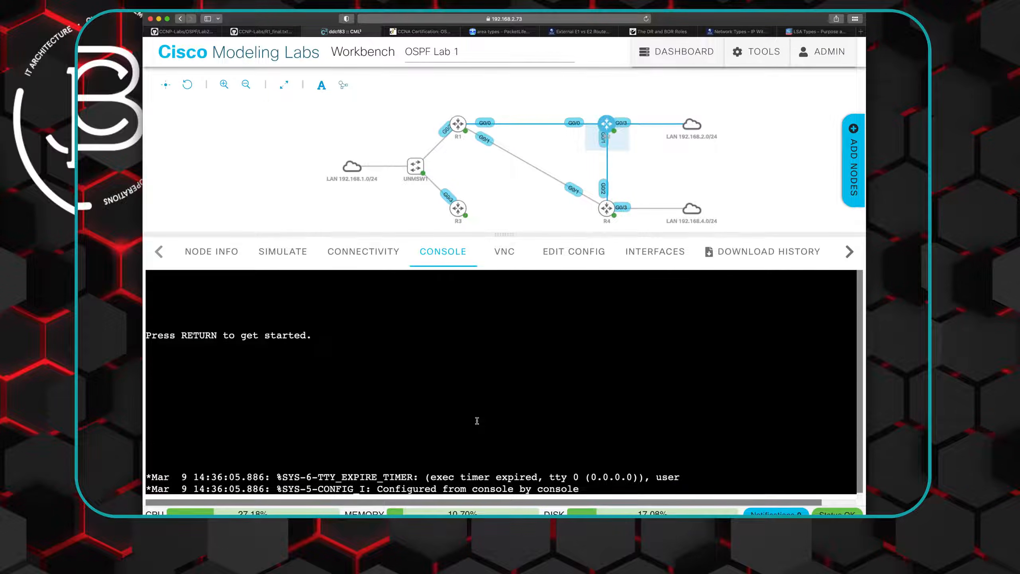
pyautogui.press('Return')
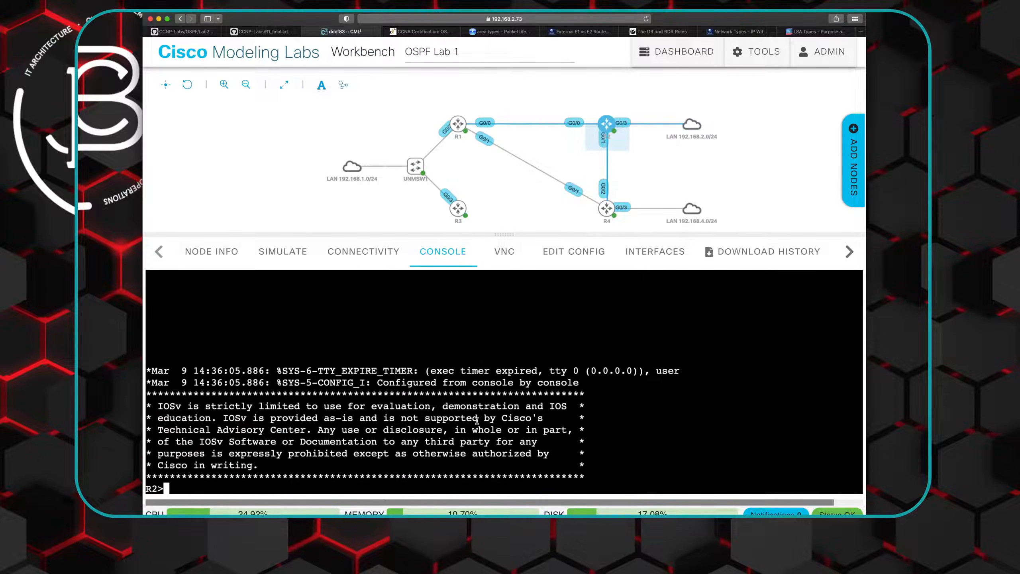
pyautogui.write('en')
pyautogui.press('Return')
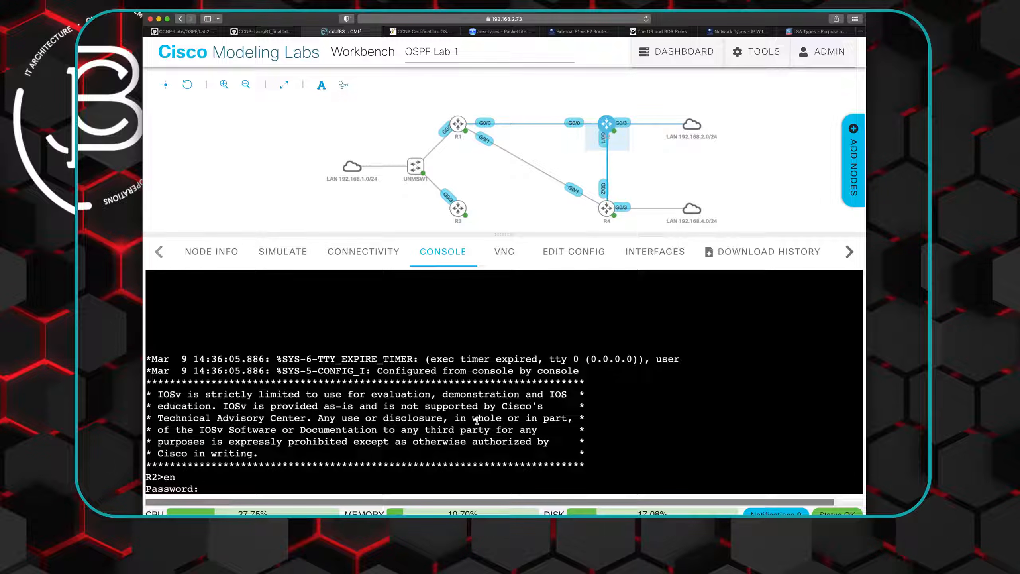
pyautogui.press('Return')
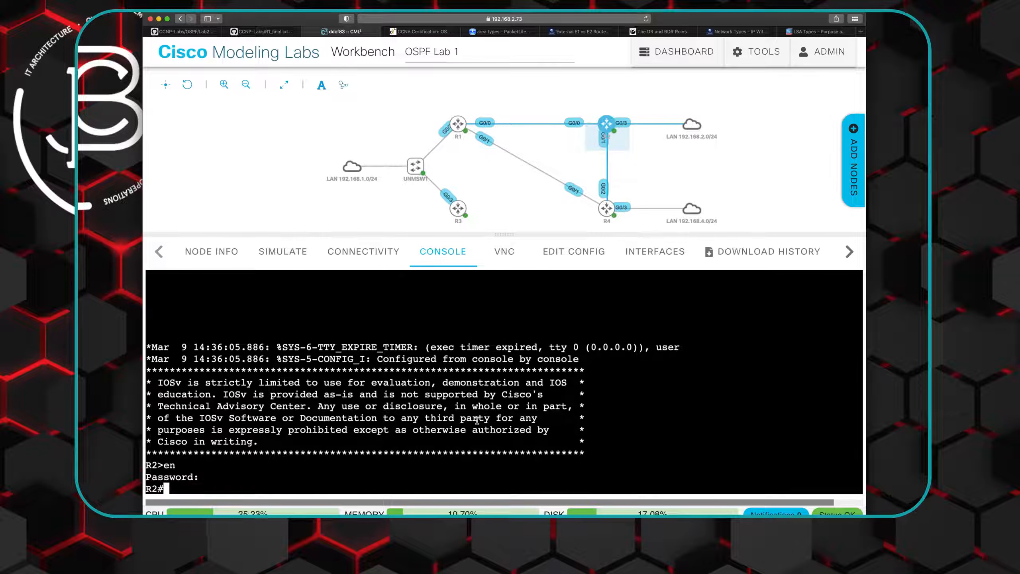
pyautogui.write('conf t')
pyautogui.press('Return')
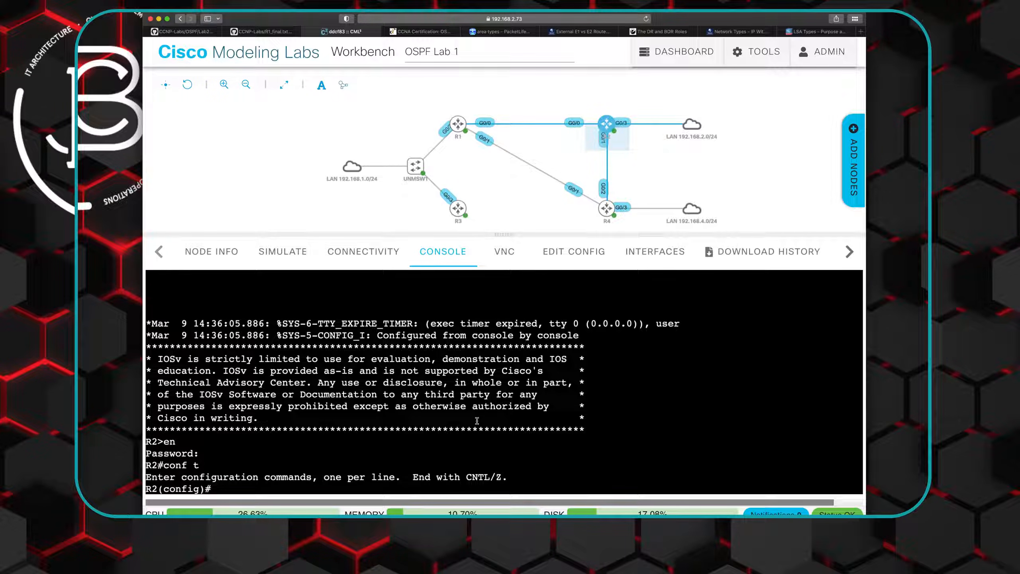
# - Create OSPF process 2 on R2 and set its router ID to 2.2.2.2
pyautogui.write('router ospf 2')
pyautogui.press('Return')
pyautogui.write('router ')
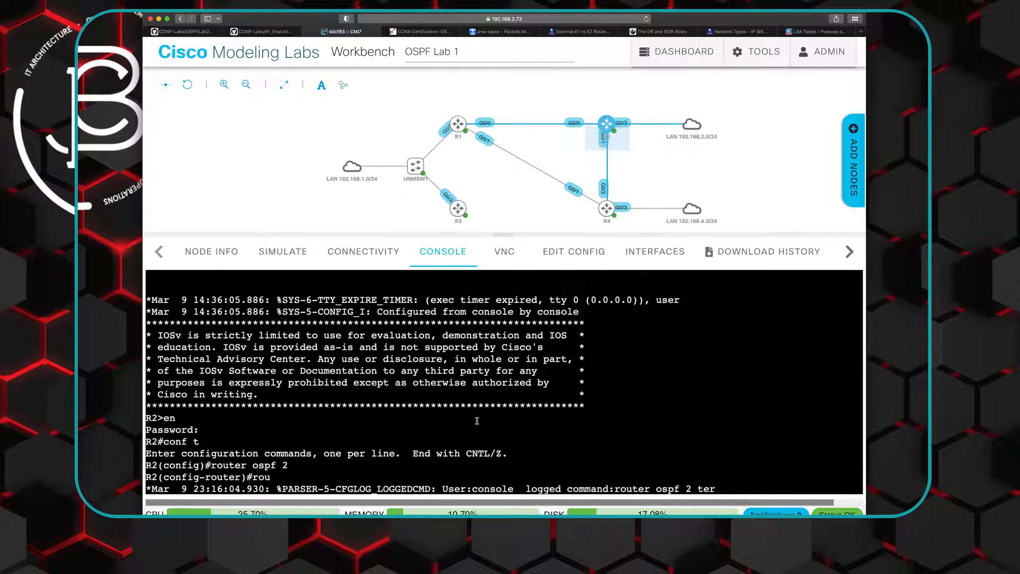
pyautogui.write('-id ')
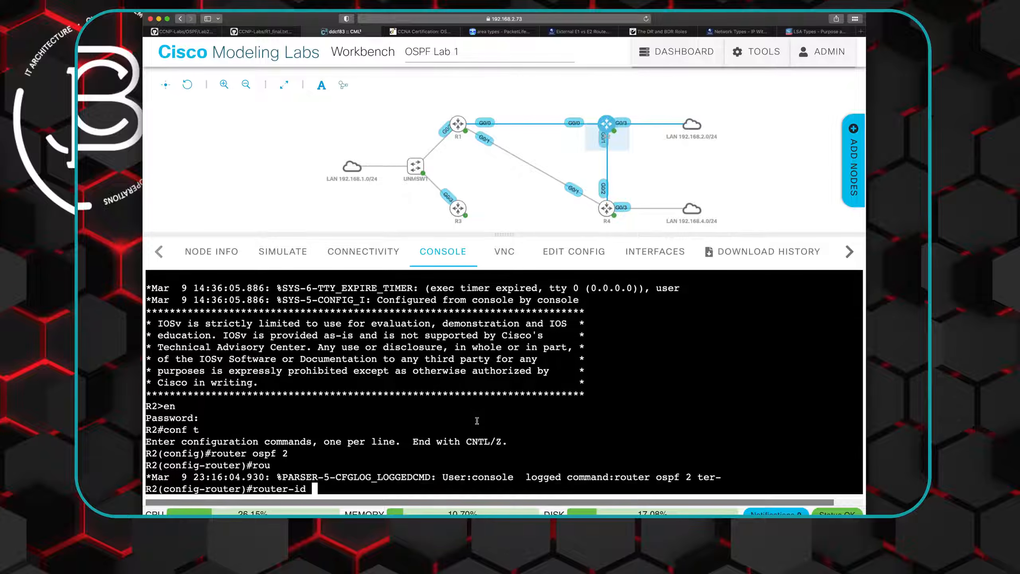
pyautogui.write('2.2.2.2')
pyautogui.press('Return')
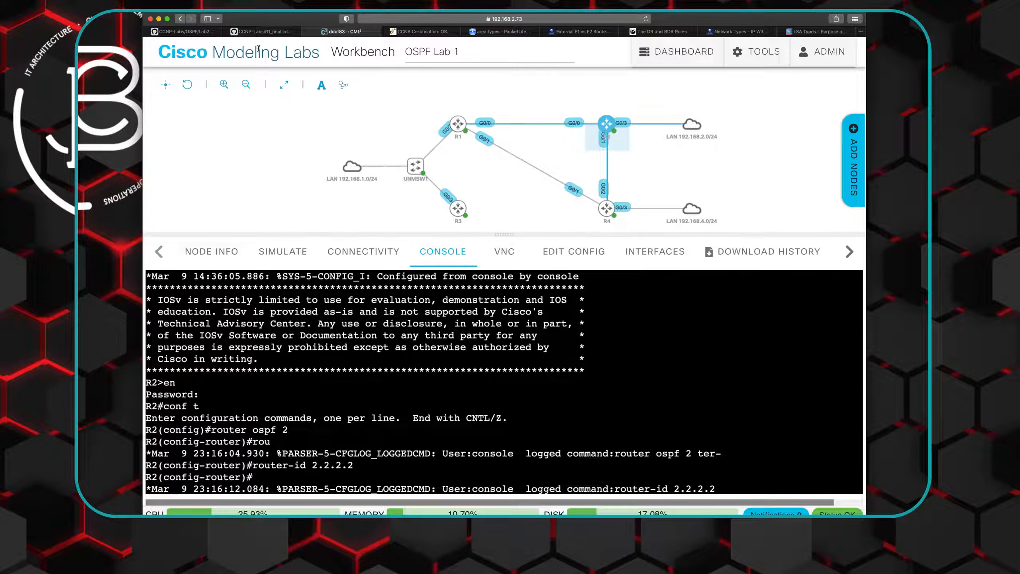
# - Make area 1 a stub in R2's OSPF process using the "area 1 stub" portion of the line in R1_final.txt
pyautogui.click(264, 32)
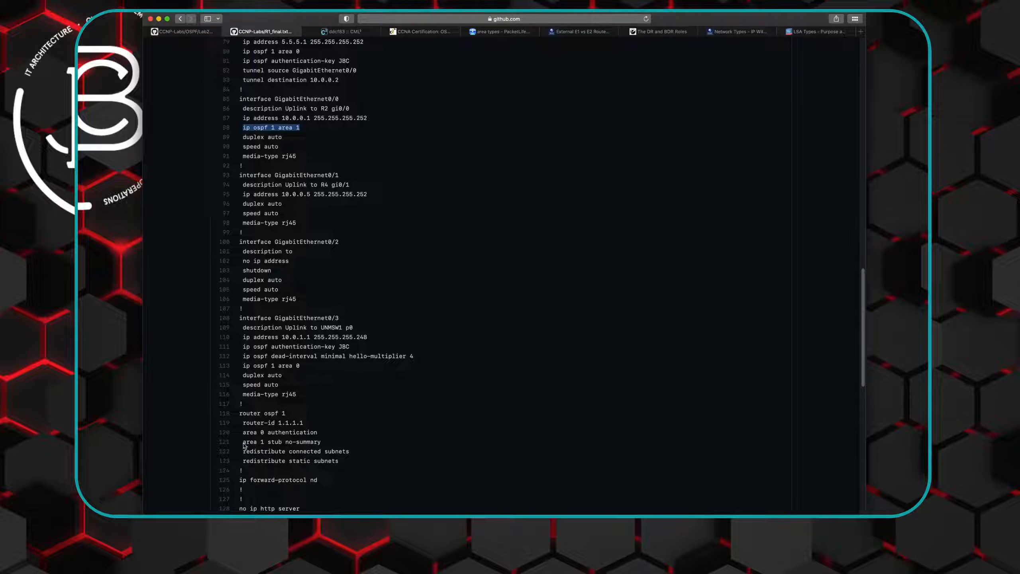
pyautogui.moveTo(243, 441); pyautogui.dragTo(281, 444)
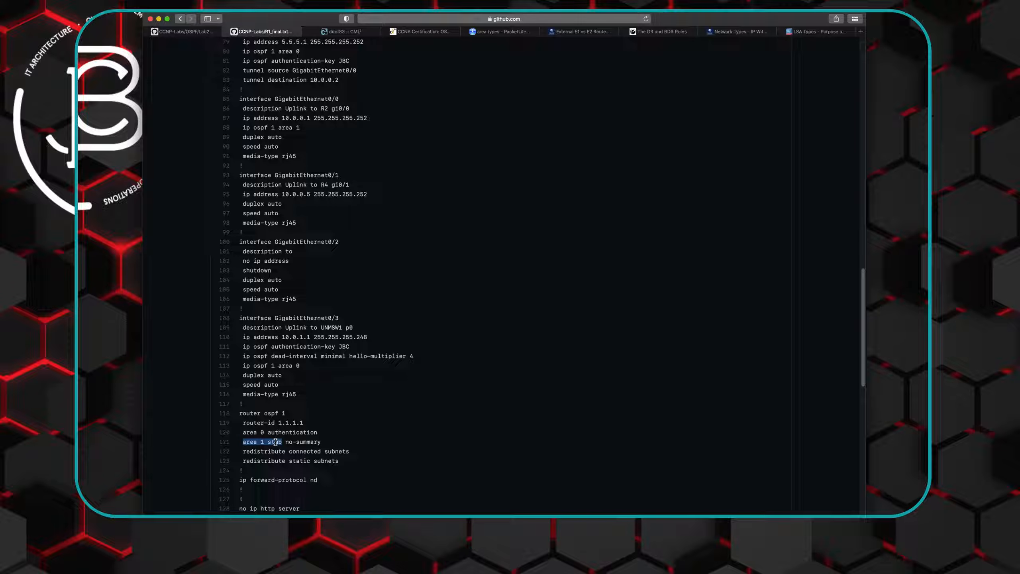
pyautogui.rightClick(270, 443)
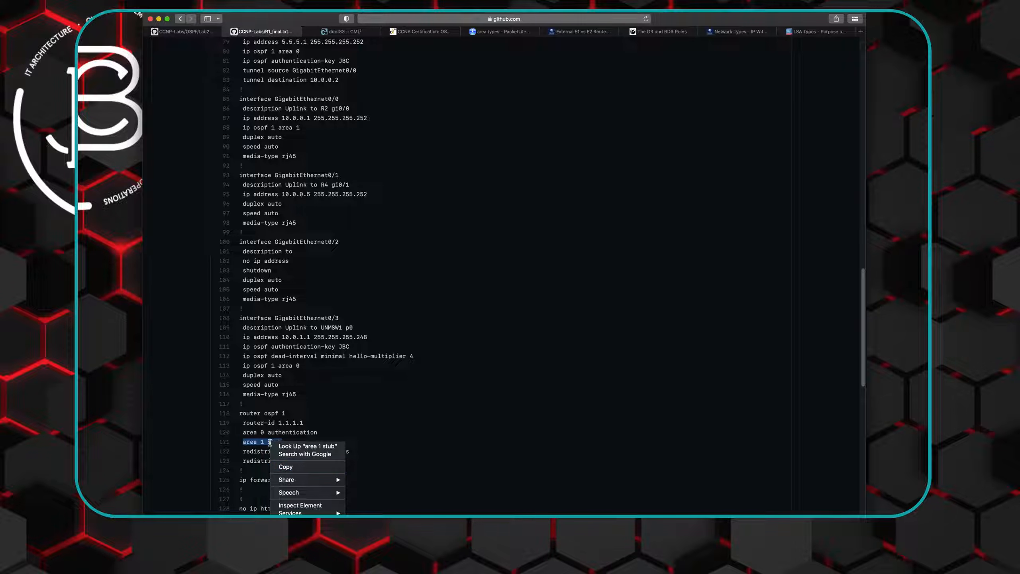
pyautogui.click(286, 467)
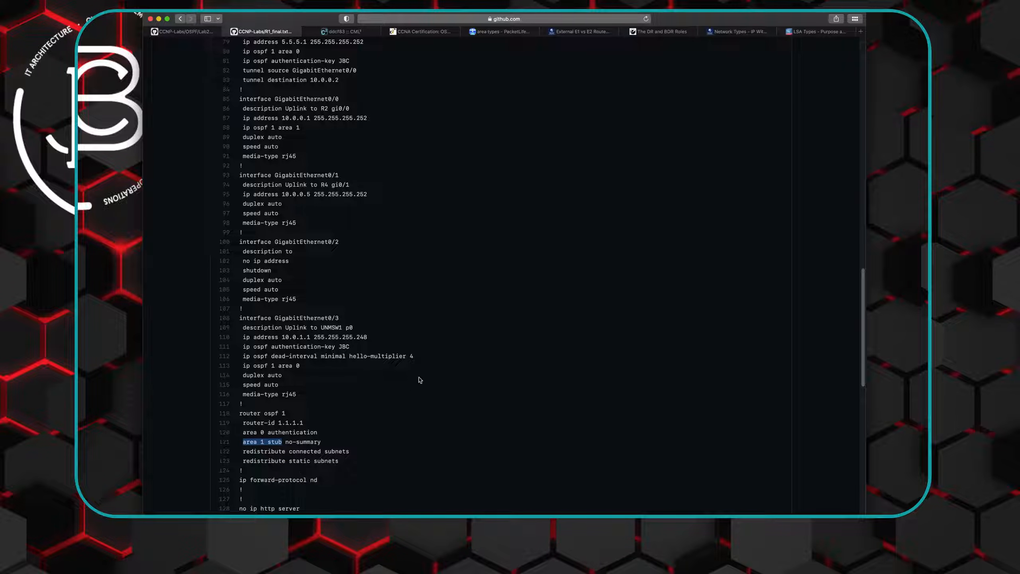
pyautogui.click(344, 32)
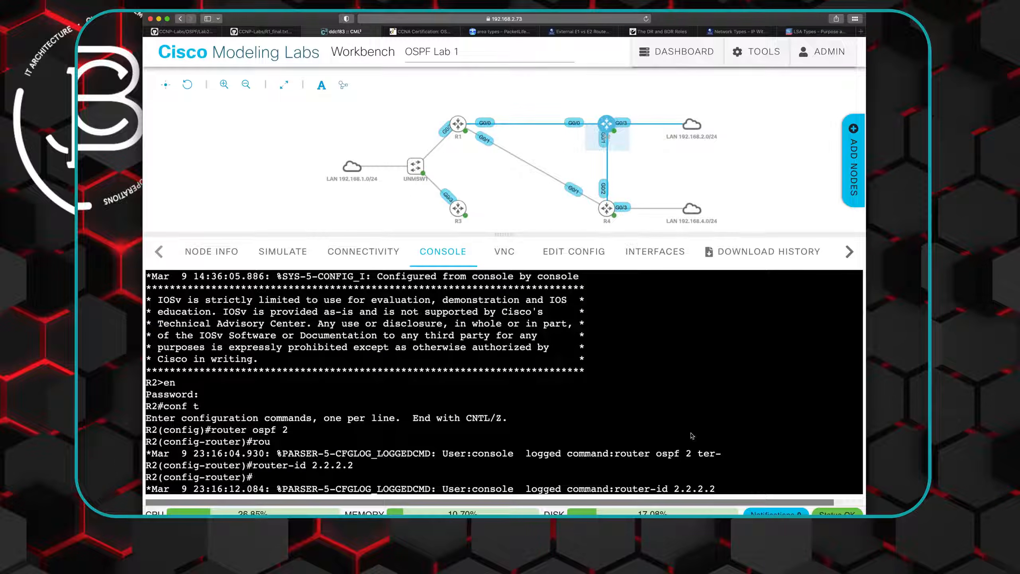
pyautogui.press('Return')
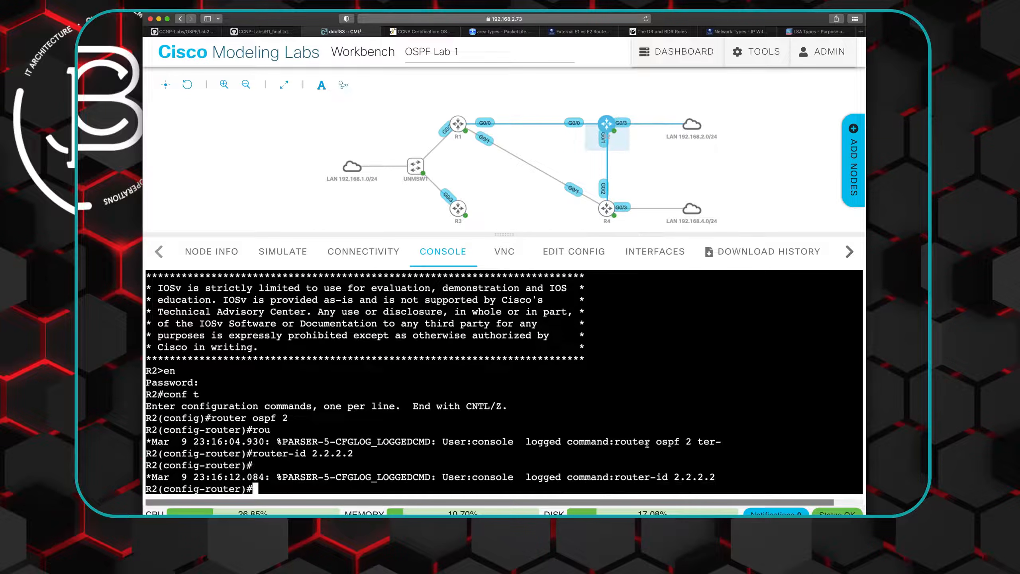
pyautogui.rightClick(272, 487)
pyautogui.click(291, 454)
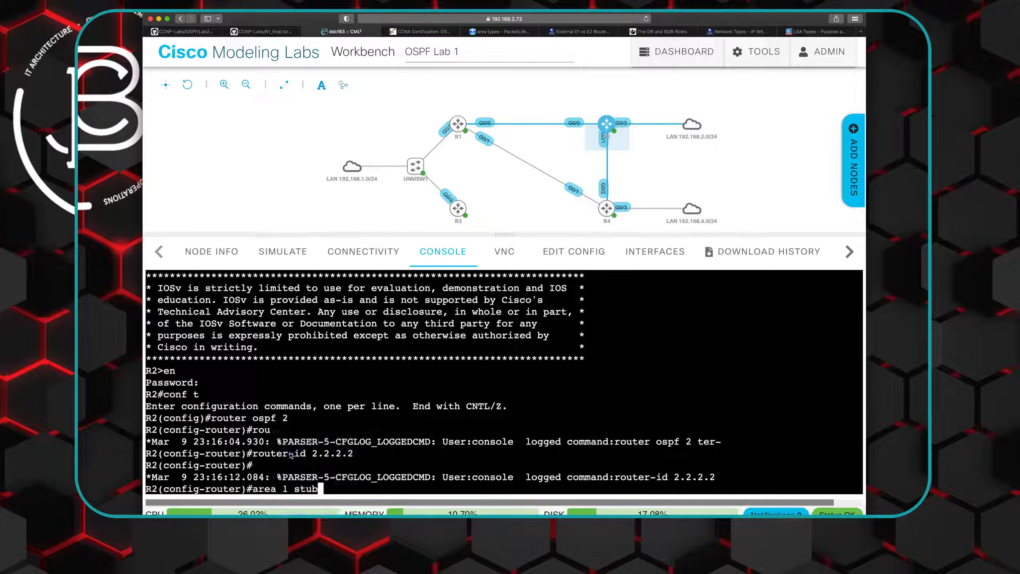
pyautogui.press('Return')
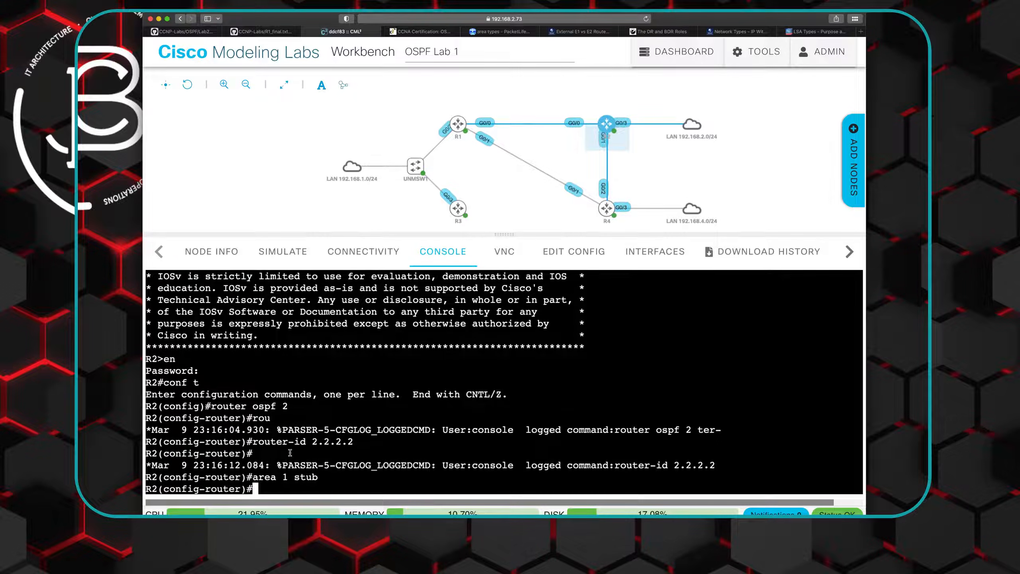
# - Open R2's interface gi0/0 for configuration
pyautogui.write('int gi')
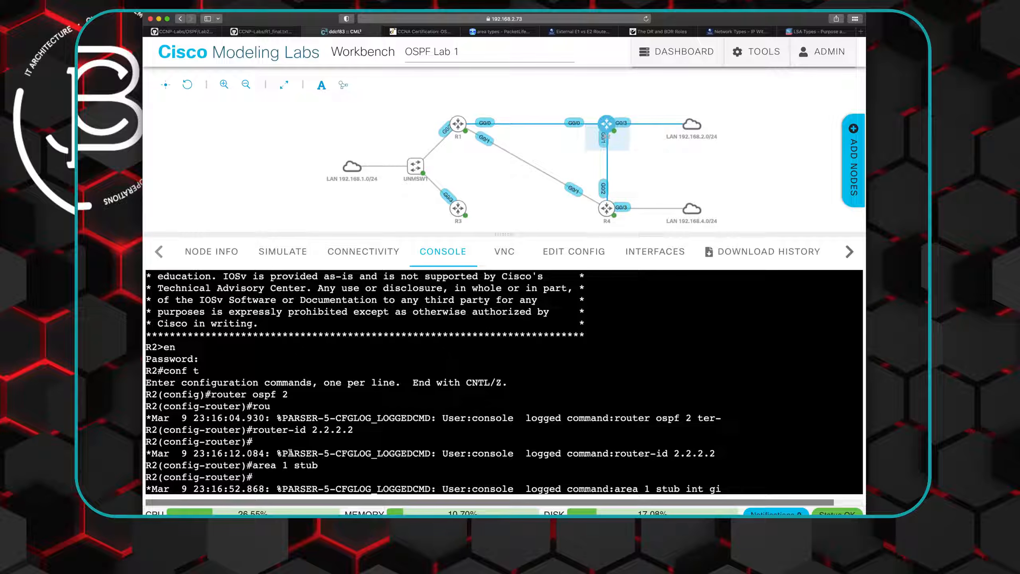
pyautogui.write('0/3')
pyautogui.press('BackSpace')
pyautogui.press('BackSpace')
pyautogui.write('/0')
pyautogui.press('Return')
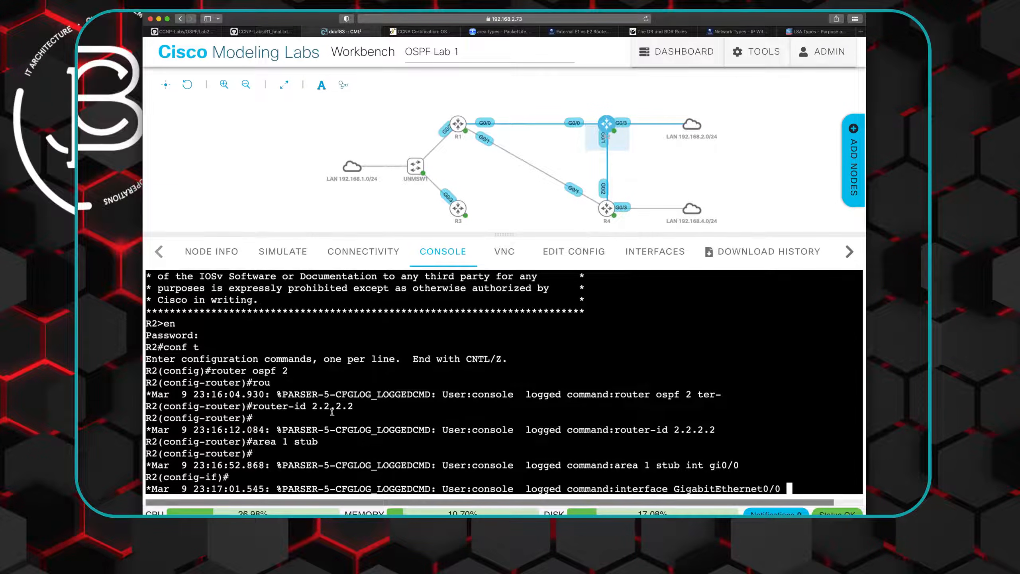
# - Check the GigabitEthernet0/0 OSPF line in R1_final.txt and assign R2's gi0/0 to area 1 with "ip ospf 2 area 1"
pyautogui.click(458, 124)
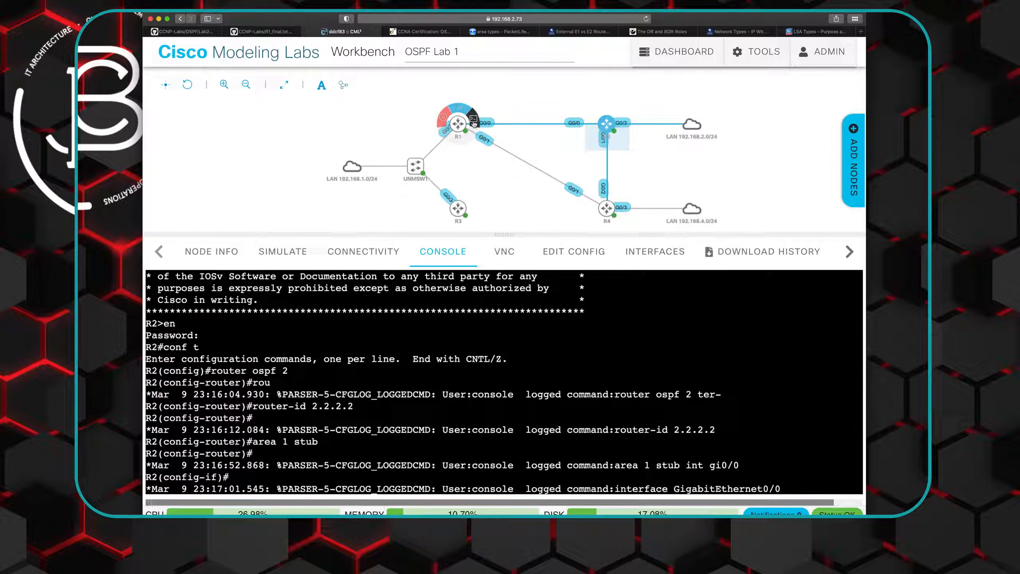
pyautogui.click(265, 31)
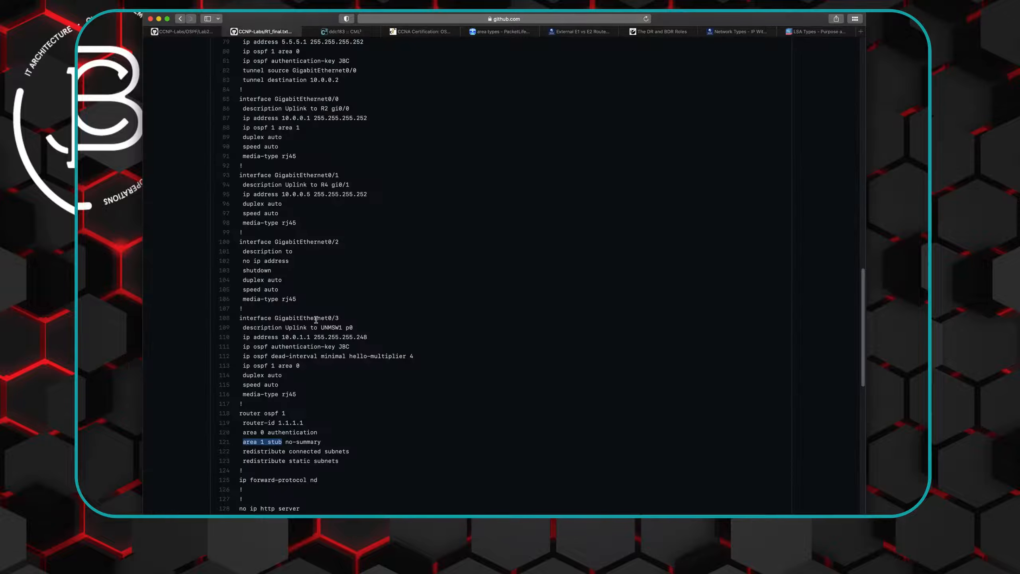
pyautogui.scroll(3, 316, 320)
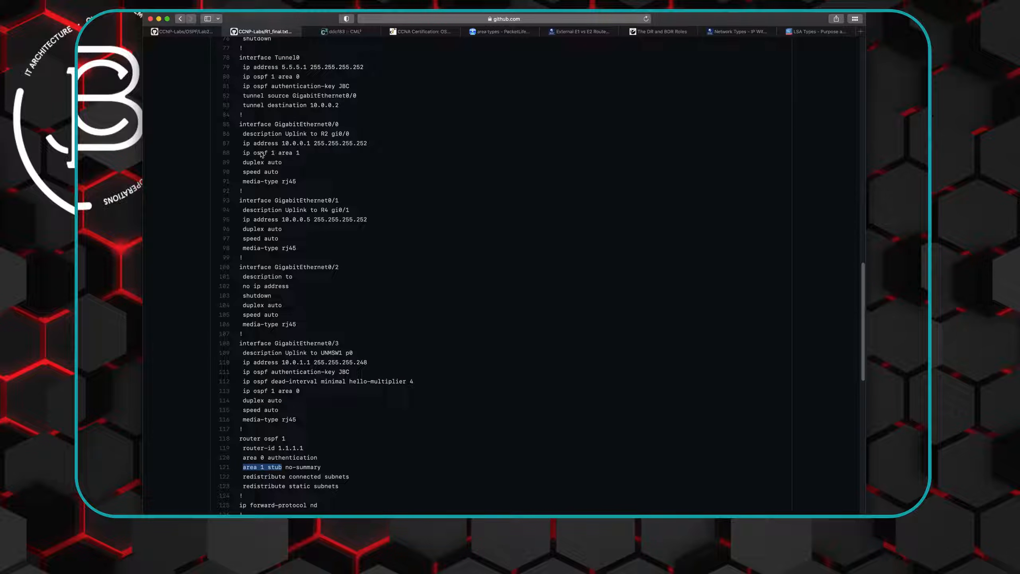
pyautogui.click(254, 154)
pyautogui.moveTo(274, 153)
pyautogui.mouseDown()
pyautogui.moveTo(254, 154)
pyautogui.moveTo(268, 153)
pyautogui.mouseUp()
pyautogui.click(341, 31)
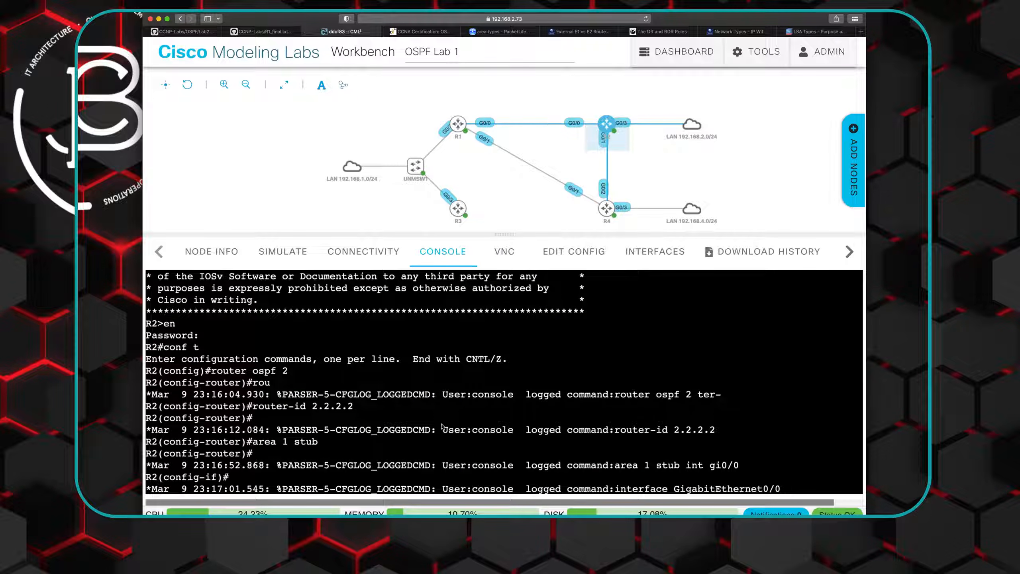
pyautogui.press('Return')
pyautogui.write('ip ospf')
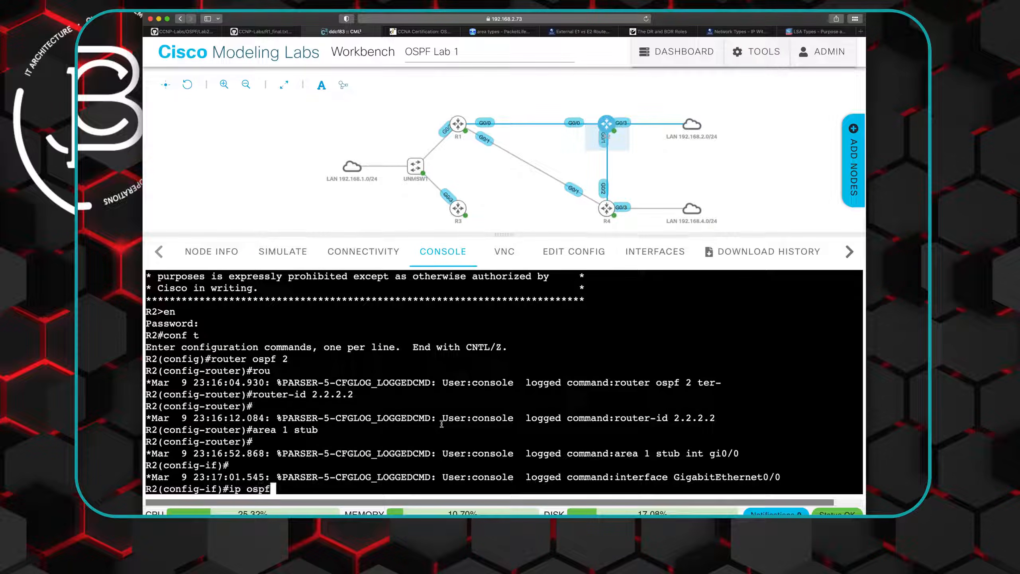
pyautogui.write(' 2 area 1')
pyautogui.press('Return')
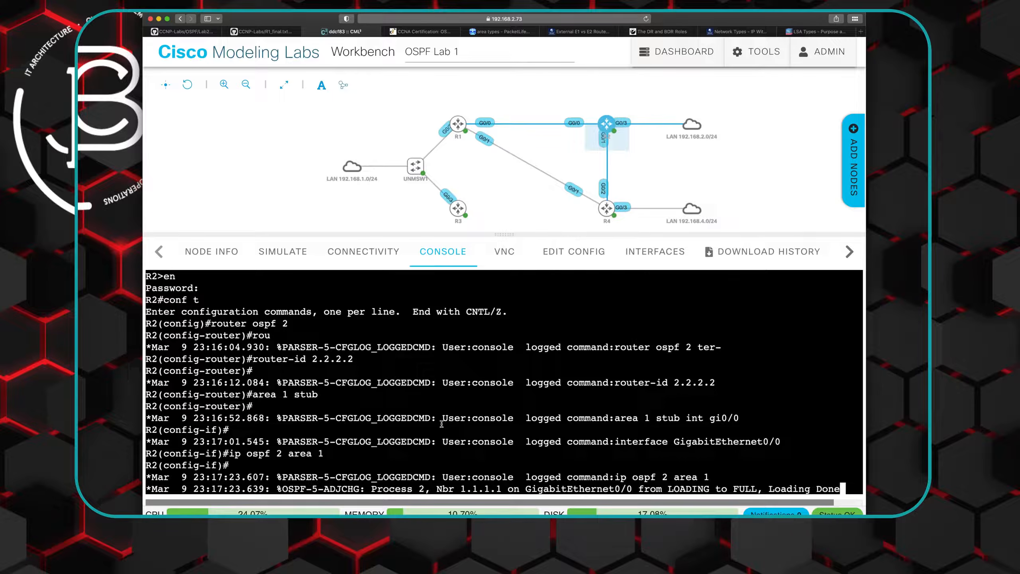
pyautogui.press('Return')
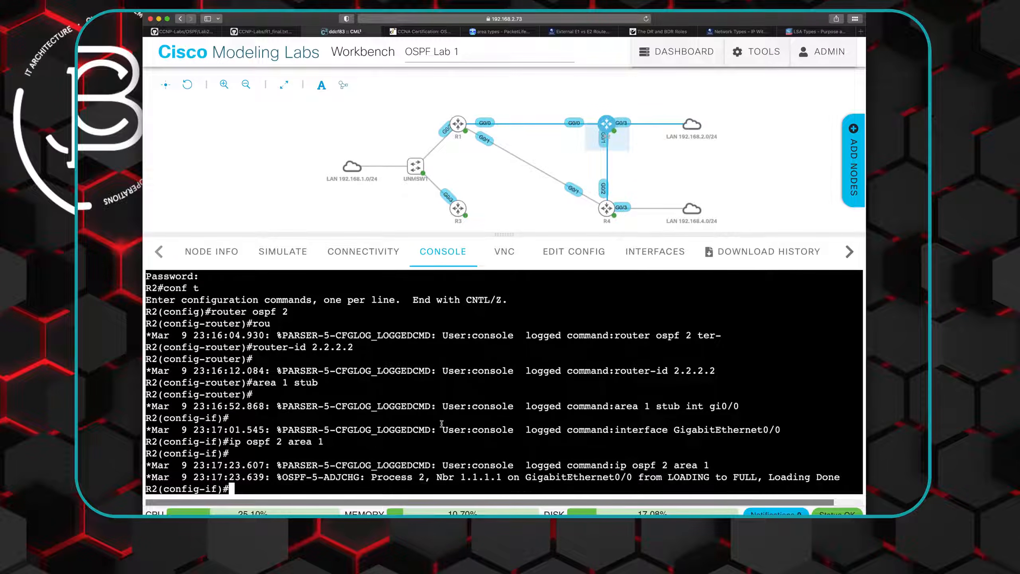
# - List R2's OSPF neighbors from configuration mode with "do show ip ospf neigh"
pyautogui.write('do show ip ospf neigh')
pyautogui.press('Return')
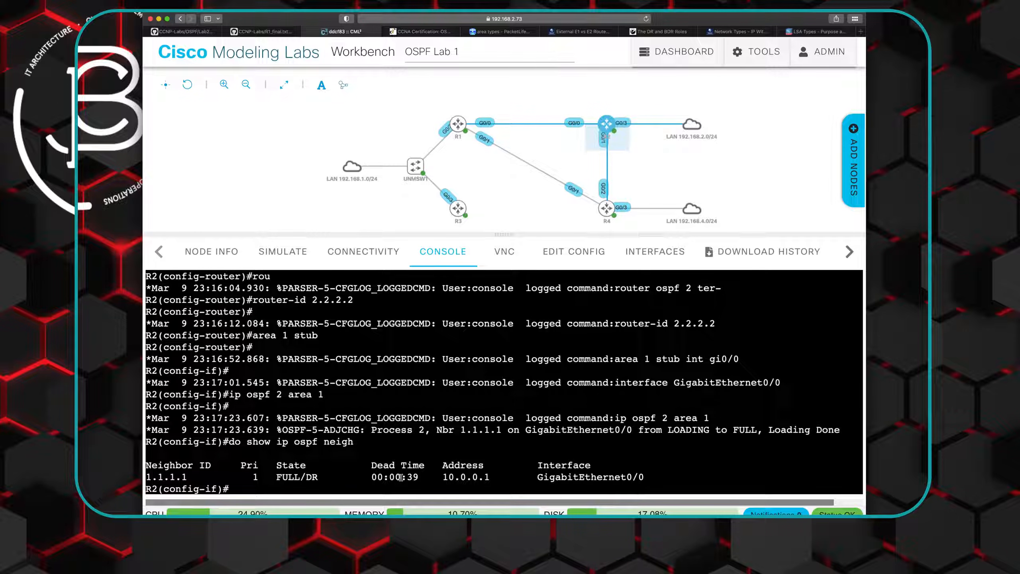
# - Check the dead time of R2's OSPF neighbor and list R1's OSPF neighbors with "do show ip ospf neigh"
pyautogui.moveTo(371, 477); pyautogui.dragTo(417, 477)
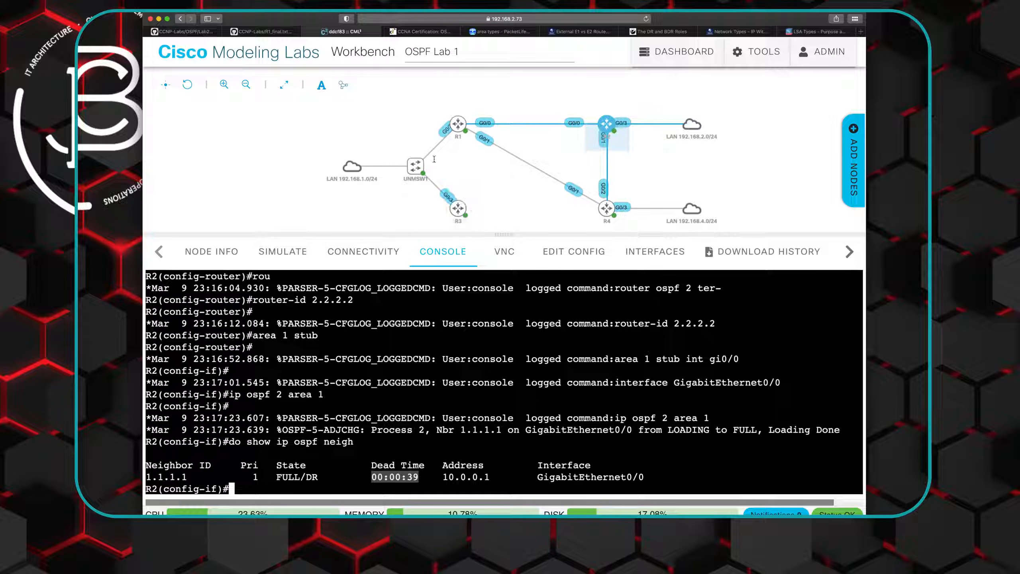
pyautogui.click(464, 134)
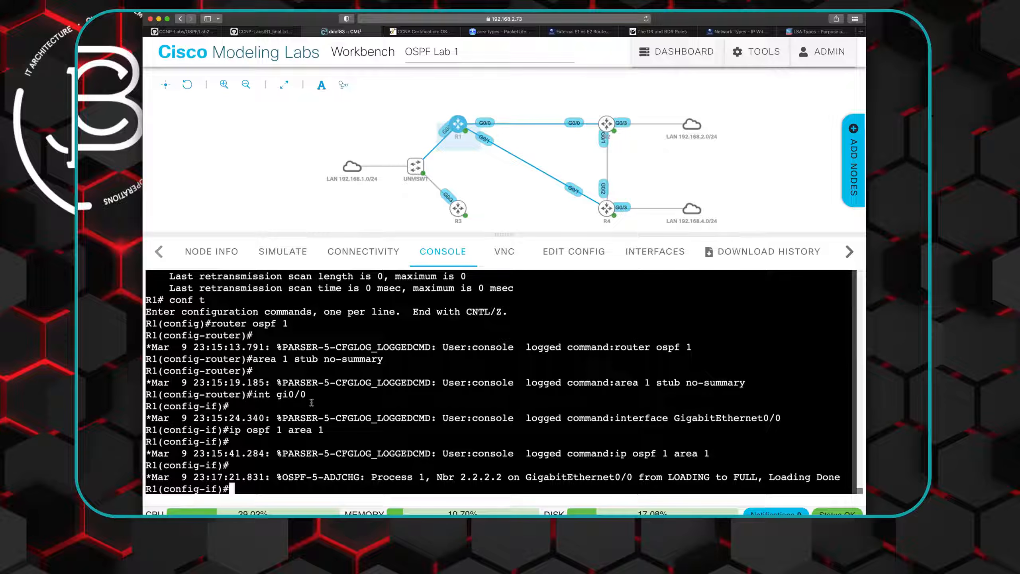
pyautogui.write('do show ip ospf neigh')
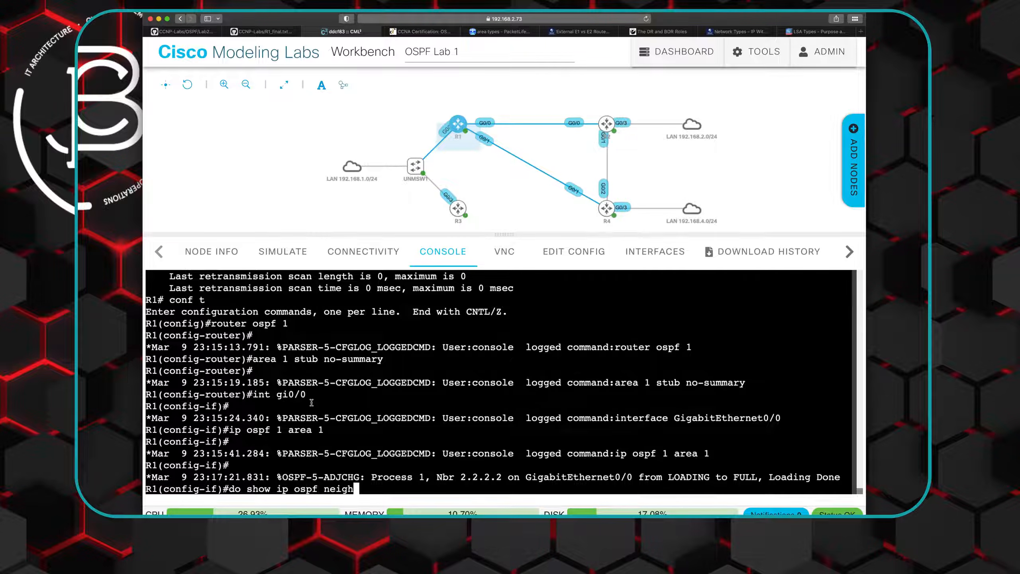
pyautogui.press('Return')
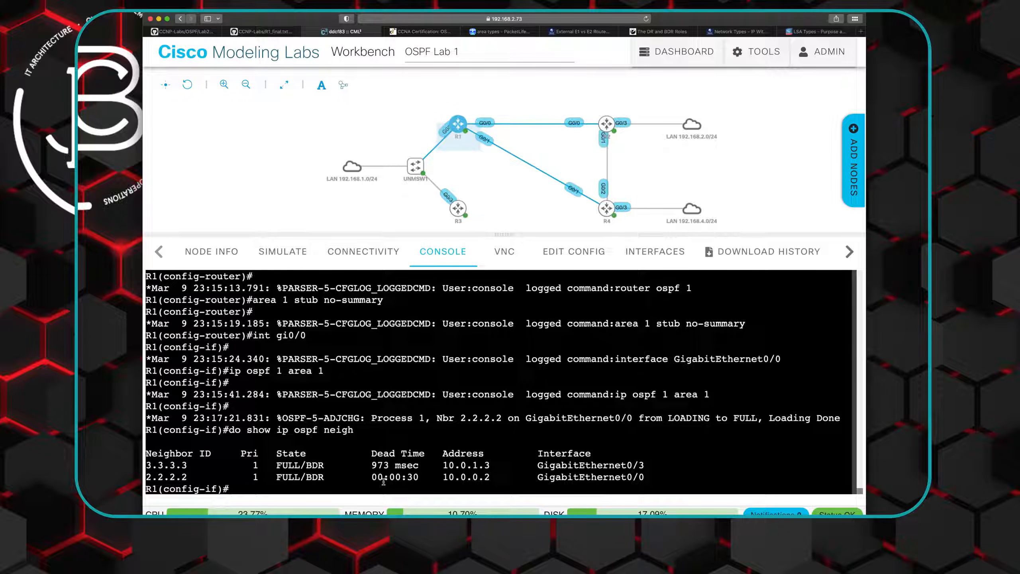
# - Try to display R1's OSPF process details with "do show ip ospf process"
pyautogui.write('do show ip ospf process')
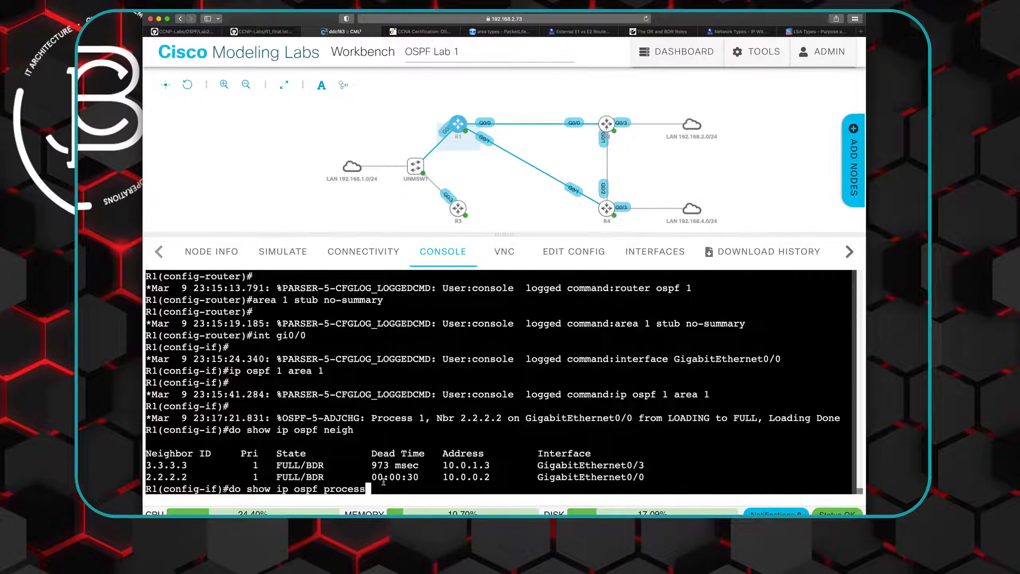
pyautogui.press('Return')
# - Shorten the recalled command to "do show ip ospf" and run it on R1
pyautogui.press('Up')
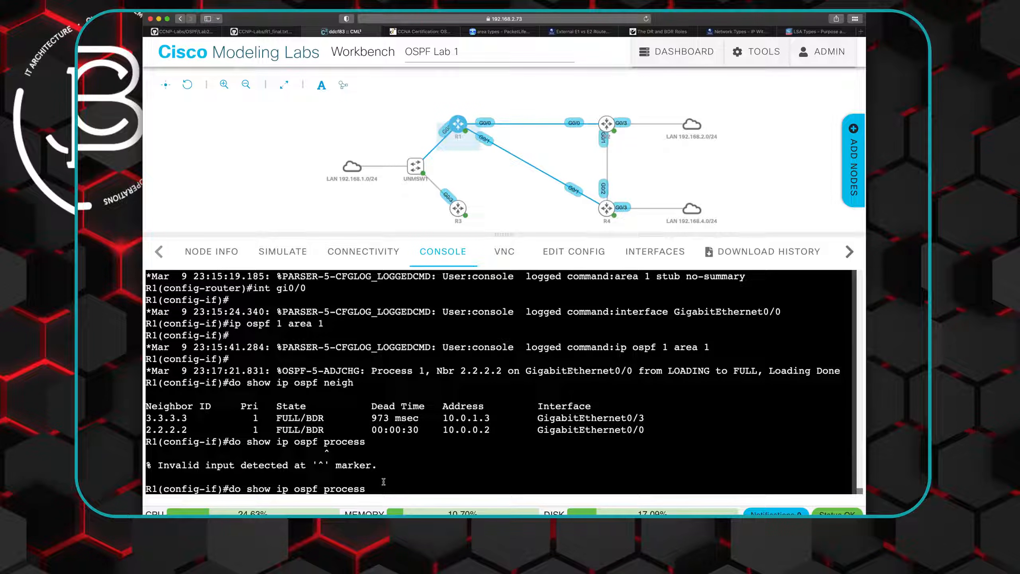
pyautogui.press('BackSpace')
pyautogui.press('BackSpace')
pyautogui.press('BackSpace')
pyautogui.press('BackSpace')
pyautogui.press('BackSpace')
pyautogui.press('BackSpace')
pyautogui.press('BackSpace')
pyautogui.press('BackSpace')
pyautogui.press('Return')
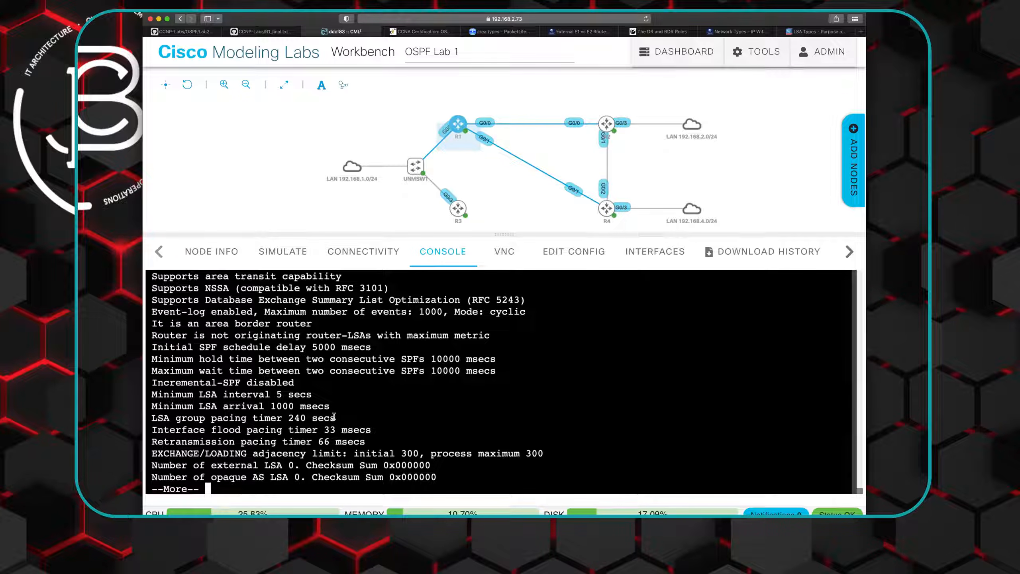
# - Examine the general section of R1's OSPF process output, from the router ID and router role to the timers
pyautogui.scroll(3, 336, 420)
pyautogui.scroll(2, 334, 416)
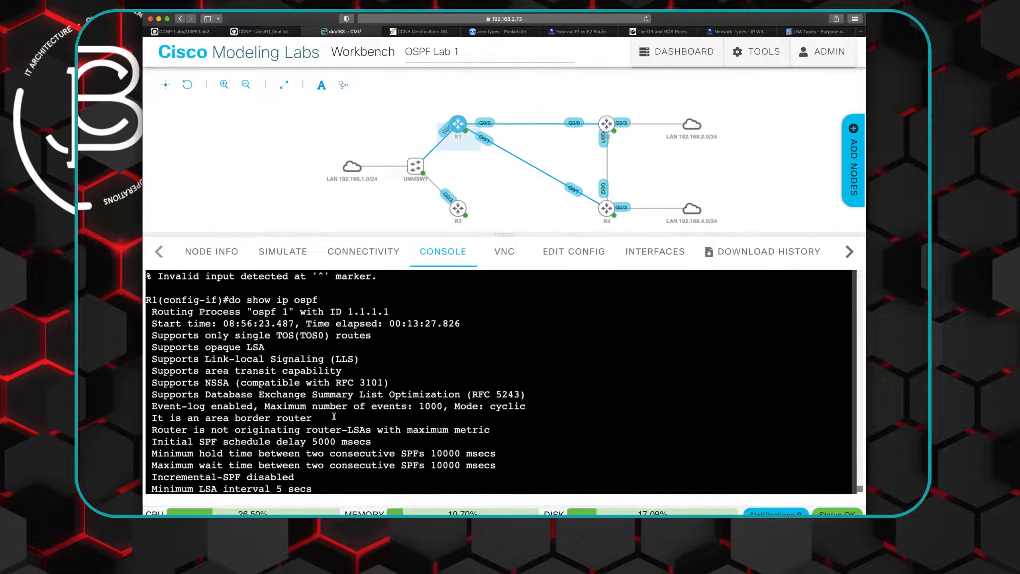
pyautogui.scroll(-1, 334, 416)
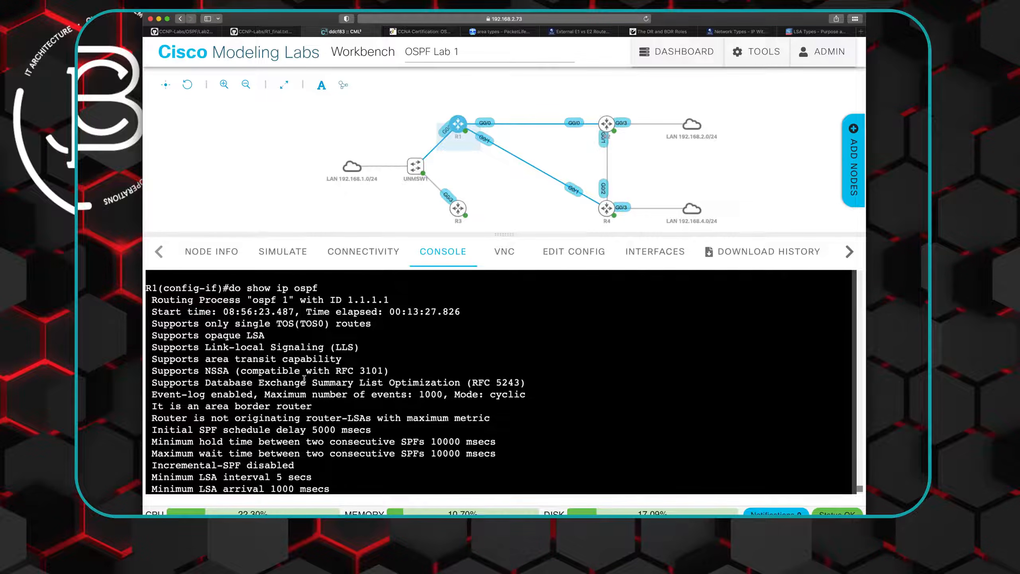
pyautogui.scroll(-1, 304, 378)
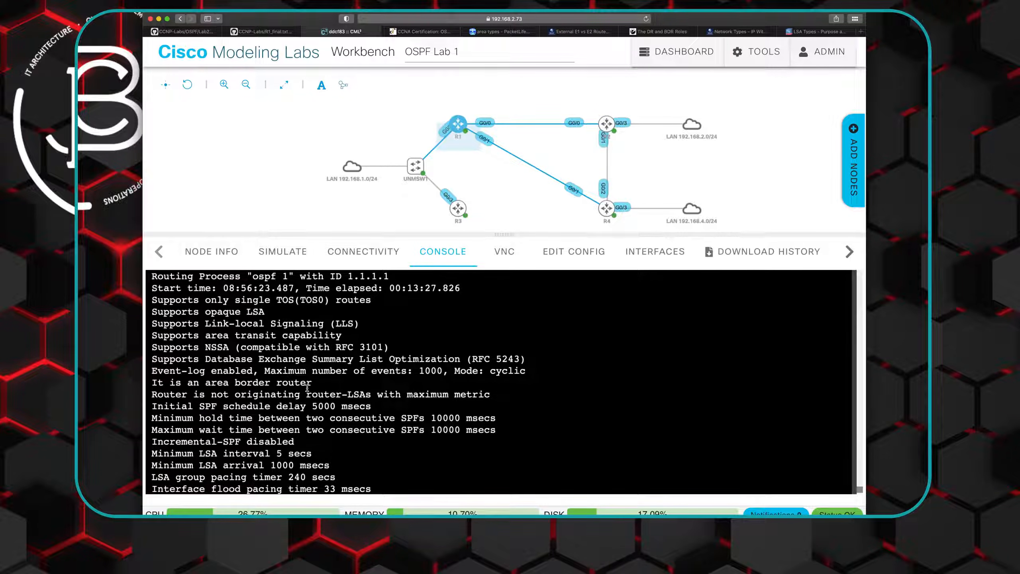
pyautogui.scroll(-1, 307, 388)
pyautogui.scroll(-4, 307, 388)
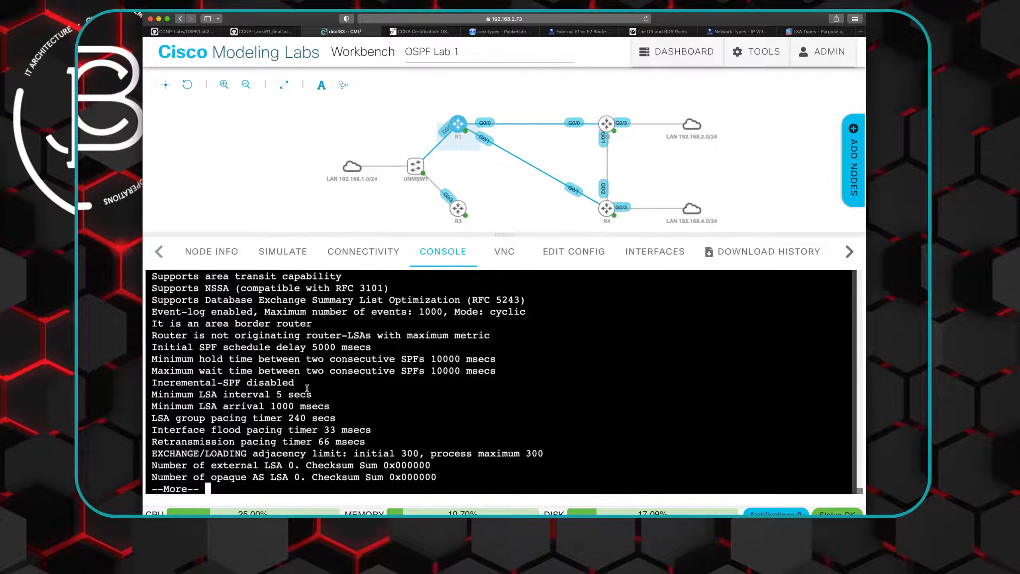
# - Output the remaining OSPF details on R1 and examine the number of areas and the Area BACKBONE(0) and Area 1 sections
pyautogui.press('Return')
pyautogui.press('Return')
pyautogui.press('Return')
pyautogui.press('Return')
pyautogui.press('Return')
pyautogui.press('Return')
pyautogui.press('Return')
pyautogui.press('Return')
pyautogui.press('Return')
pyautogui.press('Return')
pyautogui.press('Return')
pyautogui.press('Return')
pyautogui.press('Return')
pyautogui.press('Return')
pyautogui.press('Return')
pyautogui.press('Return')
pyautogui.press('Return')
pyautogui.press('Return')
pyautogui.press('Return')
pyautogui.press('Return')
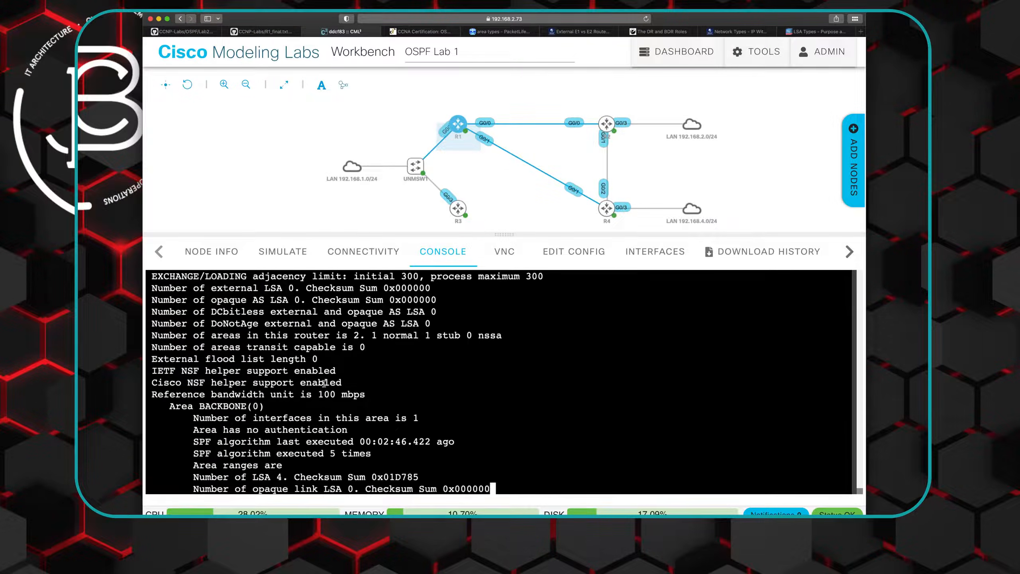
pyautogui.scroll(7, 338, 364)
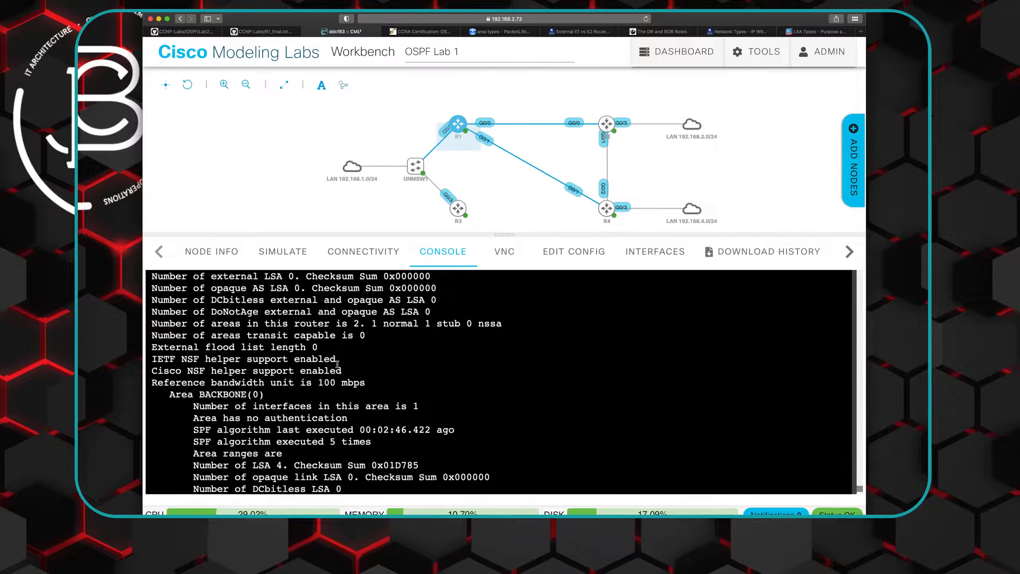
pyautogui.scroll(1, 338, 364)
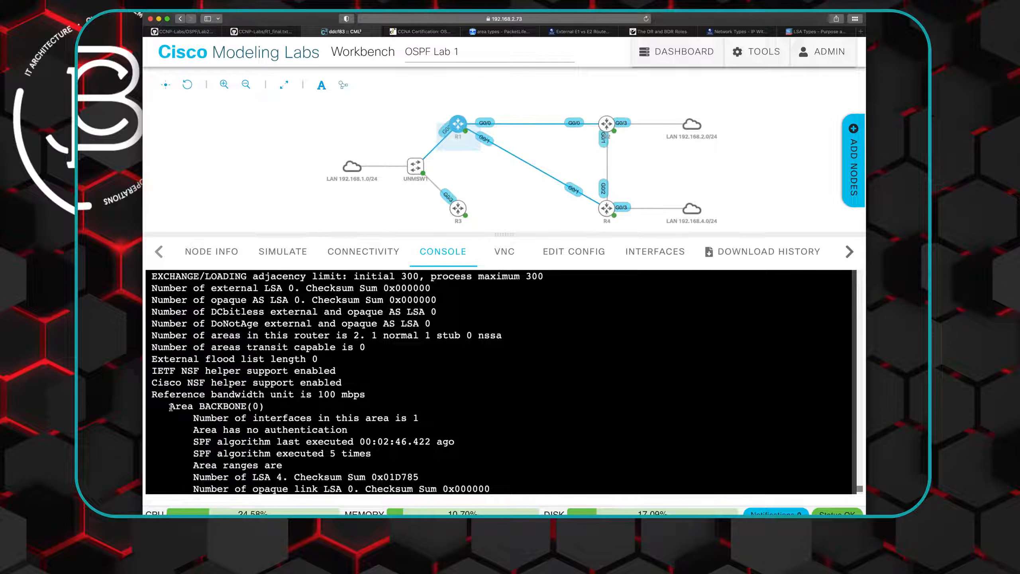
pyautogui.scroll(-6, 300, 398)
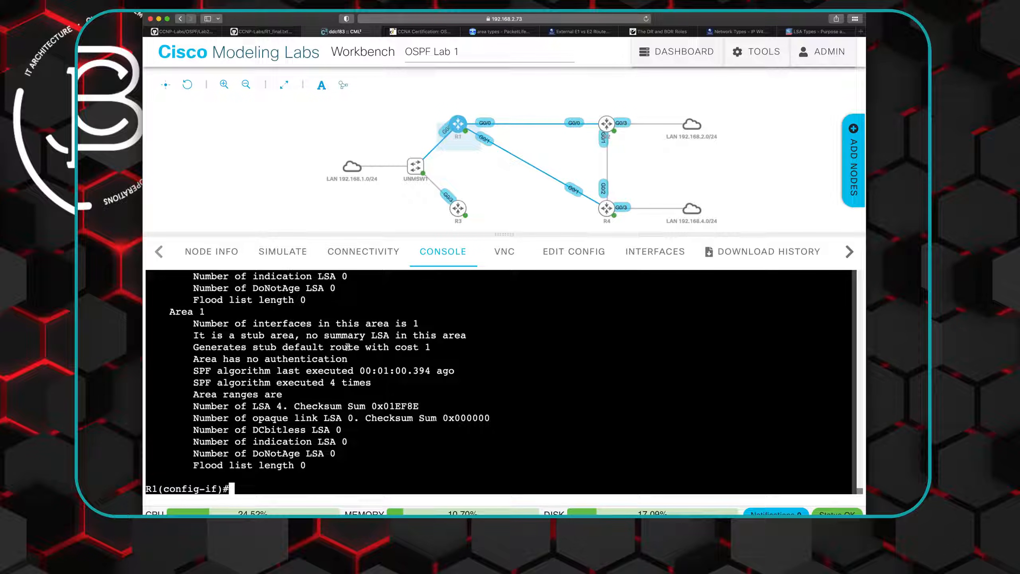
# - Check the area assignments on the Cisco OSPF Lab 2 diagram, and output R1's running configuration through interface GigabitEthernet0/0
pyautogui.click(196, 36)
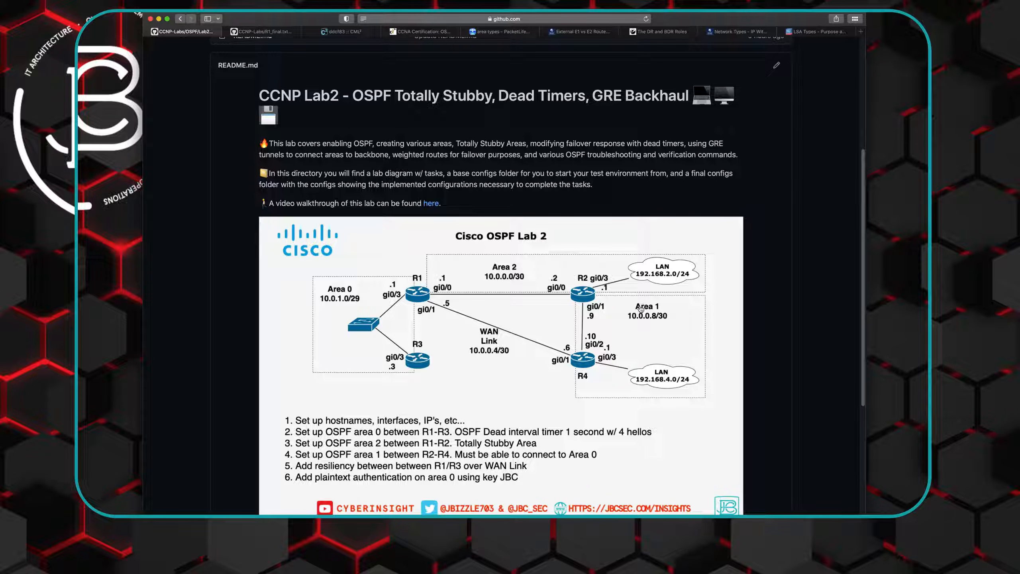
pyautogui.click(355, 33)
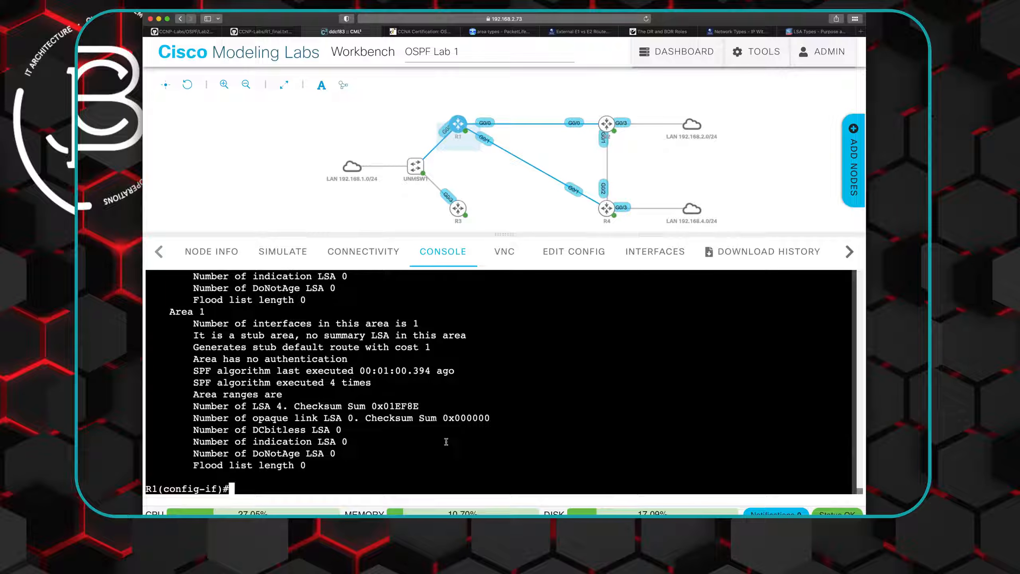
pyautogui.write('do show run')
pyautogui.press('Return')
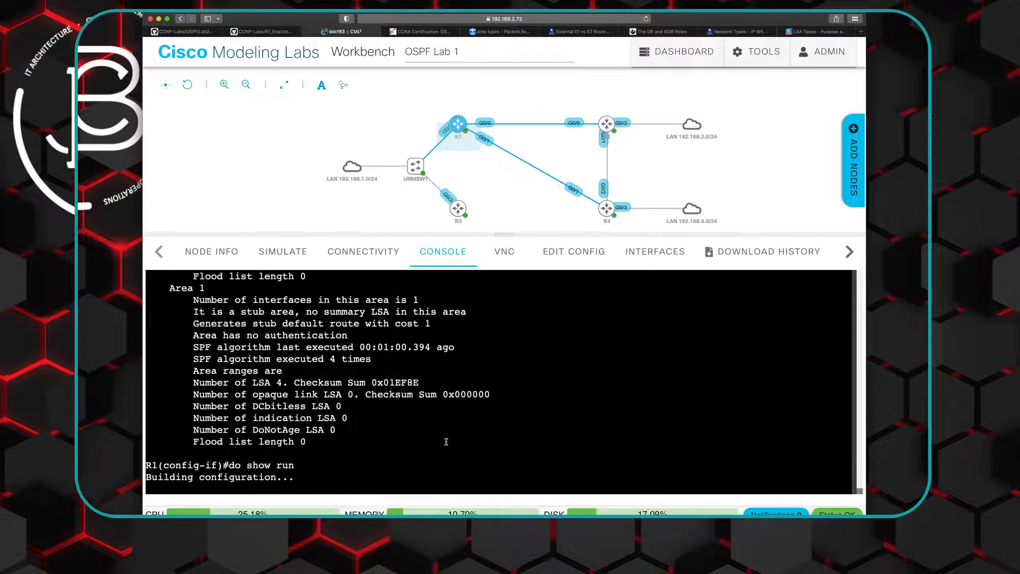
pyautogui.press('space')
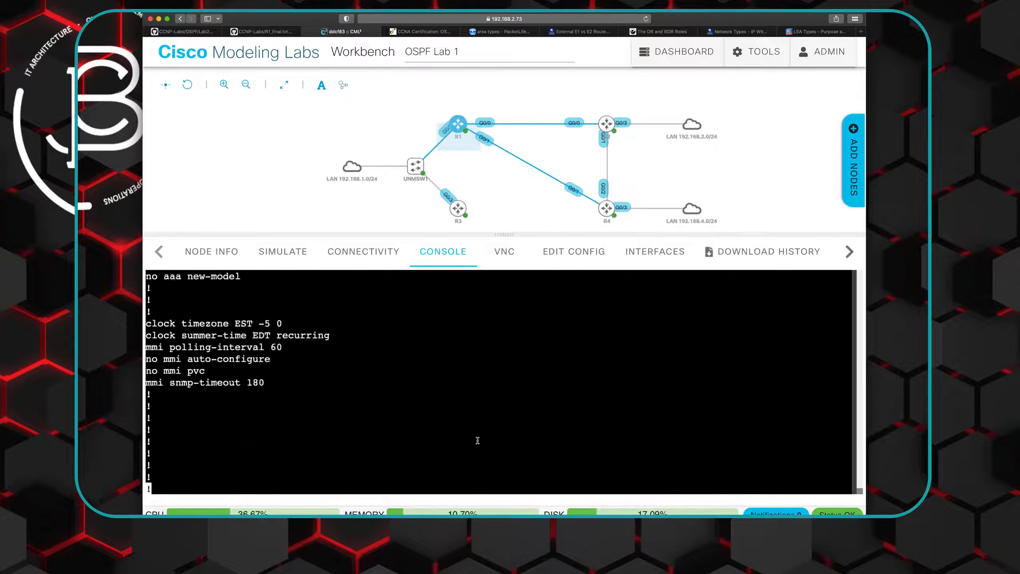
pyautogui.press('space')
pyautogui.press('space')
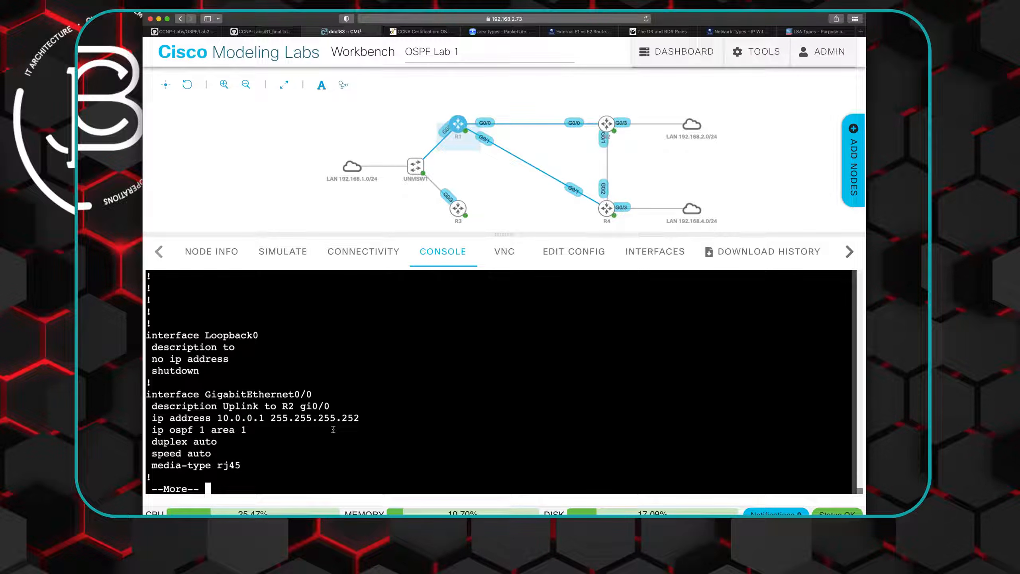
# - Output the rest of R1's running configuration and examine the GigabitEthernet0/3 and router ospf 1 sections
pyautogui.press('space')
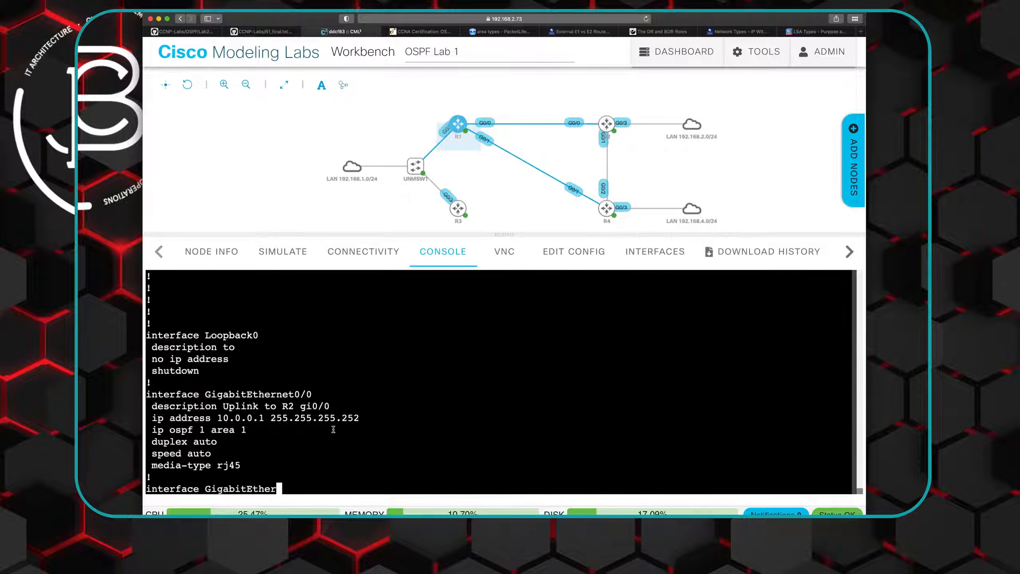
pyautogui.press('space')
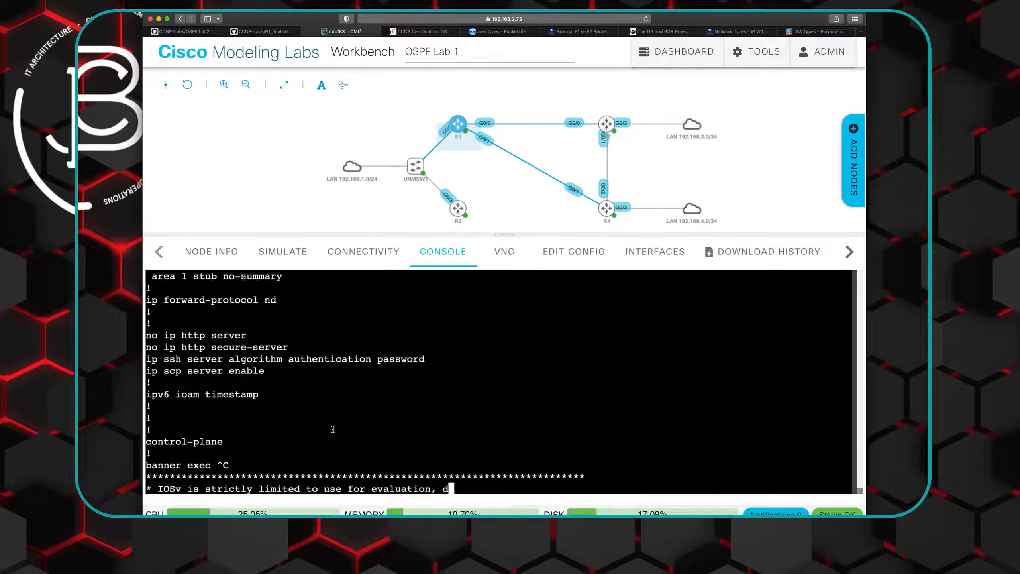
pyautogui.press('space')
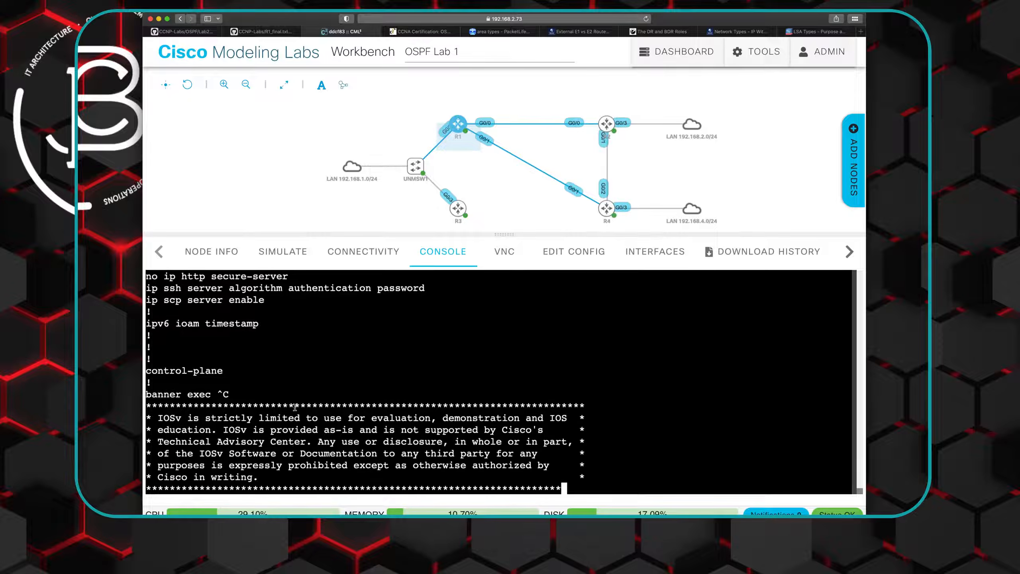
pyautogui.scroll(6, 305, 414)
pyautogui.scroll(-2, 295, 407)
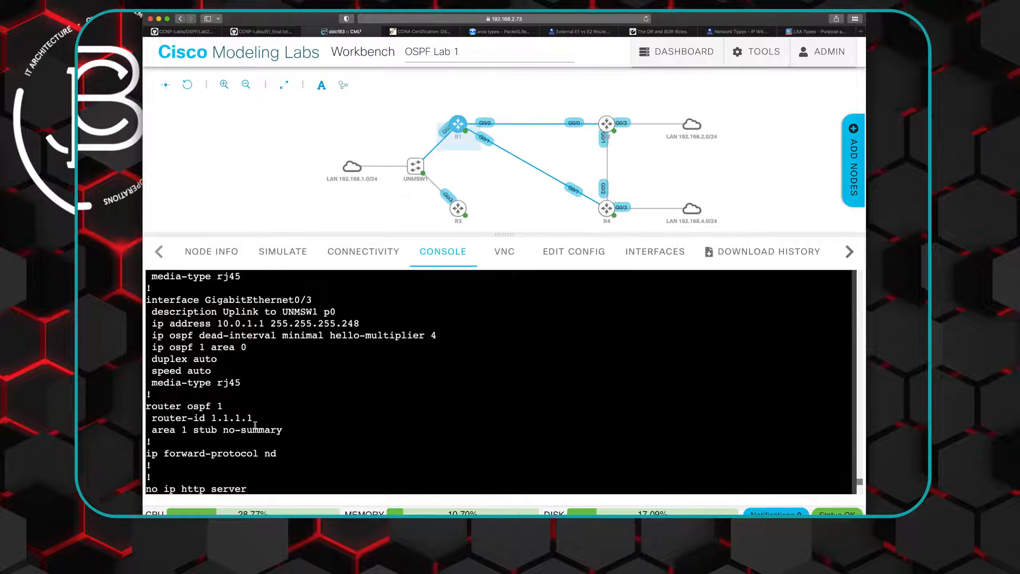
pyautogui.scroll(-8, 255, 425)
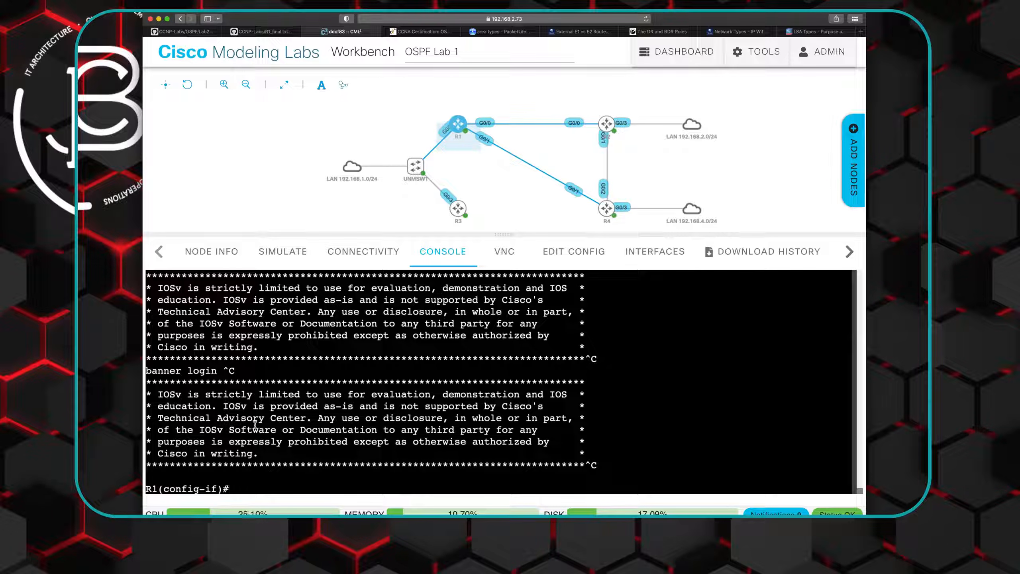
pyautogui.scroll(5, 259, 418)
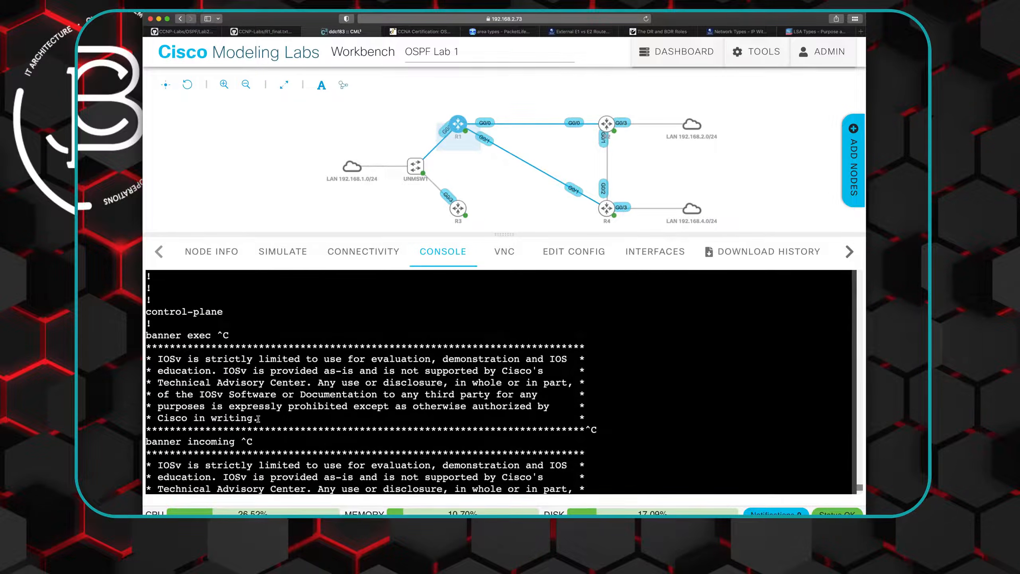
pyautogui.scroll(4, 258, 419)
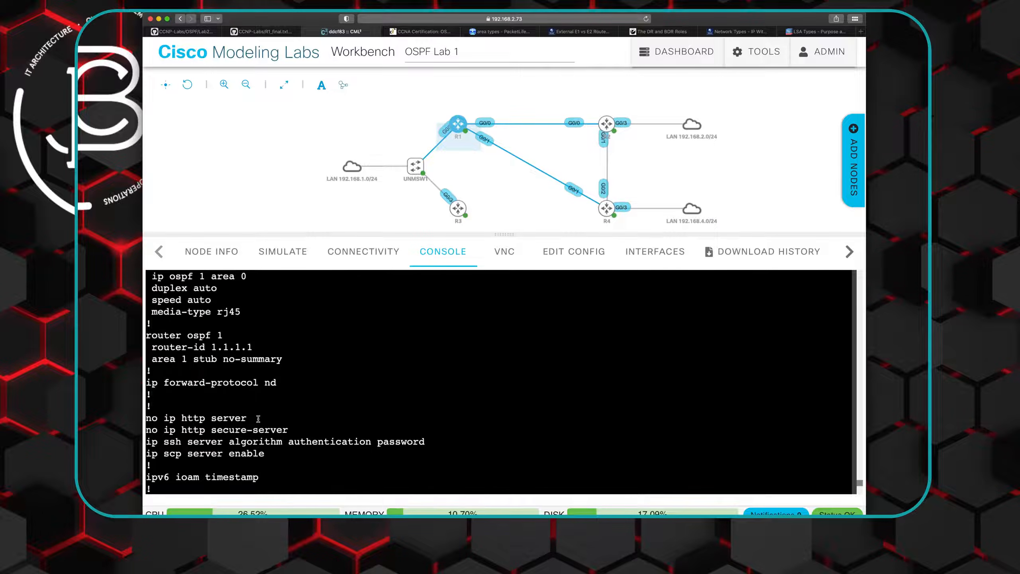
# - Copy the "area 1 stub no-summary" line from the output and remove that setting from R1's OSPF process 1
pyautogui.moveTo(153, 359); pyautogui.dragTo(282, 359)
pyautogui.rightClick(276, 360)
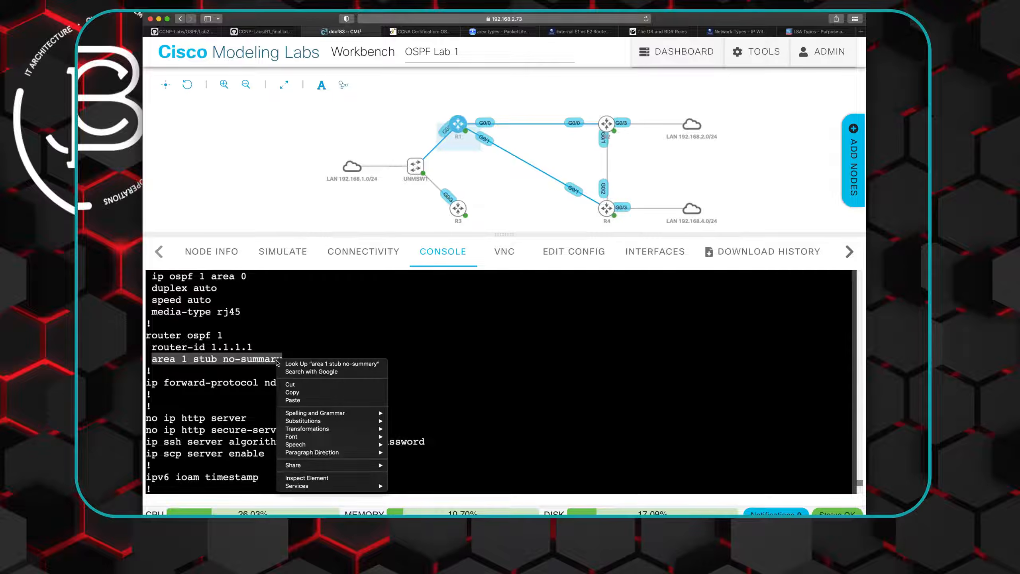
pyautogui.click(301, 393)
pyautogui.write('route')
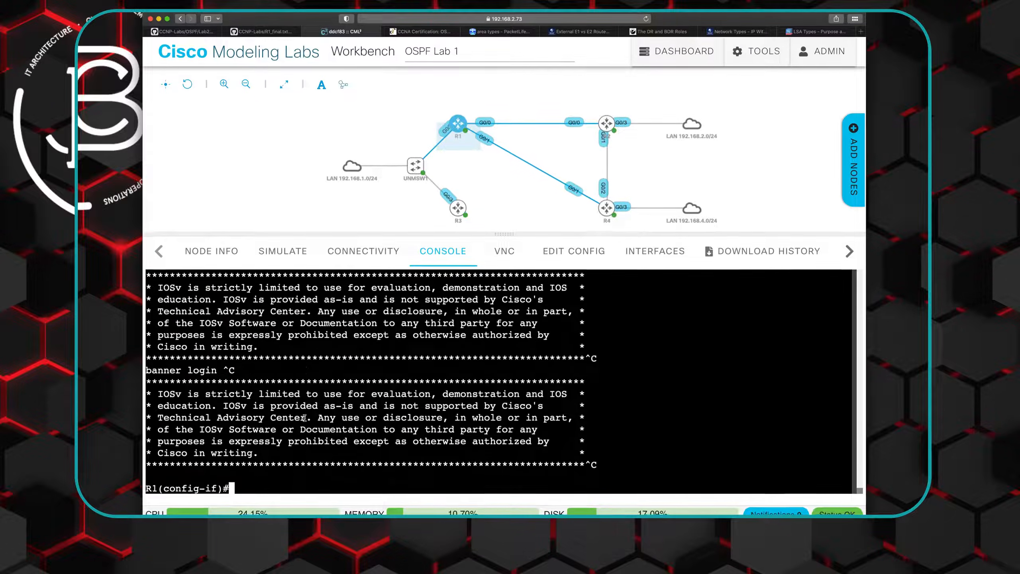
pyautogui.write('r ospf 1')
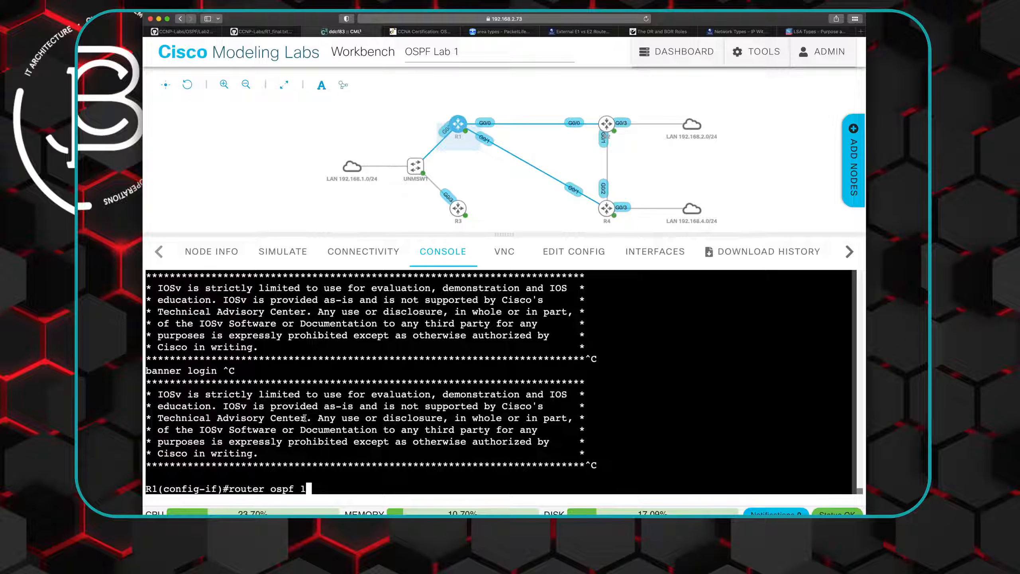
pyautogui.press('Return')
pyautogui.write('no')
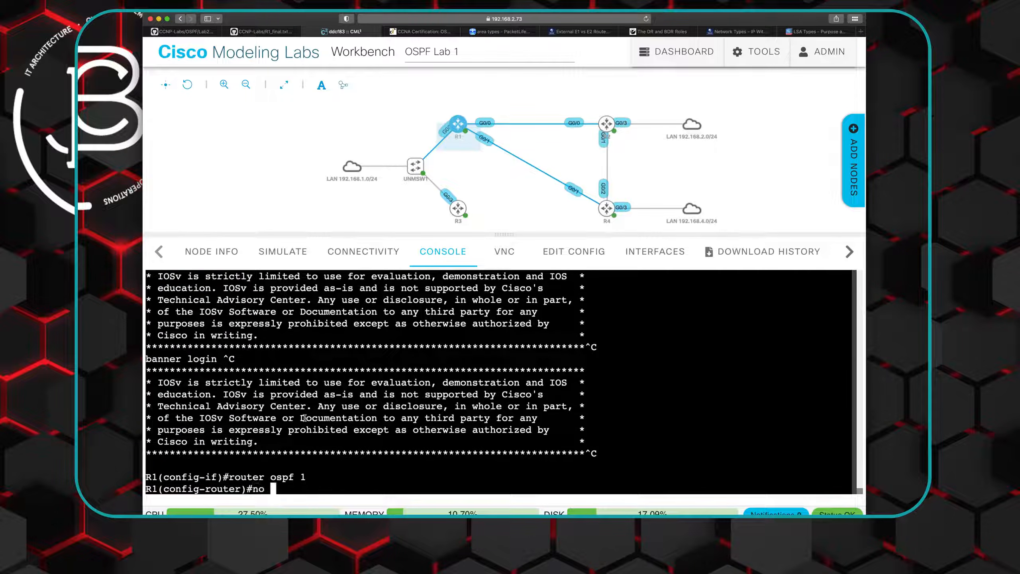
pyautogui.rightClick(274, 489)
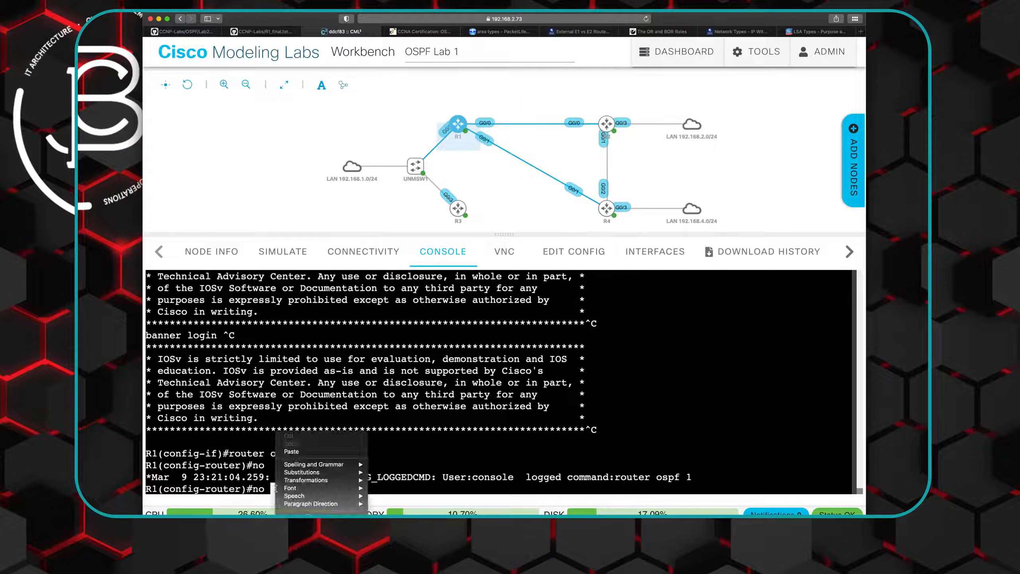
pyautogui.click(300, 453)
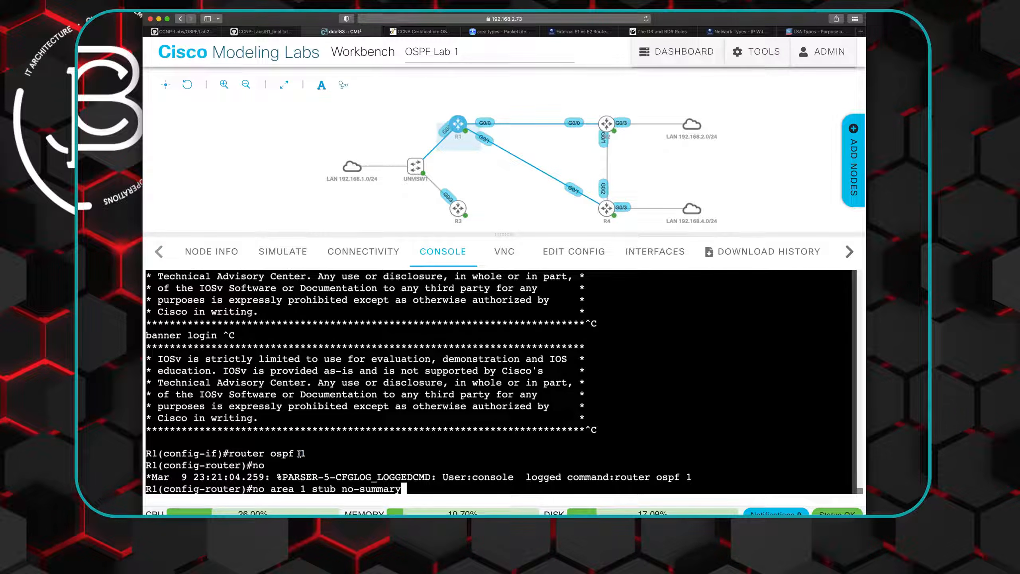
pyautogui.press('Return')
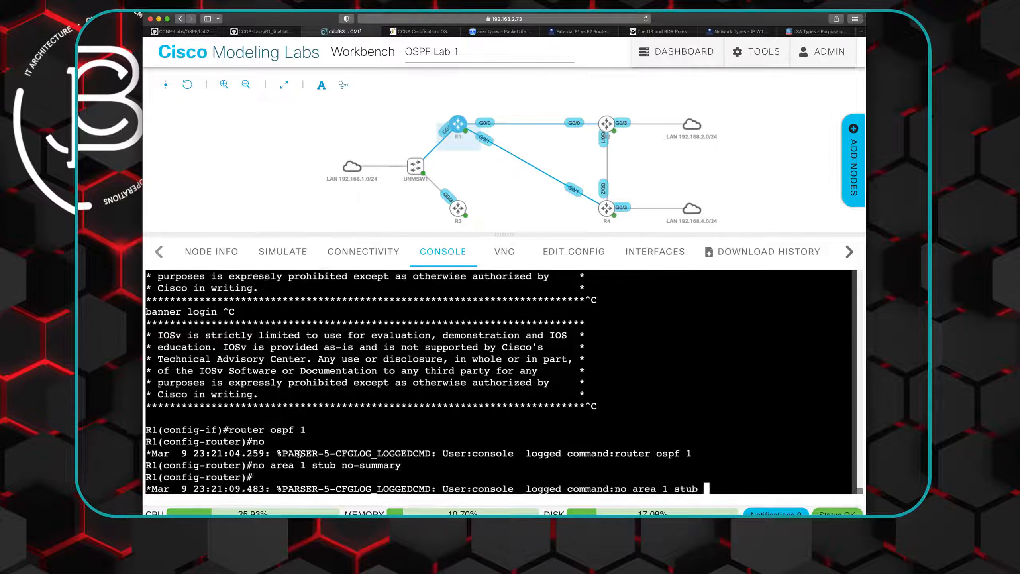
# - Rework the recalled command into "area 2 stub no-summary" and apply it to make area 2 totally stubby on R1
pyautogui.press('Up')
pyautogui.press('Left')
pyautogui.press('Left')
pyautogui.press('Left')
pyautogui.press('Left')
pyautogui.press('Left')
pyautogui.press('Left')
pyautogui.press('Left')
pyautogui.press('Left')
pyautogui.press('Left')
pyautogui.press('Left')
pyautogui.press('Left')
pyautogui.press('Left')
pyautogui.press('Left')
pyautogui.press('Left')
pyautogui.press('Left')
pyautogui.press('Left')
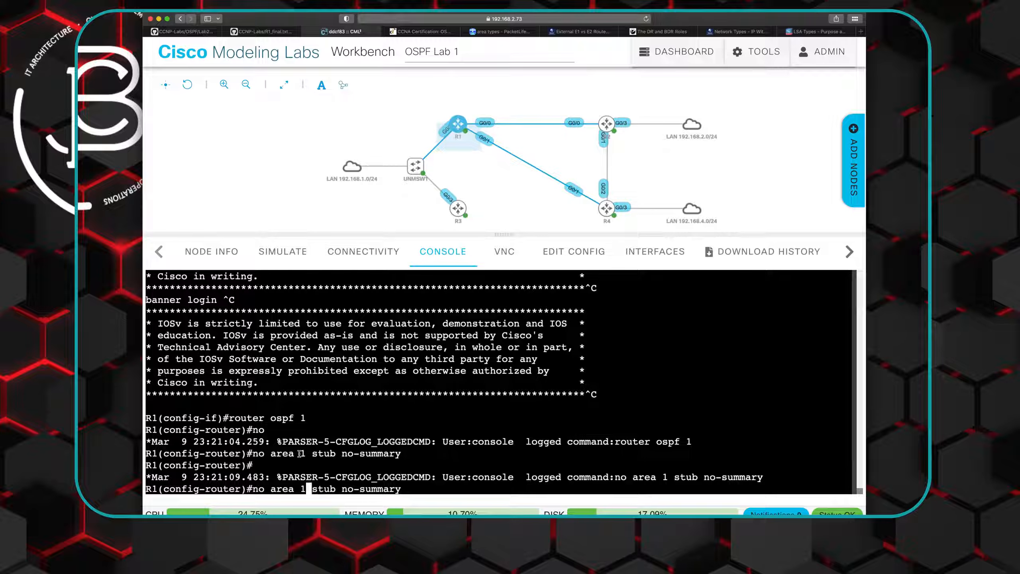
pyautogui.press('BackSpace')
pyautogui.write('2')
pyautogui.press('Left')
pyautogui.press('Left')
pyautogui.press('Left')
pyautogui.press('Left')
pyautogui.press('Left')
pyautogui.press('BackSpace')
pyautogui.press('BackSpace')
pyautogui.press('BackSpace')
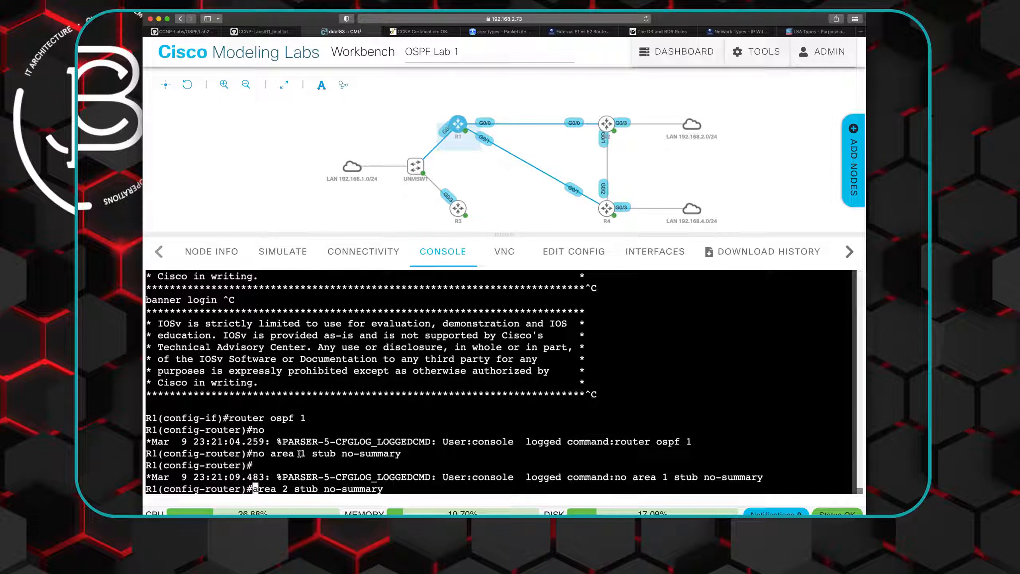
pyautogui.press('Return')
# - Enter R1's interface gi0/0 and remove its area 1 assignment with "no ip ospf 1 area 1", copying the line from the configuration output
pyautogui.write('i')
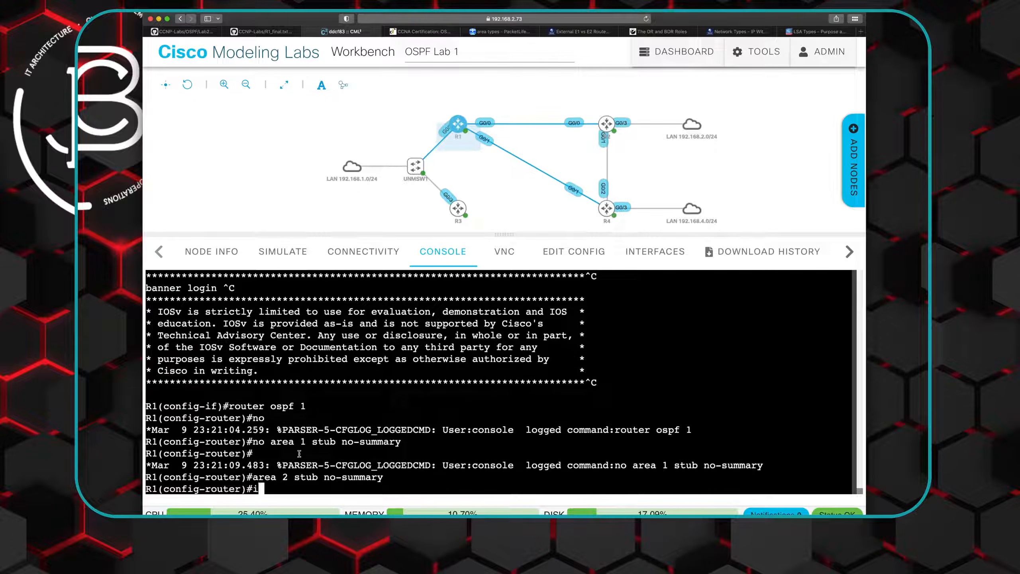
pyautogui.write('nt gi0/0')
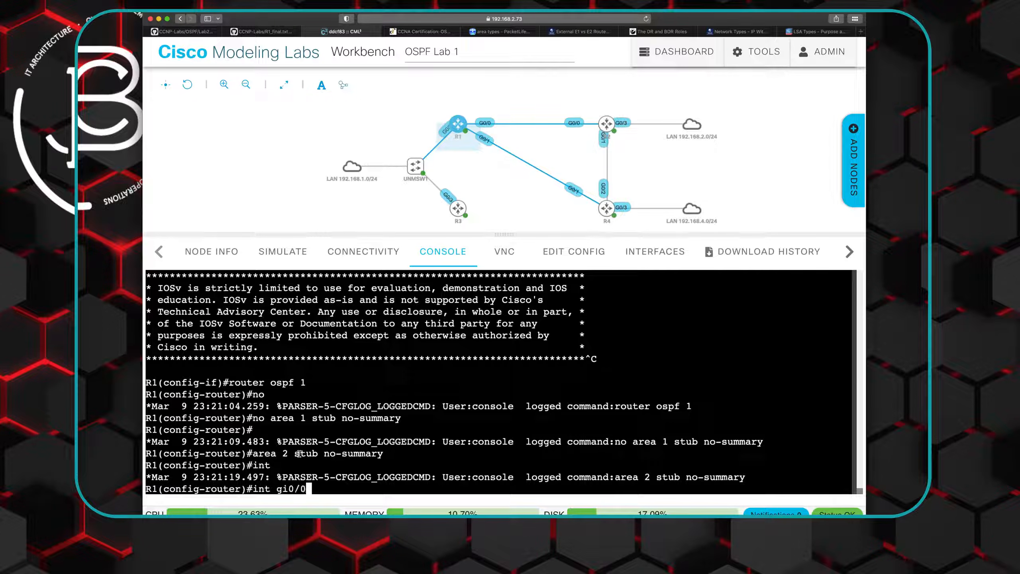
pyautogui.press('Return')
pyautogui.write('no')
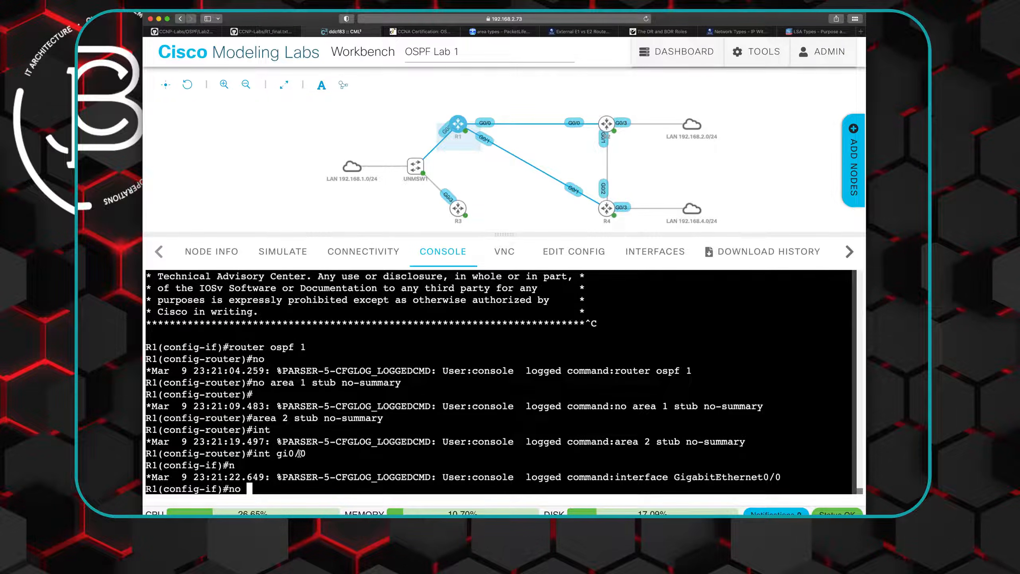
pyautogui.scroll(5, 242, 432)
pyautogui.scroll(10, 241, 432)
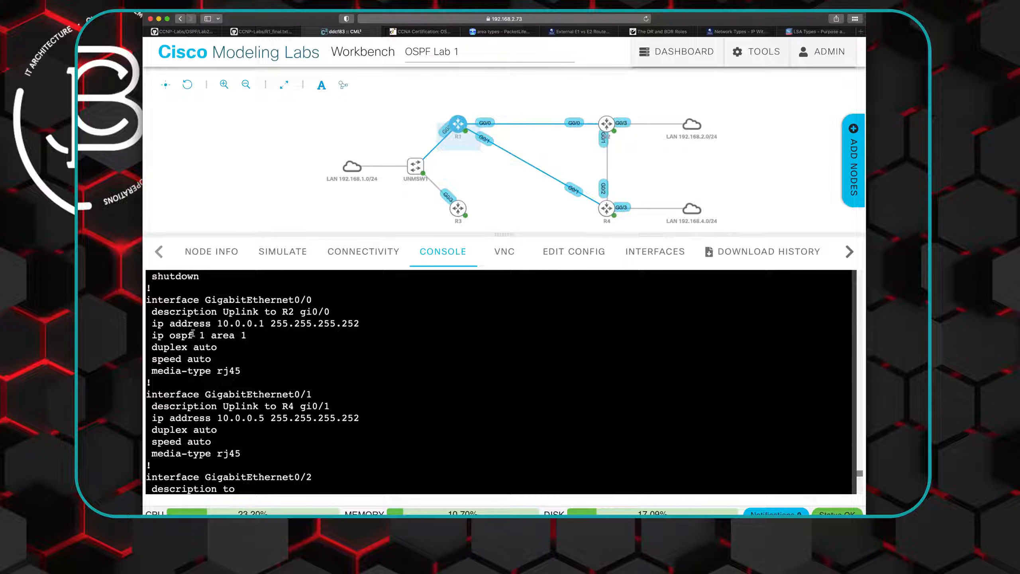
pyautogui.moveTo(153, 335); pyautogui.dragTo(244, 335)
pyautogui.rightClick(234, 336)
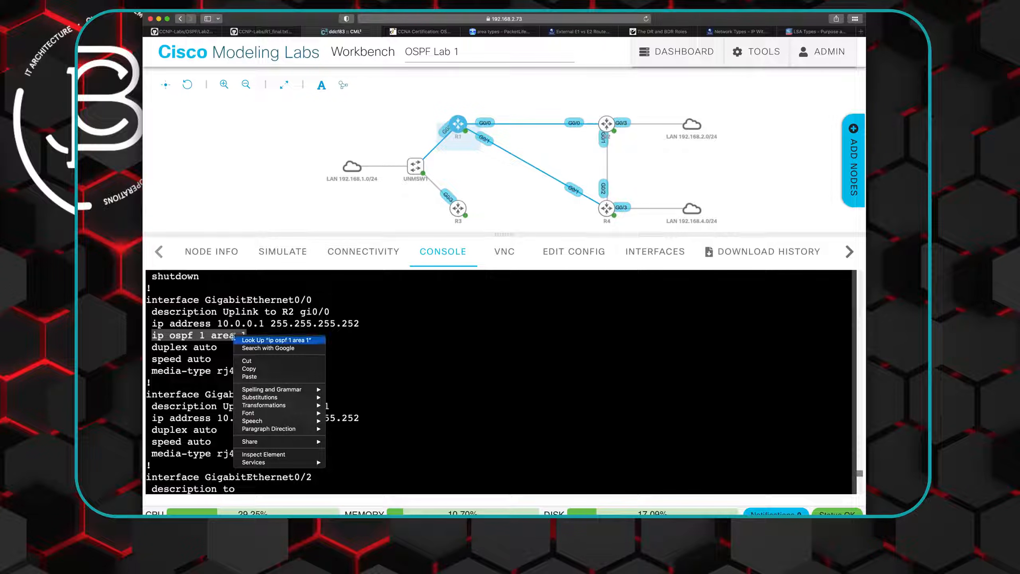
pyautogui.click(256, 372)
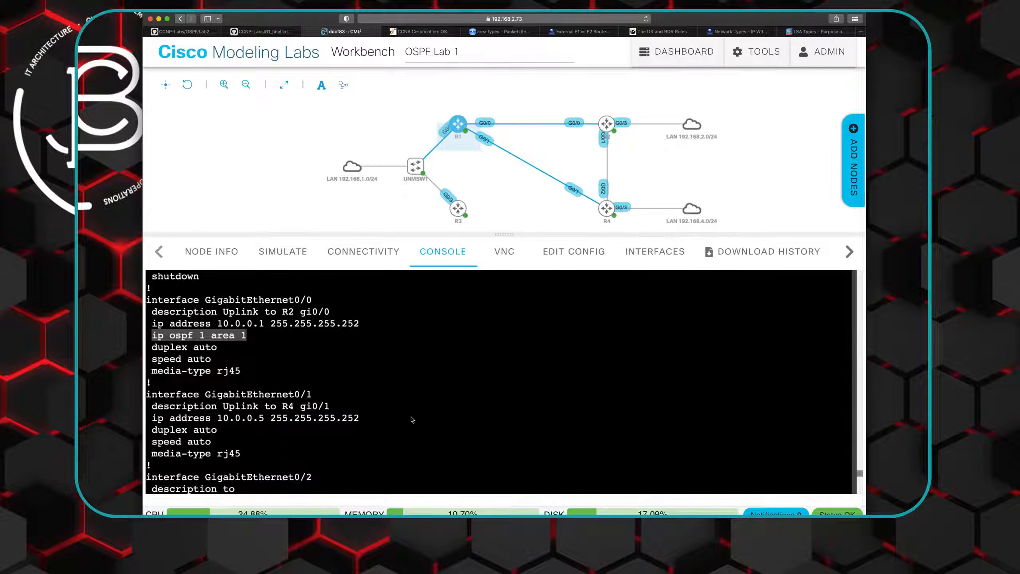
pyautogui.scroll(-8, 410, 416)
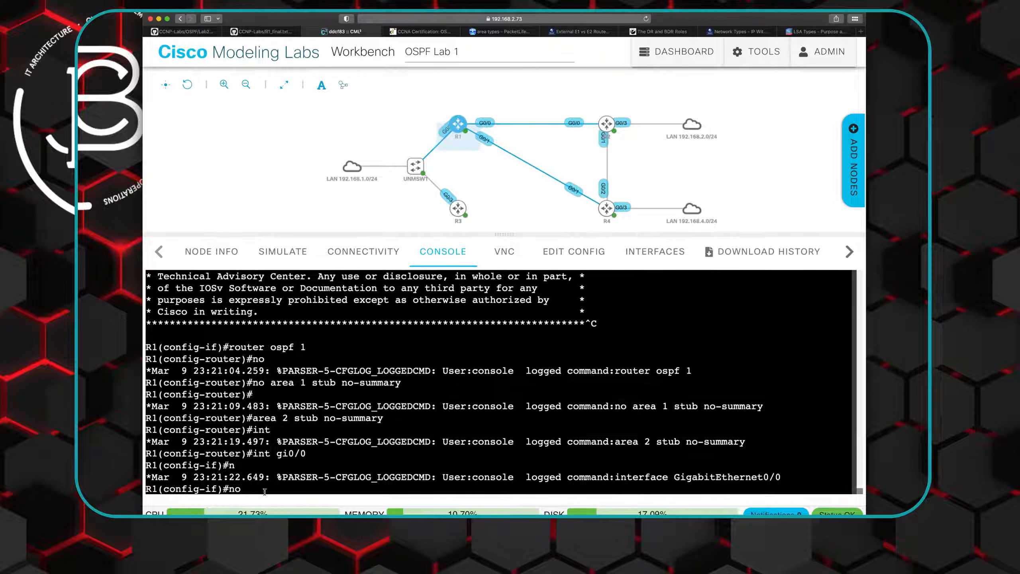
pyautogui.rightClick(247, 489)
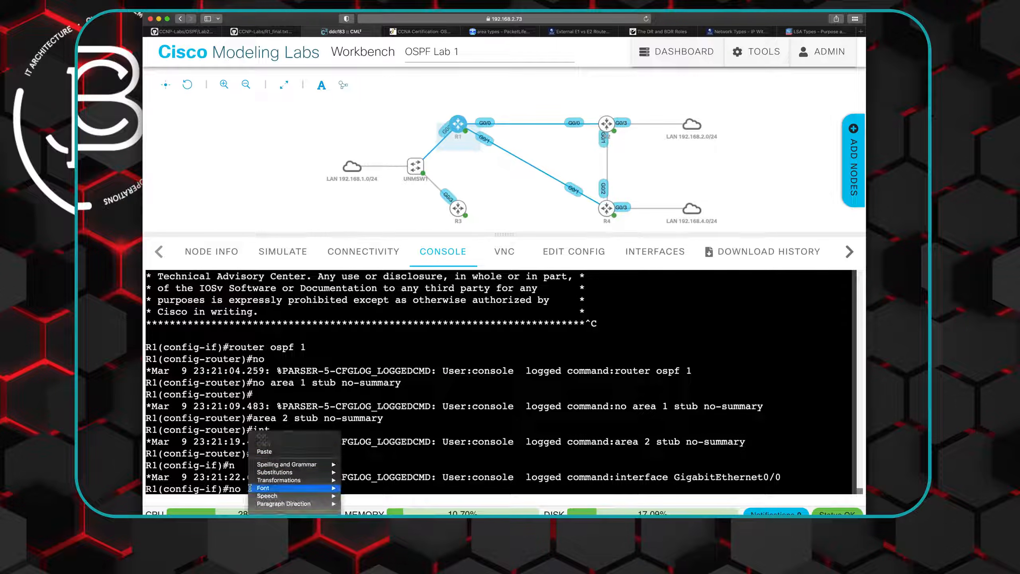
pyautogui.click(268, 453)
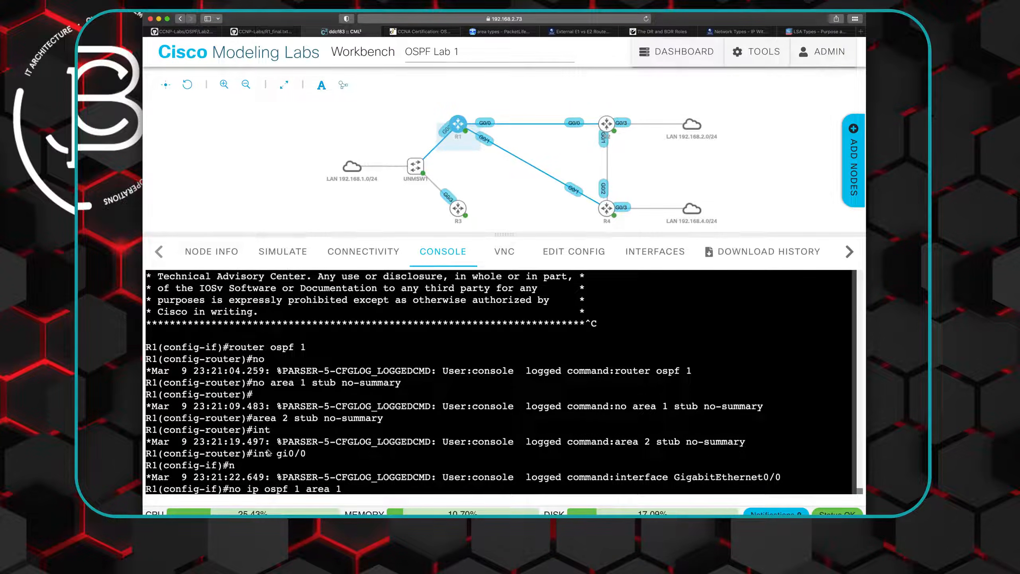
pyautogui.press('Return')
# - Change the recalled command to "ip ospf 1 area 2" and apply it to R1's GigabitEthernet0/0
pyautogui.press('Up')
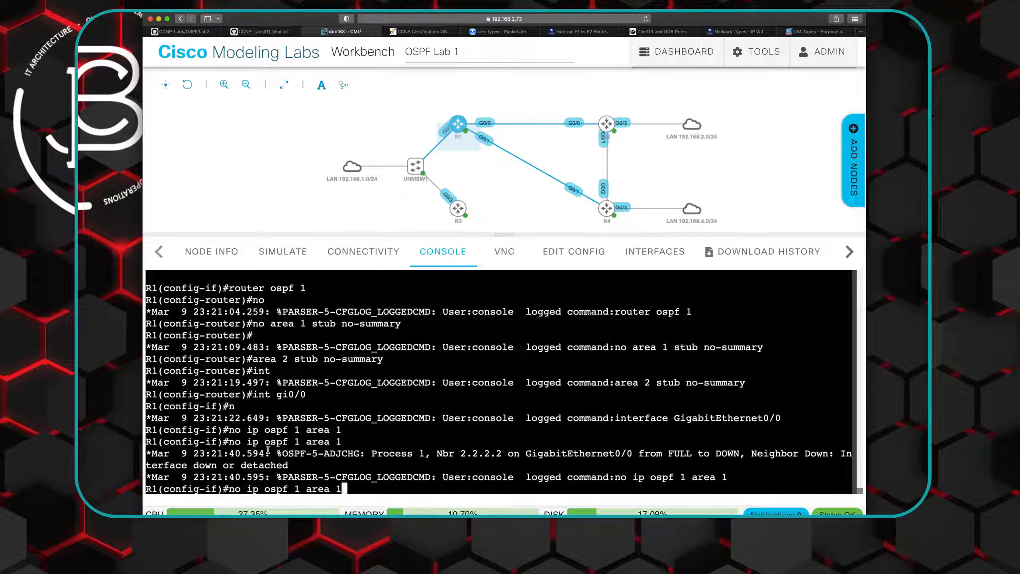
pyautogui.press('BackSpace')
pyautogui.write('2')
pyautogui.press('Left')
pyautogui.press('Left')
pyautogui.press('Left')
pyautogui.press('Left')
pyautogui.press('Left')
pyautogui.press('Left')
pyautogui.press('Left')
pyautogui.press('Left')
pyautogui.press('Left')
pyautogui.press('Left')
pyautogui.press('Left')
pyautogui.press('Left')
pyautogui.press('Left')
pyautogui.press('Left')
pyautogui.press('Left')
pyautogui.press('Left')
pyautogui.press('BackSpace')
pyautogui.press('BackSpace')
pyautogui.press('BackSpace')
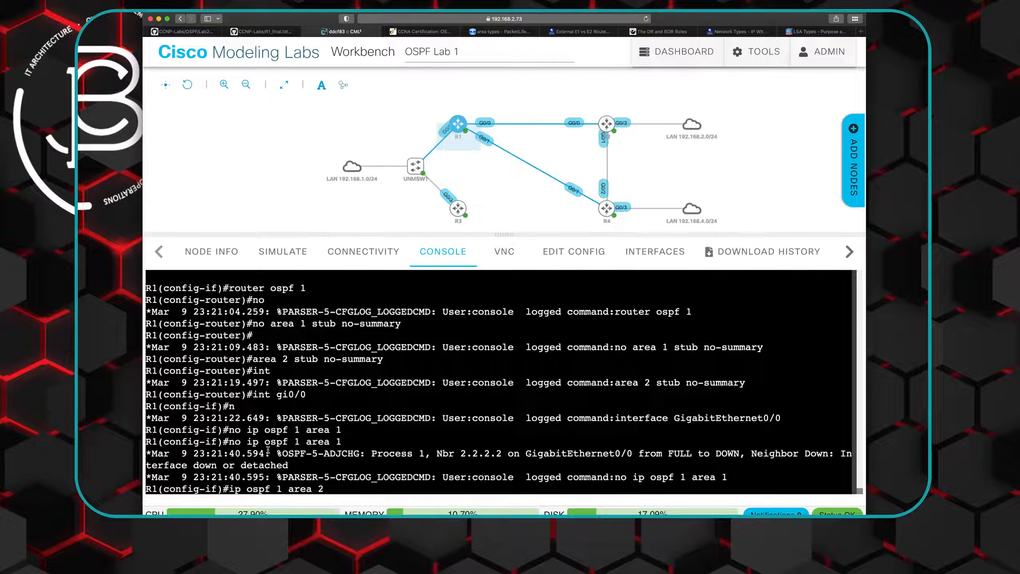
pyautogui.press('Return')
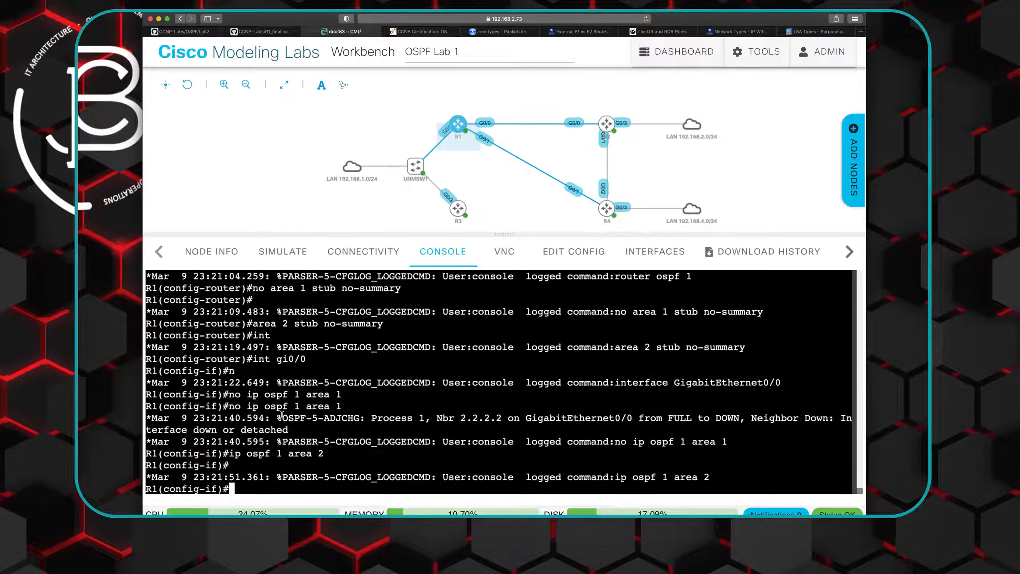
# - Display R1's running configuration with "do show run" and check the OSPF area assignment on GigabitEthernet0/0
pyautogui.write('do show run')
pyautogui.press('Return')
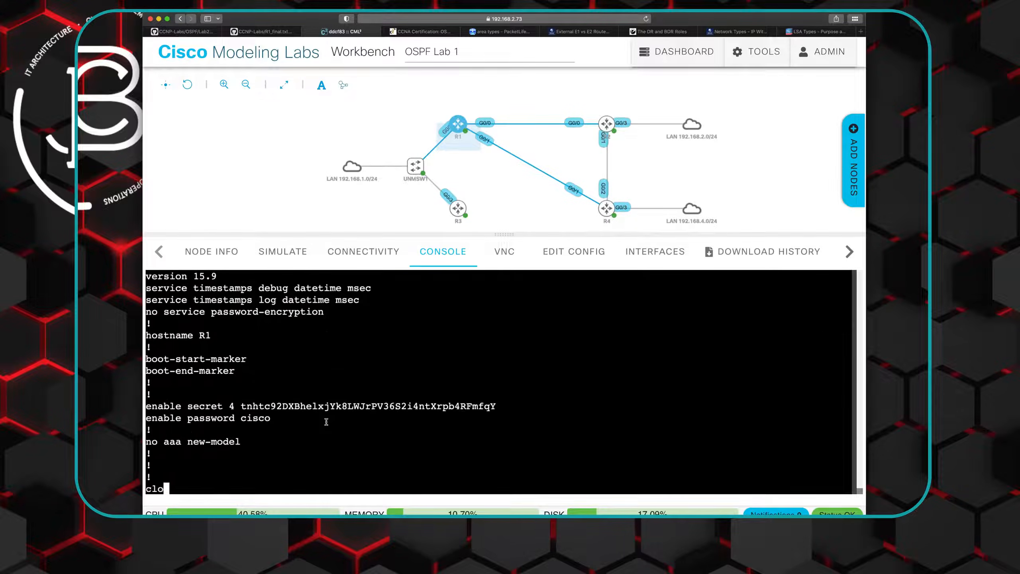
pyautogui.press('space')
pyautogui.press('space')
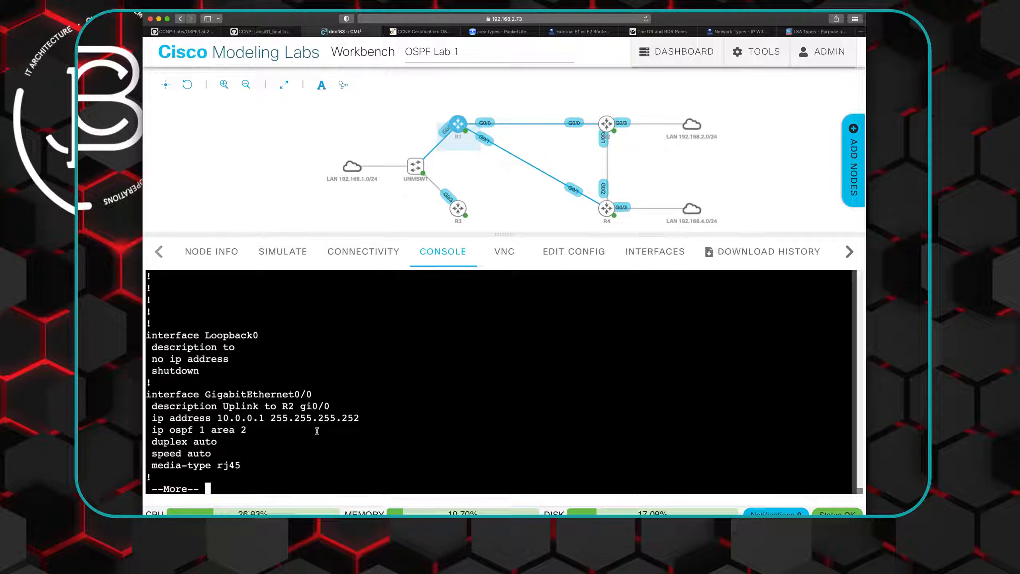
# - Page through R1's running configuration to the "router ospf 1" section and copy the "area 1 stub" line
pyautogui.press('space')
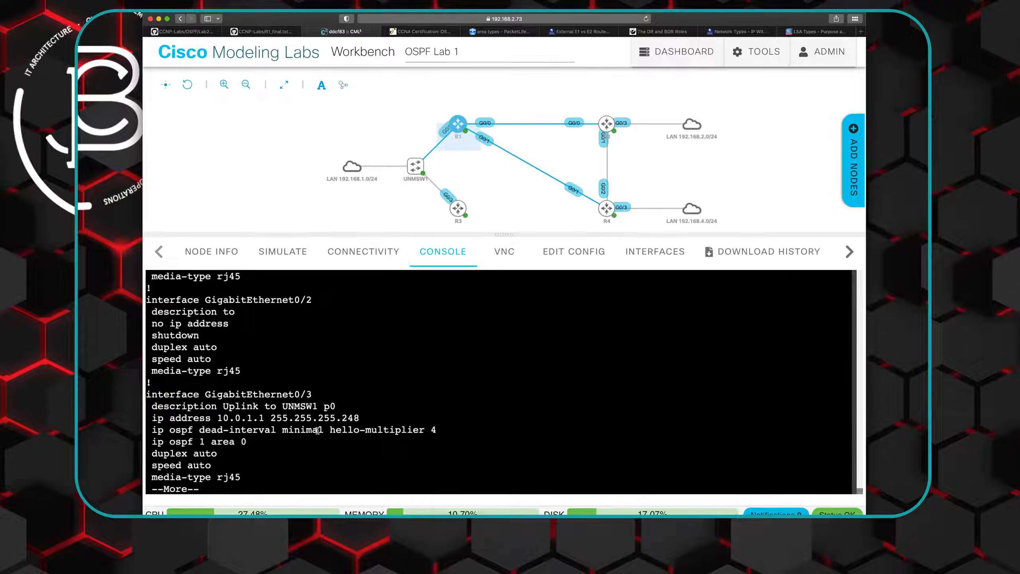
pyautogui.press('space')
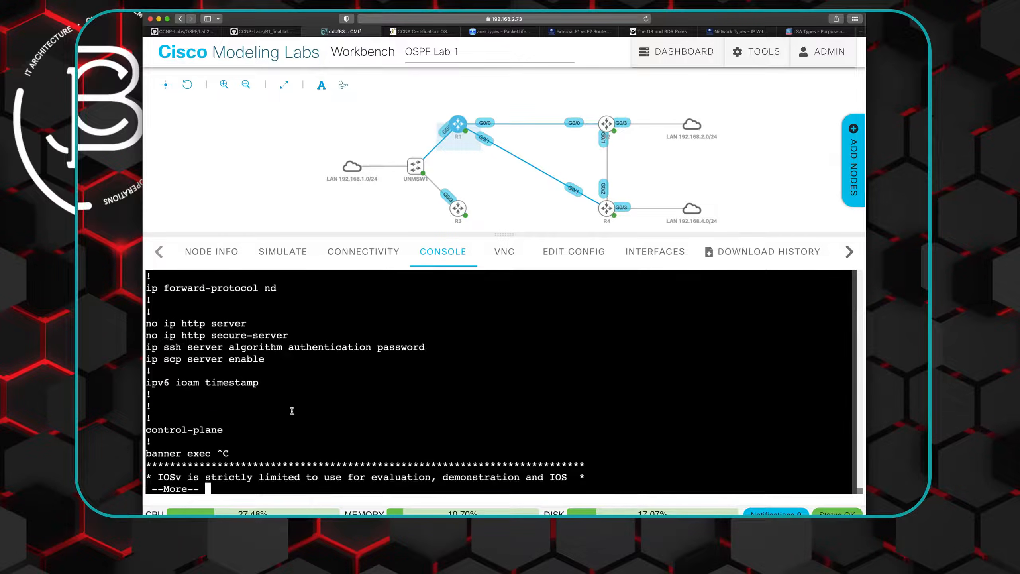
pyautogui.scroll(2, 292, 411)
pyautogui.scroll(1, 292, 410)
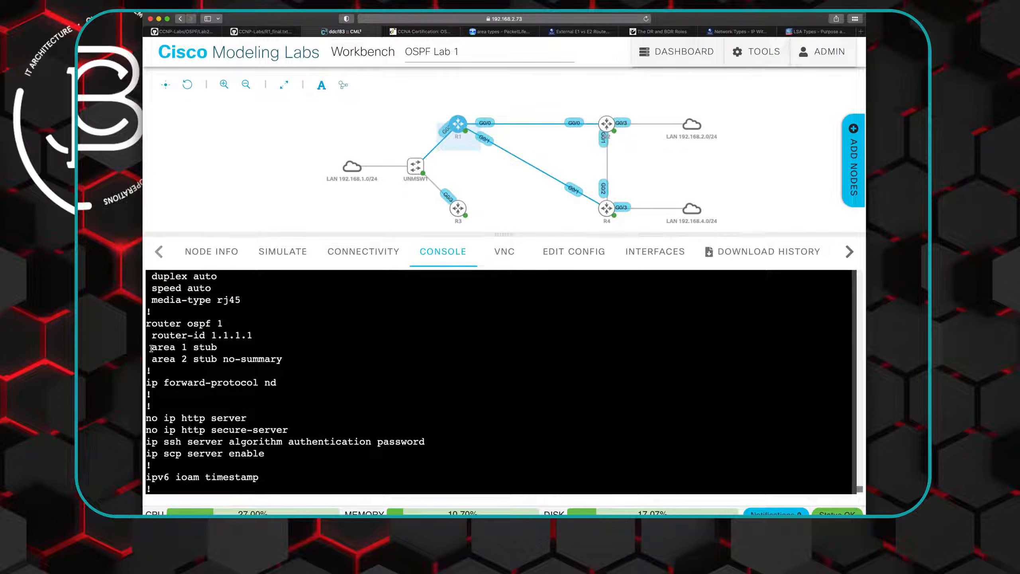
pyautogui.moveTo(151, 348); pyautogui.dragTo(216, 348)
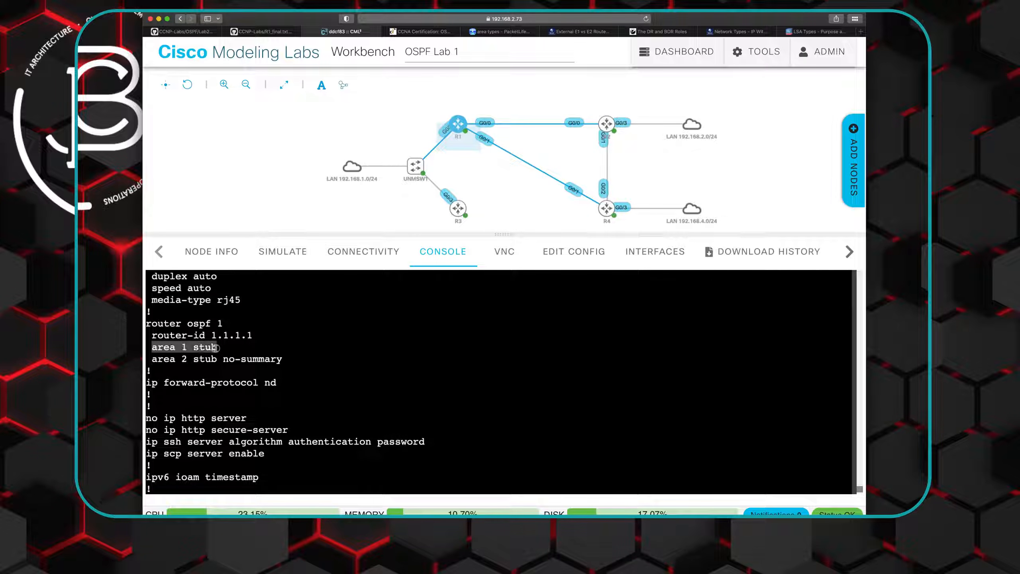
pyautogui.rightClick(202, 348)
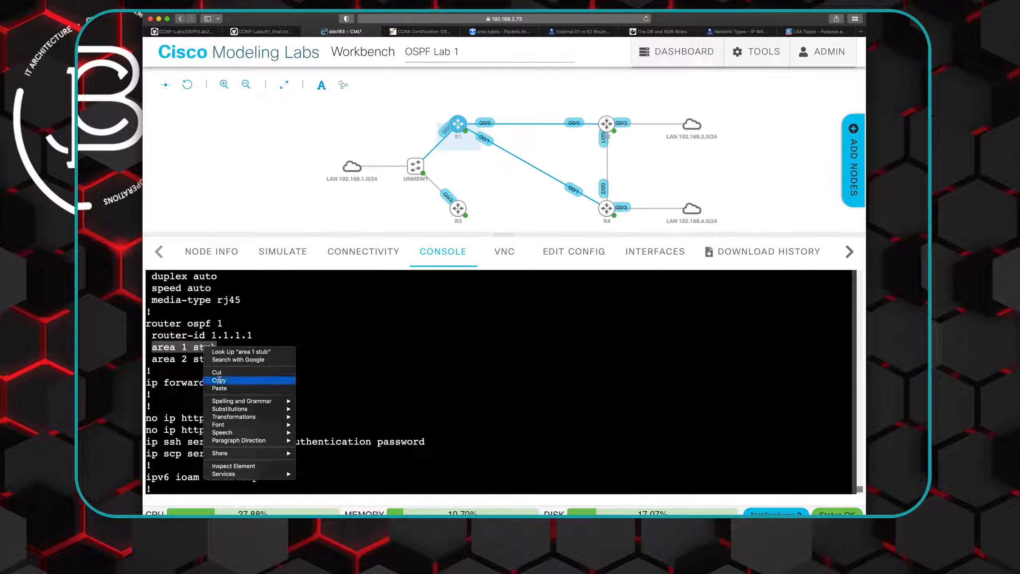
pyautogui.click(240, 380)
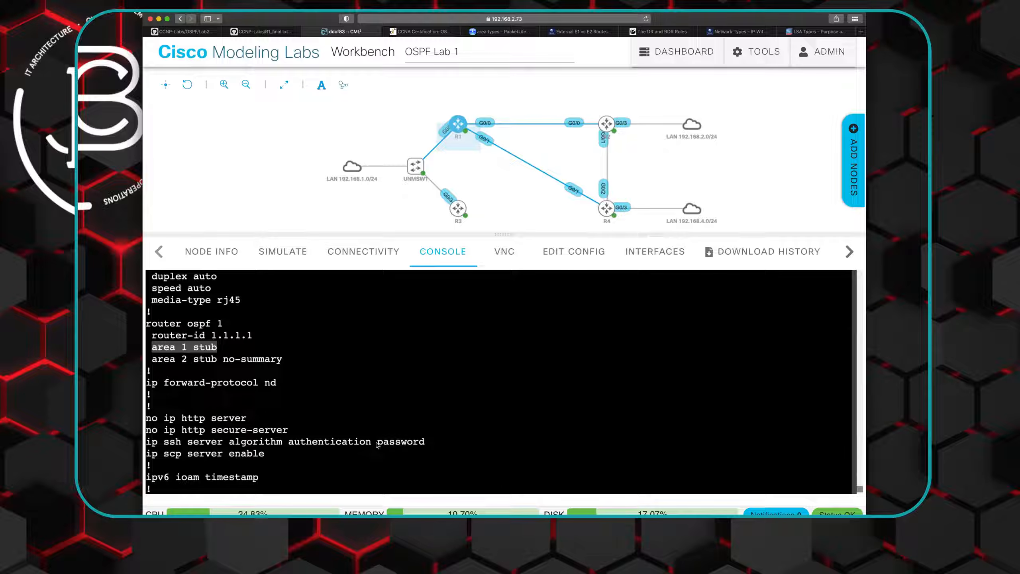
pyautogui.scroll(-3, 377, 443)
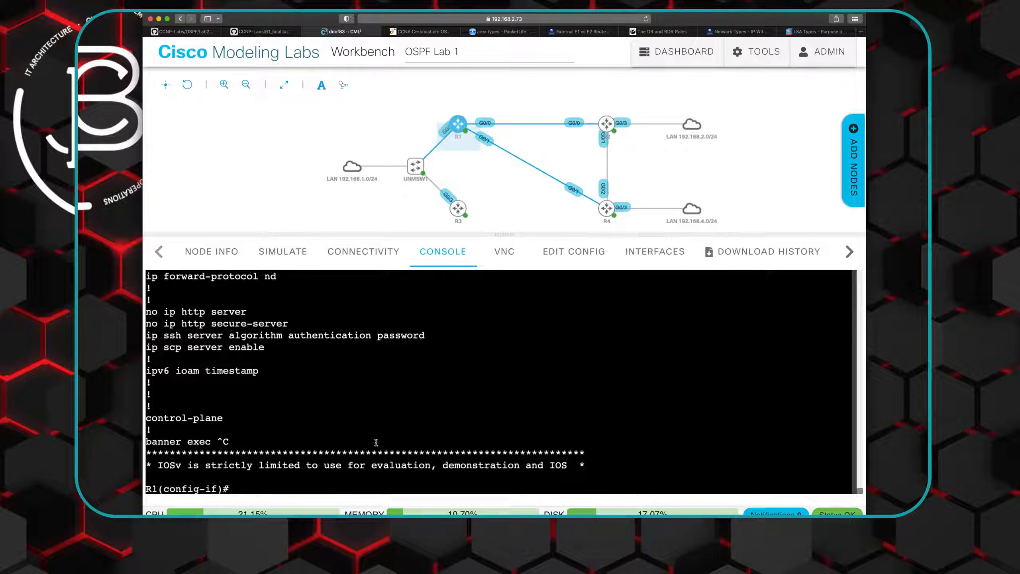
# - Enter "router ospf 1" on R1 and remove the area 1 stub setting with "no area 1 stub", reusing the copied line
pyautogui.write('router ospf 1')
pyautogui.press('Return')
pyautogui.write('no')
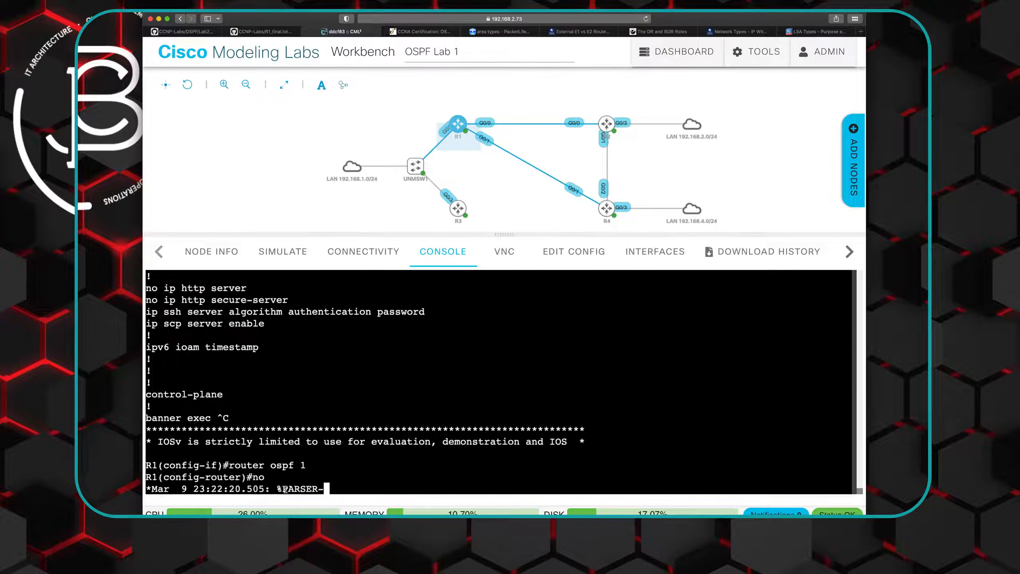
pyautogui.rightClick(275, 488)
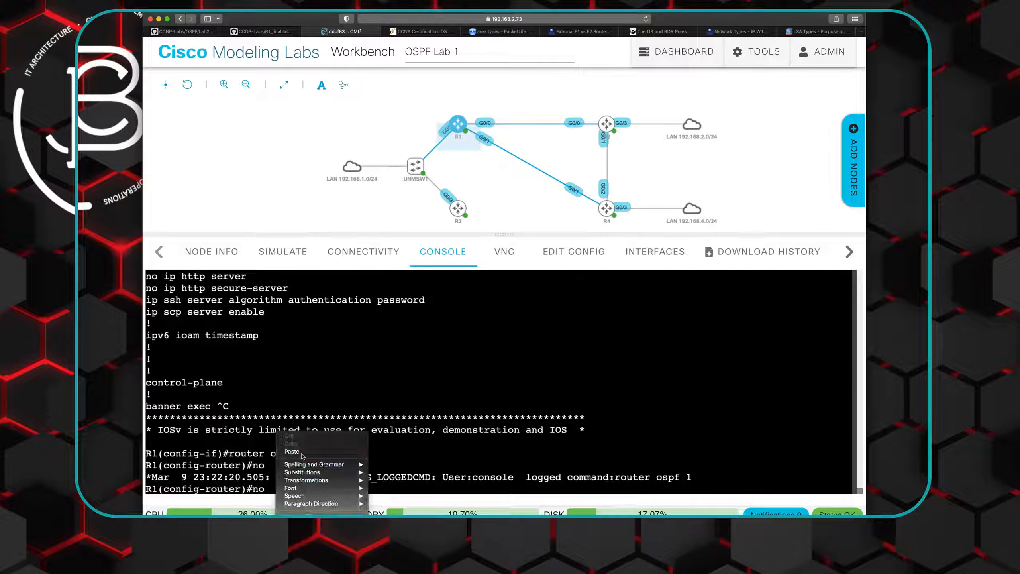
pyautogui.click(302, 454)
pyautogui.press('Return')
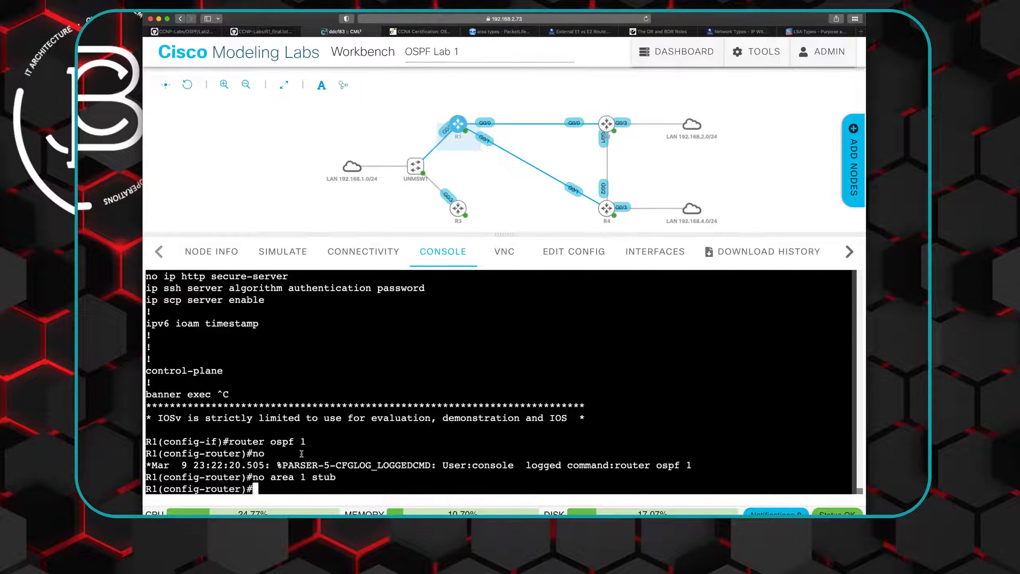
# - Display R1's running configuration with "do show run" and check the area settings under router ospf 1
pyautogui.write('do show run')
pyautogui.press('Return')
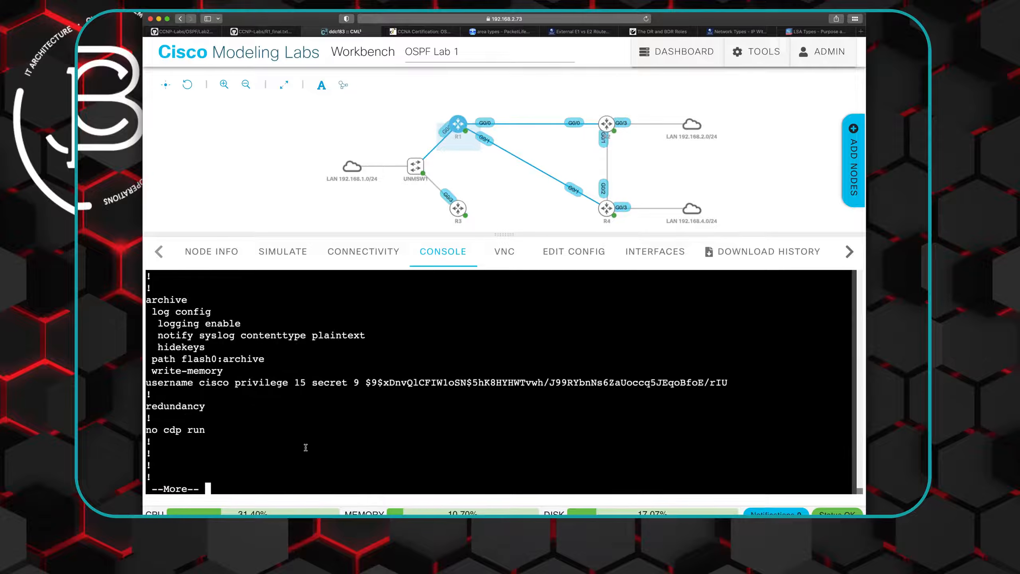
pyautogui.press('space')
pyautogui.press('space')
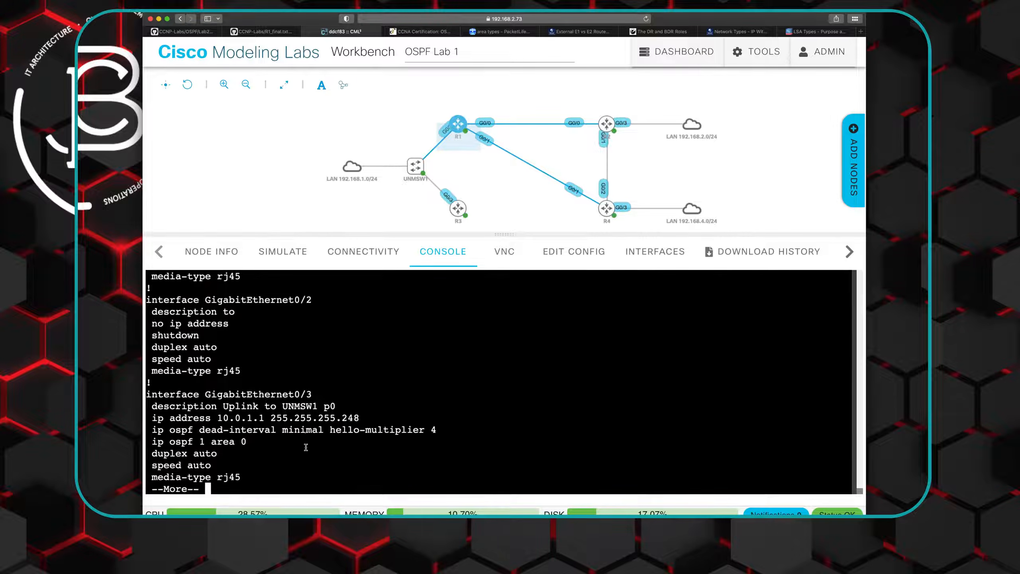
pyautogui.press('space')
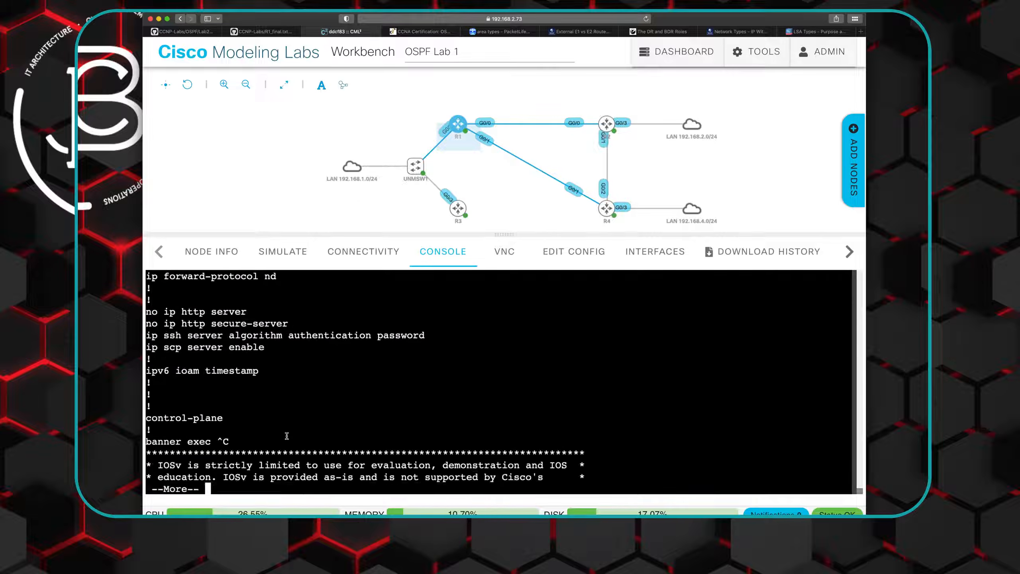
pyautogui.scroll(4, 287, 436)
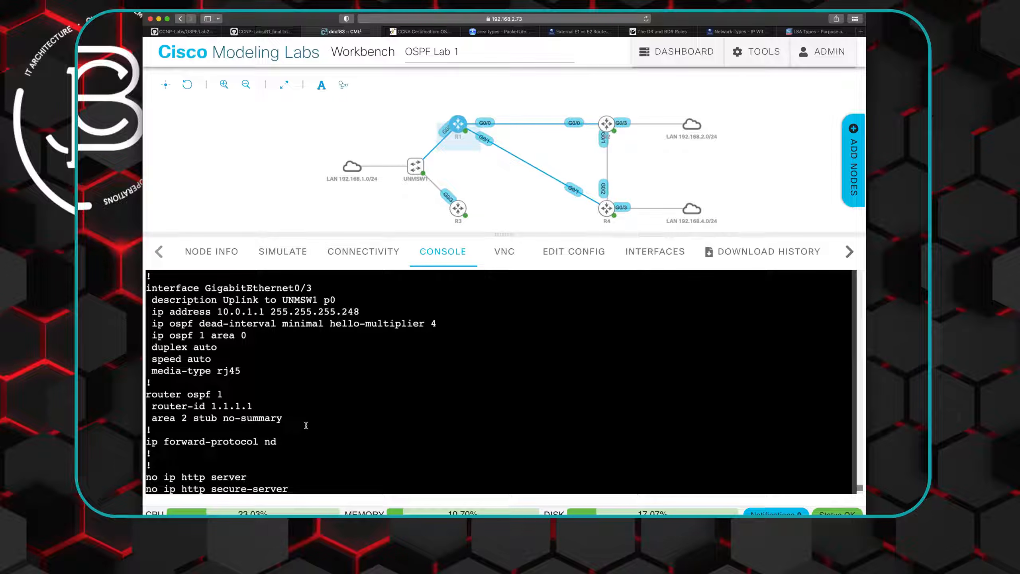
# - Open R2's console and clear the leftover "do" entry to get a fresh configuration prompt
pyautogui.moveTo(608, 119)
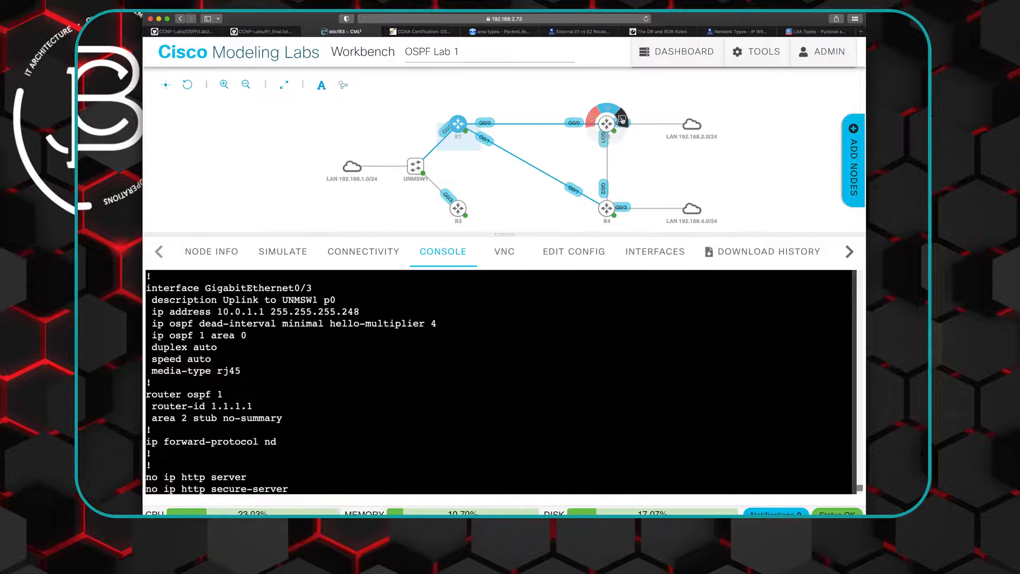
pyautogui.click(622, 120)
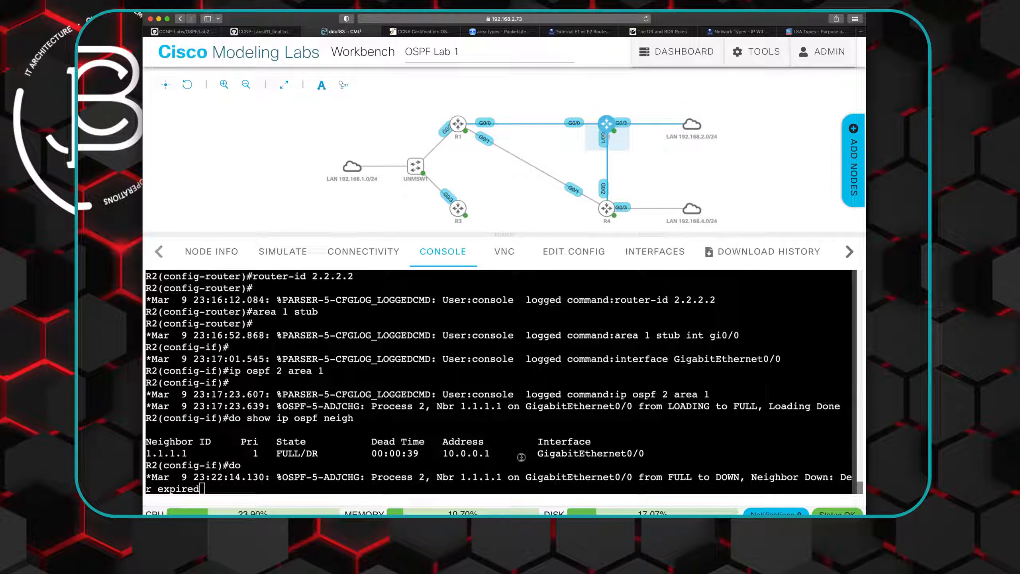
pyautogui.press('Return')
pyautogui.press('Return')
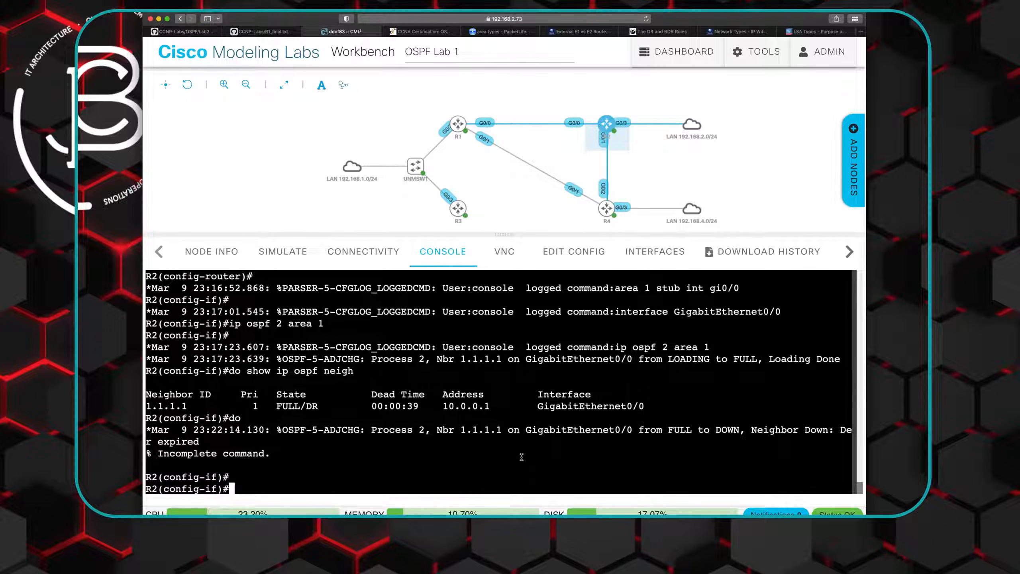
# - Rework the recalled OSPF command into "no ip ospf 2 area 1" and apply it to R2's GigabitEthernet0/0
pyautogui.press('Up')
pyautogui.press('Up')
pyautogui.press('Up')
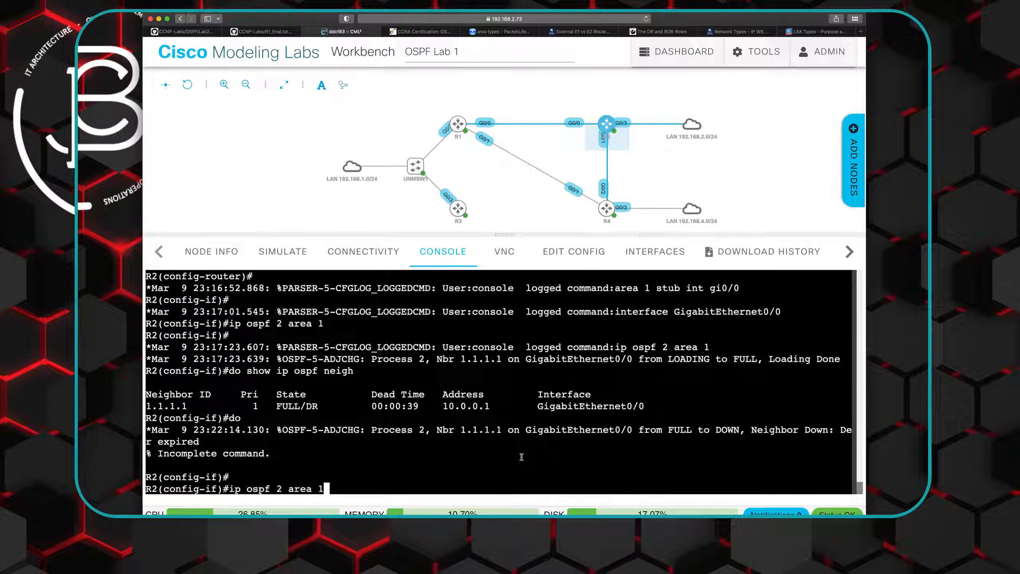
pyautogui.press('Left')
pyautogui.press('Left')
pyautogui.press('Left')
pyautogui.press('Left')
pyautogui.press('Left')
pyautogui.press('Left')
pyautogui.press('Left')
pyautogui.press('Left')
pyautogui.press('Left')
pyautogui.press('Left')
pyautogui.press('Left')
pyautogui.press('Left')
pyautogui.press('Left')
pyautogui.press('Left')
pyautogui.press('Left')
pyautogui.press('Left')
pyautogui.write('no')
pyautogui.press('Return')
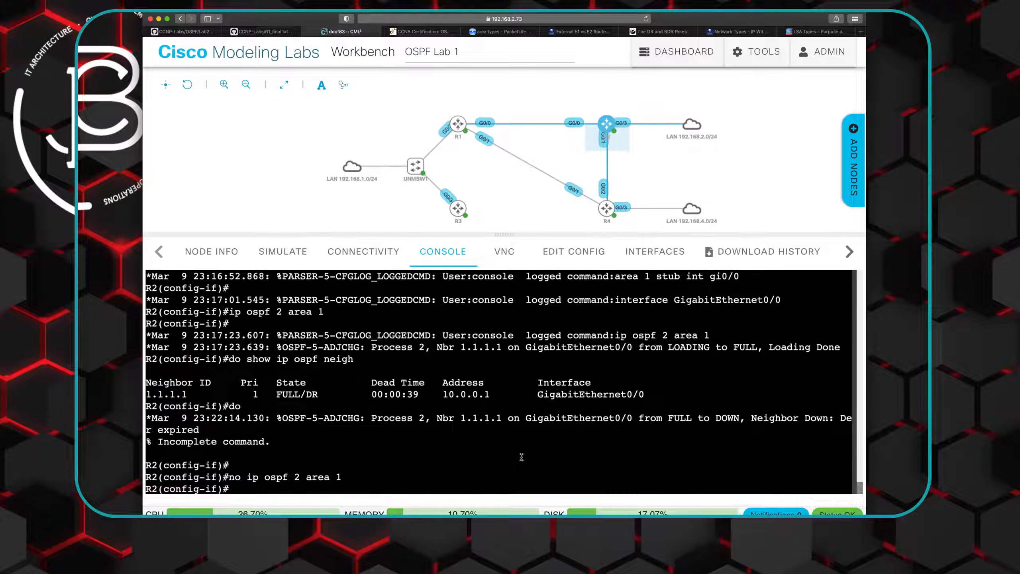
# - Change the recalled command to "ip ospf 2 area 2" and apply it to R2's GigabitEthernet0/0
pyautogui.press('Up')
pyautogui.hotkey('ctrl', 'u')
pyautogui.write('do')
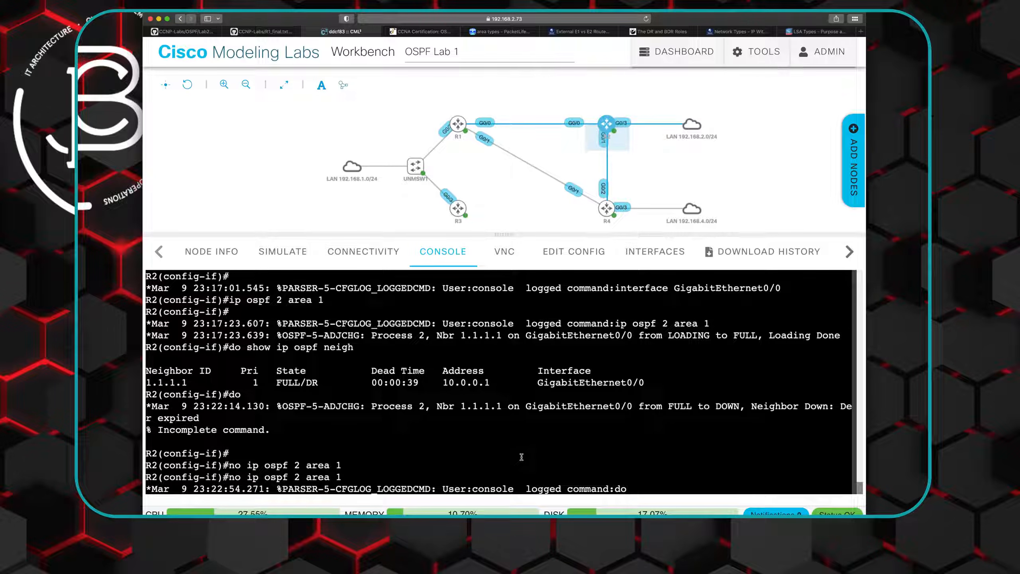
pyautogui.press('BackSpace')
pyautogui.press('BackSpace')
pyautogui.press('BackSpace')
pyautogui.press('Up')
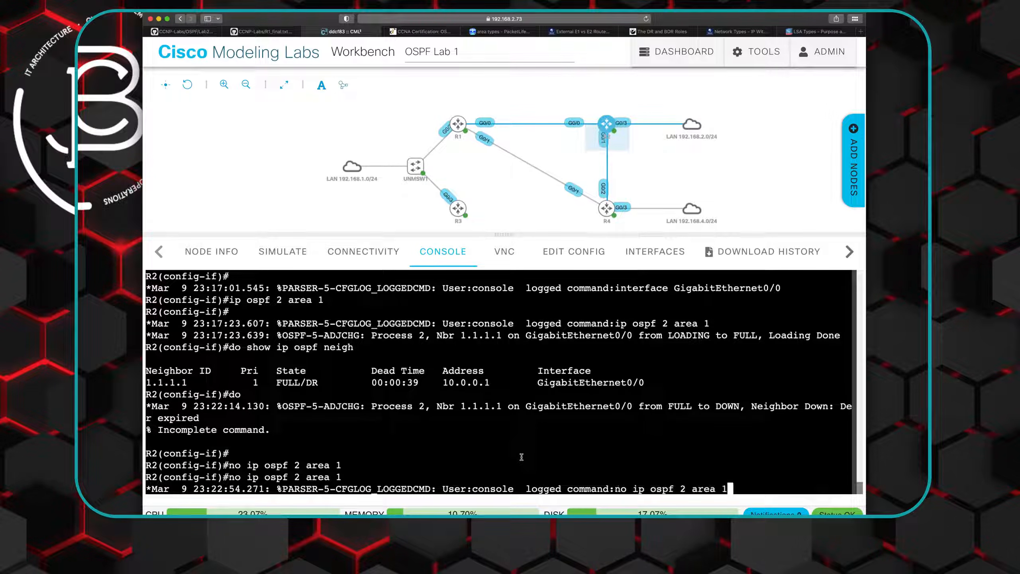
pyautogui.press('Left')
pyautogui.press('Right')
pyautogui.press('BackSpace')
pyautogui.write('2')
pyautogui.press('Left')
pyautogui.press('Left')
pyautogui.press('Left')
pyautogui.press('Left')
pyautogui.press('Left')
pyautogui.press('Left')
pyautogui.press('Left')
pyautogui.press('Left')
pyautogui.press('Left')
pyautogui.press('Left')
pyautogui.press('Left')
pyautogui.press('Left')
pyautogui.press('Left')
pyautogui.press('Left')
pyautogui.press('Left')
pyautogui.press('BackSpace')
pyautogui.press('BackSpace')
pyautogui.press('BackSpace')
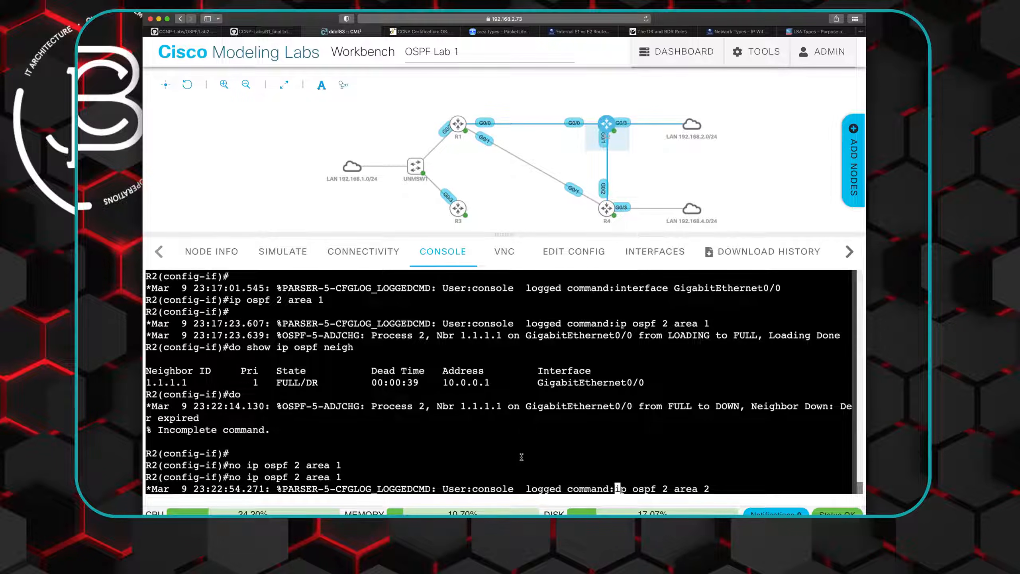
# - Display R2's running configuration with "do show run" and check GigabitEthernet0/0's OSPF area and the router ospf 2 section
pyautogui.write('do show run')
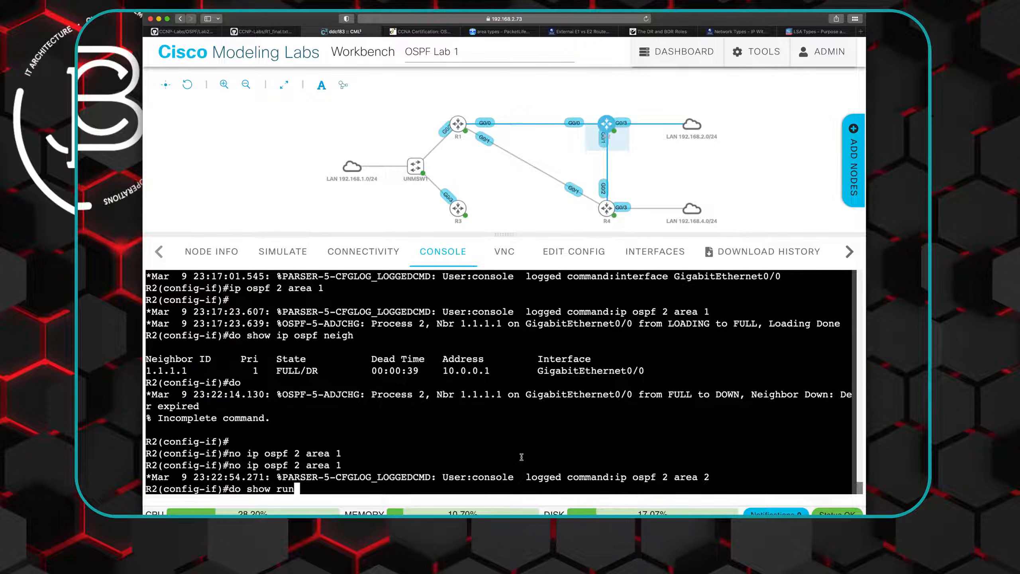
pyautogui.press('Return')
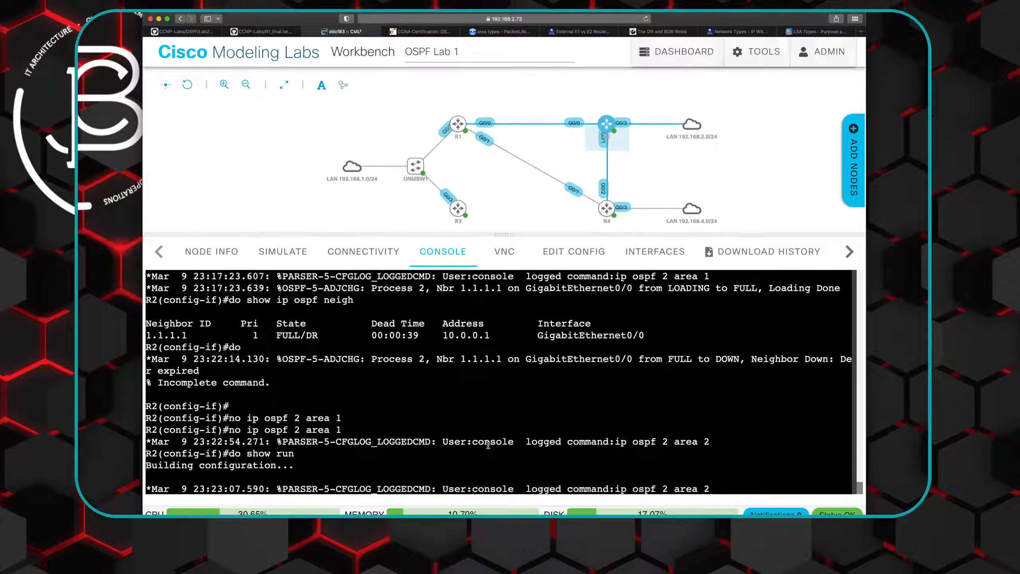
pyautogui.press('space')
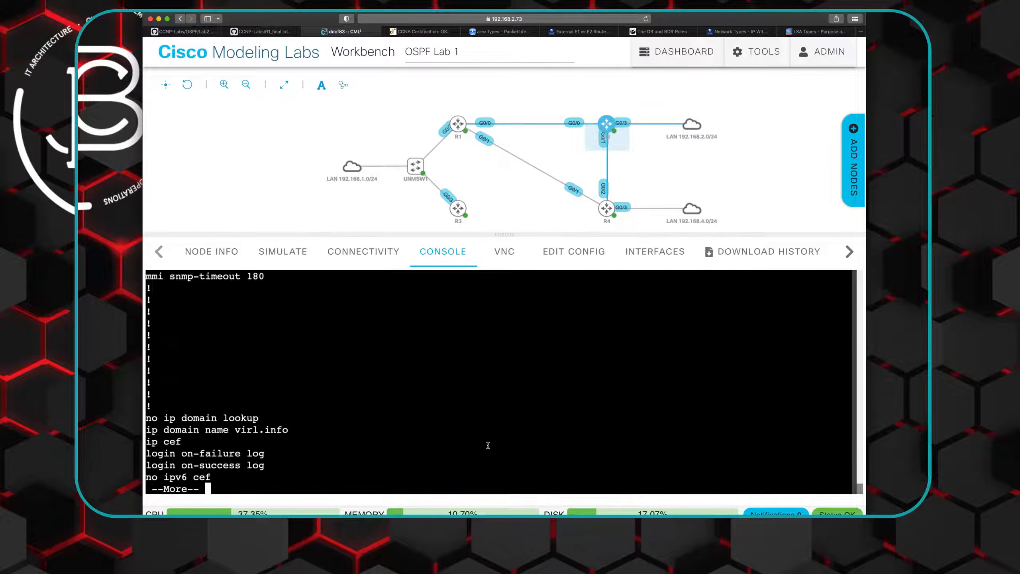
pyautogui.press('space')
pyautogui.press('space')
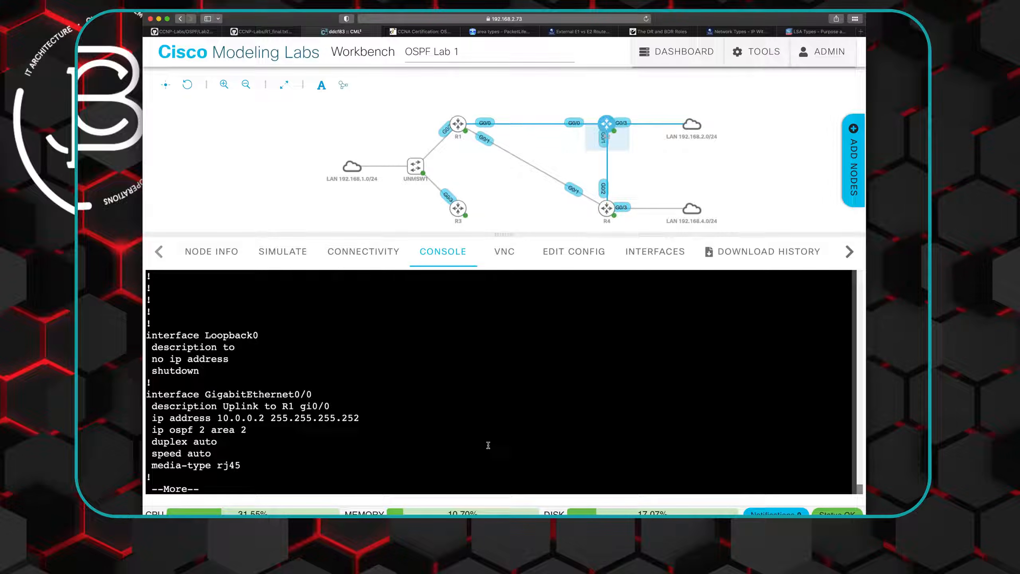
pyautogui.press('space')
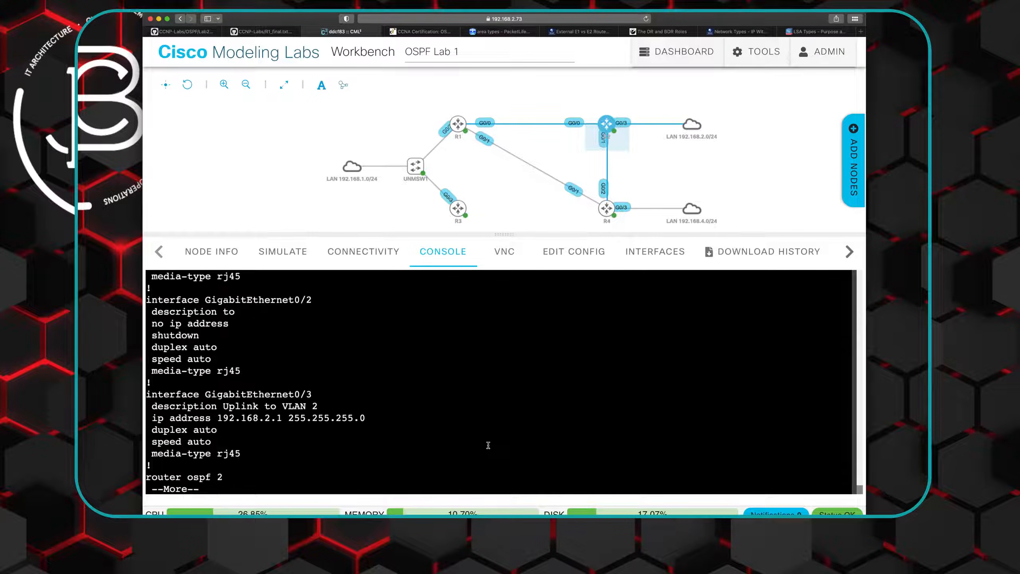
pyautogui.press('space')
pyautogui.scroll(5, 435, 425)
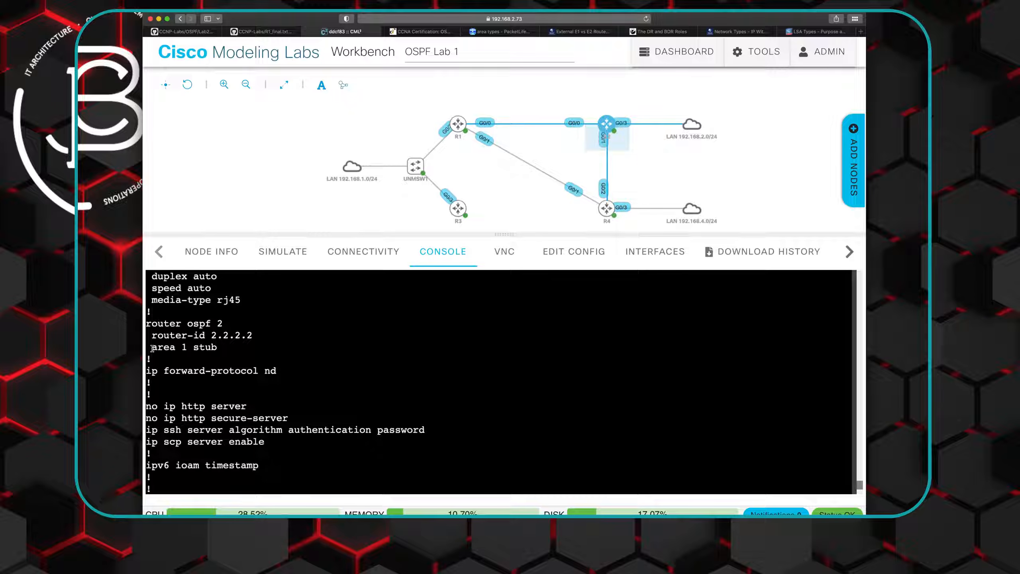
# - Copy the "area 1 stub" line from R2's router ospf 2 configuration and return to the prompt
pyautogui.moveTo(152, 348); pyautogui.dragTo(216, 349)
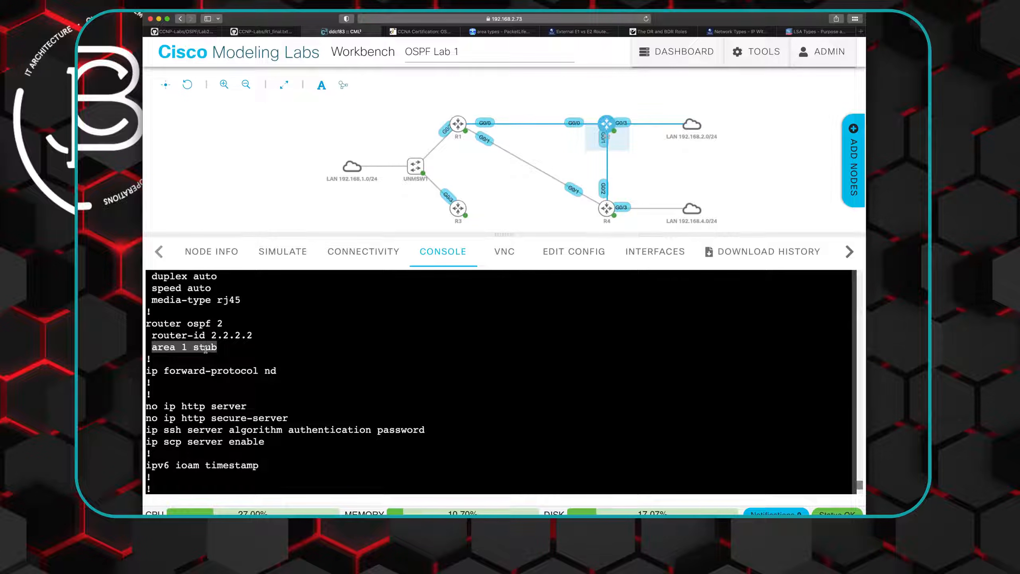
pyautogui.rightClick(205, 349)
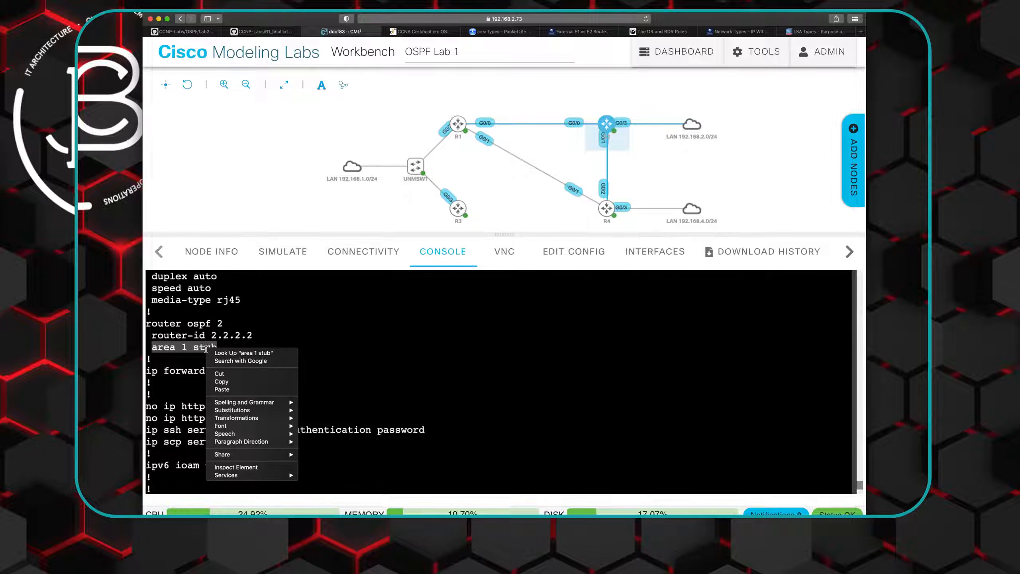
pyautogui.click(222, 382)
pyautogui.click(353, 424)
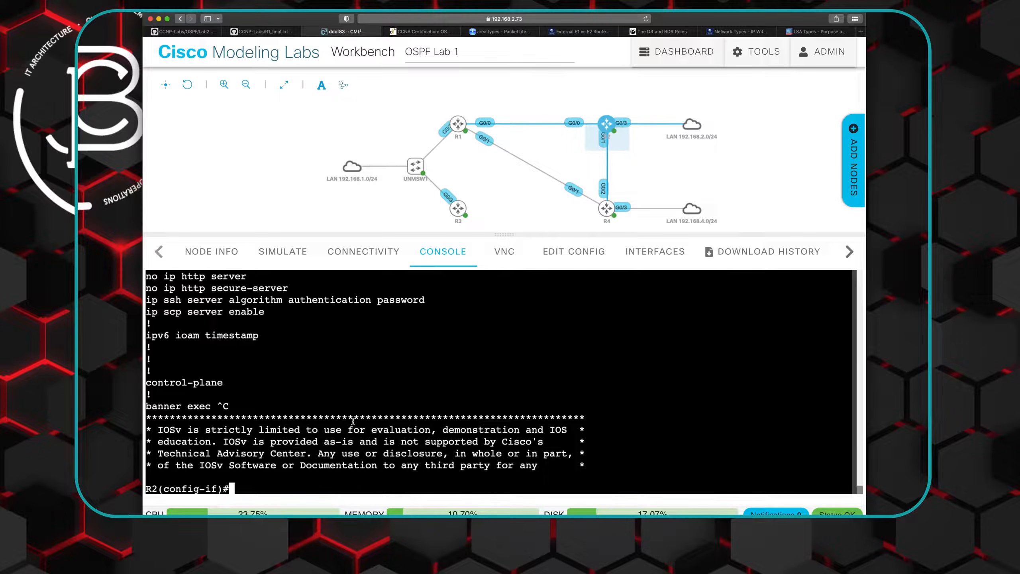
# - Enter R2's router ospf 2 configuration and remove the copied stub setting with "no area 1 stub"
pyautogui.write('router ospf')
pyautogui.write(' 2')
pyautogui.press('Return')
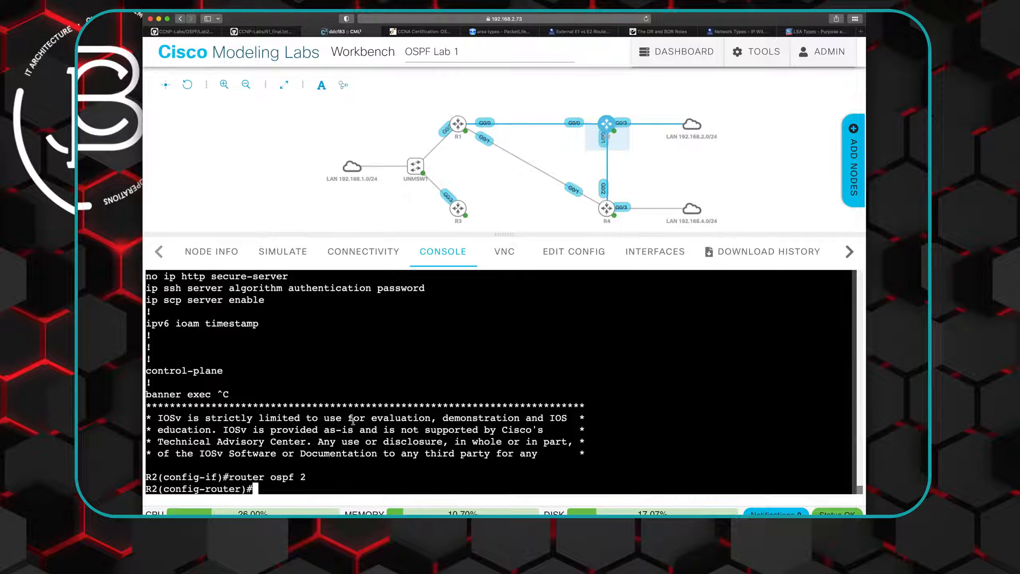
pyautogui.write('no')
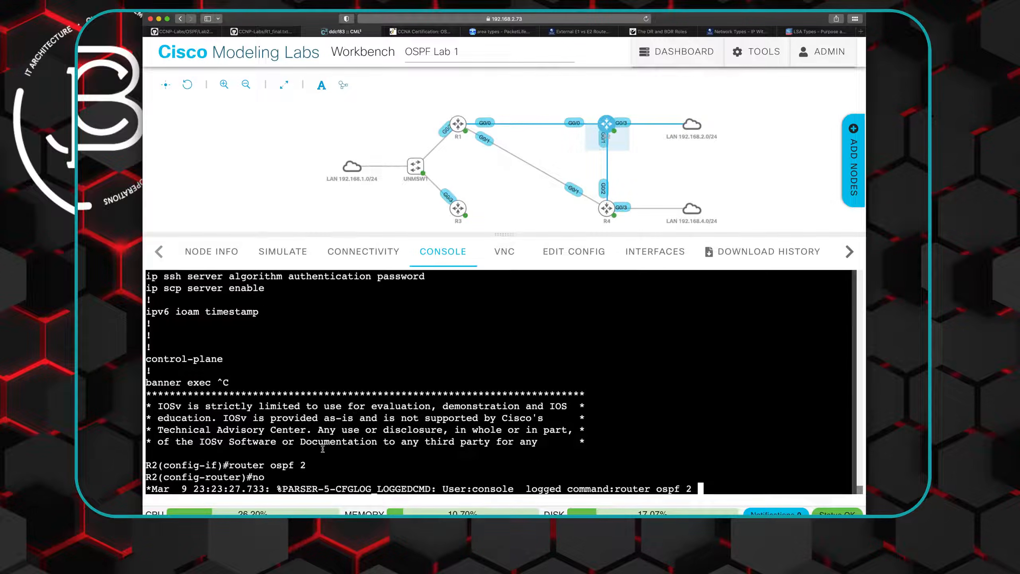
pyautogui.rightClick(702, 488)
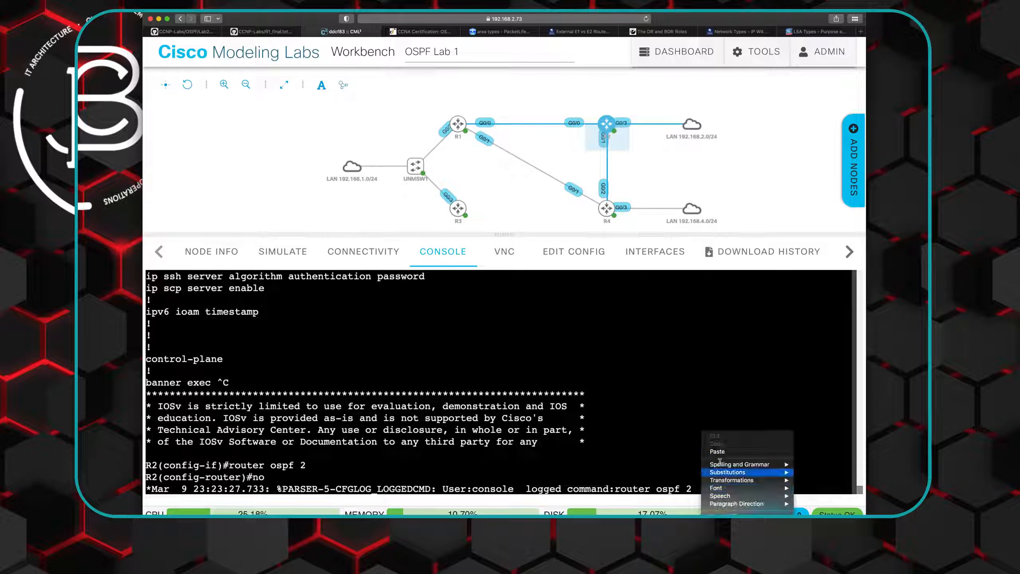
pyautogui.click(722, 451)
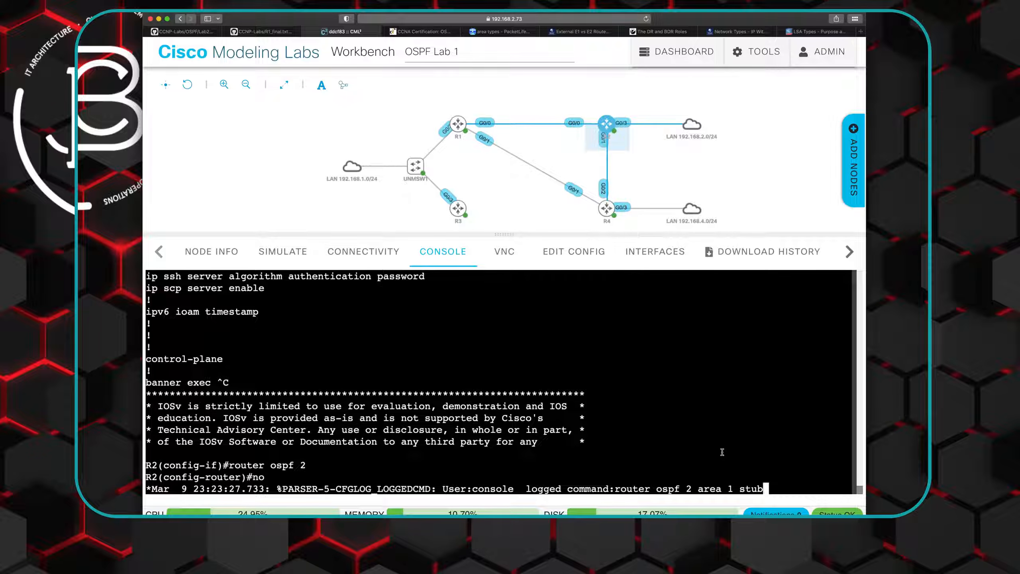
pyautogui.write('area 1 stub')
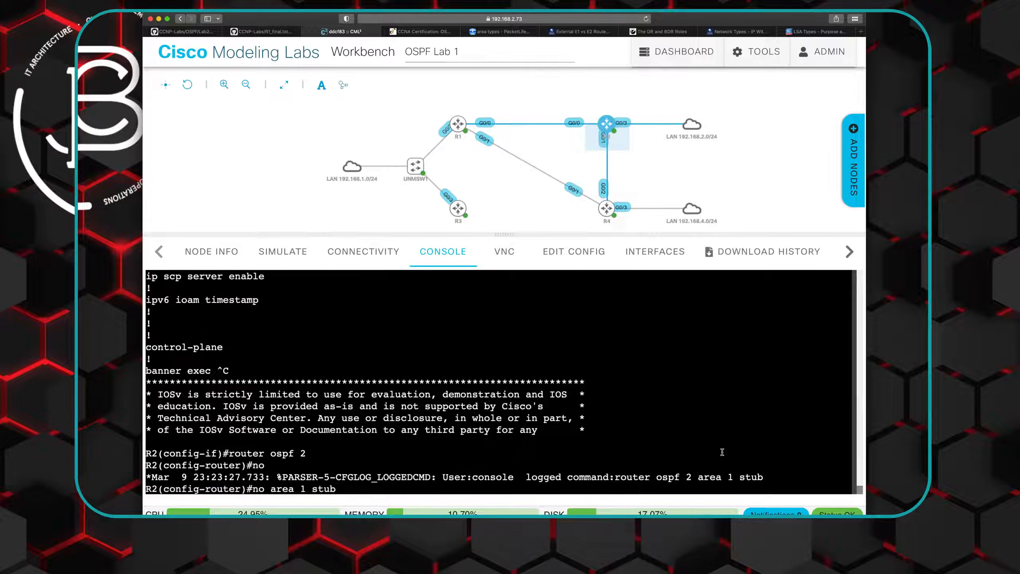
pyautogui.press('Return')
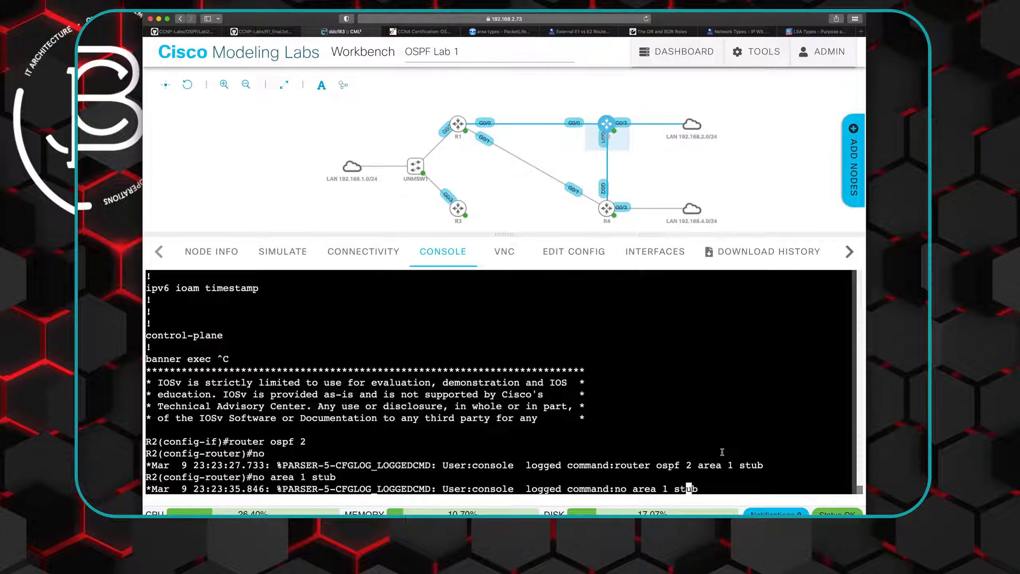
pyautogui.press('Right')
pyautogui.press('Right')
pyautogui.press('Right')
pyautogui.press('BackSpace')
pyautogui.press('BackSpace')
pyautogui.press('BackSpace')
pyautogui.press('BackSpace')
pyautogui.press('BackSpace')
pyautogui.press('BackSpace')
pyautogui.press('BackSpace')
pyautogui.press('BackSpace')
pyautogui.press('BackSpace')
pyautogui.press('BackSpace')
pyautogui.press('BackSpace')
pyautogui.press('BackSpace')
pyautogui.press('BackSpace')
pyautogui.press('BackSpace')
pyautogui.press('Return')
pyautogui.press('Return')
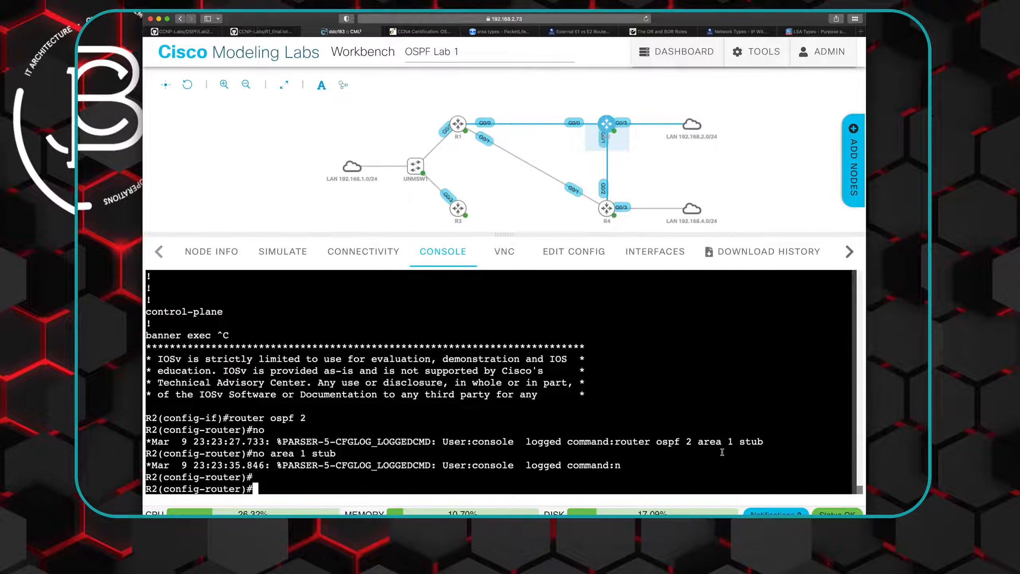
pyautogui.press('Up')
pyautogui.press('Up')
pyautogui.press('Up')
pyautogui.press('Up')
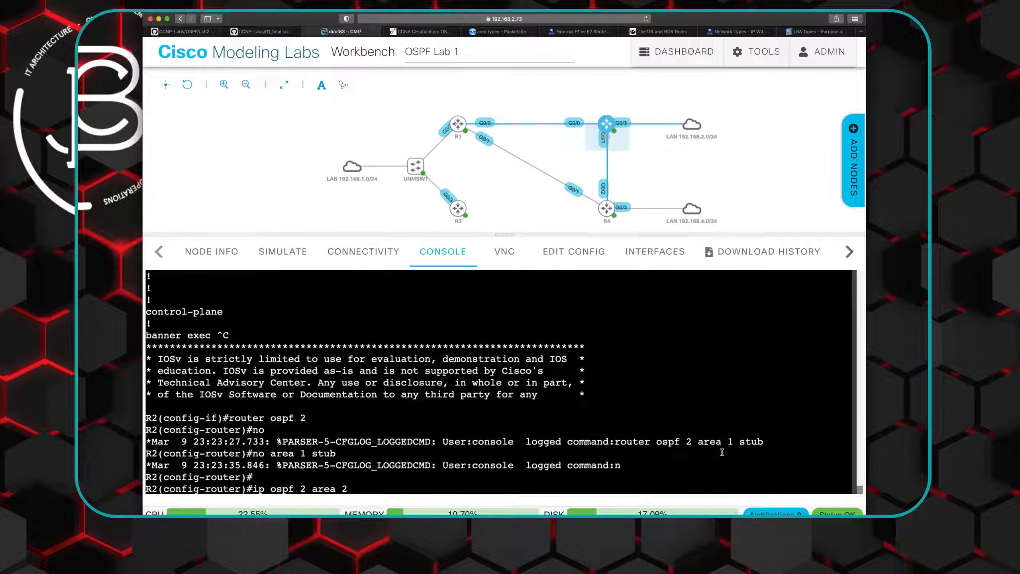
pyautogui.press('BackSpace')
pyautogui.press('BackSpace')
pyautogui.press('BackSpace')
pyautogui.press('BackSpace')
pyautogui.press('BackSpace')
pyautogui.press('BackSpace')
pyautogui.press('BackSpace')
pyautogui.press('BackSpace')
pyautogui.press('BackSpace')
pyautogui.press('BackSpace')
pyautogui.press('BackSpace')
pyautogui.press('BackSpace')
pyautogui.press('BackSpace')
pyautogui.press('BackSpace')
pyautogui.press('BackSpace')
pyautogui.press('BackSpace')
# - Configure area 2 as a stub under R2's OSPF process 2 with "area 2 stub"
pyautogui.write('are')
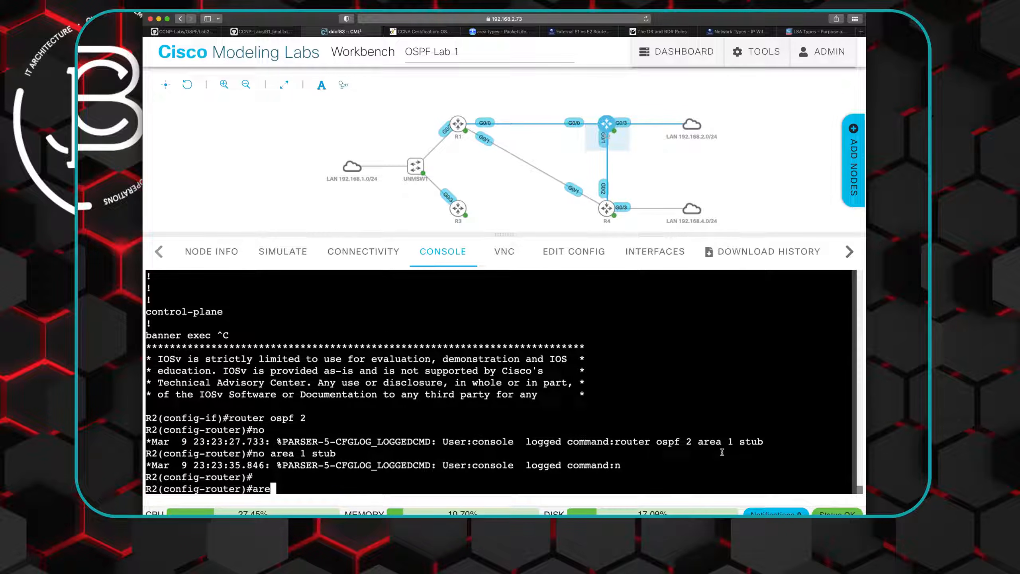
pyautogui.press('Tab')
pyautogui.write('2 st')
pyautogui.press('Tab')
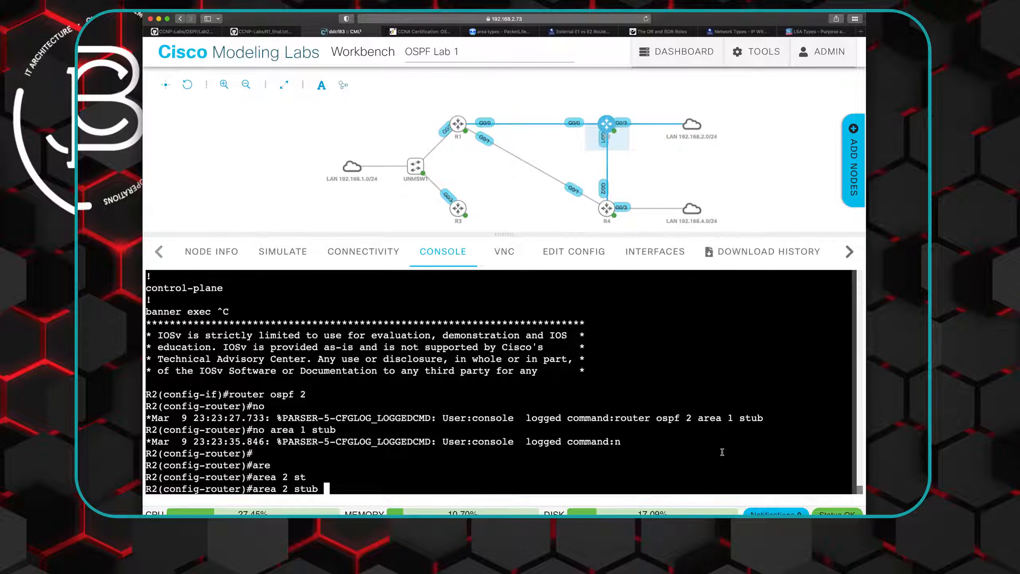
pyautogui.press('Return')
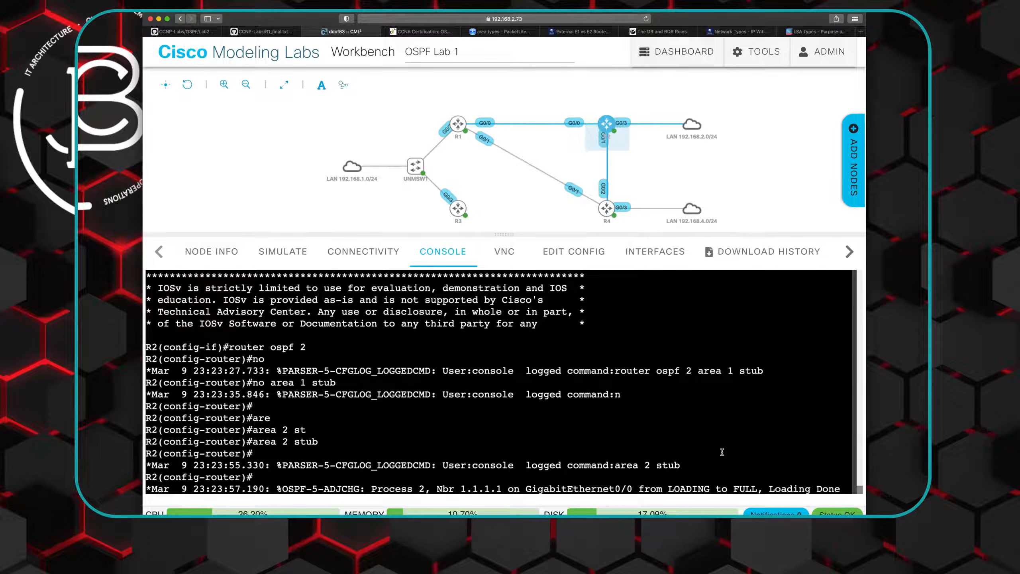
pyautogui.press('Return')
pyautogui.press('Return')
# - Check R2's OSPF adjacencies with "do show ip ospf neigh" and switch to the OSPF Lab 2 task page on GitHub
pyautogui.write('do show')
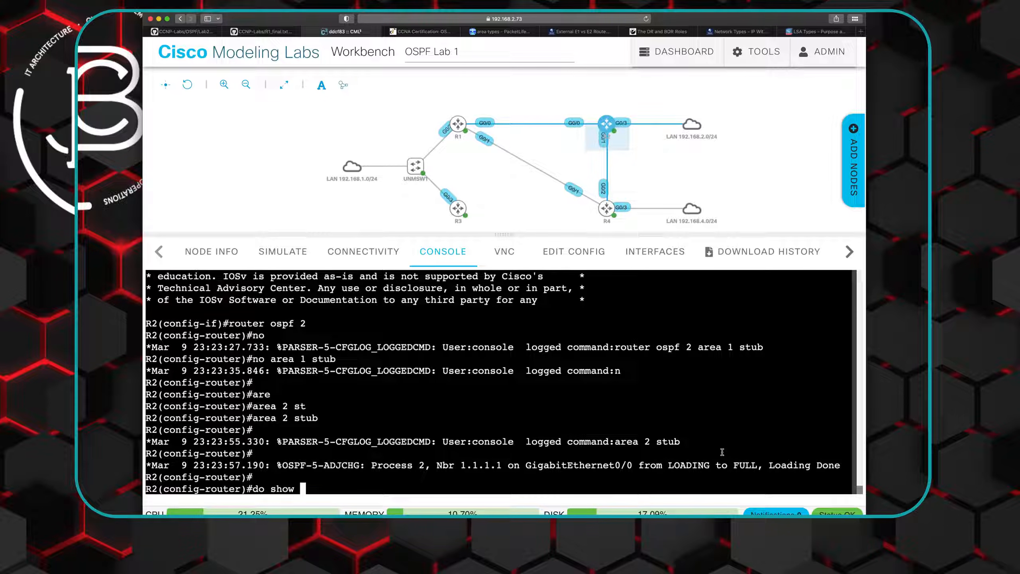
pyautogui.write('ip ospf neigh')
pyautogui.press('Return')
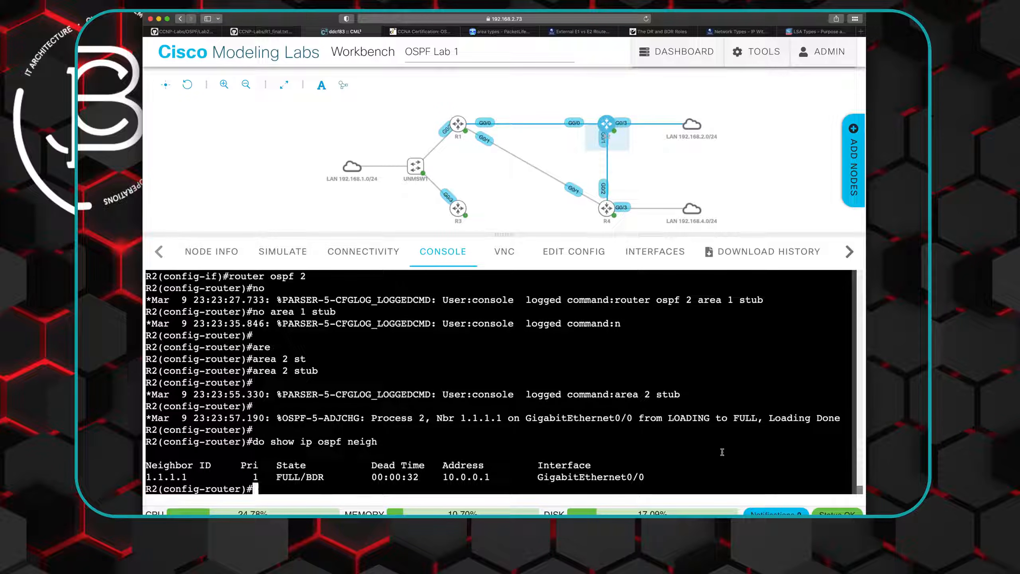
pyautogui.click(202, 32)
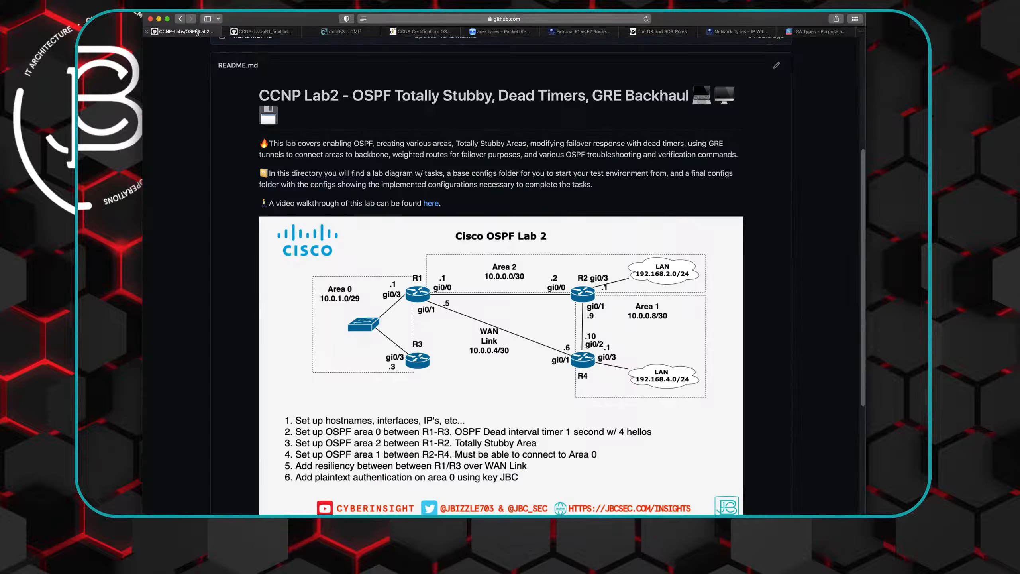
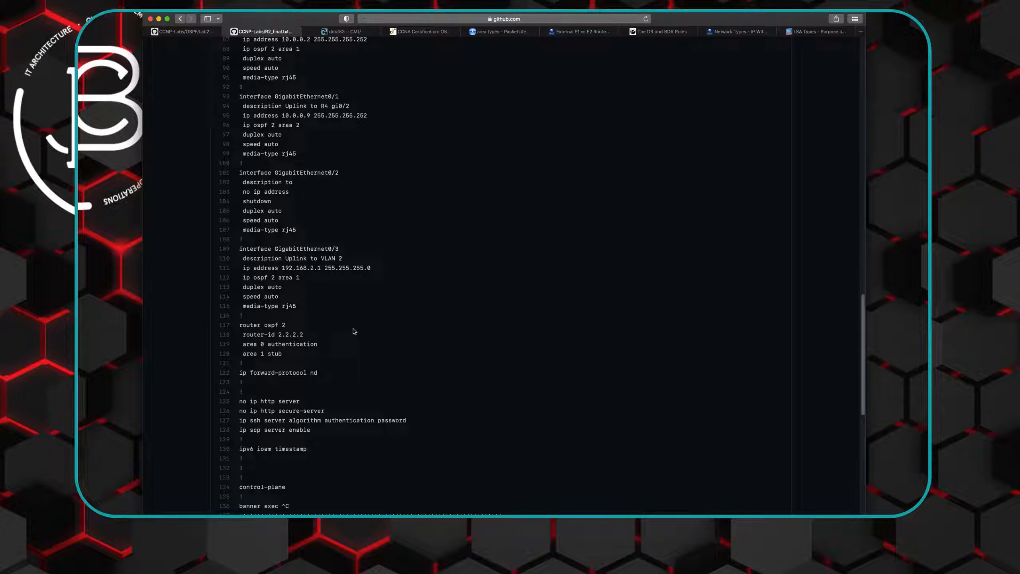
# - Return to R2's console in Cisco Modeling Labs and review the interface settings in its running configuration with "do show run"
pyautogui.click(345, 31)
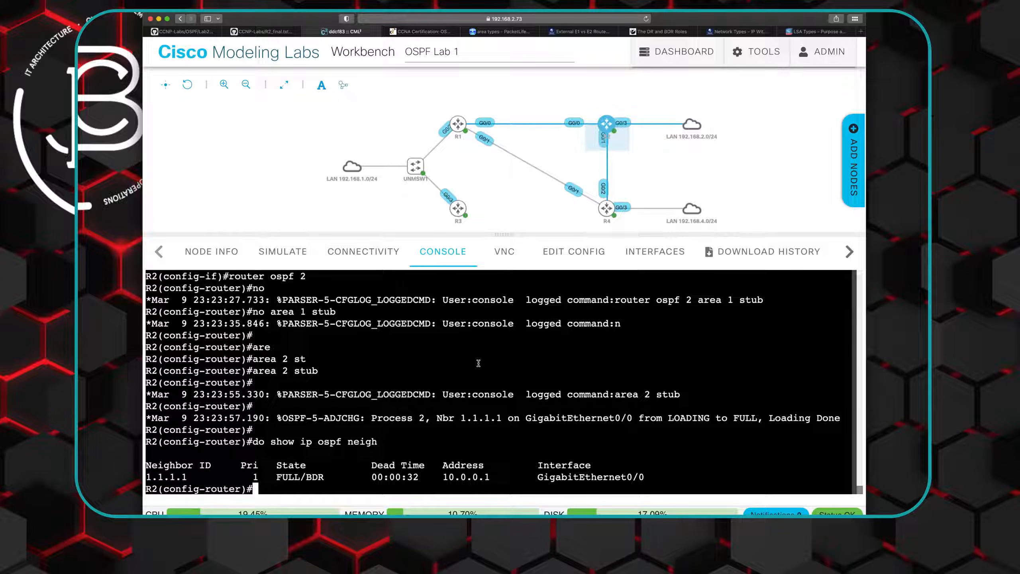
pyautogui.write('do show run')
pyautogui.press('Return')
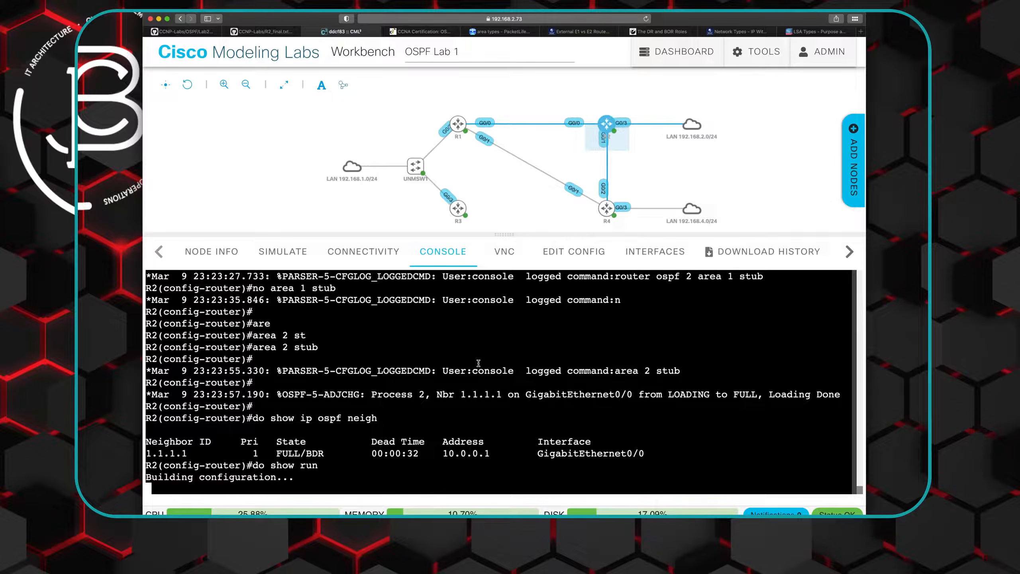
pyautogui.press('space')
pyautogui.press('space')
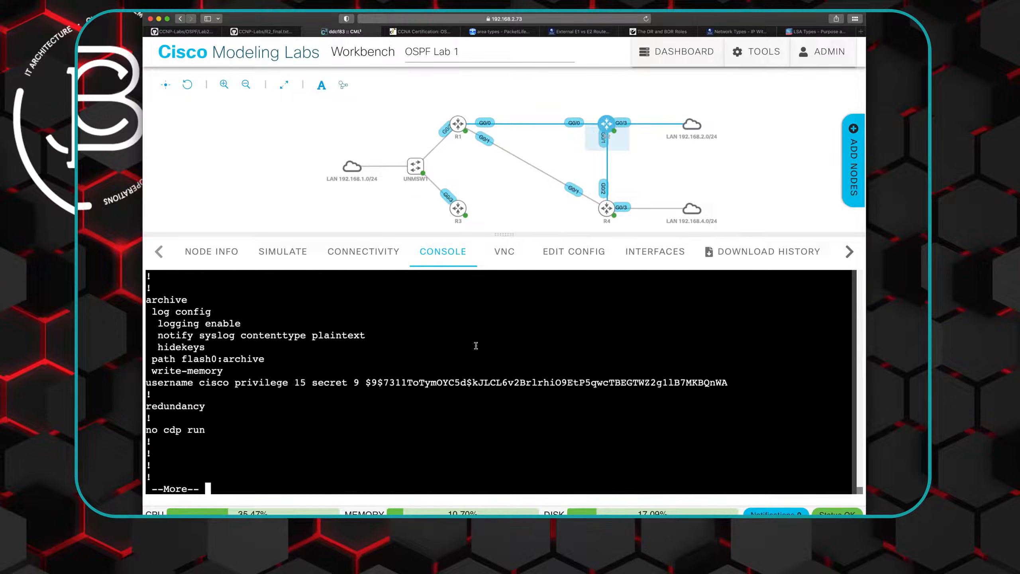
pyautogui.press('space')
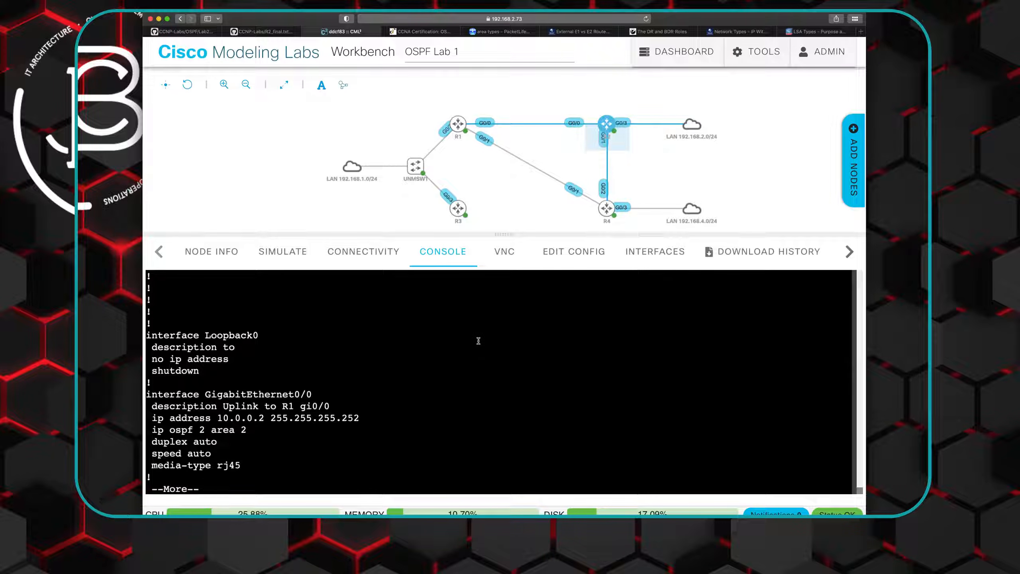
pyautogui.moveTo(605, 141)
pyautogui.press('space')
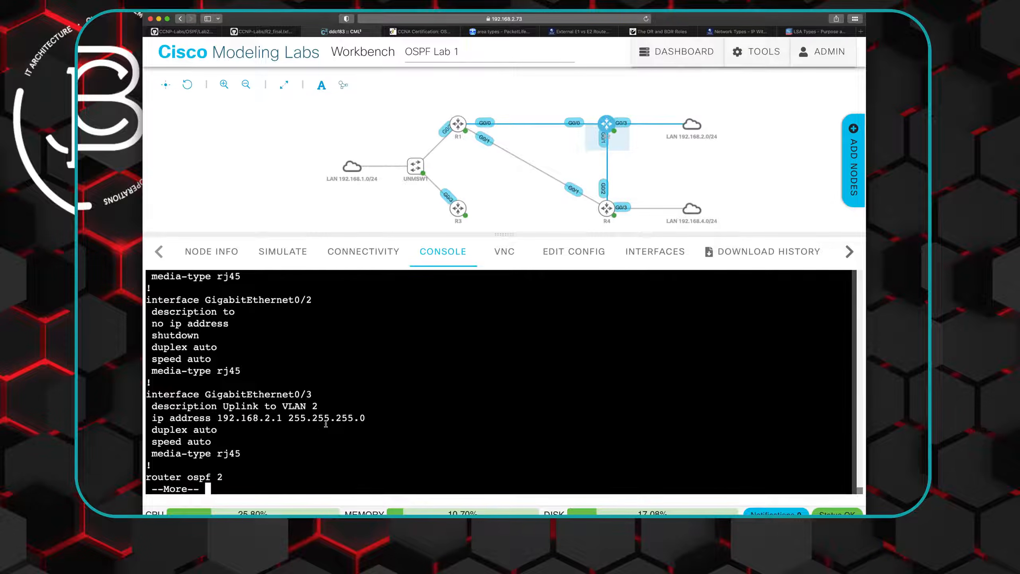
pyautogui.press('space')
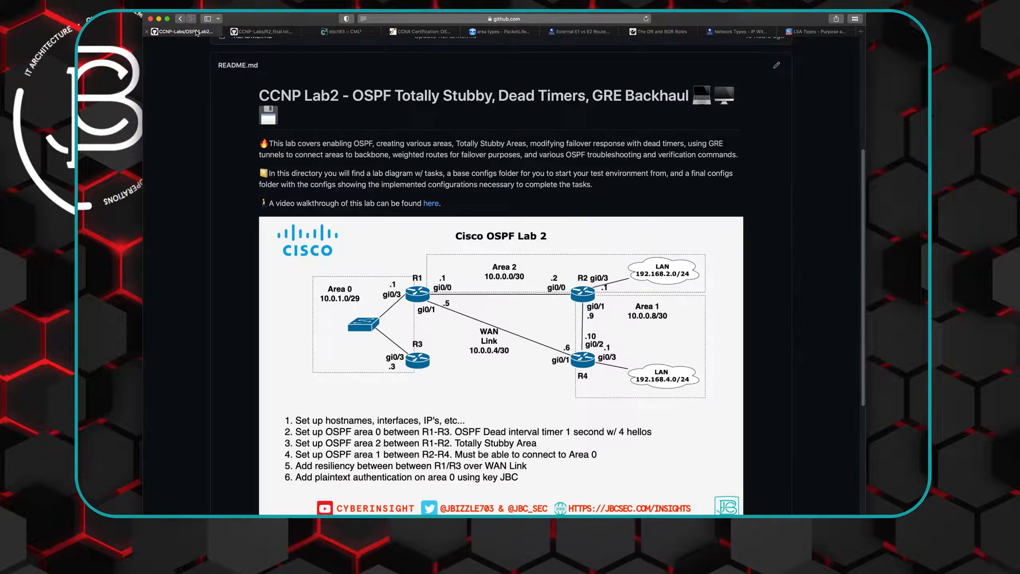
# - Check the lab diagram, copy the "ip ospf 2 area 2" line under GigabitEthernet0/1 from R2's final config, and return to R2's console
pyautogui.click(183, 32)
pyautogui.click(280, 35)
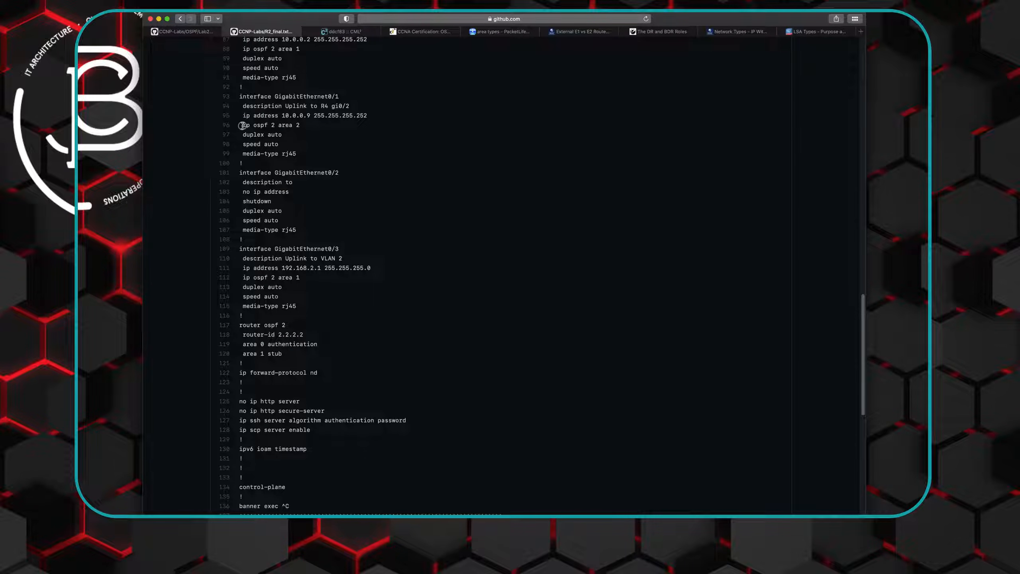
pyautogui.moveTo(244, 126); pyautogui.dragTo(301, 125)
pyautogui.rightClick(291, 125)
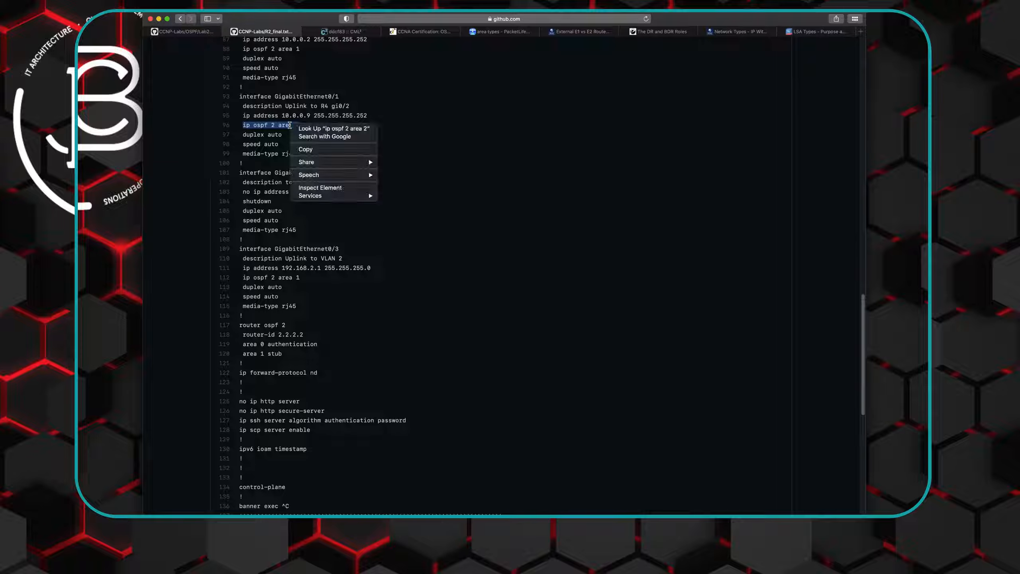
pyautogui.click(310, 151)
pyautogui.click(338, 32)
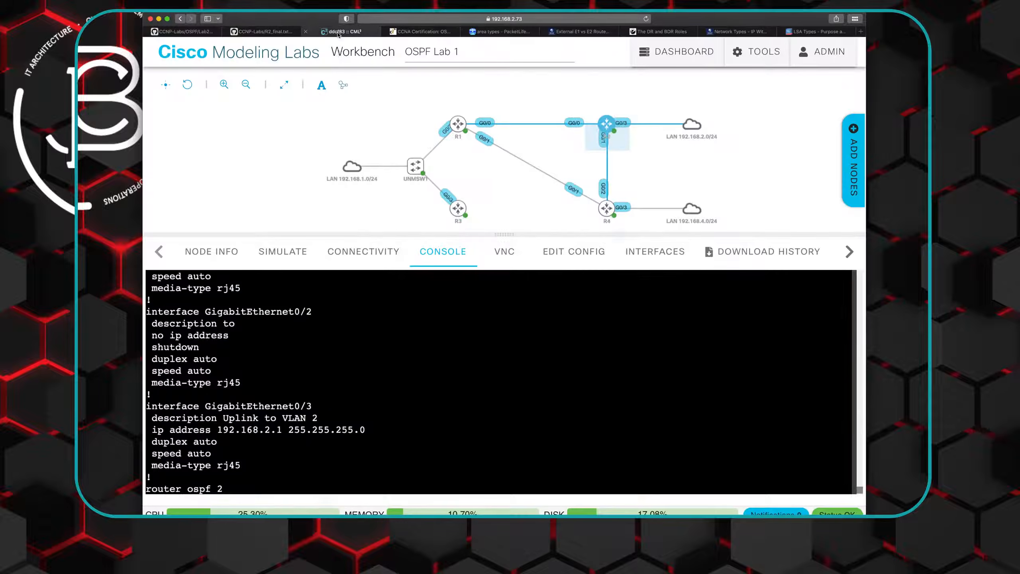
# - Leave the running configuration output and enter R2's interface configuration with "int gi0/1"
pyautogui.click(610, 135)
pyautogui.click(622, 120)
pyautogui.press('Return')
pyautogui.write('int gi0/1')
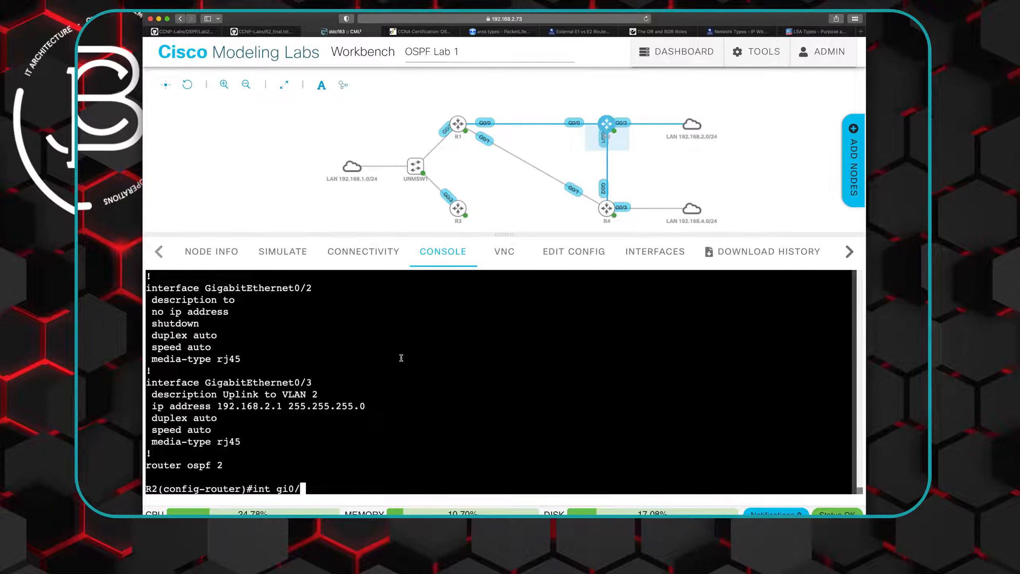
pyautogui.press('Return')
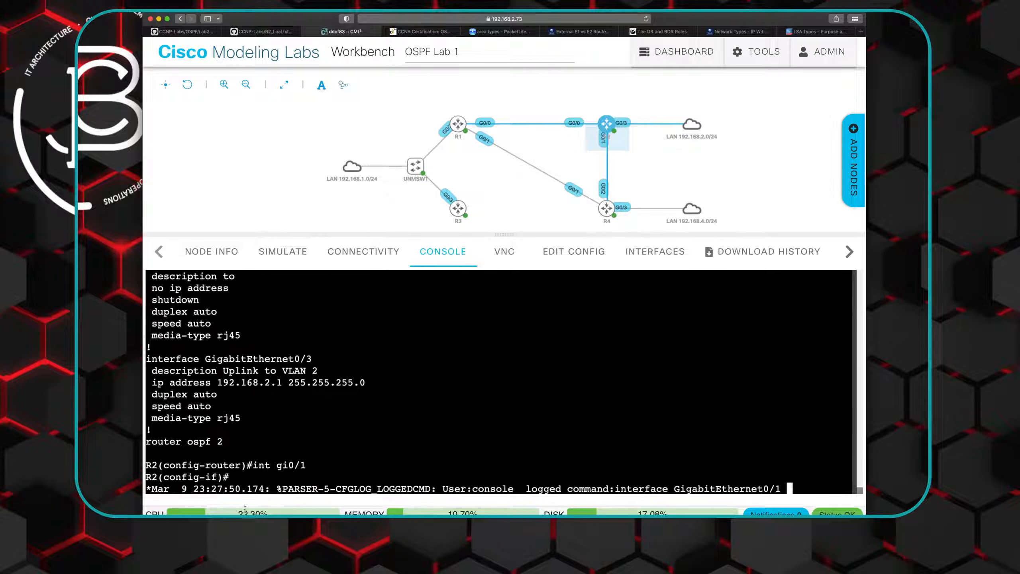
# - Paste the copied OSPF line on R2's gi0/1 and change it to "ip ospf 2 area 1" before applying it
pyautogui.rightClick(614, 473)
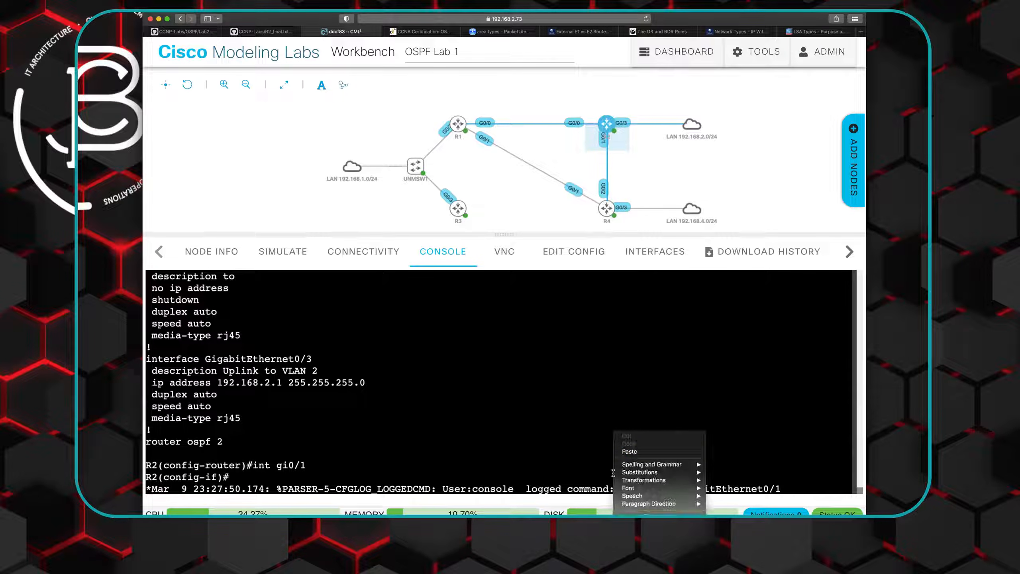
pyautogui.click(636, 451)
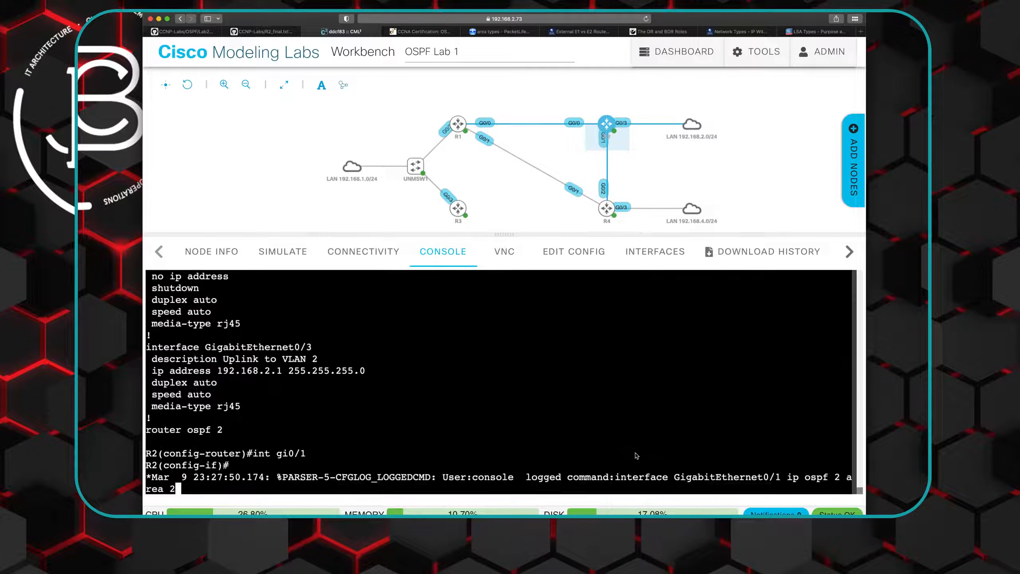
pyautogui.press('BackSpace')
pyautogui.write('1')
pyautogui.press('Return')
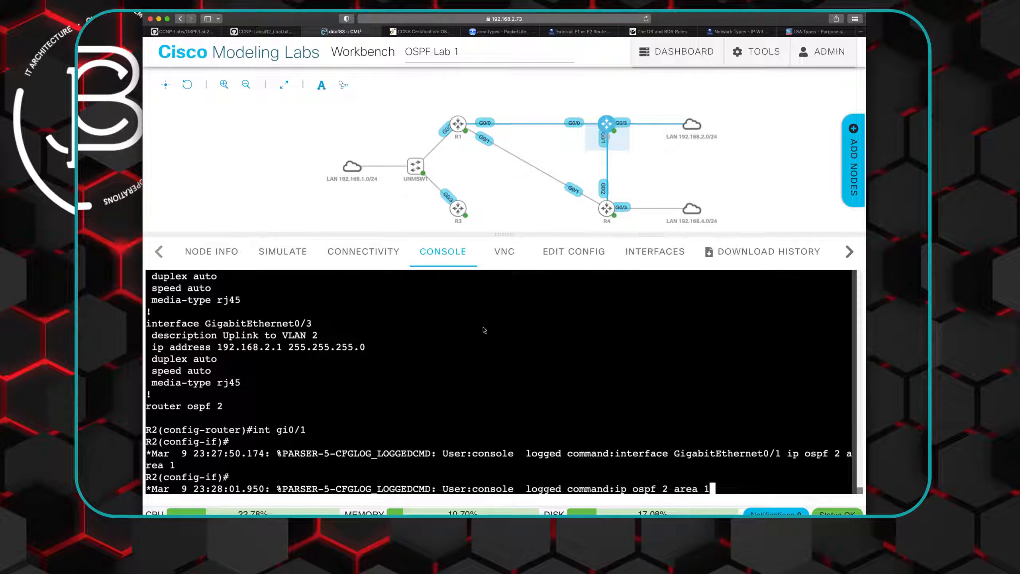
# - Open R4_final.txt from the lab's Final Configs folder on GitHub and examine its interface and router ospf sections
pyautogui.click(276, 32)
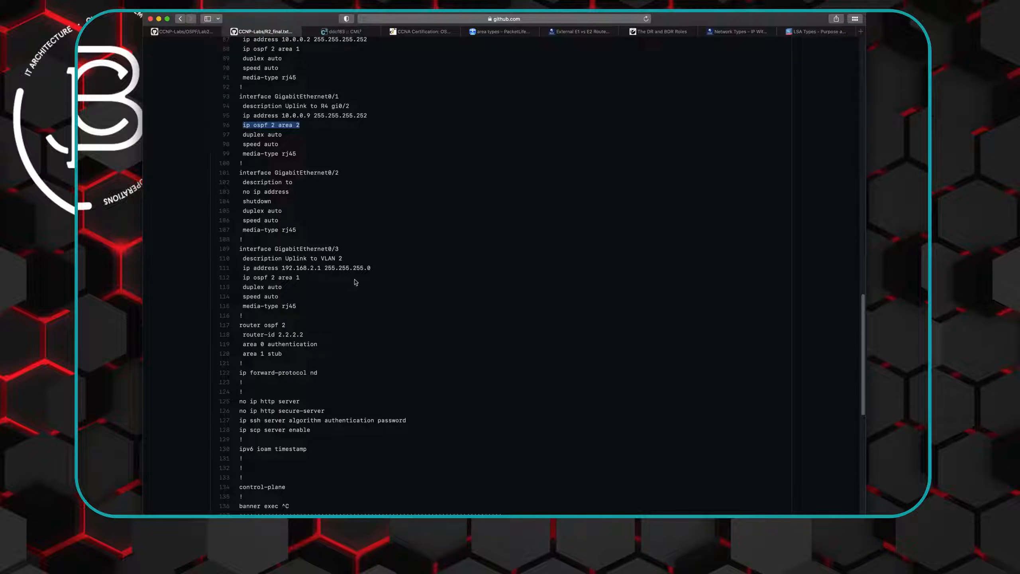
pyautogui.scroll(-1, 353, 283)
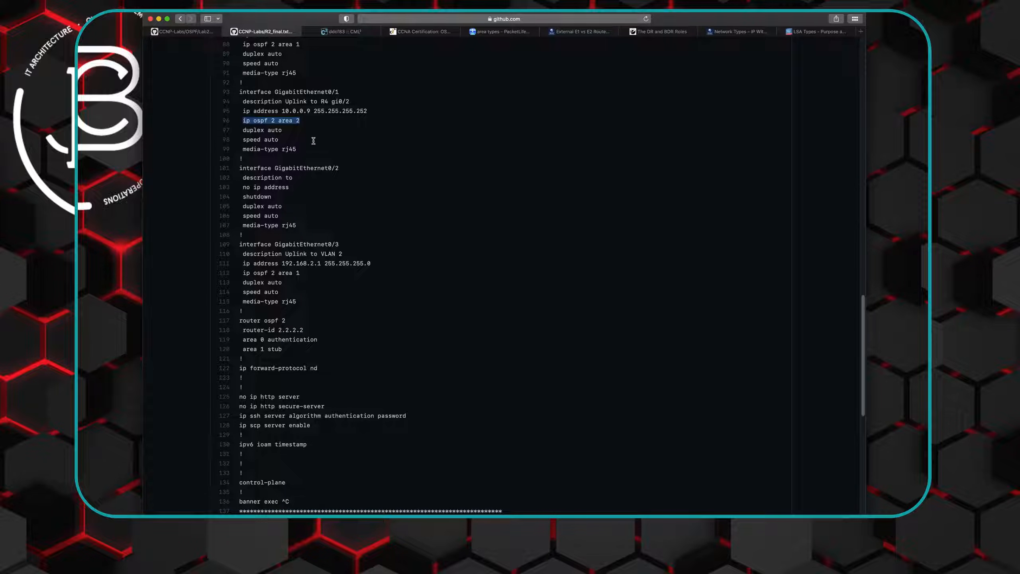
pyautogui.click(180, 19)
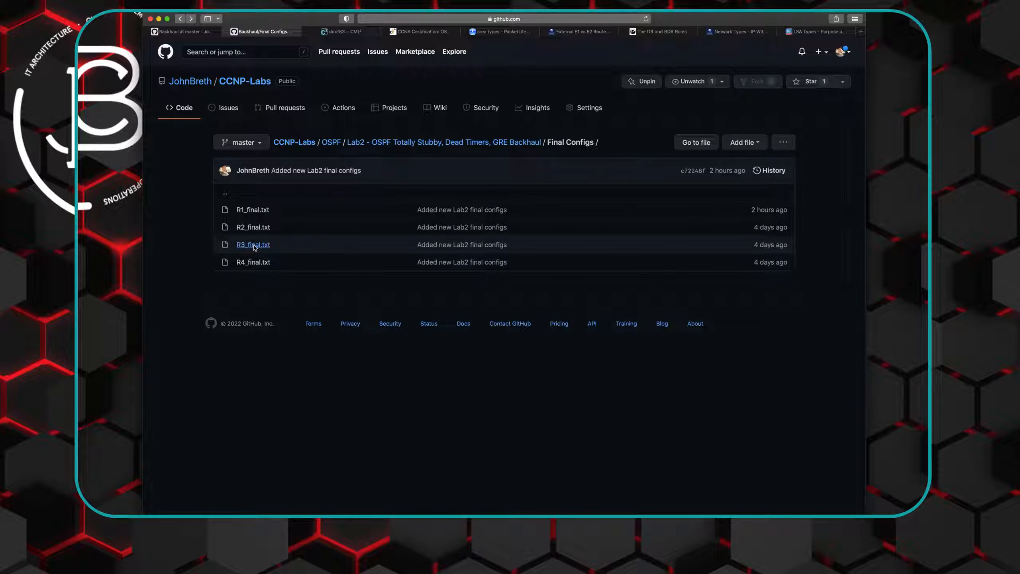
pyautogui.click(204, 32)
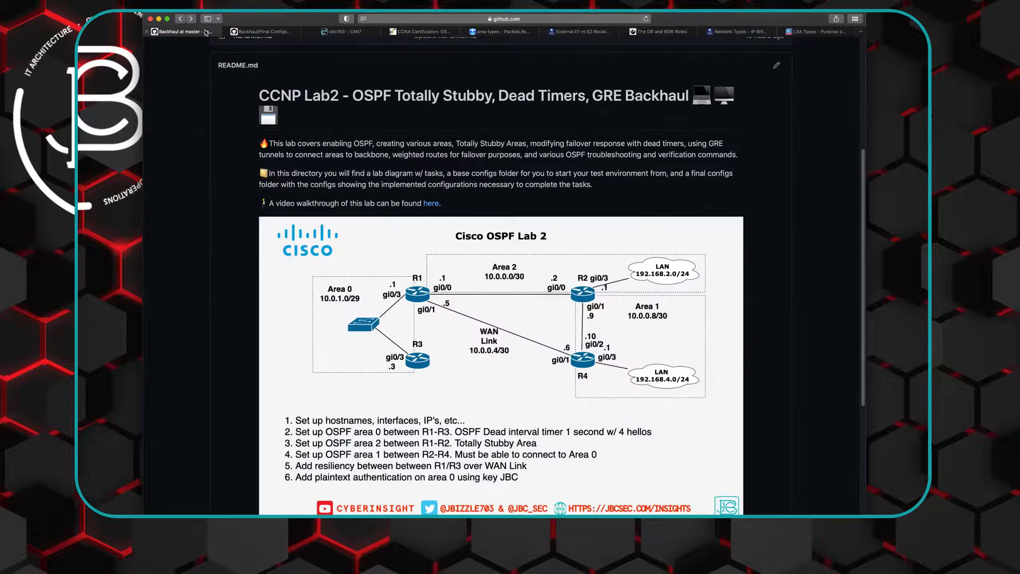
pyautogui.click(258, 32)
pyautogui.click(250, 262)
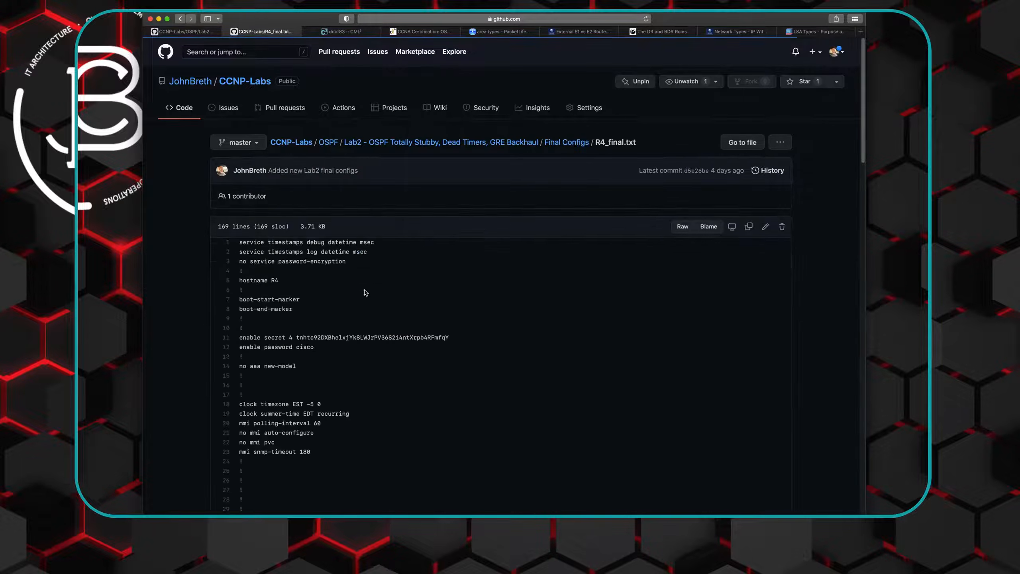
pyautogui.scroll(-10, 365, 294)
pyautogui.scroll(-10, 365, 294)
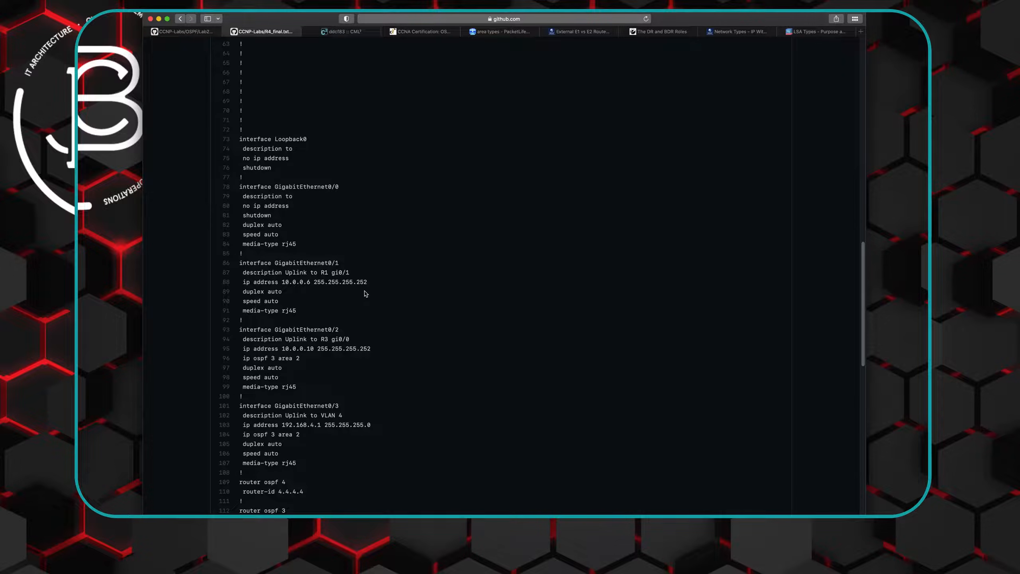
pyautogui.scroll(-2, 366, 294)
pyautogui.scroll(-1, 369, 292)
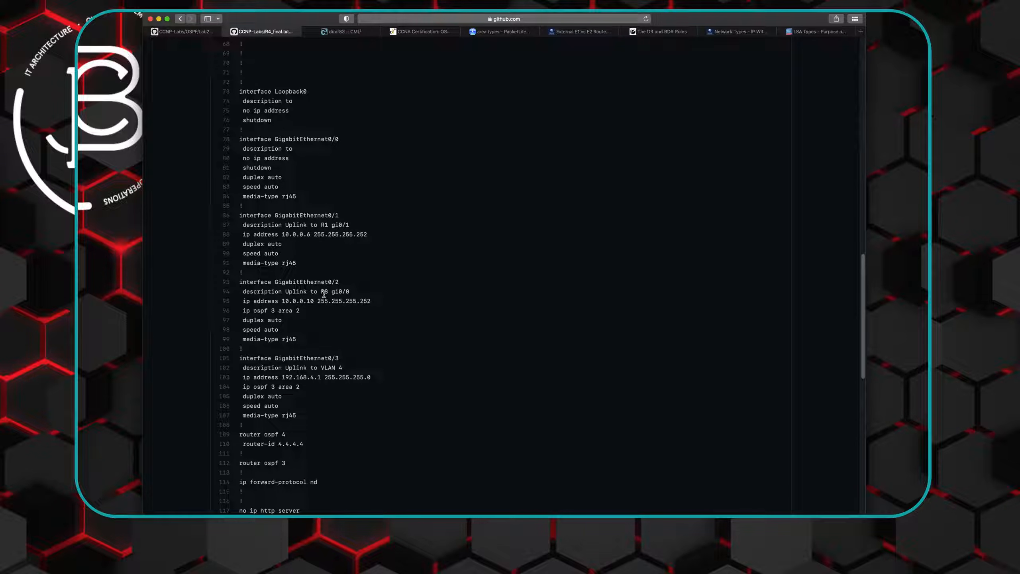
# - Compare R4's interfaces and area in the OSPF Lab 2 diagram with the interface settings in R4_final.txt
pyautogui.click(197, 32)
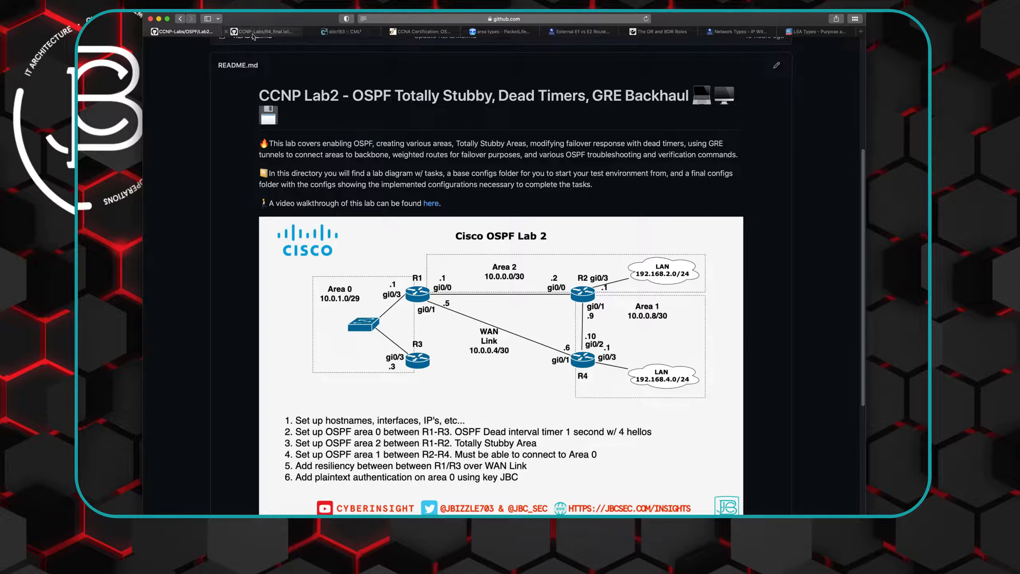
pyautogui.moveTo(254, 36)
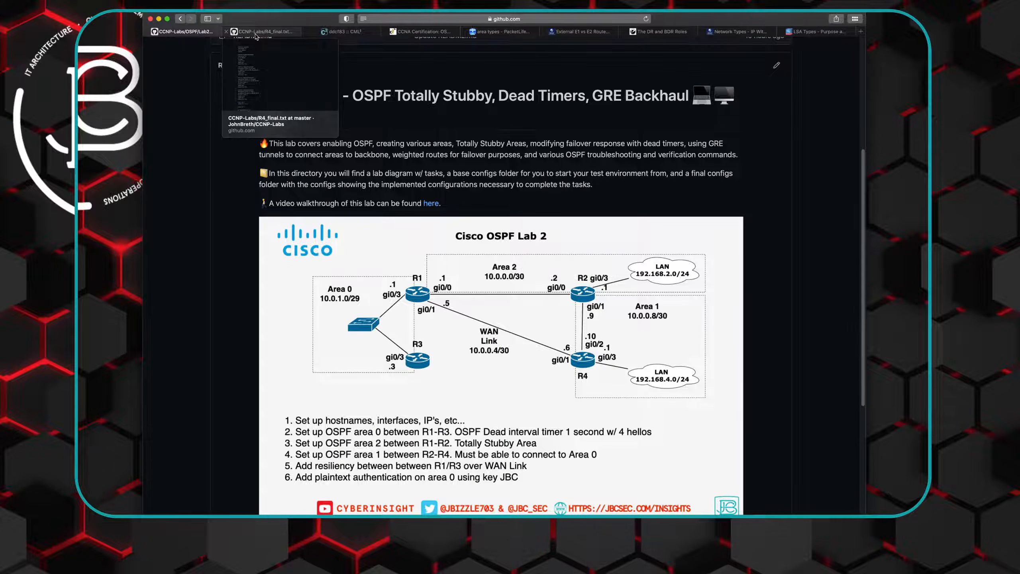
pyautogui.click(256, 36)
pyautogui.scroll(1, 351, 302)
pyautogui.scroll(-1, 351, 302)
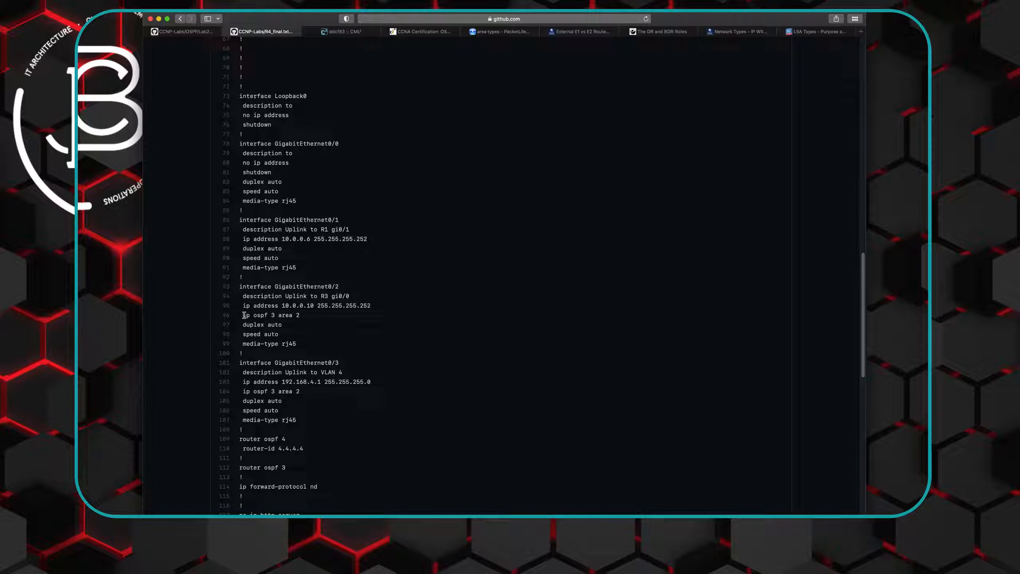
# - Copy the "ip ospf 3 area 2" line under GigabitEthernet0/2 in R4_final.txt
pyautogui.moveTo(243, 316); pyautogui.dragTo(300, 315)
pyautogui.rightClick(283, 315)
pyautogui.click(315, 340)
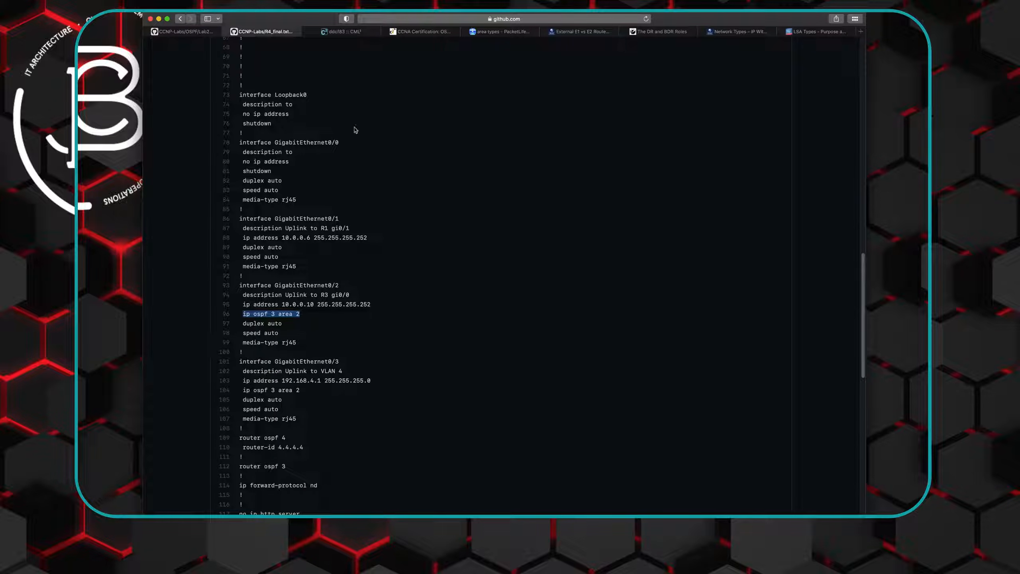
# - Copy the "router ospf 4" and "router-id 4.4.4.4" lines from R4_final.txt and switch to Cisco Modeling Labs
pyautogui.scroll(-3, 358, 149)
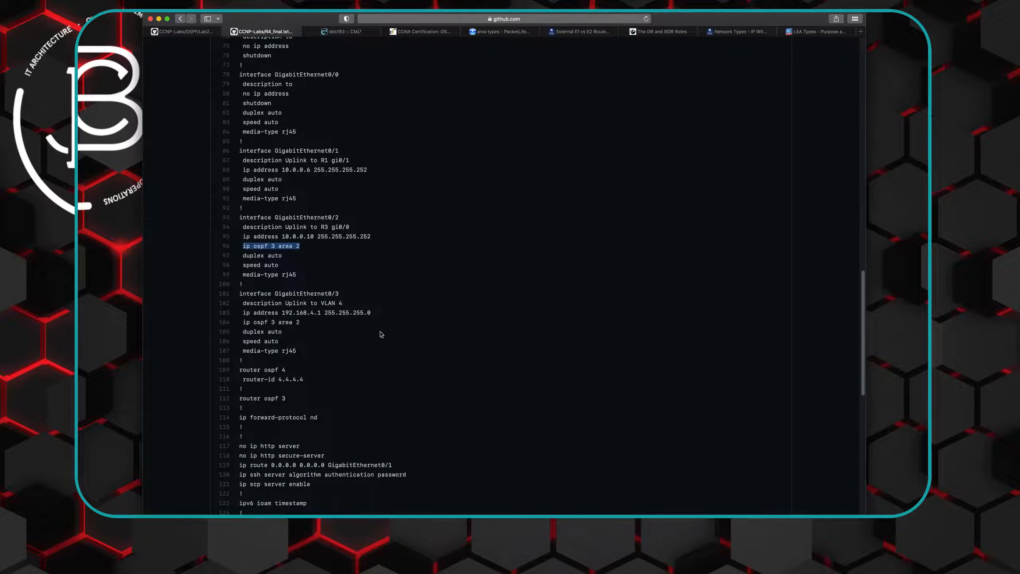
pyautogui.moveTo(240, 366); pyautogui.dragTo(303, 375)
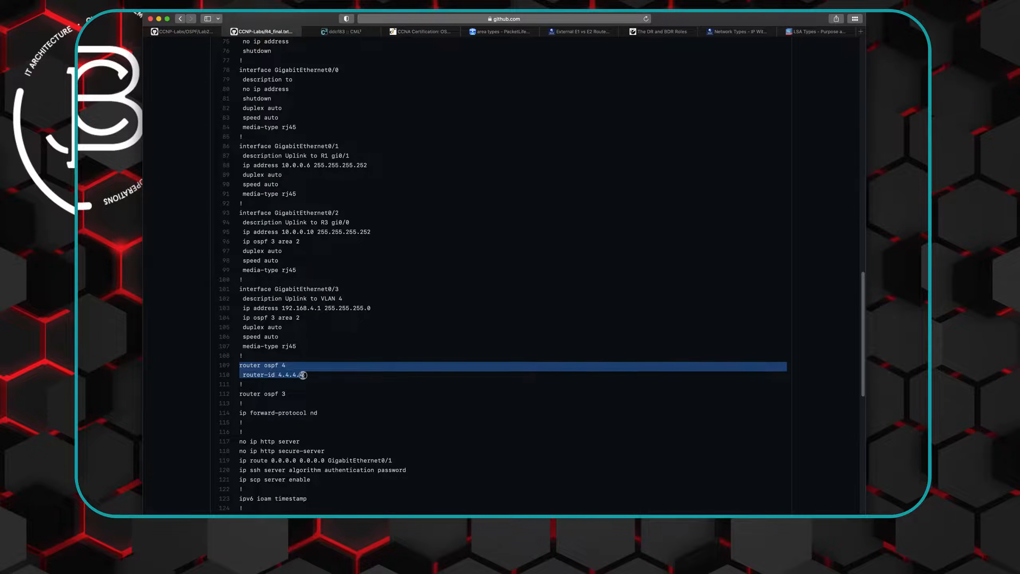
pyautogui.scroll(1, 282, 370)
pyautogui.rightClick(264, 371)
pyautogui.click(283, 396)
pyautogui.click(346, 32)
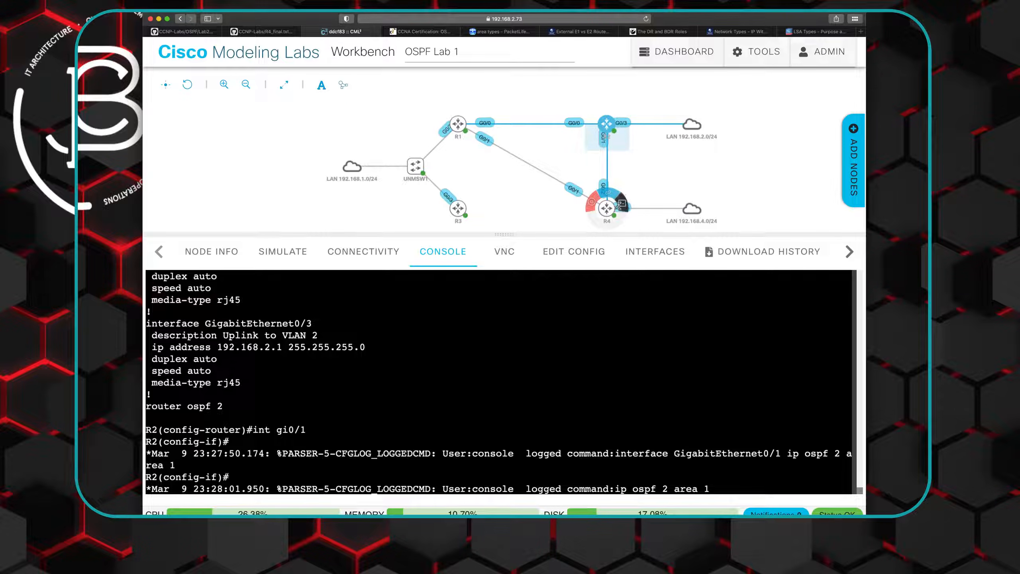
# - Open R4's console, enter privileged mode with the enable password, and start global configuration with "conf t"
pyautogui.click(621, 204)
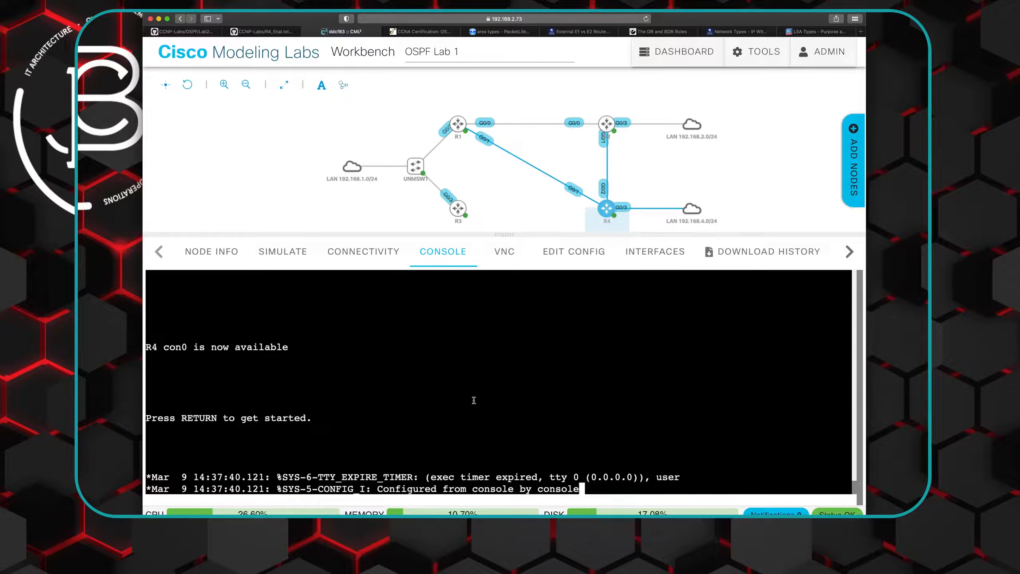
pyautogui.press('Return')
pyautogui.write('en')
pyautogui.press('Return')
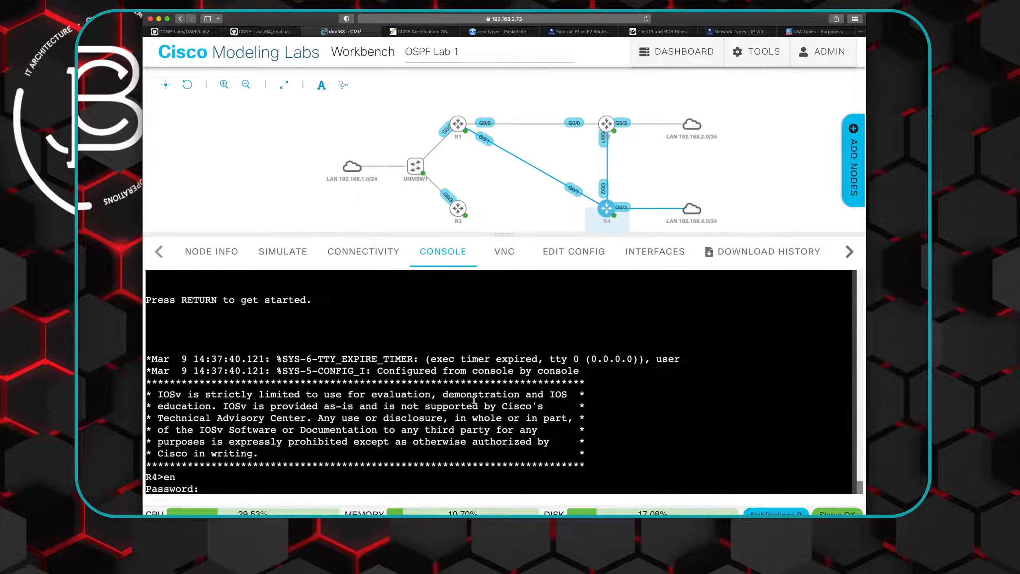
pyautogui.press('Return')
pyautogui.write('conf t')
pyautogui.press('Return')
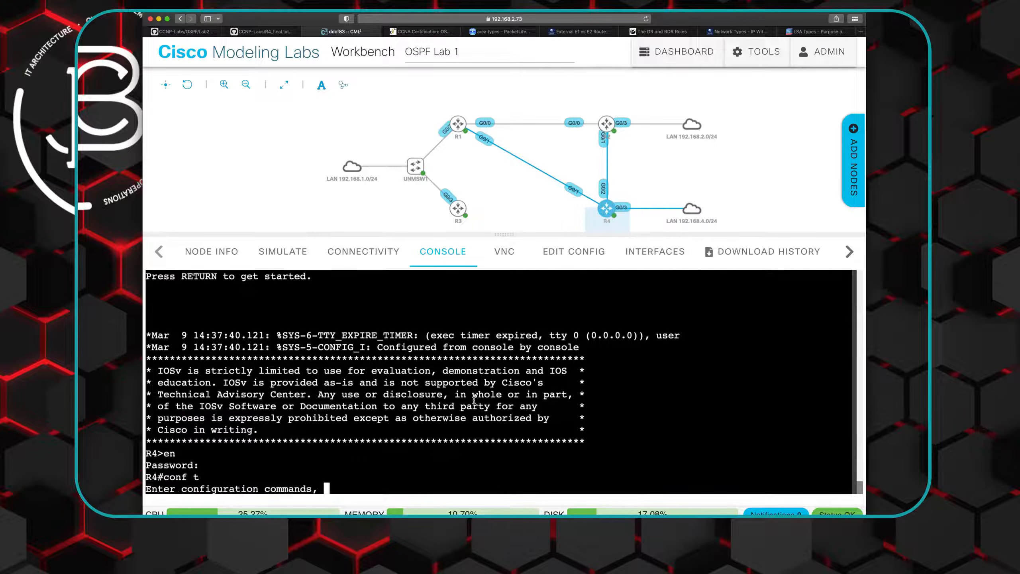
# - Paste the copied "router ospf 4" and "router-id 4.4.4.4" lines on R4, and enter interface configuration with "int gi0/2"
pyautogui.rightClick(275, 485)
pyautogui.click(292, 452)
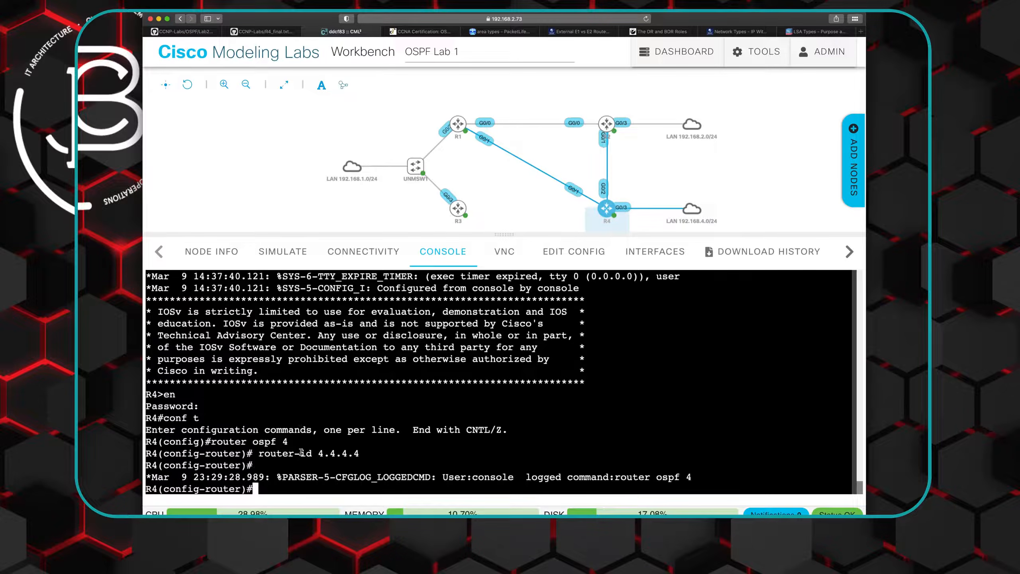
pyautogui.write('int gi0/2')
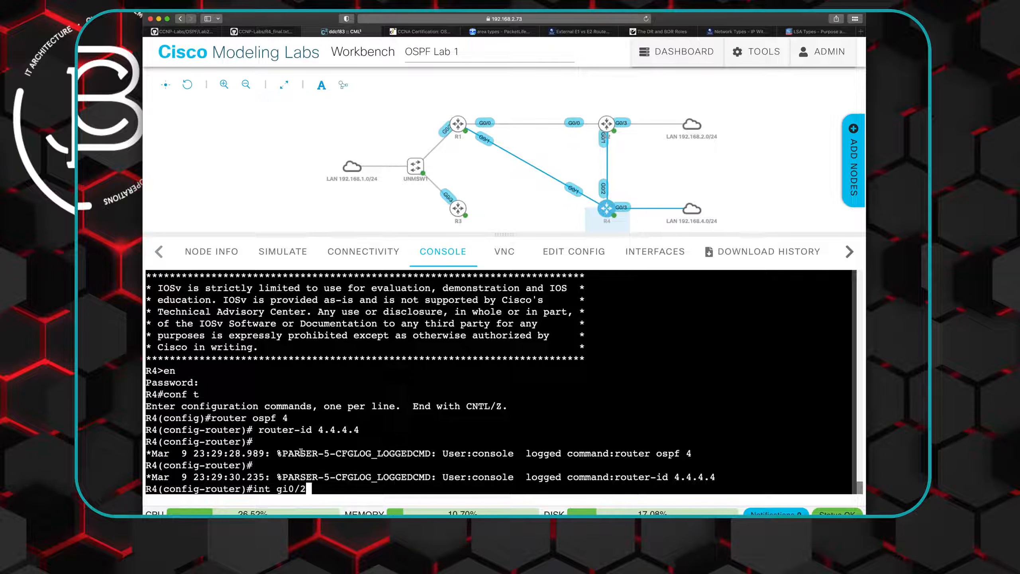
pyautogui.press('Return')
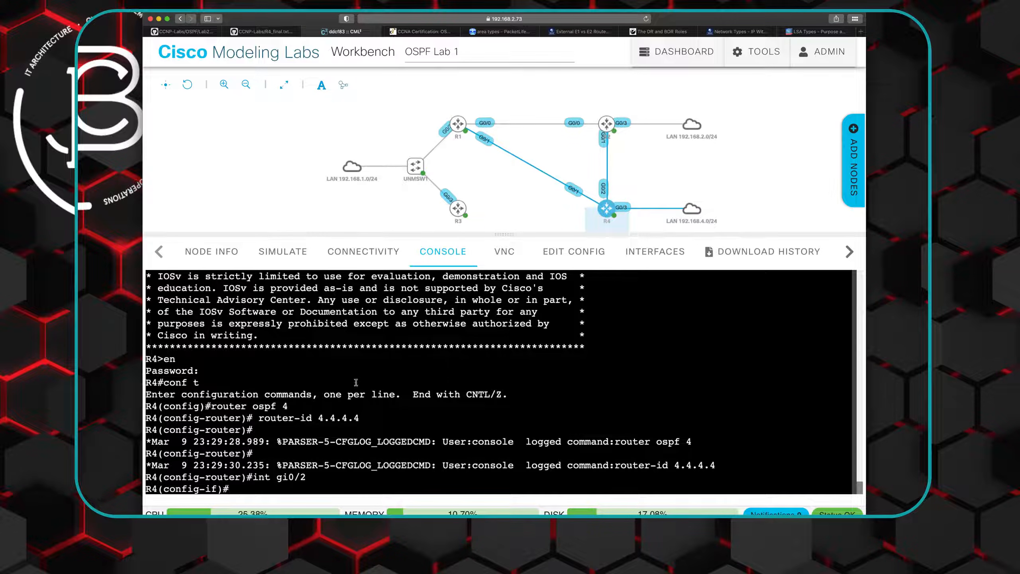
# - Check the Lab 2 diagram in the README and the "ip ospf 3 area 2" line under GigabitEthernet0/2 in R4_final.txt
pyautogui.click(175, 33)
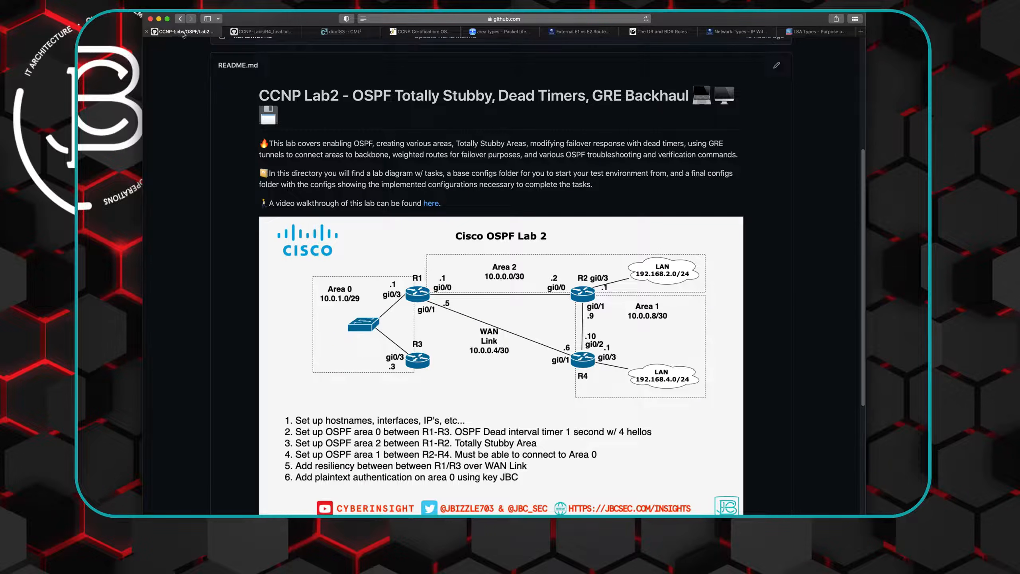
pyautogui.click(259, 32)
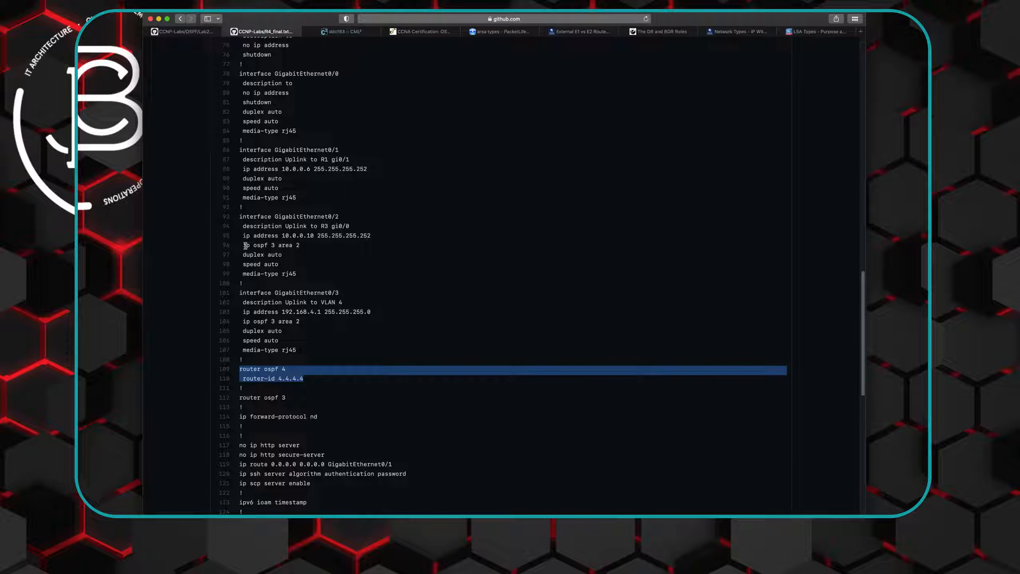
pyautogui.moveTo(243, 246); pyautogui.dragTo(276, 246)
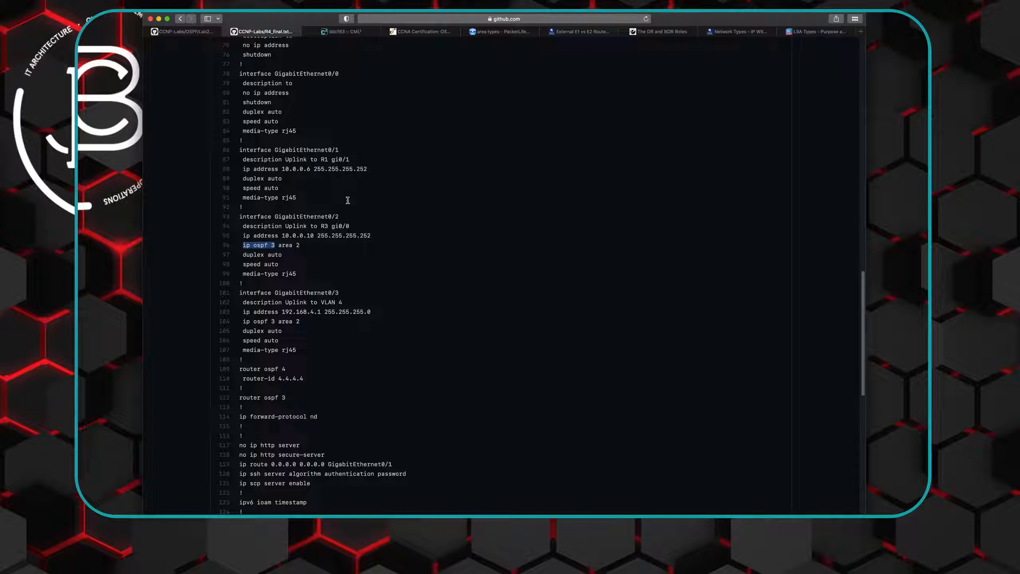
pyautogui.click(264, 249)
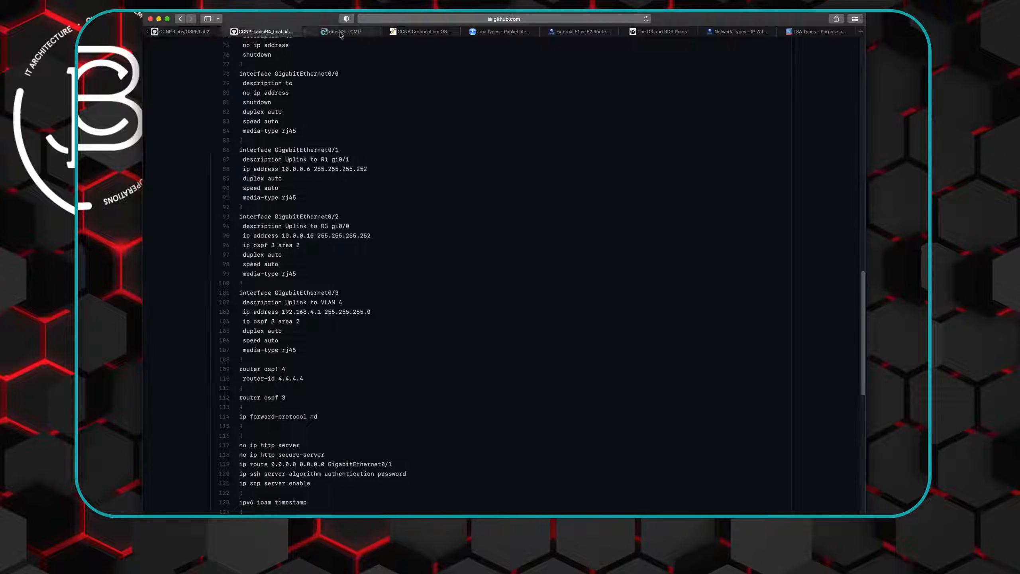
# - Return to Cisco Modeling Labs and put R4's GigabitEthernet0/2 into OSPF area 1 with "ip ospf 4 area 1"
pyautogui.moveTo(341, 35)
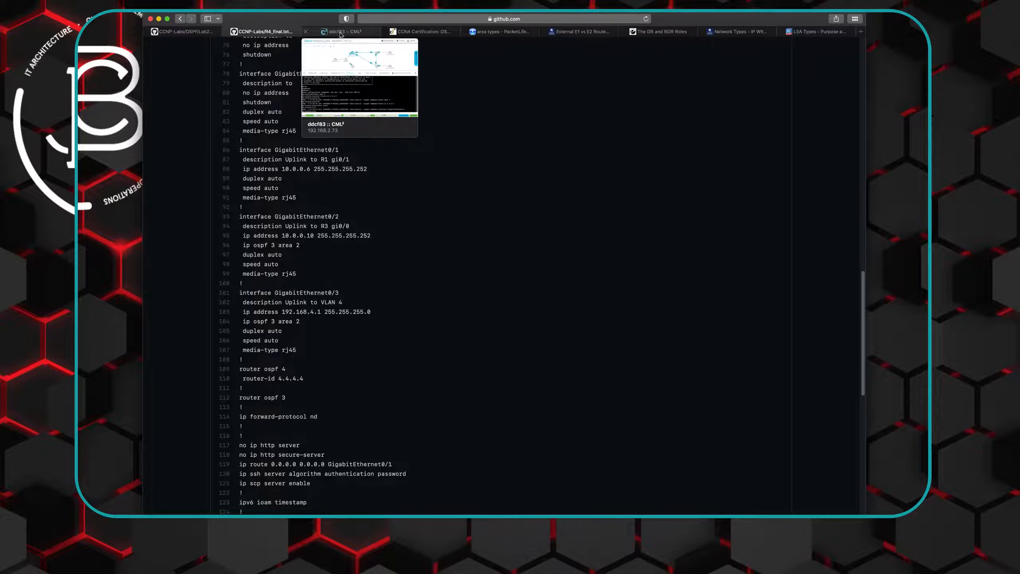
pyautogui.click(340, 33)
pyautogui.write('ip')
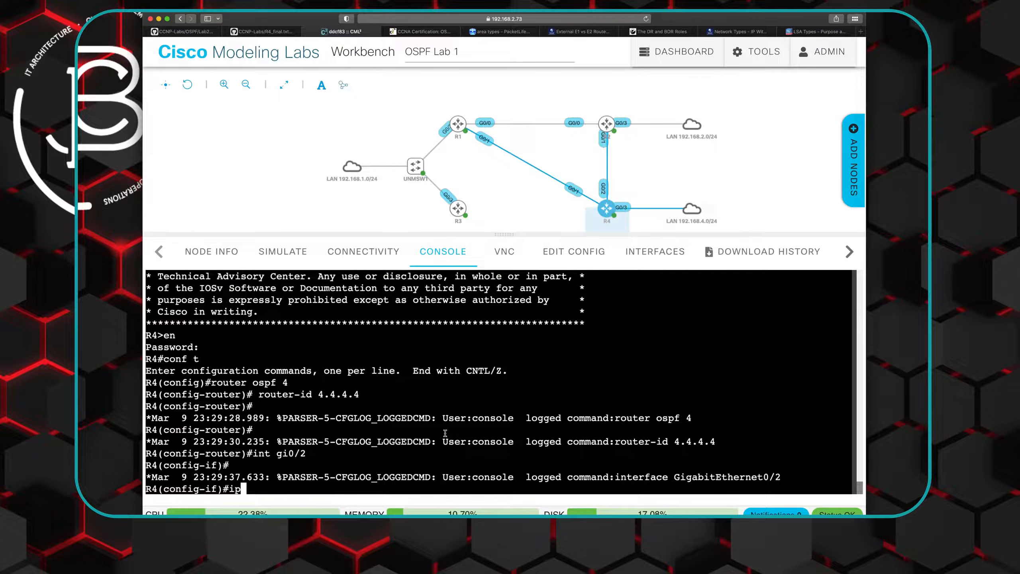
pyautogui.click(255, 35)
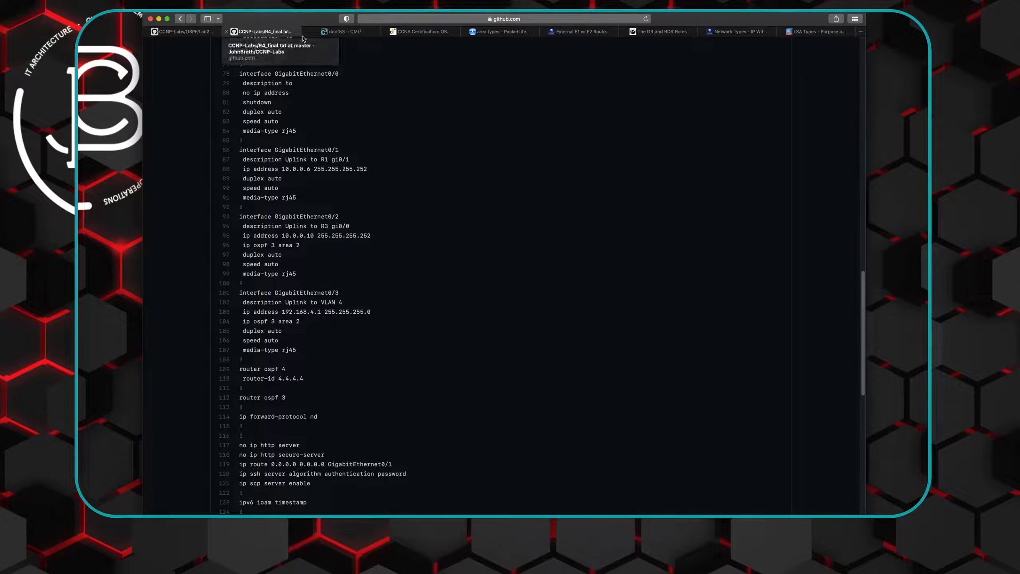
pyautogui.click(338, 32)
pyautogui.write('ospf 4 area 1')
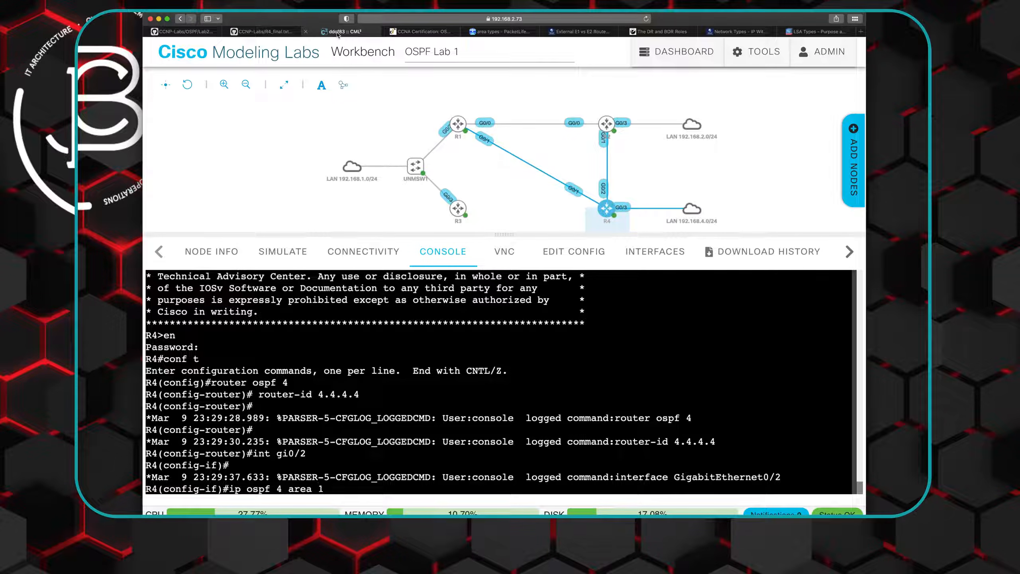
pyautogui.press('Return')
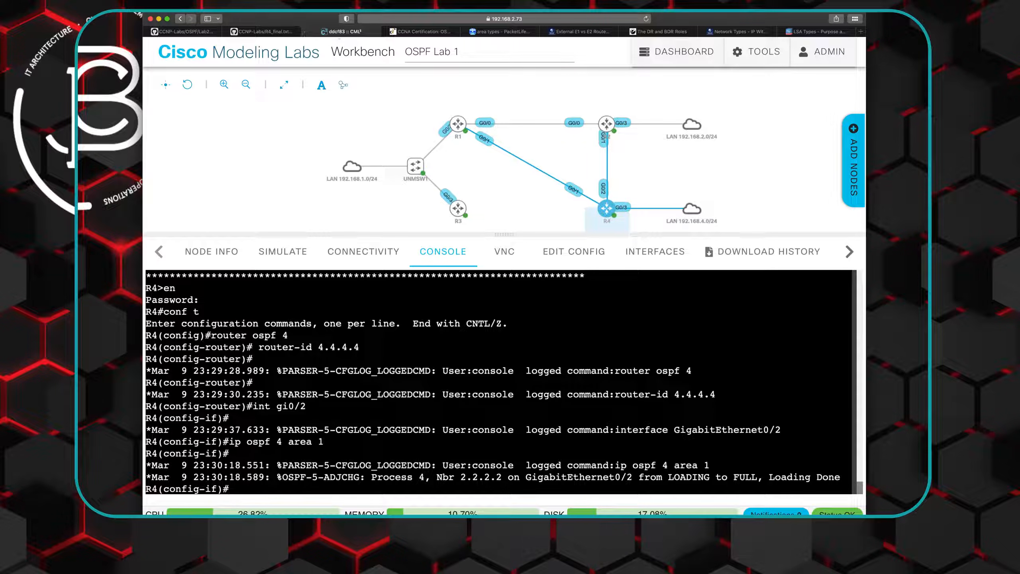
# - List R4's OSPF neighbors with "do show ip ospf neigh"
pyautogui.write('do show ip ospf neigh')
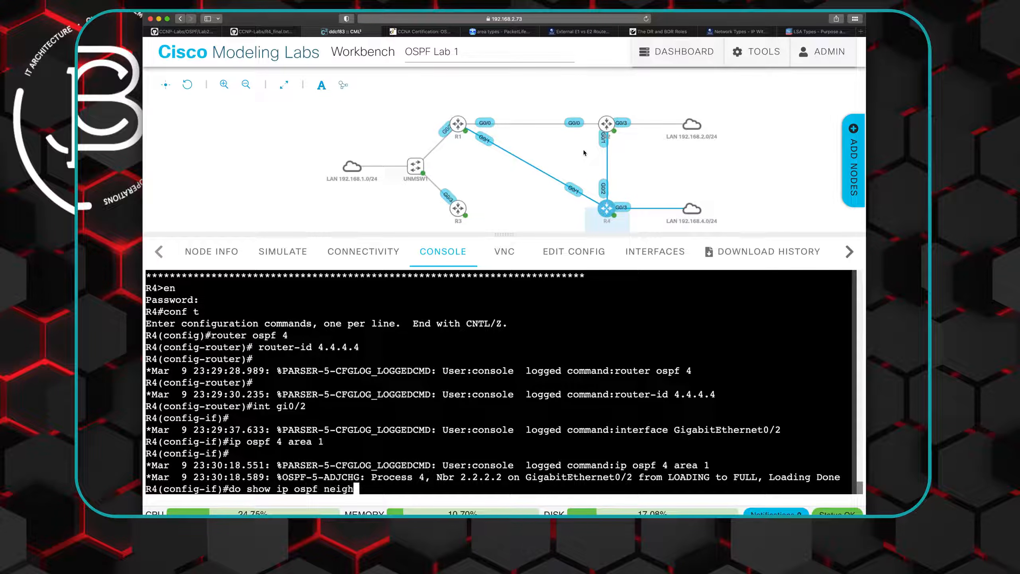
pyautogui.press('Return')
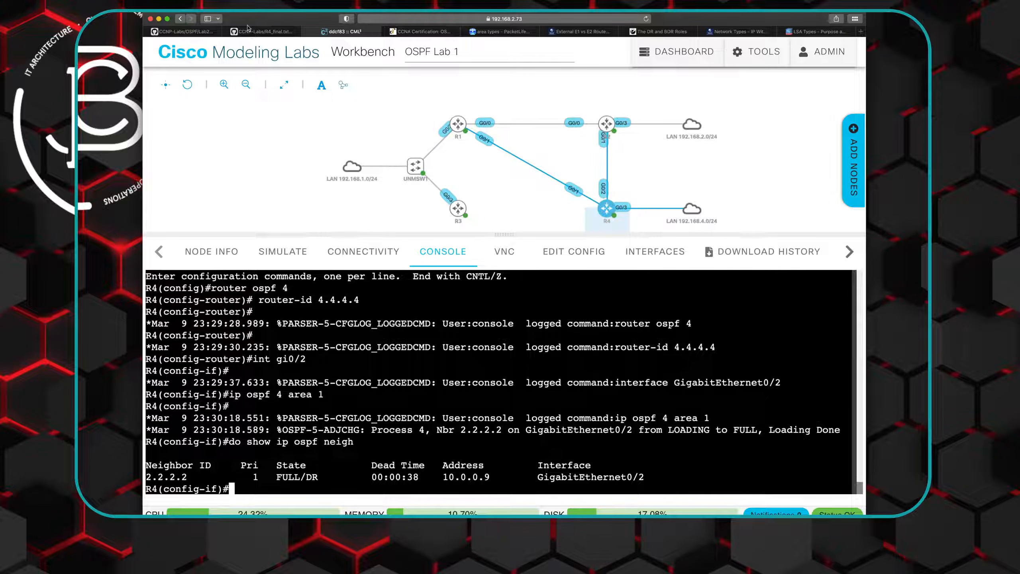
# - Open R1's console and page through the rest of its running configuration to get back to the prompt
pyautogui.moveTo(265, 32)
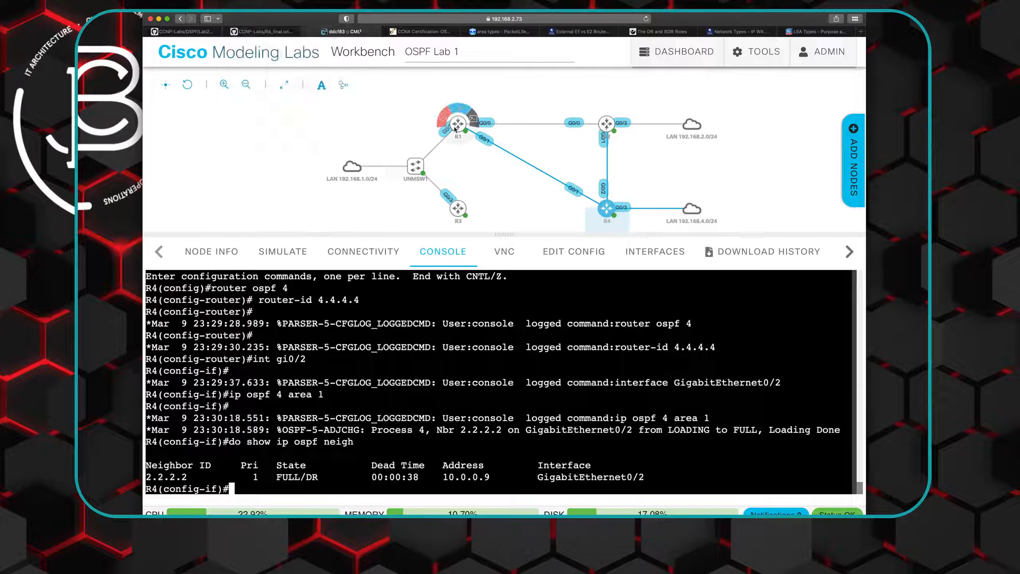
pyautogui.click(475, 122)
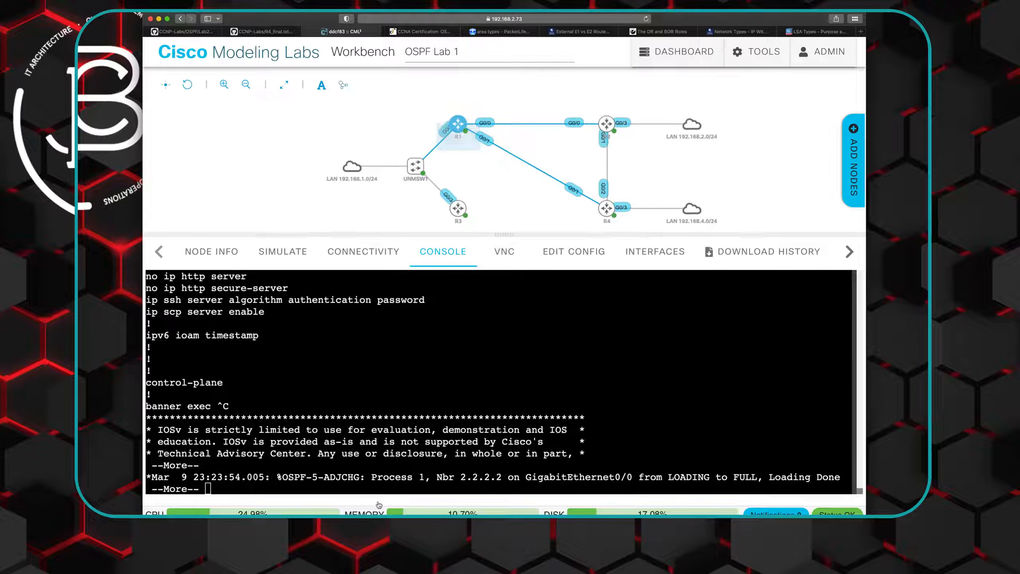
pyautogui.press('space')
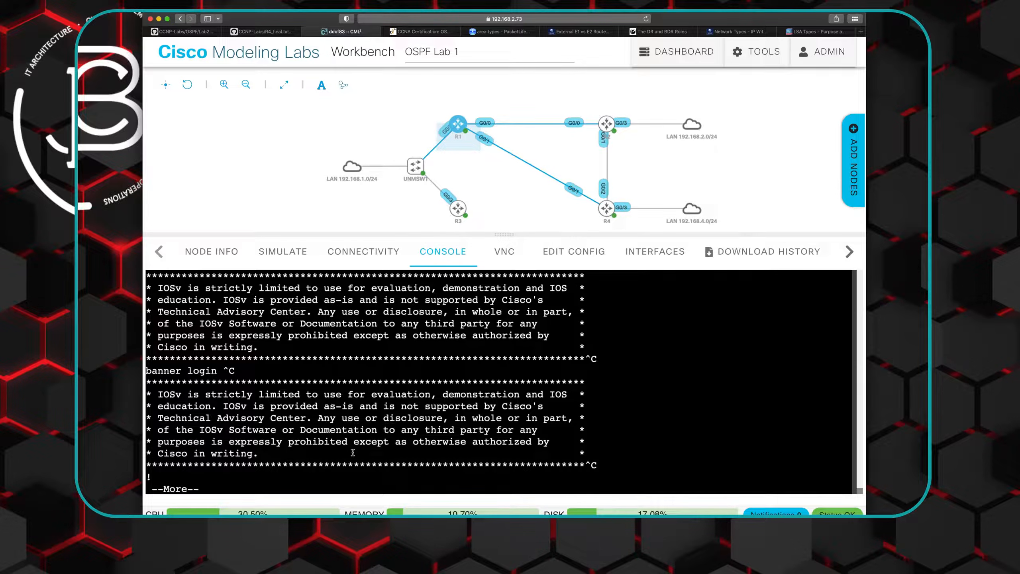
pyautogui.press('space')
pyautogui.write('do show ip route')
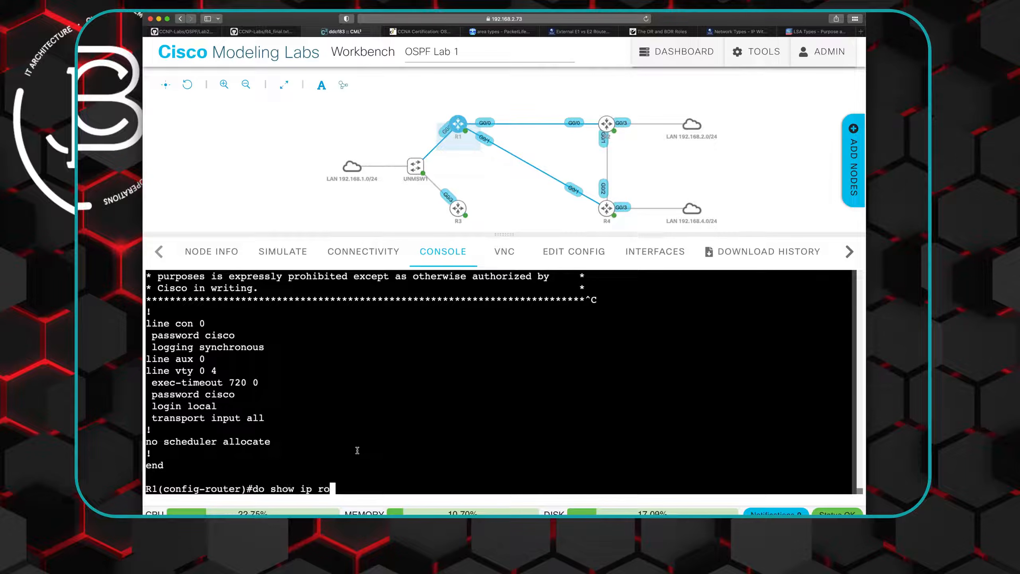
pyautogui.press('BackSpace')
pyautogui.press('BackSpace')
pyautogui.press('BackSpace')
pyautogui.press('BackSpace')
pyautogui.press('BackSpace')
pyautogui.press('BackSpace')
pyautogui.press('BackSpace')
pyautogui.press('BackSpace')
pyautogui.press('BackSpace')
# - Check R4's LAN interface in the Lab 2 diagram, and enter interface configuration on R4's console with "int gi0/3"
pyautogui.click(274, 34)
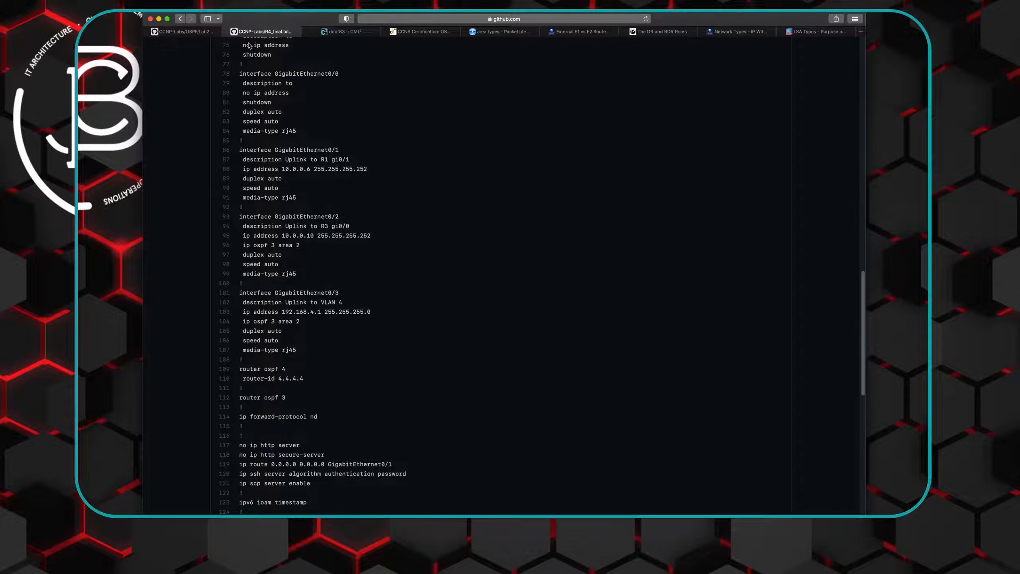
pyautogui.click(201, 35)
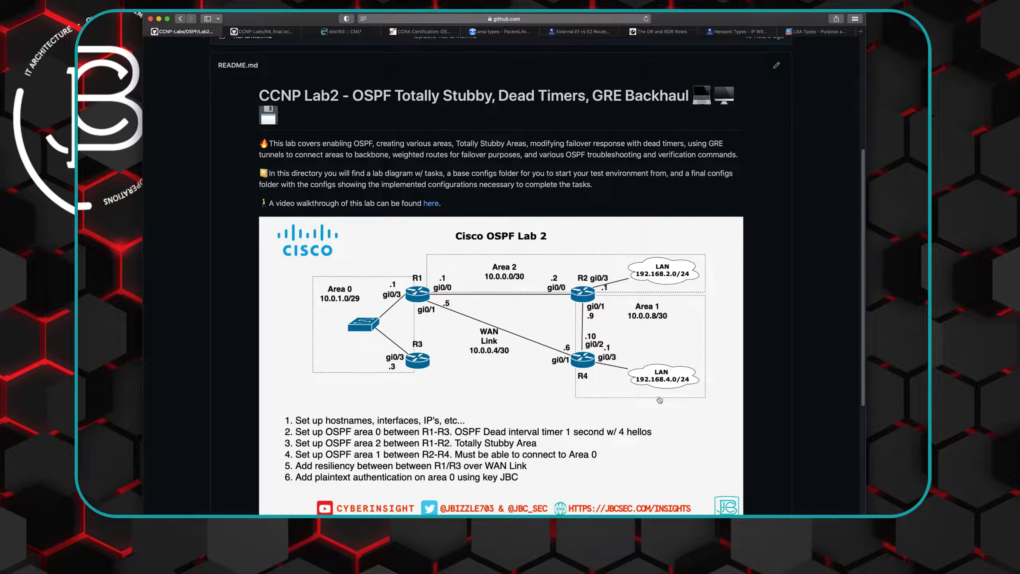
pyautogui.click(352, 38)
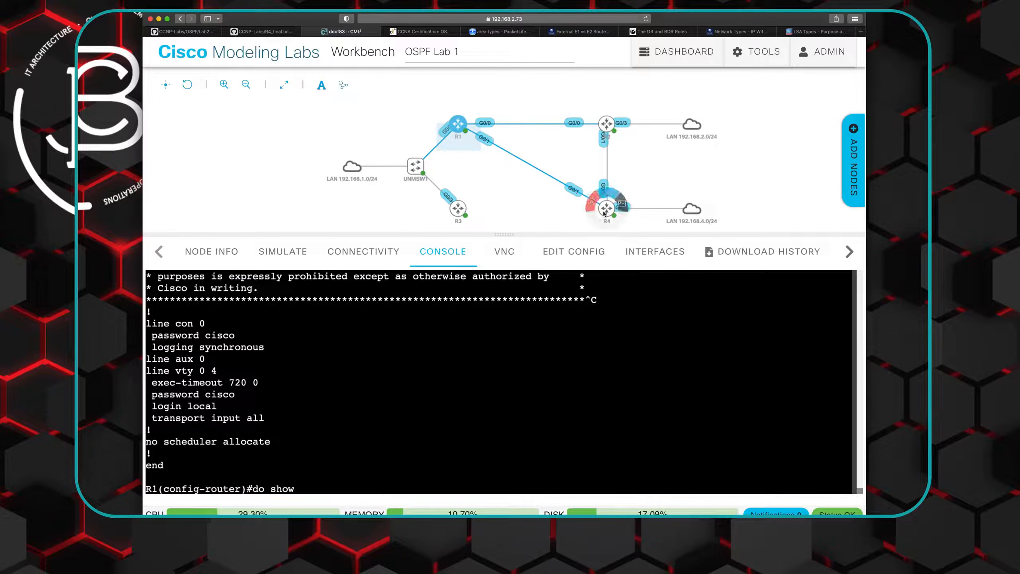
pyautogui.click(621, 208)
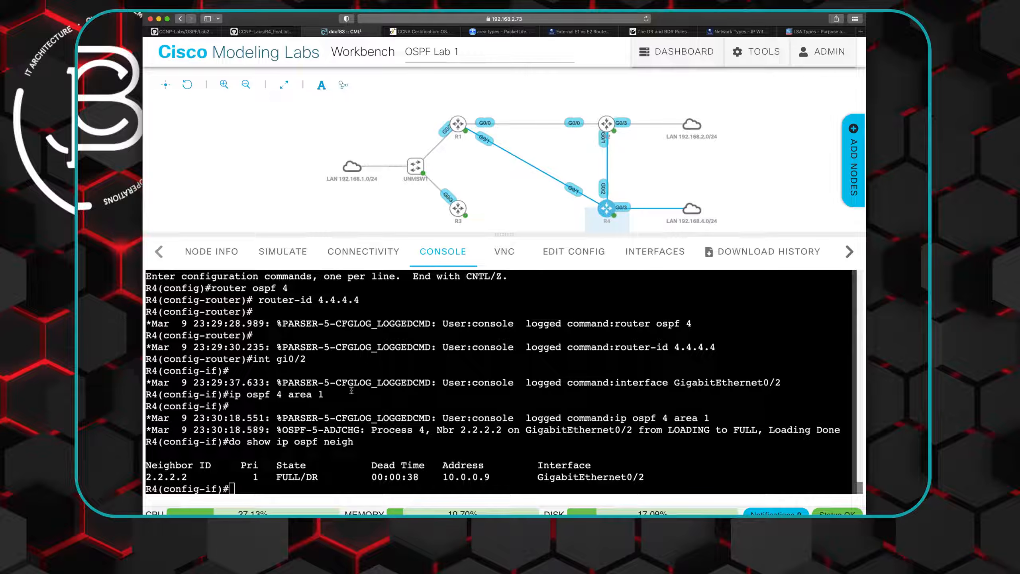
pyautogui.write('int gi0/3')
pyautogui.press('Return')
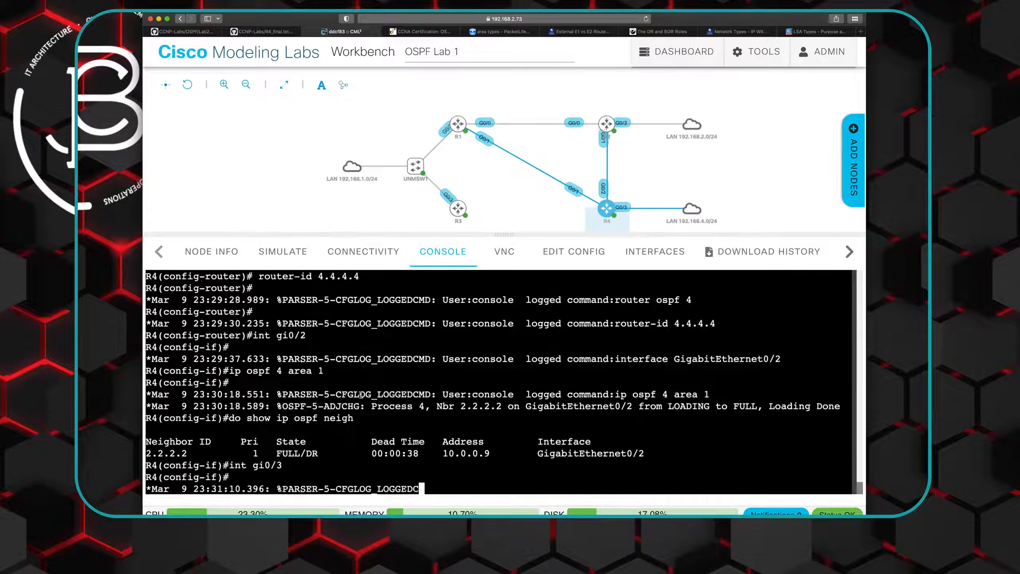
# - Copy the earlier "ip ospf 4 area 1" command from R4's console output and run it for GigabitEthernet0/3
pyautogui.moveTo(232, 361); pyautogui.dragTo(322, 360)
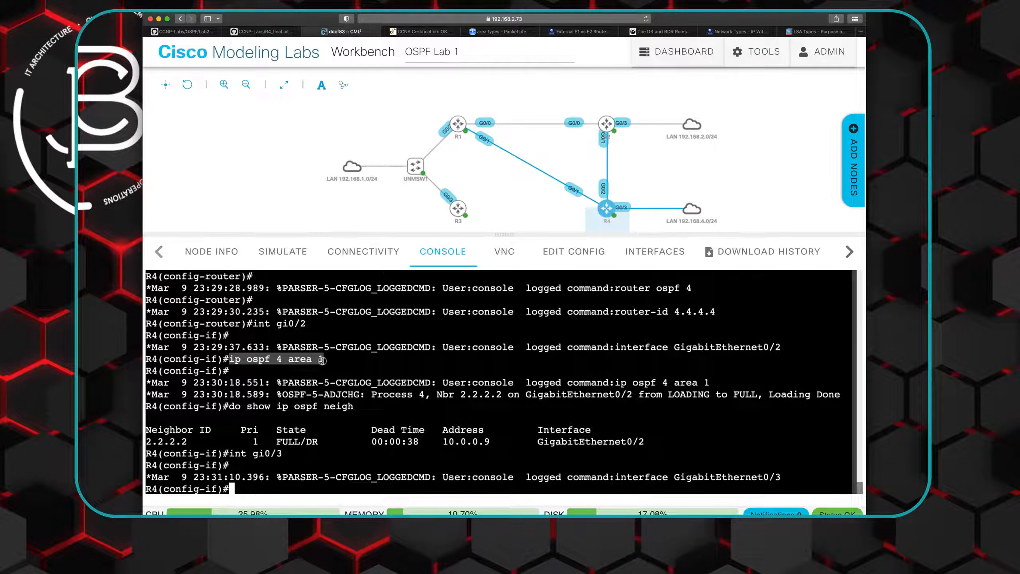
pyautogui.rightClick(308, 360)
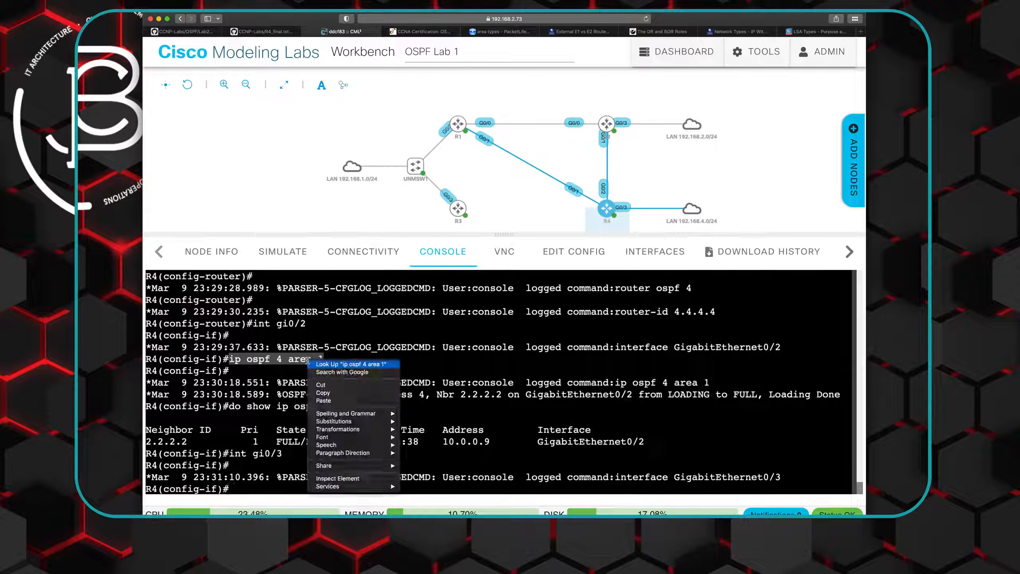
pyautogui.click(322, 393)
pyautogui.click(243, 491)
pyautogui.rightClick(242, 491)
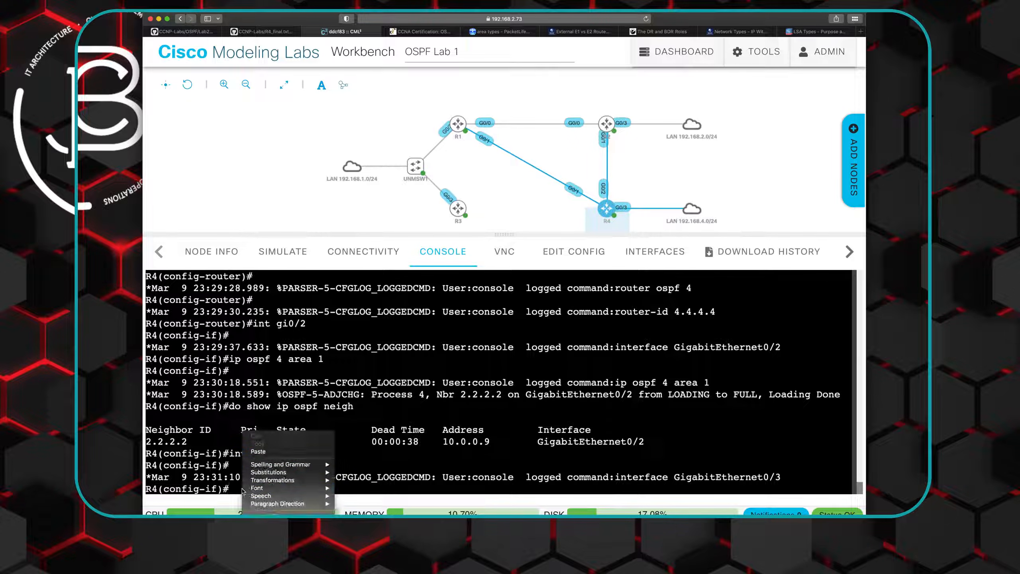
pyautogui.click(263, 452)
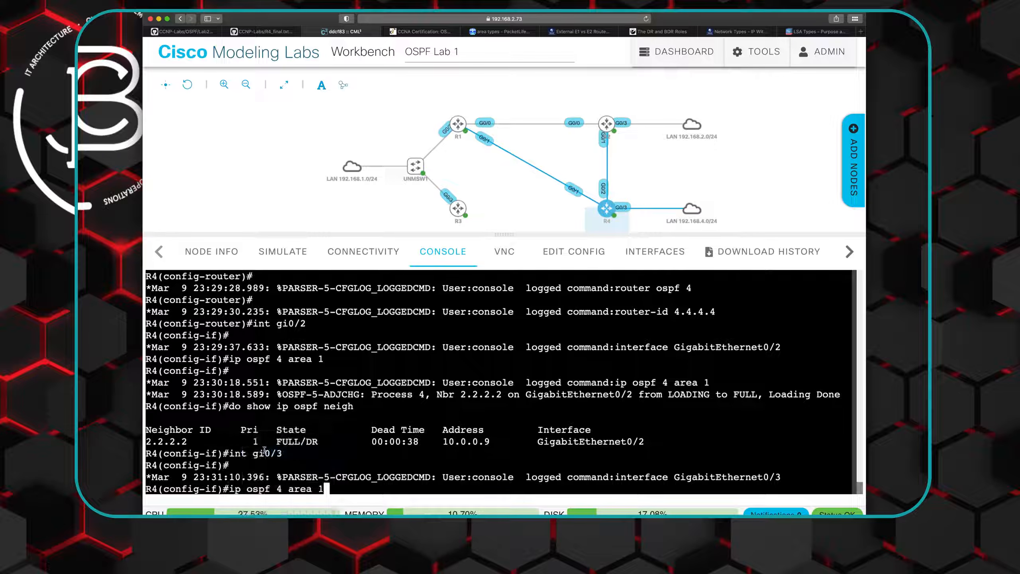
pyautogui.press('Return')
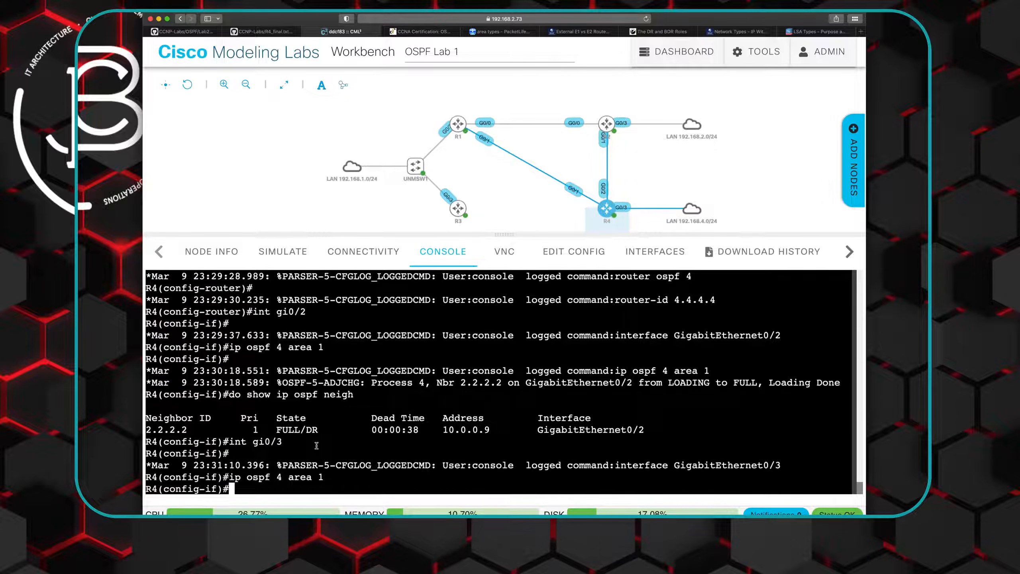
# - Display the routing tables of R4 and R2 with "do show ip route", and highlight R2's OSPF route to 192.168.4.0/24
pyautogui.write('do show ip route')
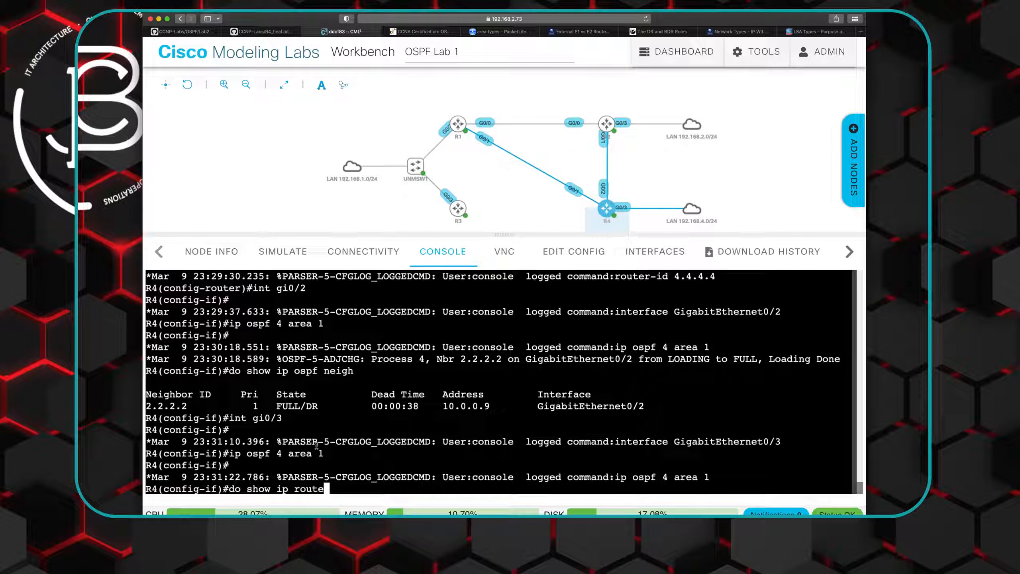
pyautogui.press('Return')
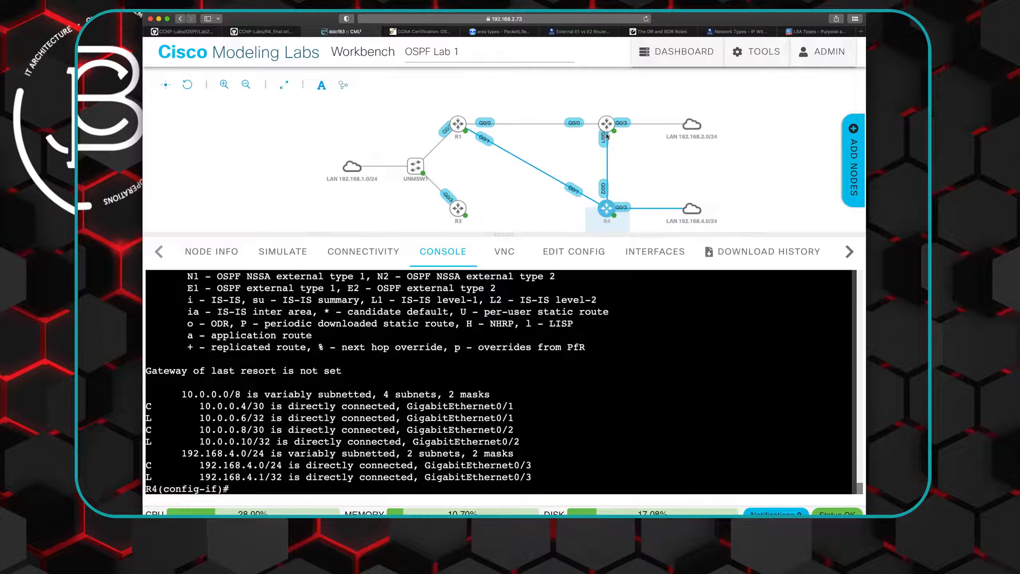
pyautogui.moveTo(621, 123)
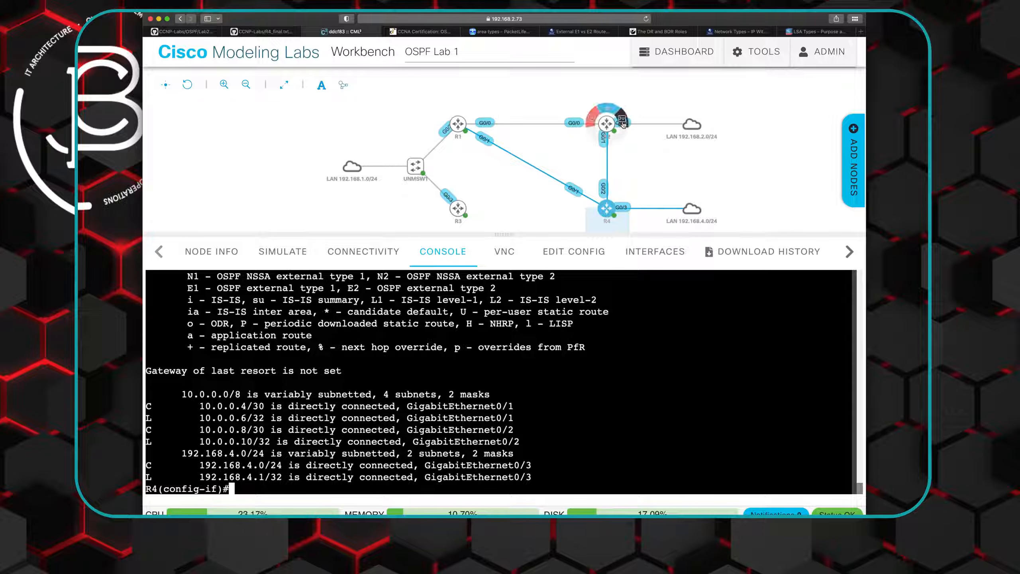
pyautogui.click(609, 124)
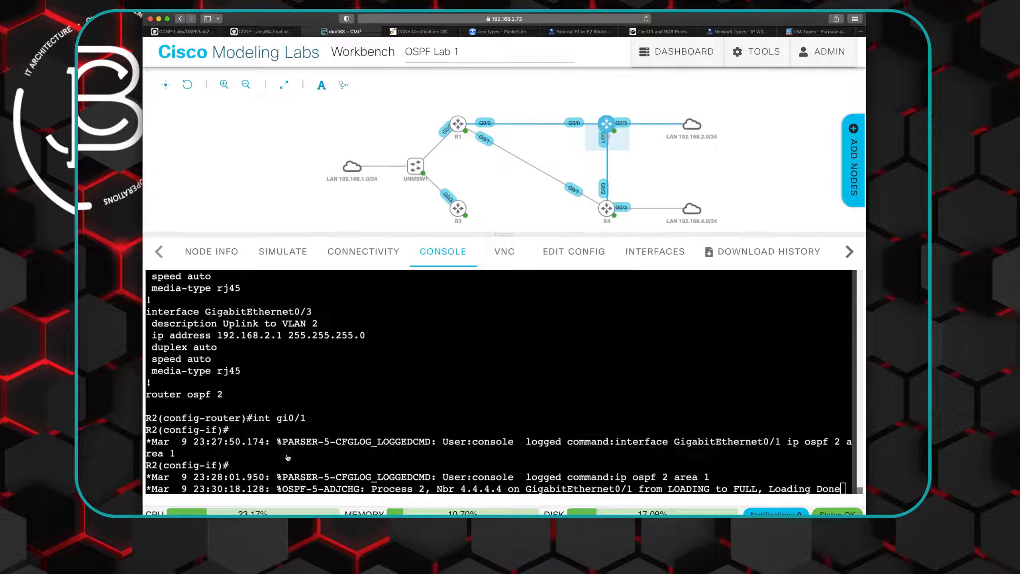
pyautogui.press('Return')
pyautogui.press('Return')
pyautogui.press('Return')
pyautogui.write('do show ip route')
pyautogui.press('Return')
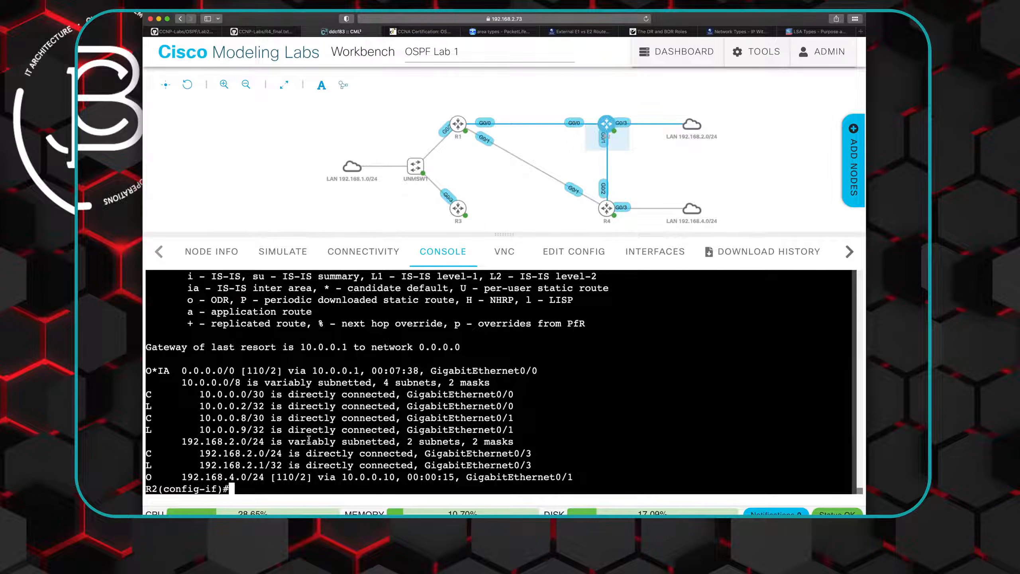
pyautogui.moveTo(147, 477); pyautogui.dragTo(295, 478)
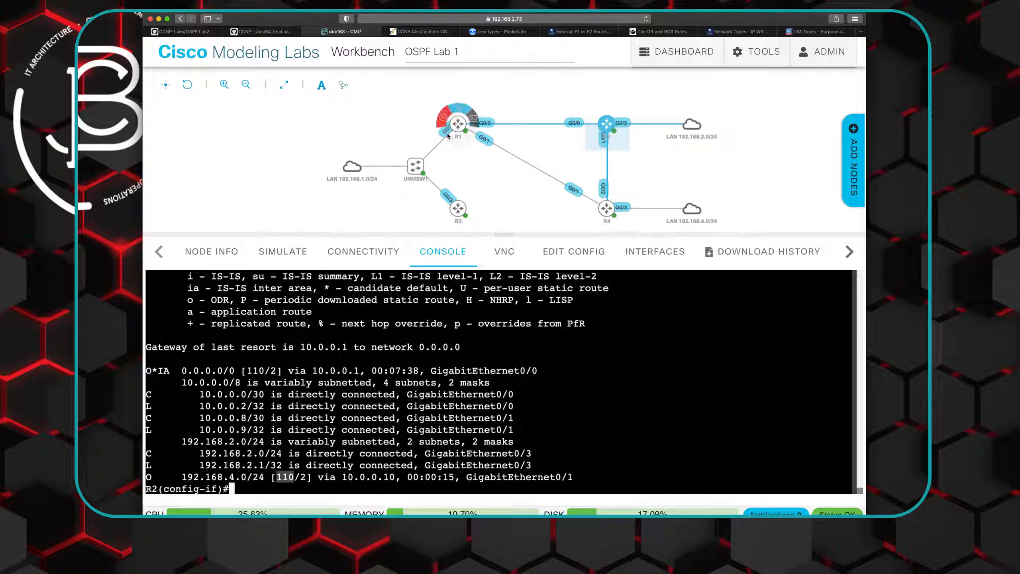
# - On R1's console, clear the leftover command text and display the routing table with "do show ip route"
pyautogui.moveTo(462, 125)
pyautogui.click(473, 119)
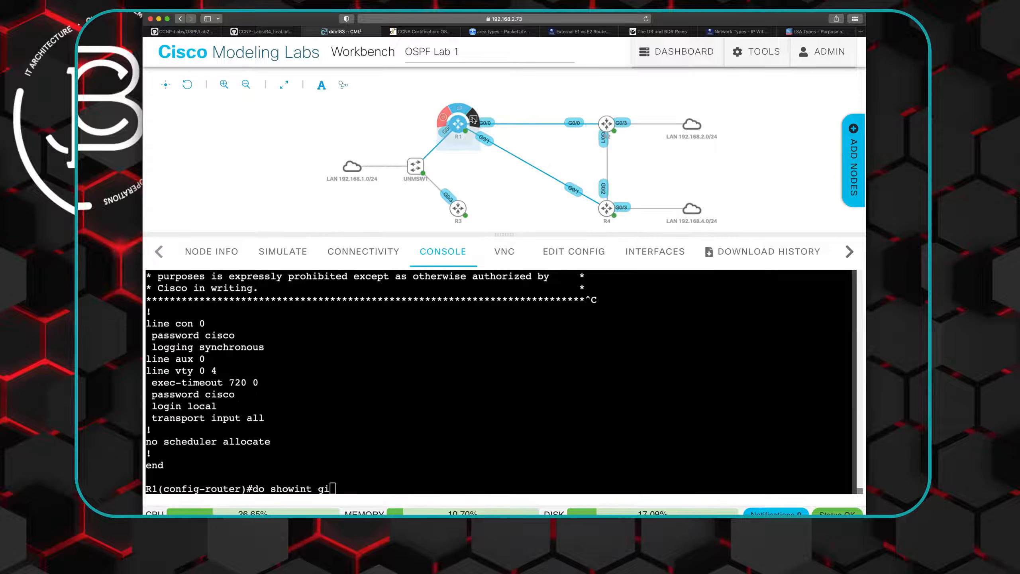
pyautogui.press('BackSpace')
pyautogui.press('BackSpace')
pyautogui.press('BackSpace')
pyautogui.press('BackSpace')
pyautogui.press('BackSpace')
pyautogui.press('BackSpace')
pyautogui.press('BackSpace')
pyautogui.press('BackSpace')
pyautogui.press('BackSpace')
pyautogui.press('BackSpace')
pyautogui.press('BackSpace')
pyautogui.press('BackSpace')
pyautogui.press('BackSpace')
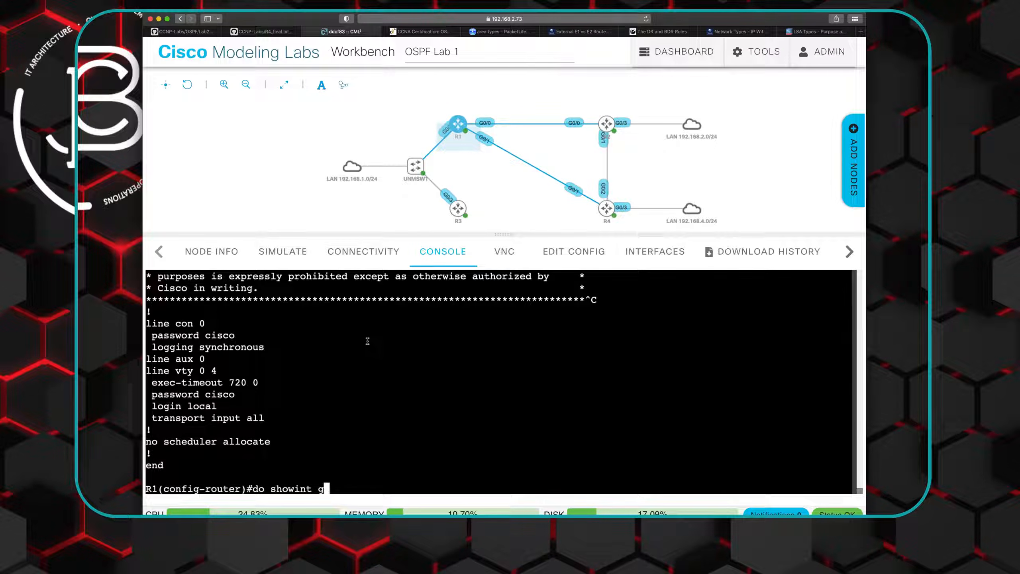
pyautogui.write('do show ip route')
pyautogui.press('Return')
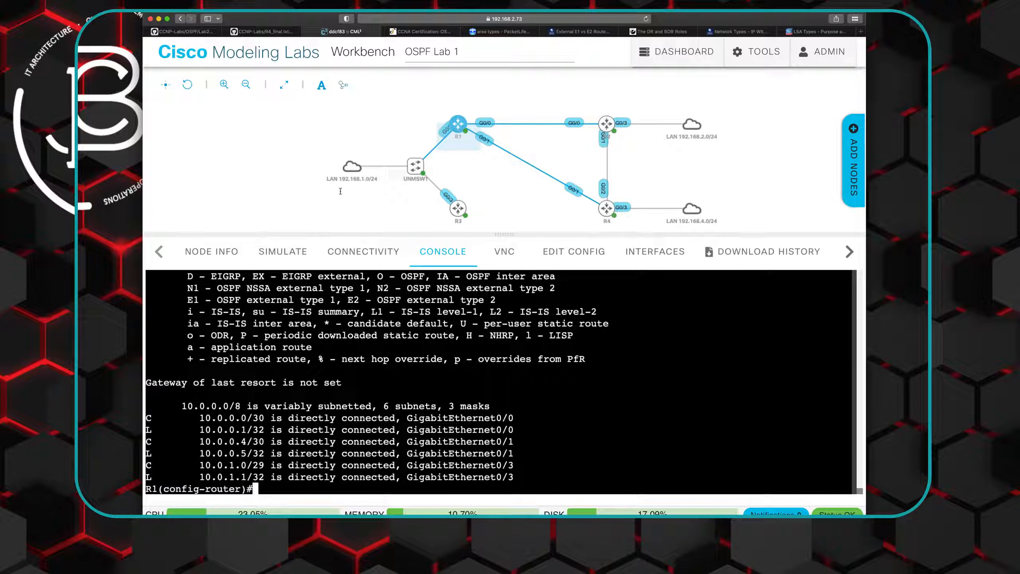
# - Go back from R4_final.txt to the Final Configs folder on GitHub, and examine the R1–R2 link in the Cisco Modeling Labs topology
pyautogui.click(264, 33)
pyautogui.scroll(10, 457, 246)
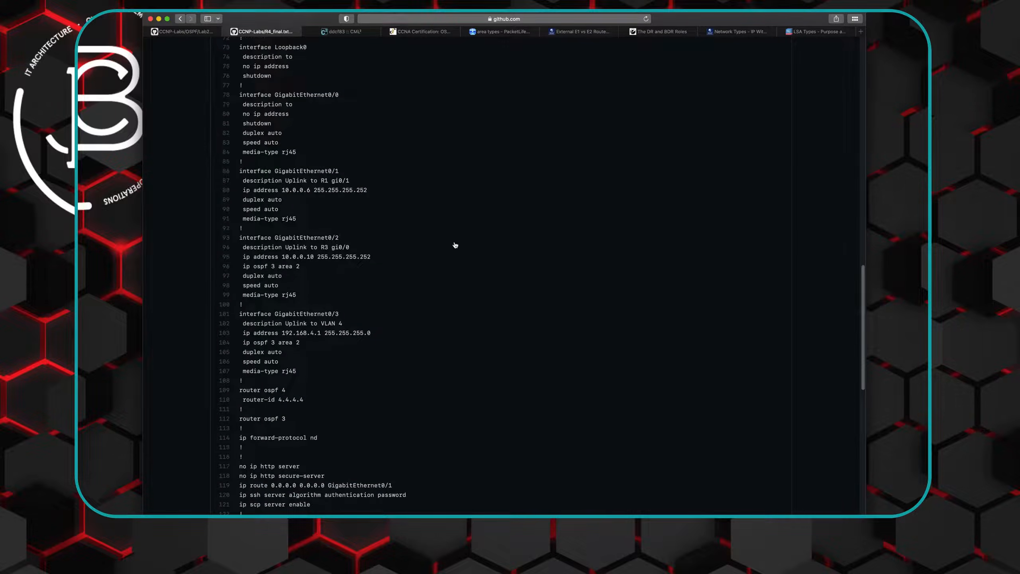
pyautogui.scroll(6, 454, 244)
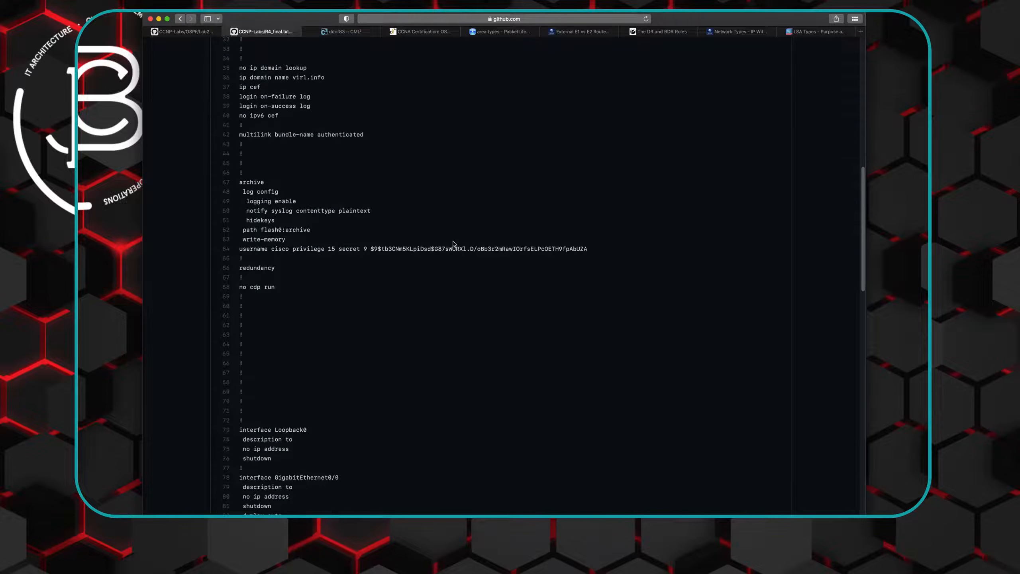
pyautogui.scroll(5, 454, 244)
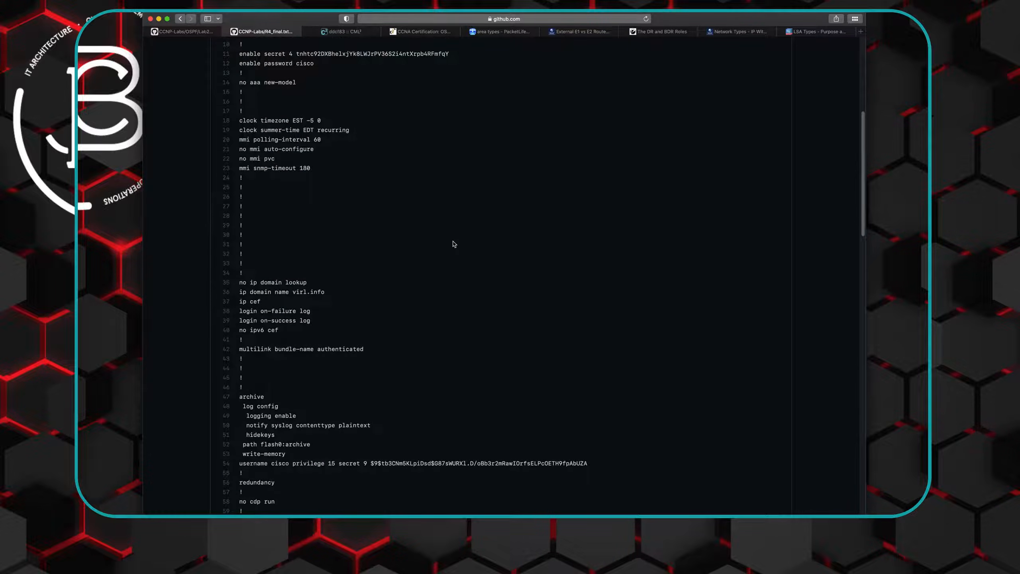
pyautogui.click(181, 19)
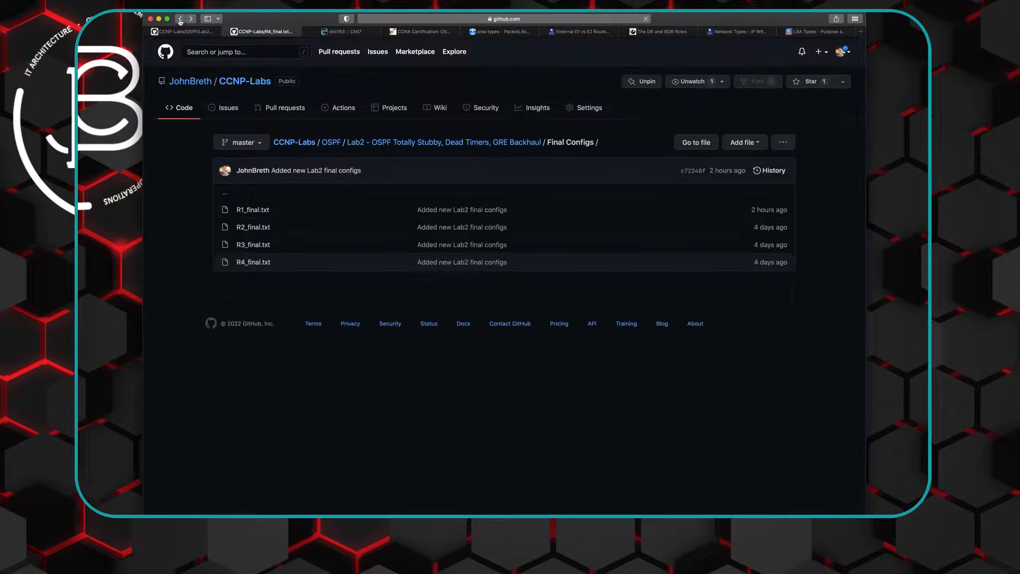
pyautogui.click(342, 31)
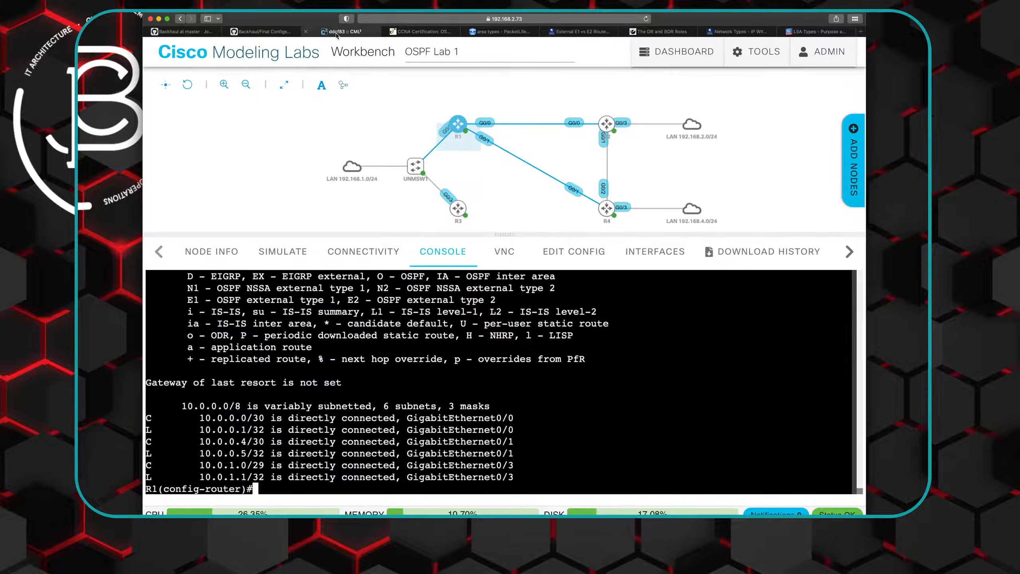
pyautogui.moveTo(603, 123)
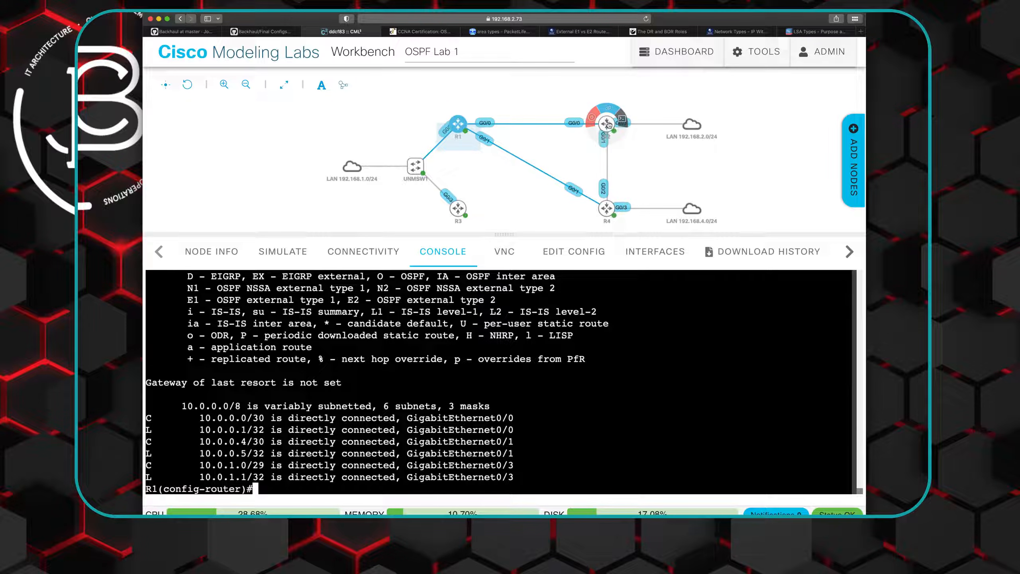
pyautogui.moveTo(484, 124)
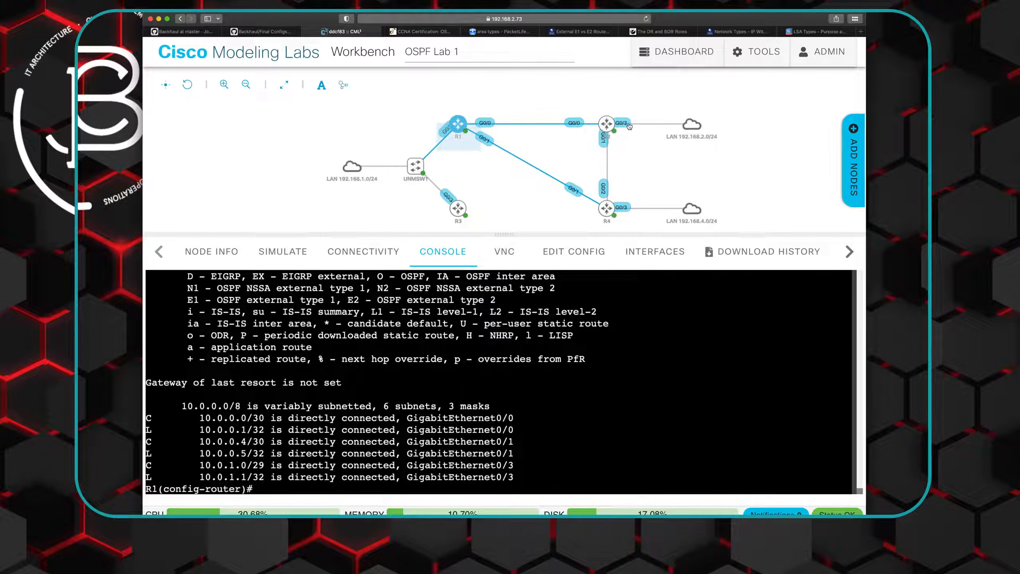
# - Open R1_final.txt from Lab 2's Final Configs on GitHub and highlight the start of its Tunnel0 interface section
pyautogui.click(254, 34)
pyautogui.click(248, 210)
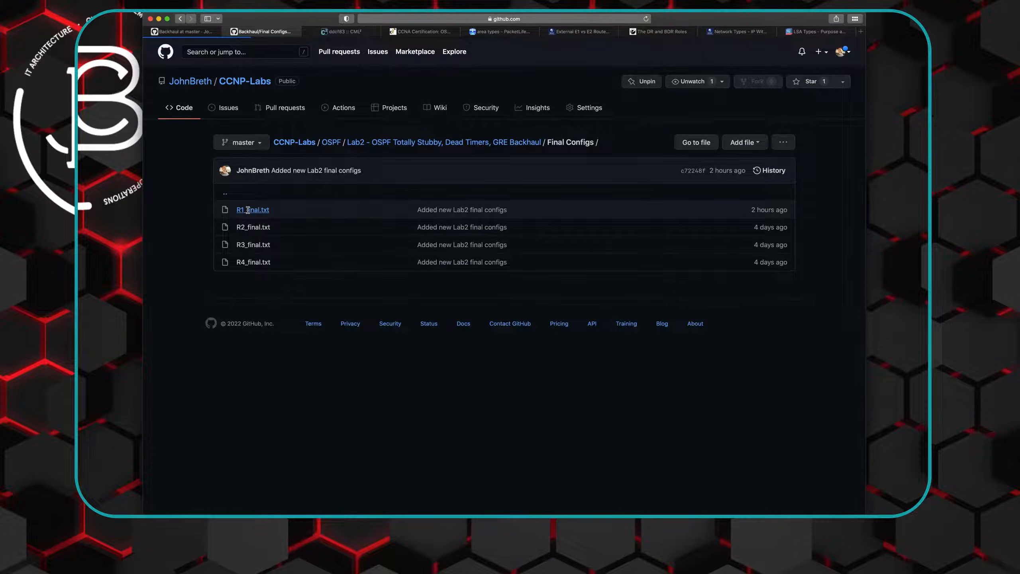
pyautogui.scroll(-10, 426, 326)
pyautogui.scroll(-10, 425, 328)
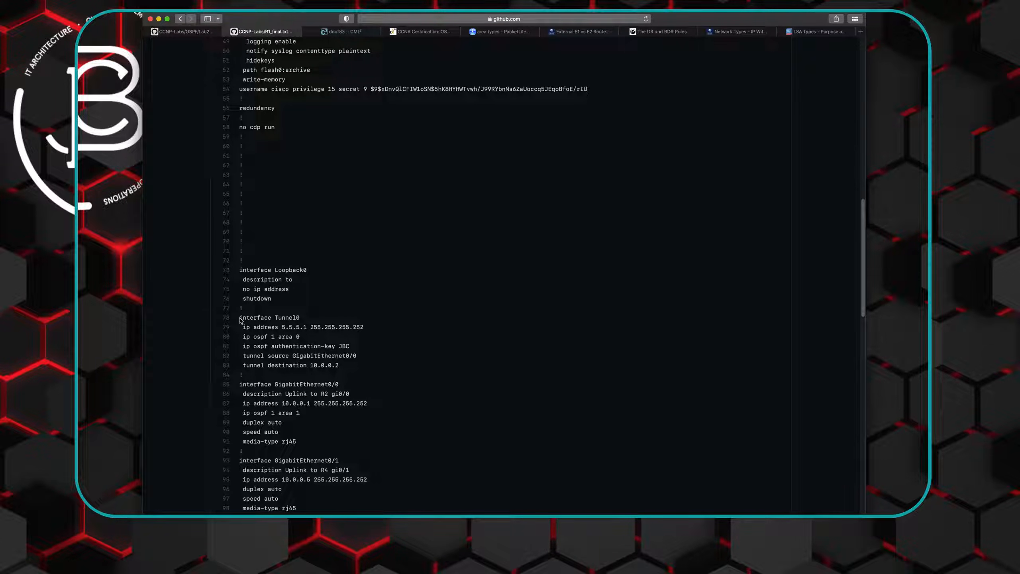
pyautogui.moveTo(241, 319); pyautogui.dragTo(312, 328)
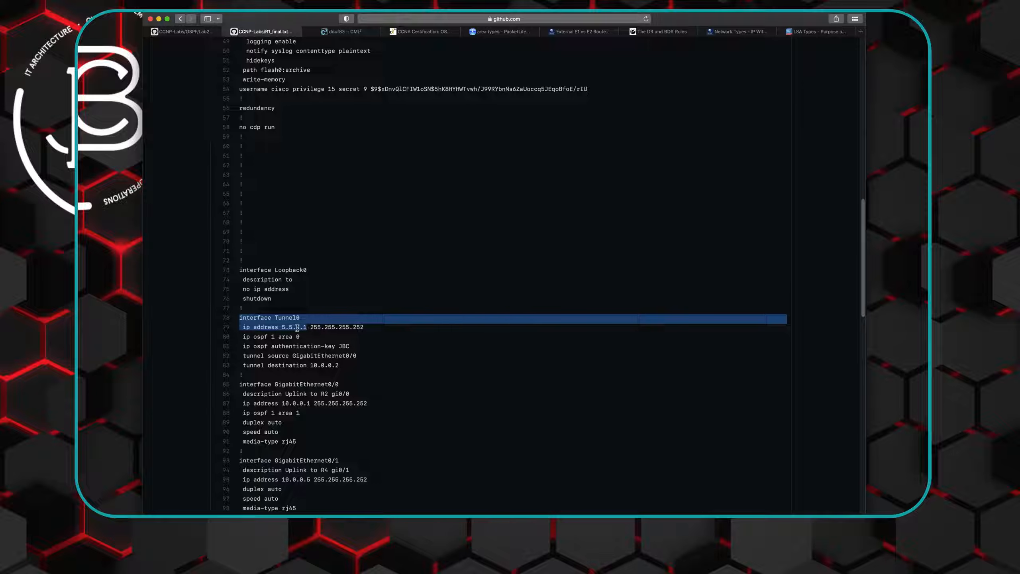
# - Compare the Tunnel0 source and destination in R1_final.txt with the R1–R2 link interfaces in the lab topology
pyautogui.click(359, 32)
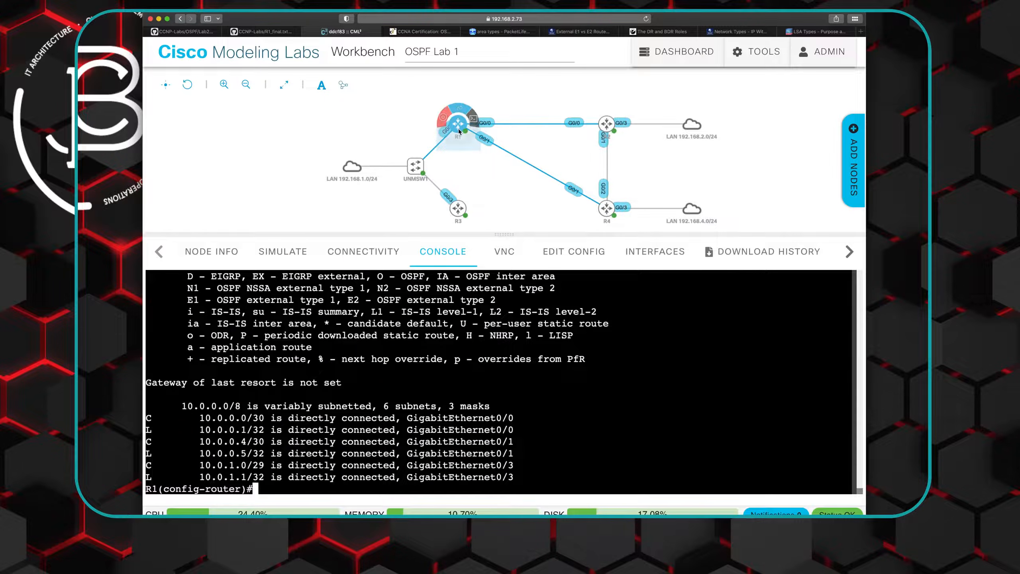
pyautogui.moveTo(607, 124)
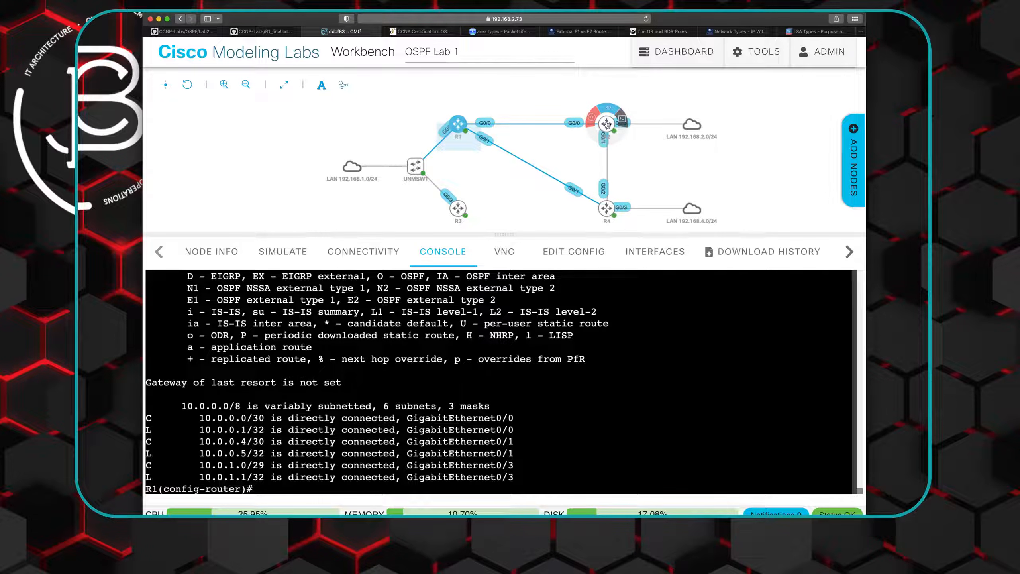
pyautogui.click(263, 32)
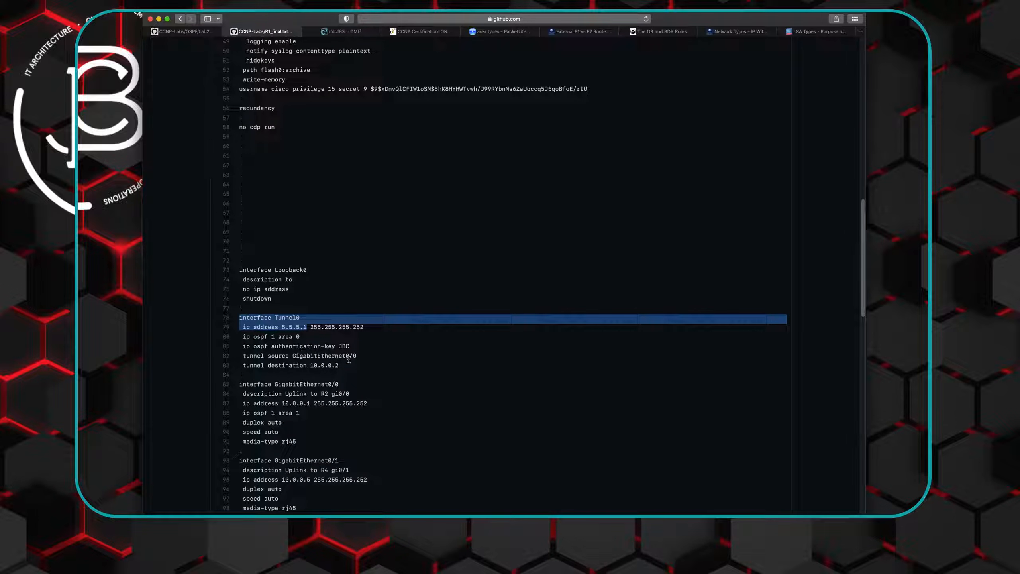
pyautogui.click(337, 34)
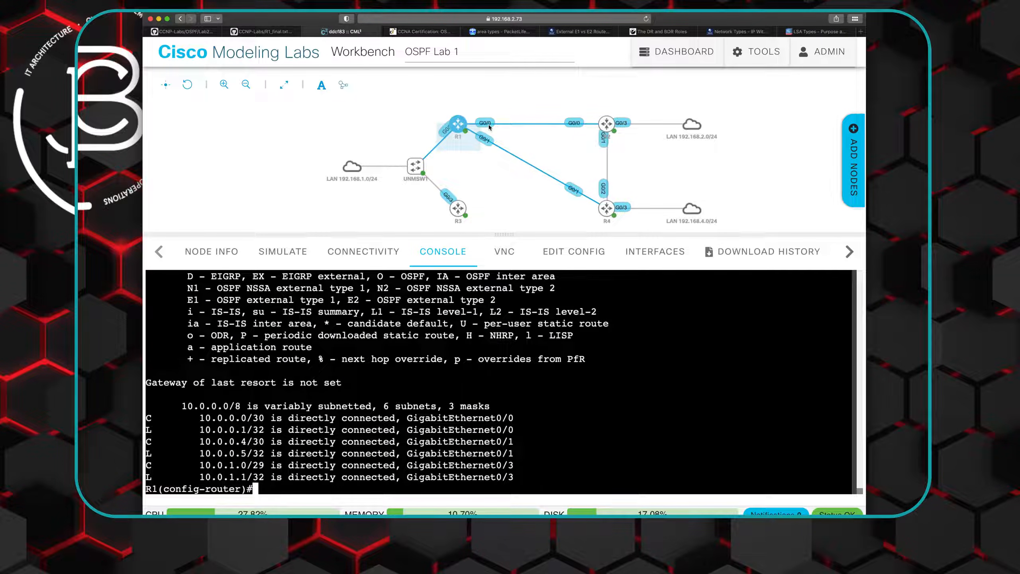
pyautogui.click(259, 33)
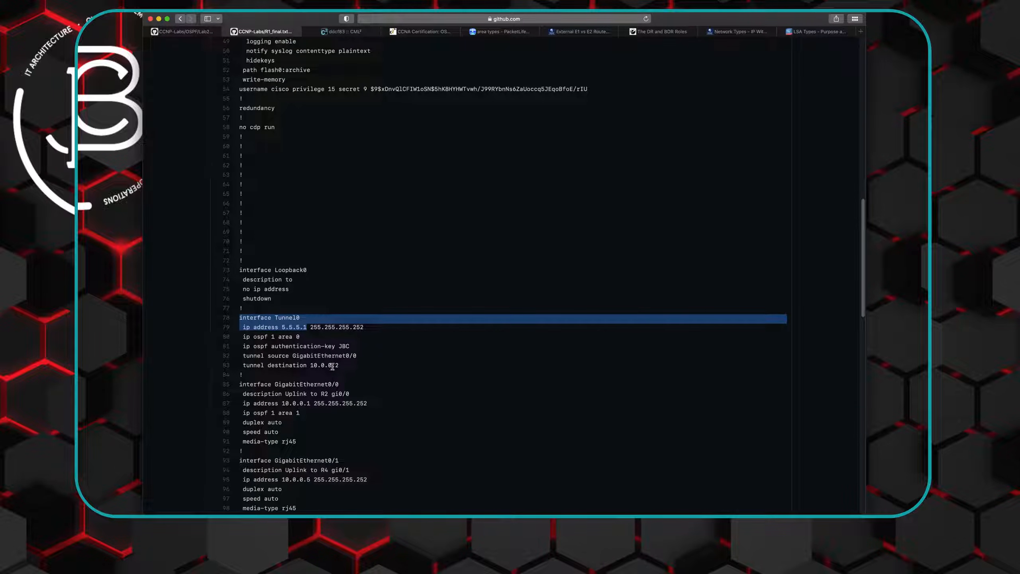
pyautogui.click(342, 31)
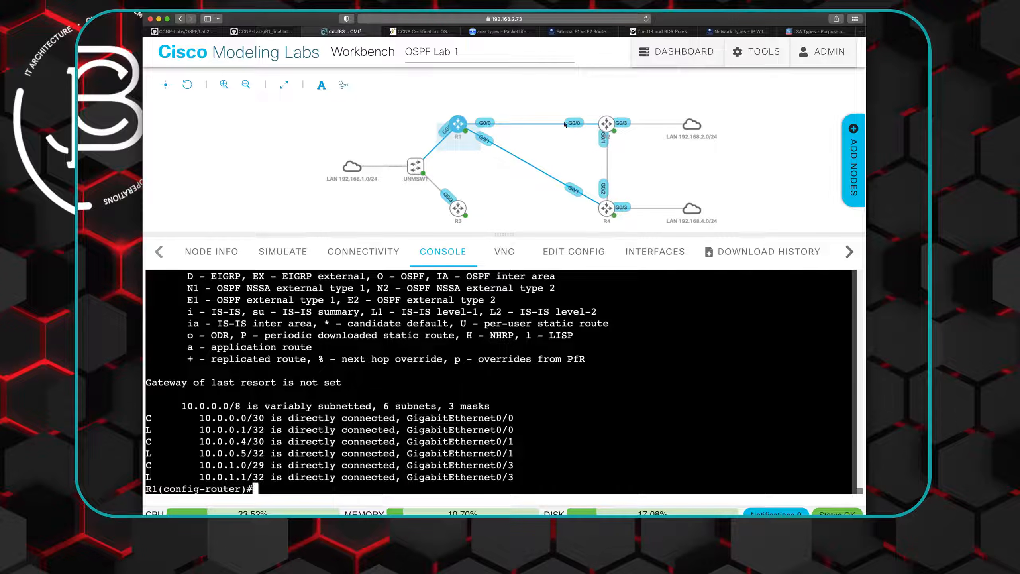
pyautogui.moveTo(606, 125)
# - Copy the Tunnel0 lines from R1_final.txt and run them on R1: "interface Tunnel0", "ip address 5.5.5.1 255.255.255.252" and "ip ospf 1 area 0"
pyautogui.click(263, 31)
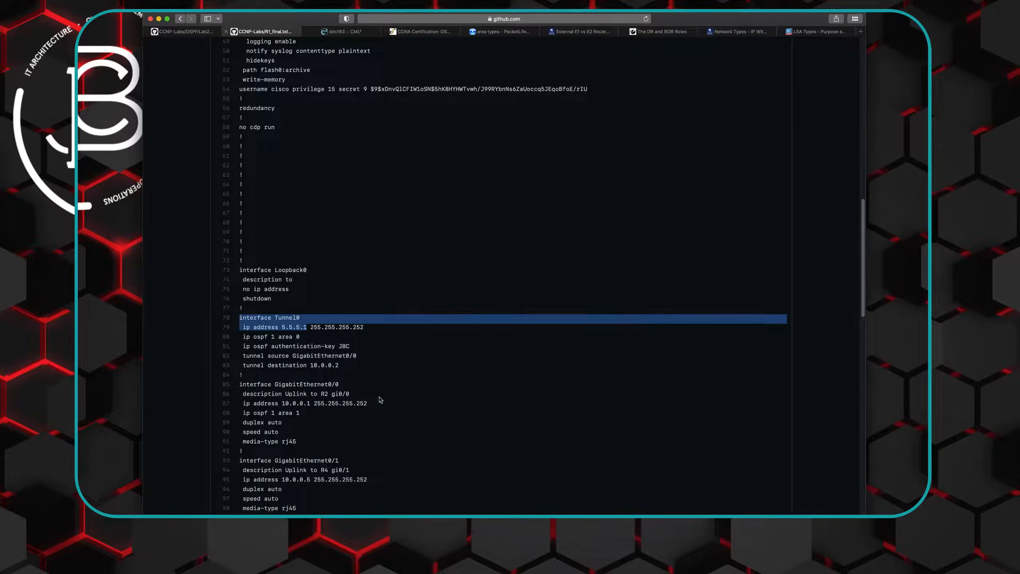
pyautogui.click(245, 322)
pyautogui.moveTo(240, 318); pyautogui.dragTo(353, 339)
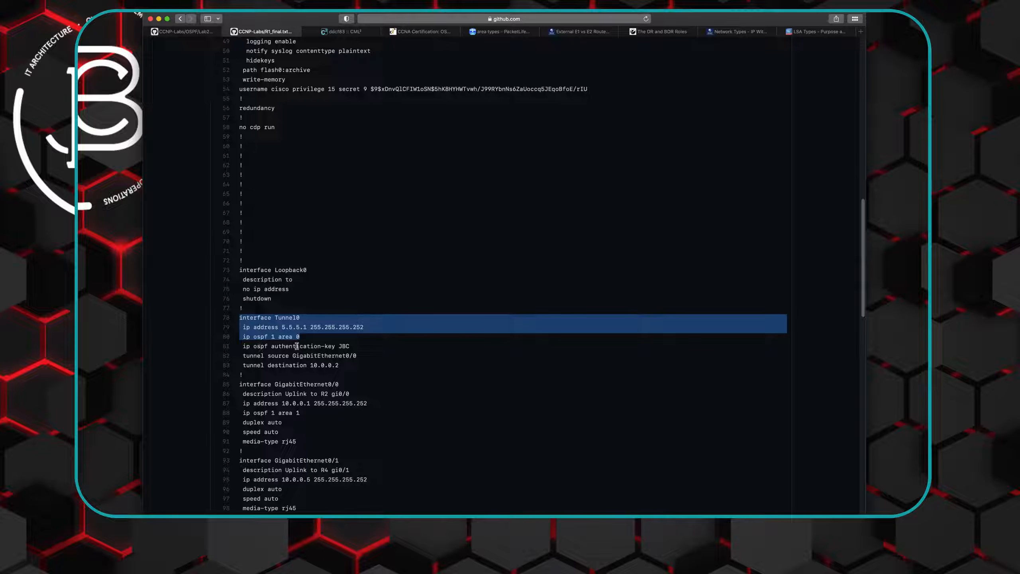
pyautogui.rightClick(276, 325)
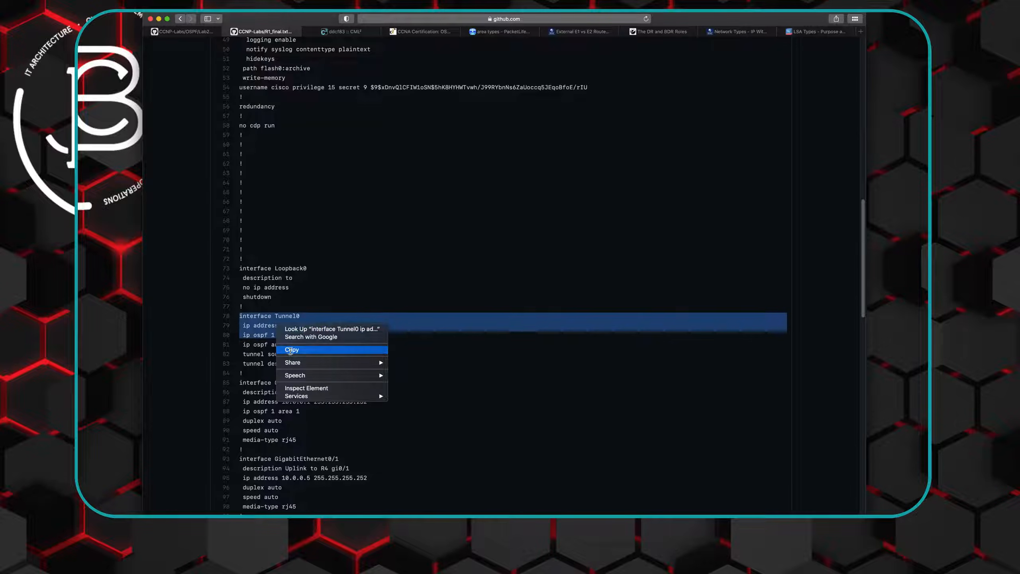
pyautogui.click(289, 348)
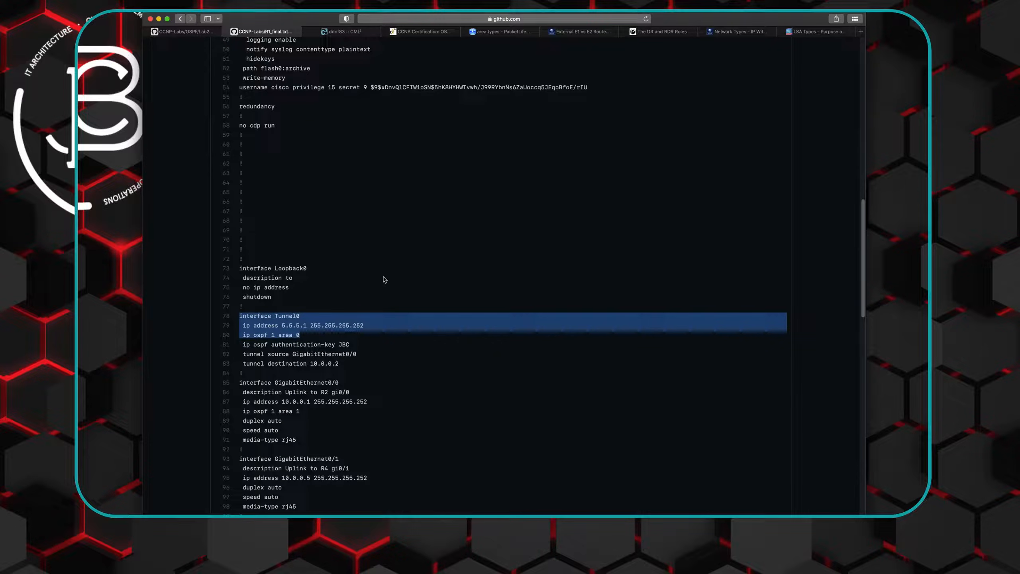
pyautogui.click(337, 32)
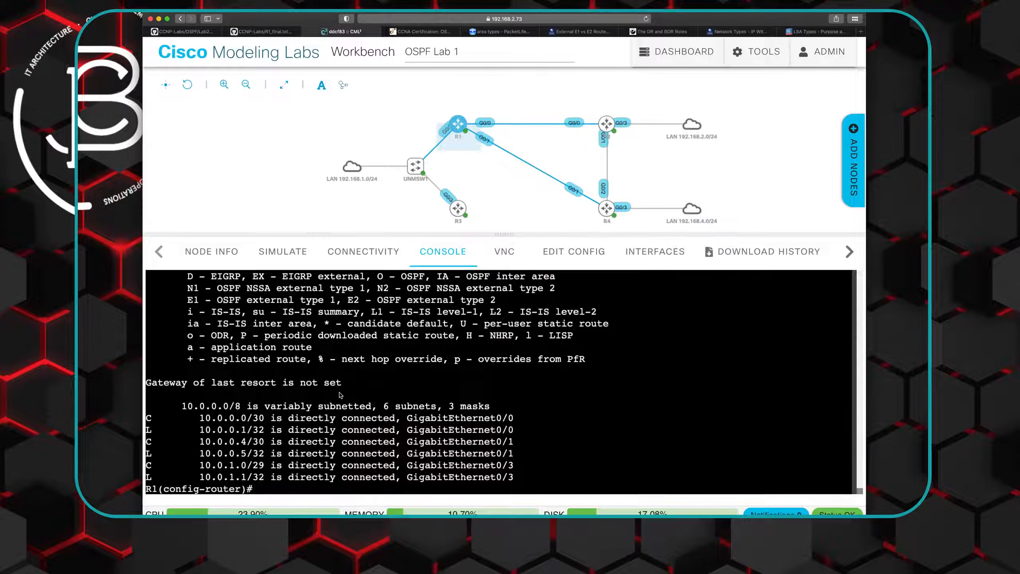
pyautogui.rightClick(304, 481)
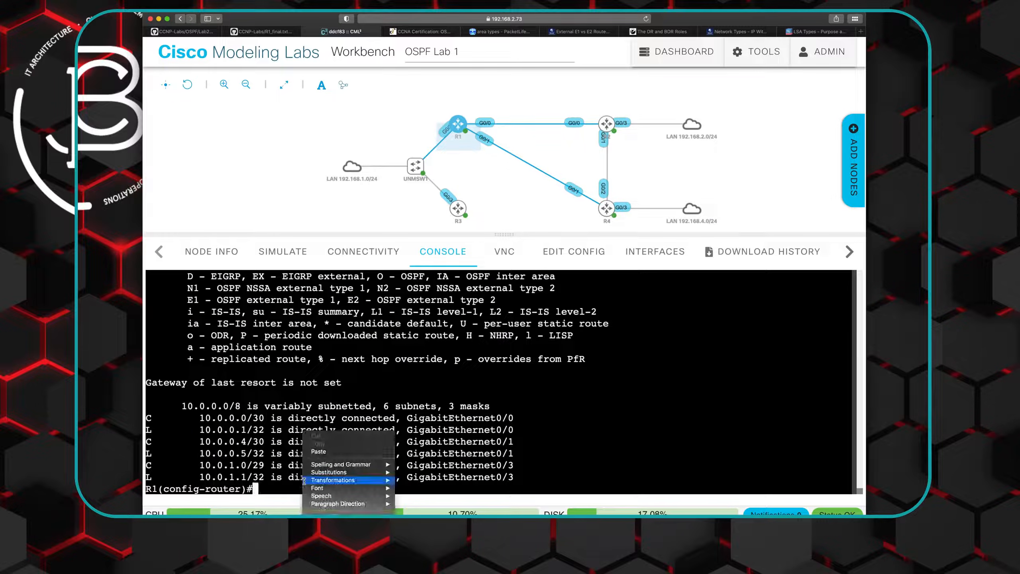
pyautogui.click(320, 451)
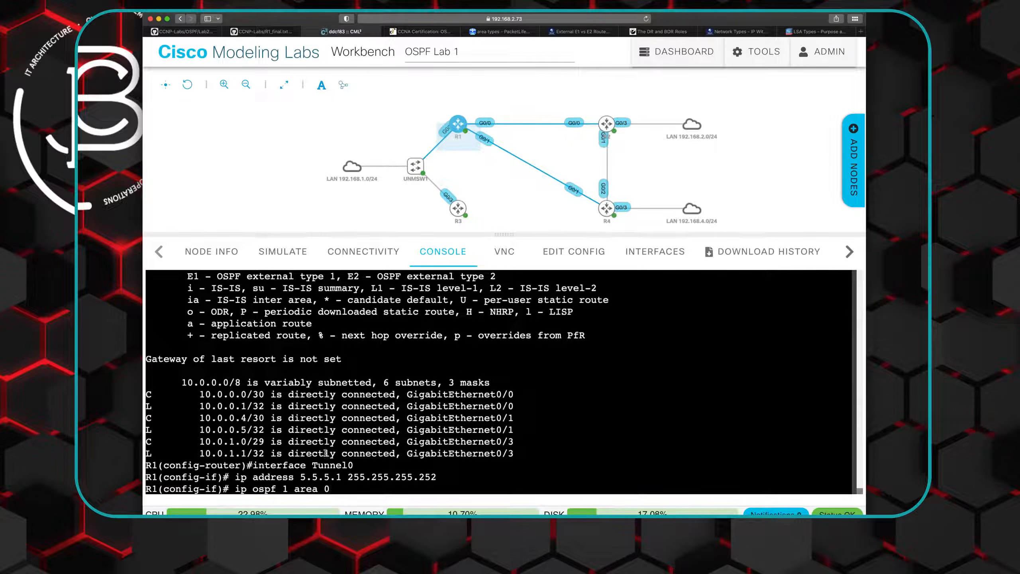
pyautogui.press('Return')
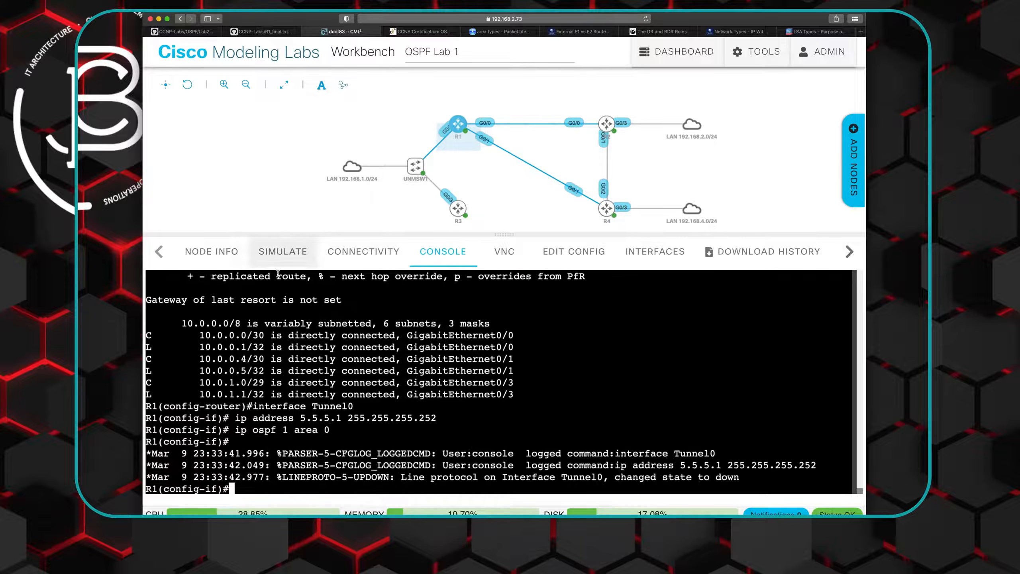
# - Copy the tunnel source and destination lines from R1_final.txt into R1's console, setting source GigabitEthernet0/0 and destination 10.0.0.2
pyautogui.click(252, 31)
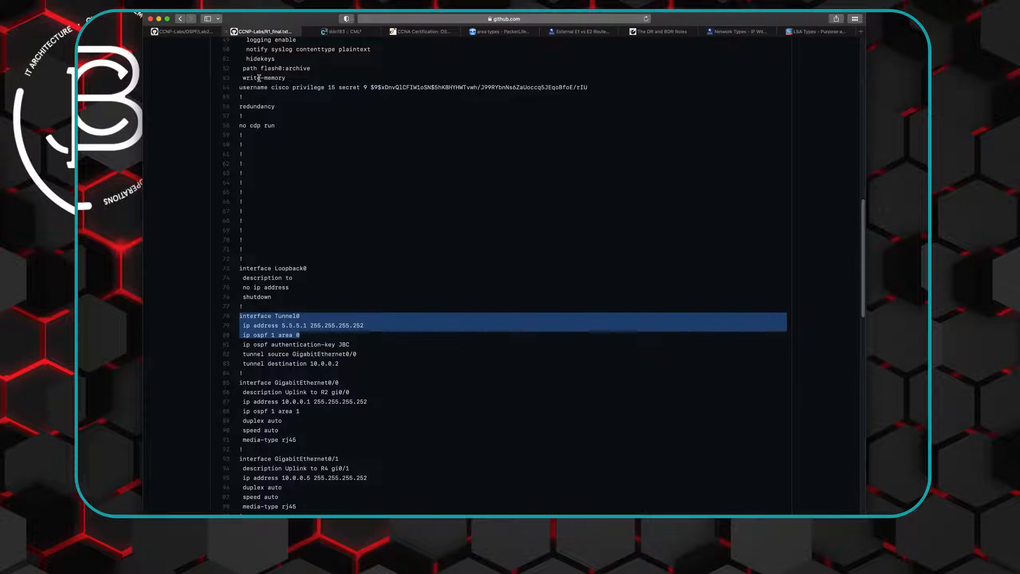
pyautogui.moveTo(243, 353); pyautogui.dragTo(344, 365)
pyautogui.rightClick(303, 353)
pyautogui.click(326, 381)
pyautogui.click(341, 31)
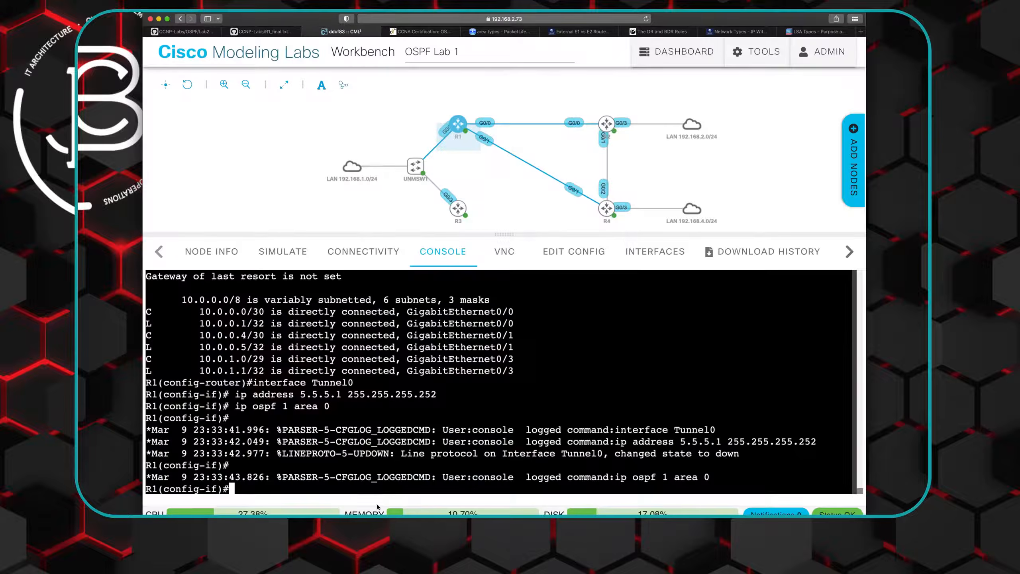
pyautogui.rightClick(244, 488)
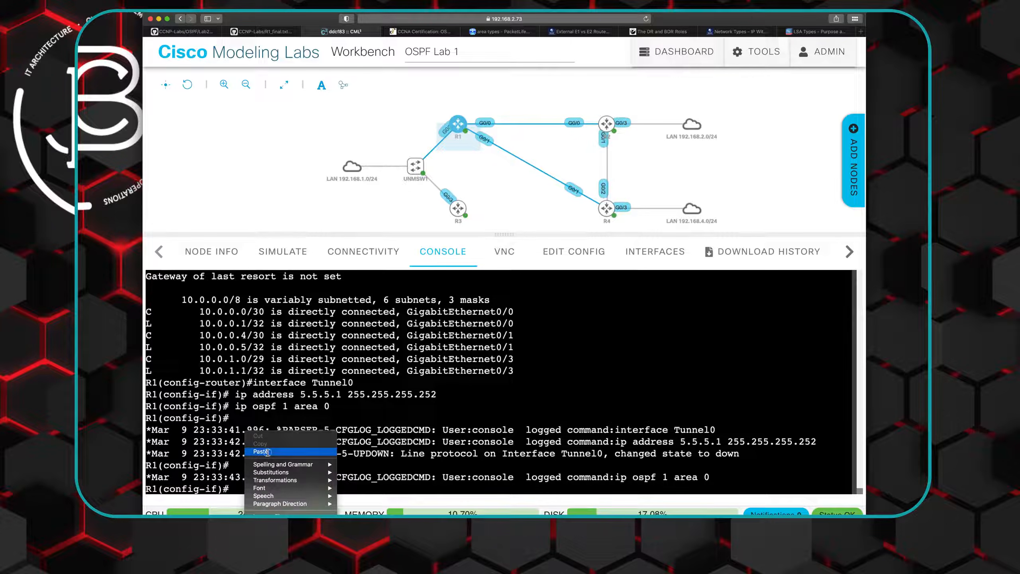
pyautogui.click(266, 453)
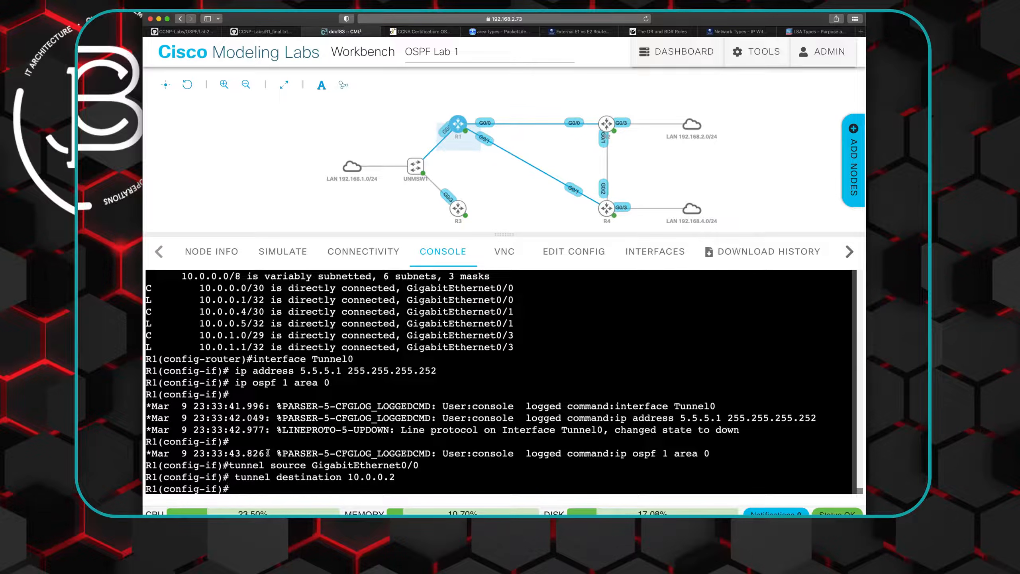
# - Enable R1's Tunnel0 with "no shut" and list the interface states with "do show ip int bri"
pyautogui.write('no shut')
pyautogui.press('Return')
pyautogui.write('d')
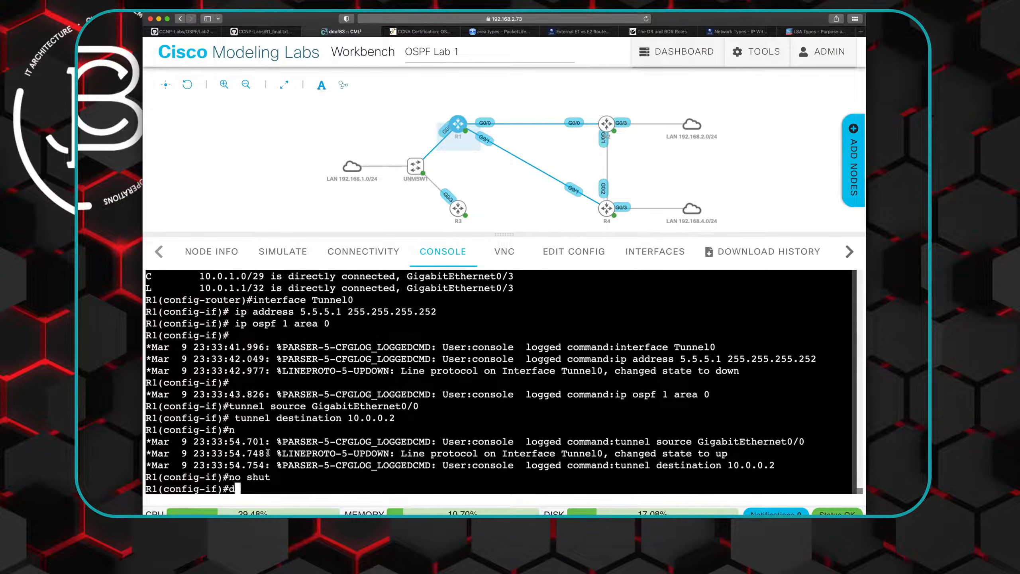
pyautogui.write('o show ip int bri')
pyautogui.press('Return')
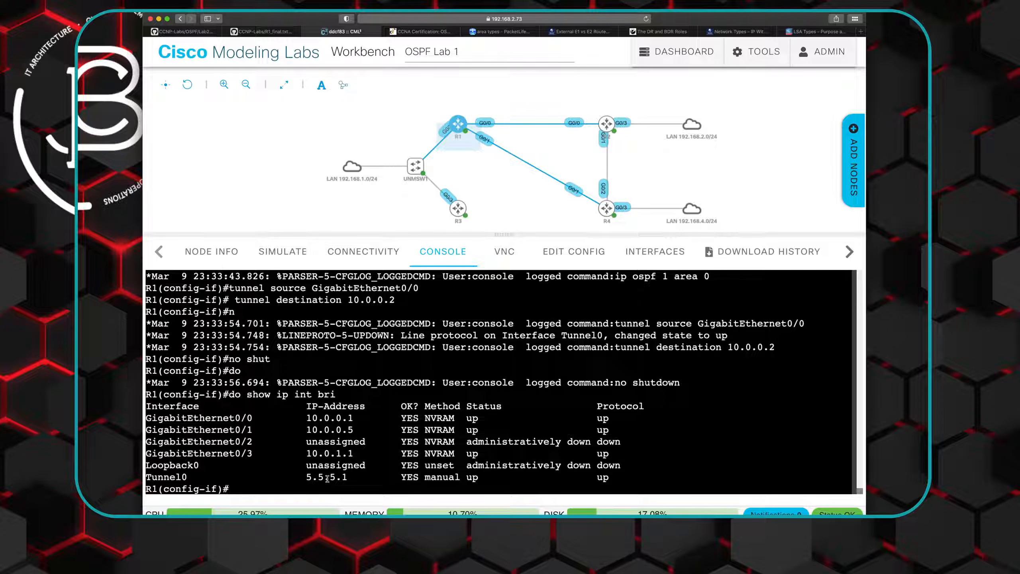
# - Open R2_final.txt from Lab 2's Final Configs on GitHub and find its Tunnel0 interface section
pyautogui.click(261, 32)
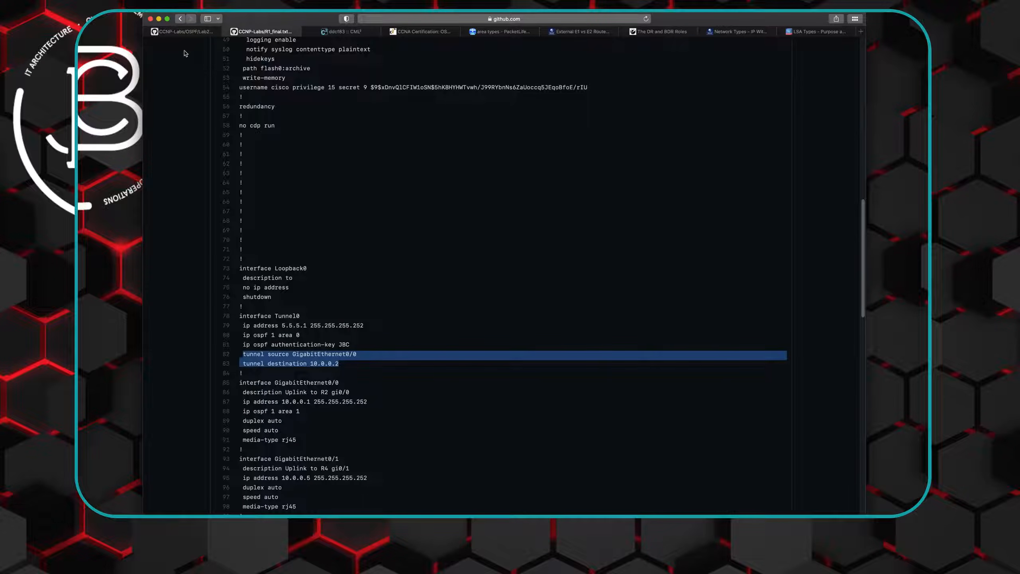
pyautogui.scroll(10, 281, 141)
pyautogui.click(180, 19)
pyautogui.click(254, 227)
pyautogui.scroll(-5, 344, 302)
pyautogui.scroll(-10, 345, 304)
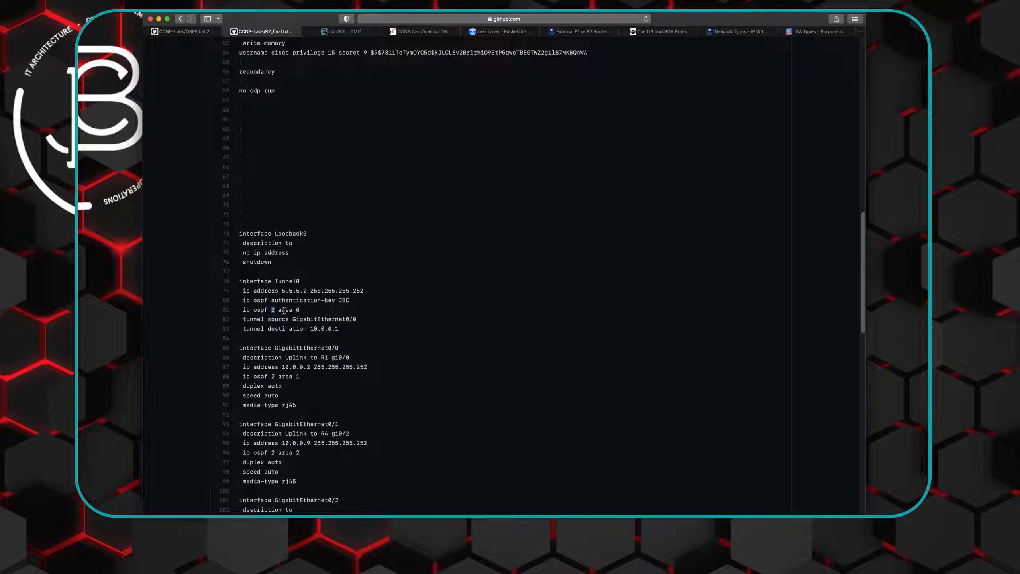
# - Copy the "interface Tunnel0" and "ip address 5.5.5.2 255.255.255.252" lines from R2_final.txt and run them in R2's console
pyautogui.moveTo(240, 281); pyautogui.dragTo(369, 291)
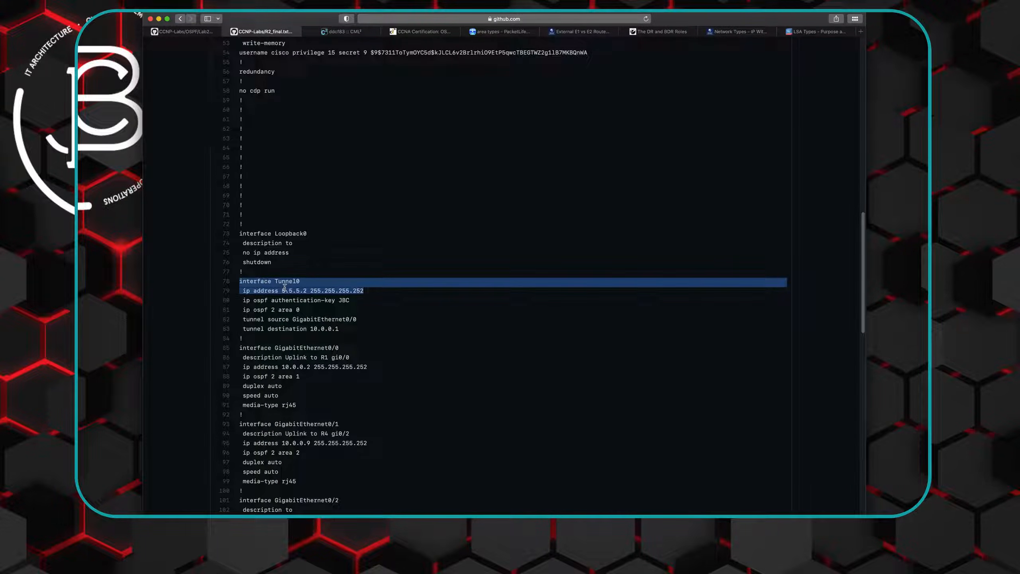
pyautogui.rightClick(284, 287)
pyautogui.click(298, 313)
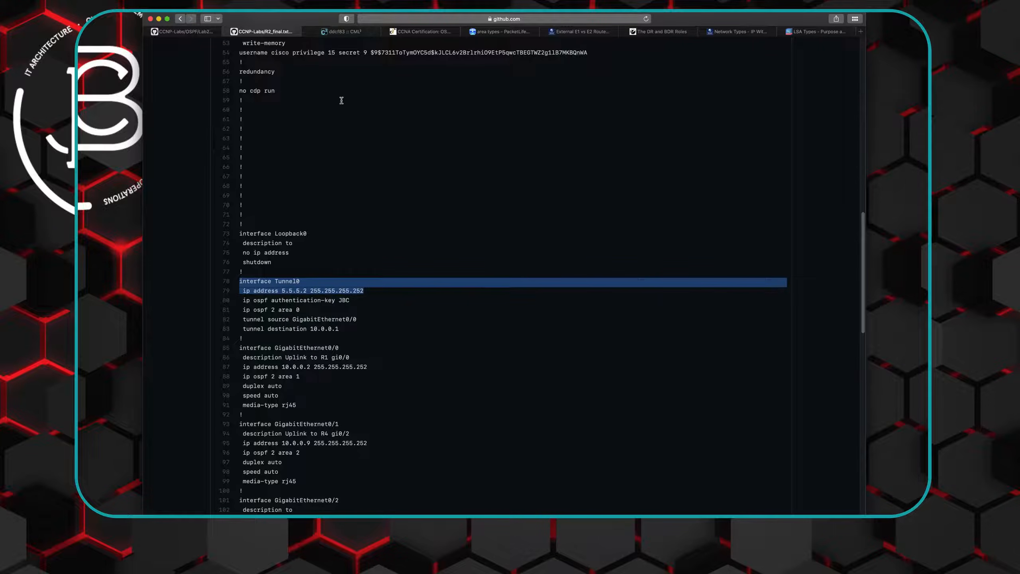
pyautogui.click(331, 32)
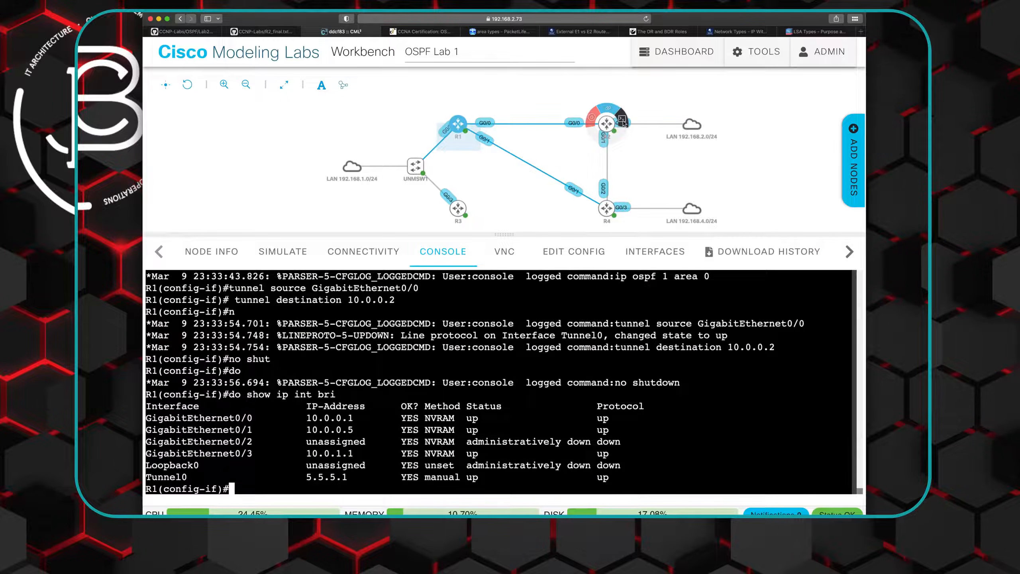
pyautogui.click(623, 123)
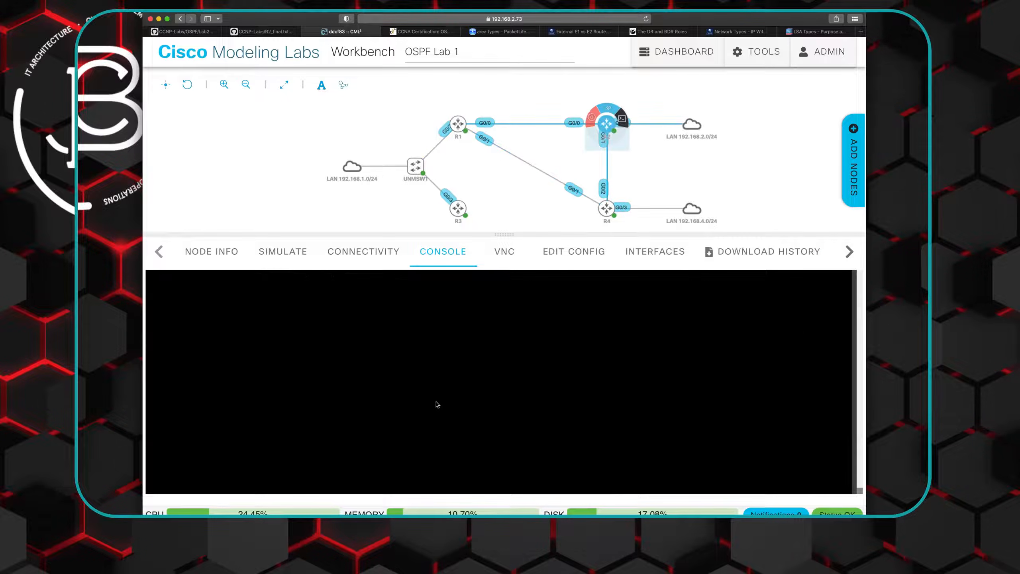
pyautogui.rightClick(295, 487)
pyautogui.click(308, 451)
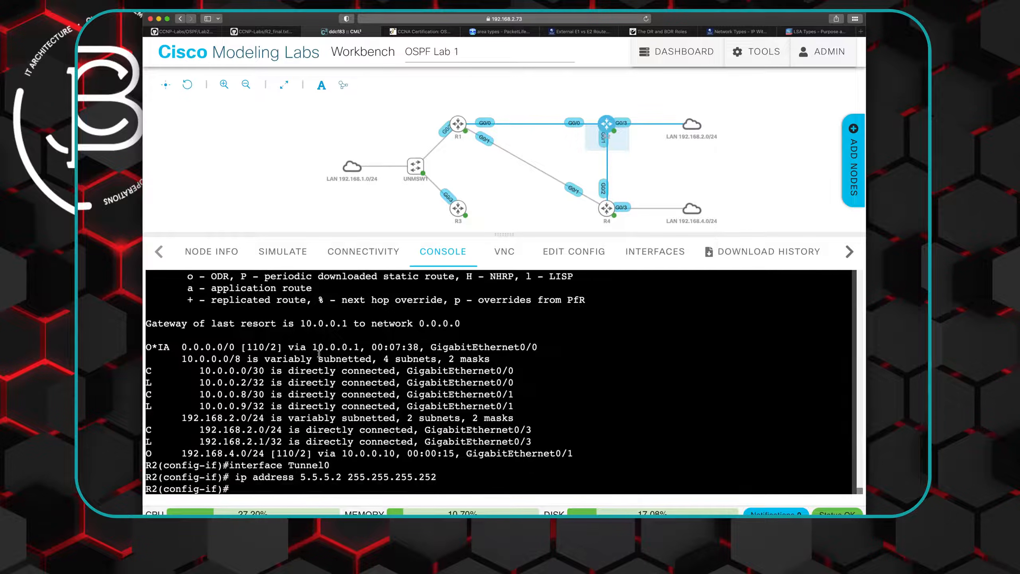
# - Copy R2_final.txt's remaining Tunnel0 lines into R2's console: "ip ospf 2 area 0", tunnel source GigabitEthernet0/0 and tunnel destination 10.0.0.1
pyautogui.click(259, 32)
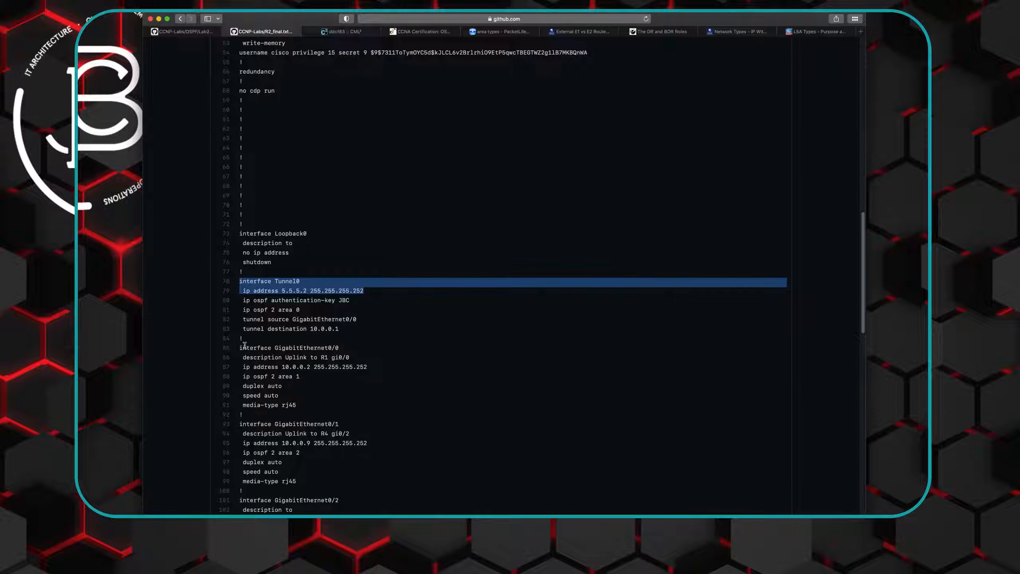
pyautogui.moveTo(243, 310); pyautogui.dragTo(345, 329)
pyautogui.rightClick(287, 325)
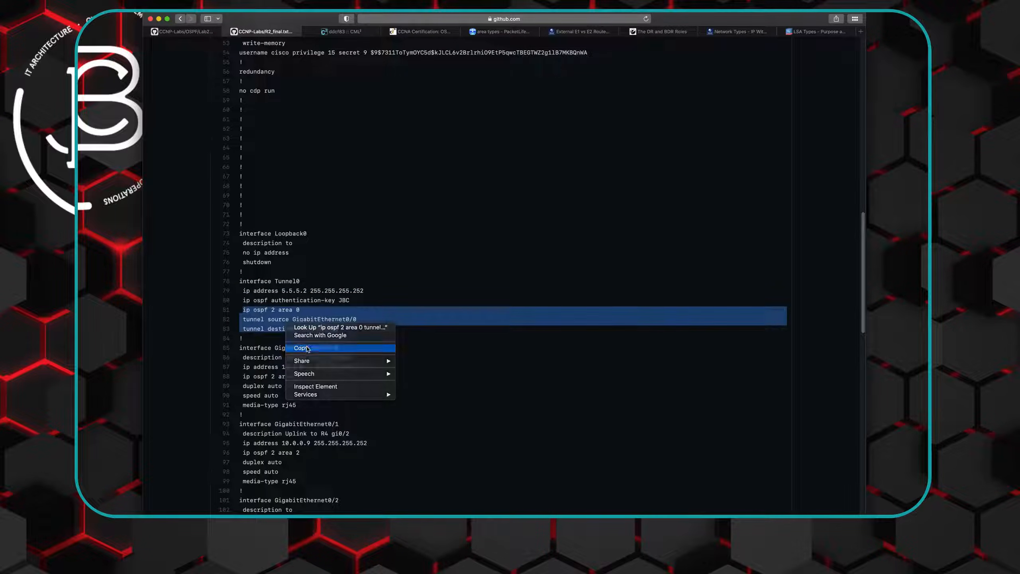
pyautogui.click(302, 348)
pyautogui.click(340, 32)
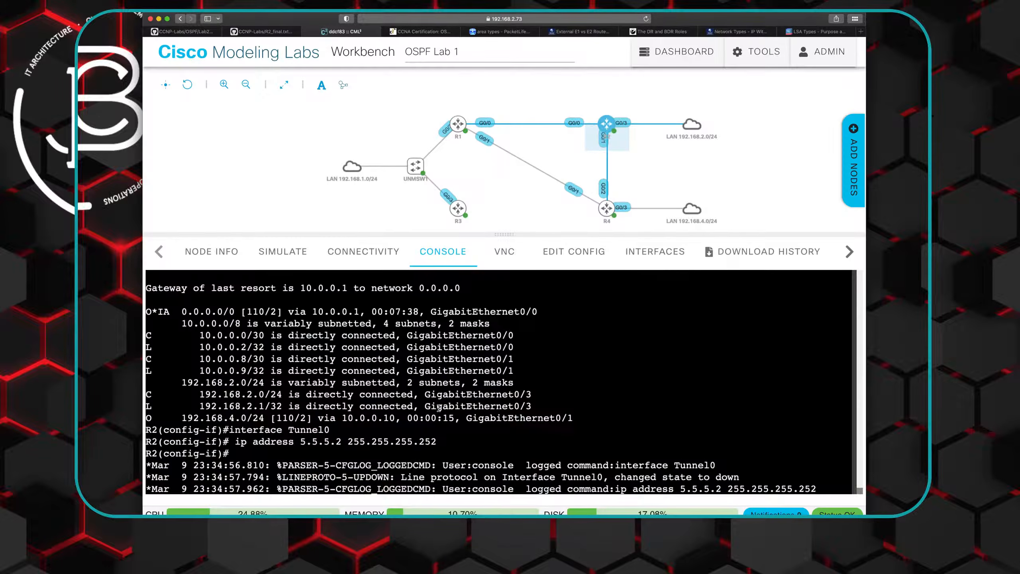
pyautogui.press('Return')
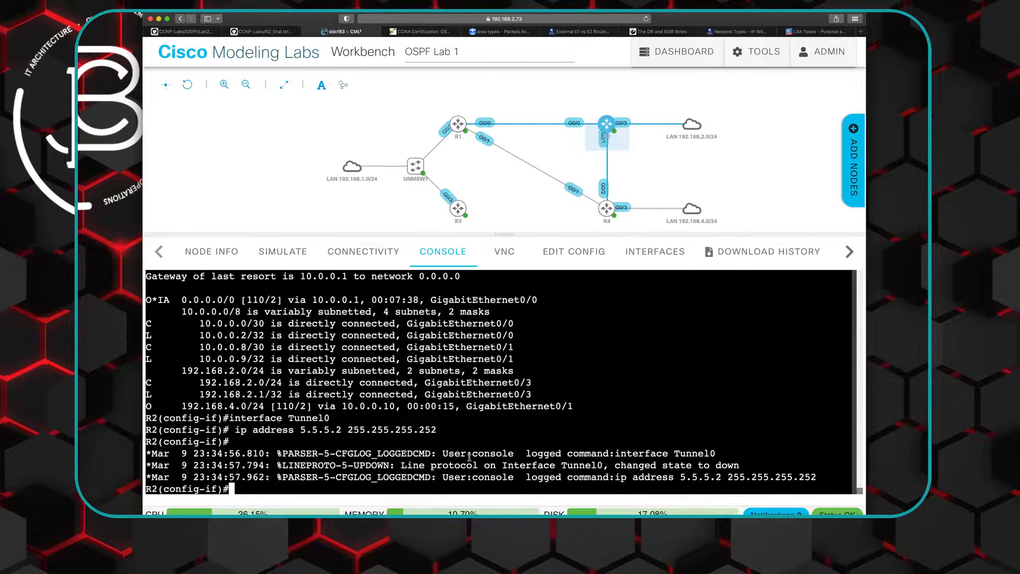
pyautogui.rightClick(282, 485)
pyautogui.click(303, 452)
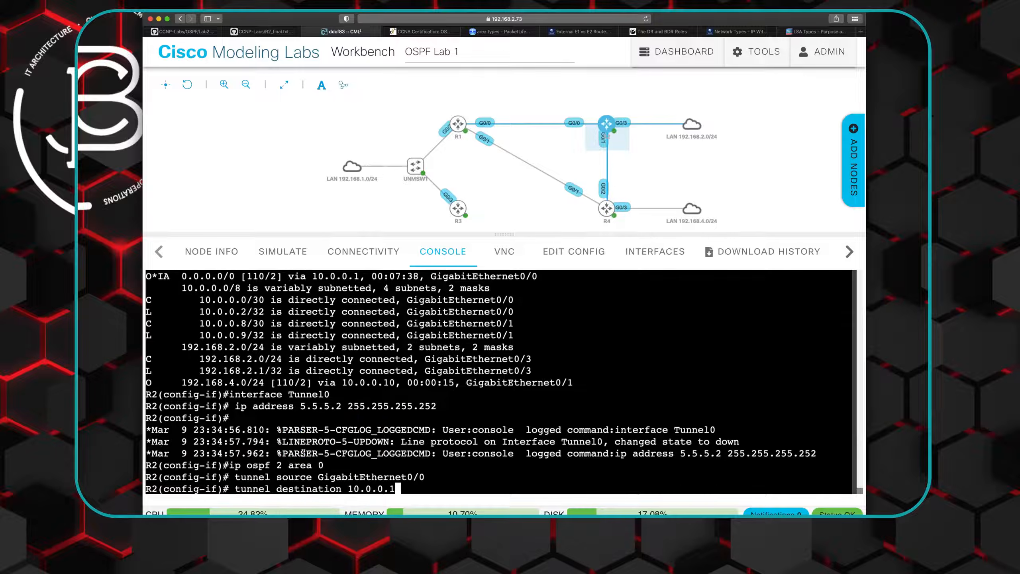
pyautogui.press('Return')
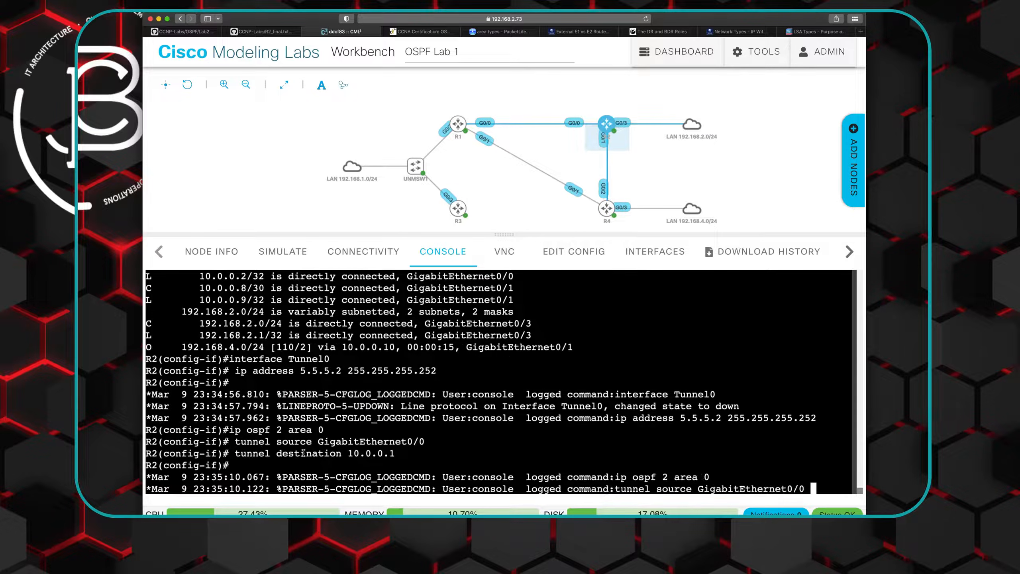
# - Enable R2's Tunnel0 with "no shut" and list the OSPF neighbors with "do show ip ospf neigh"
pyautogui.write('no shut')
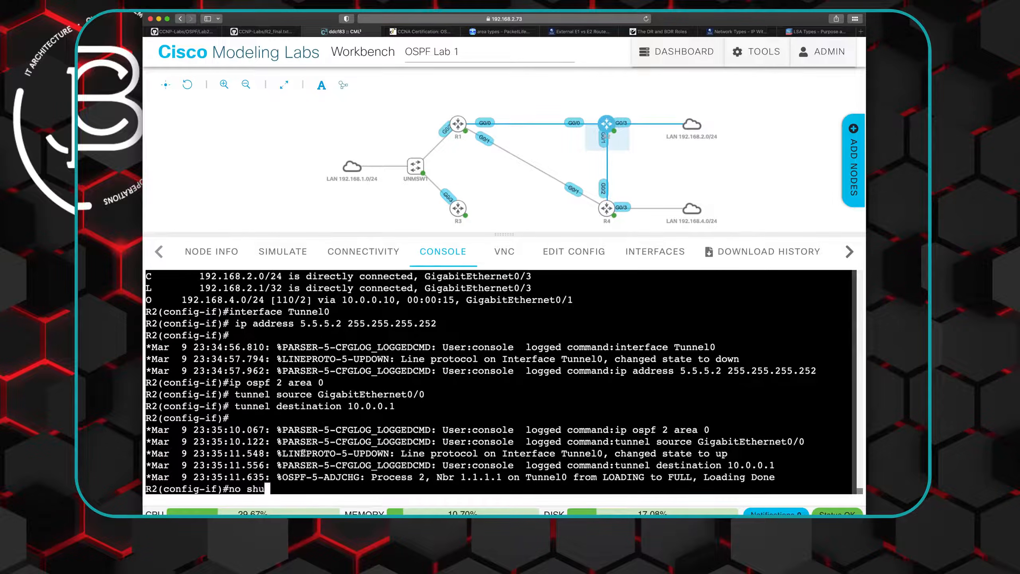
pyautogui.press('Return')
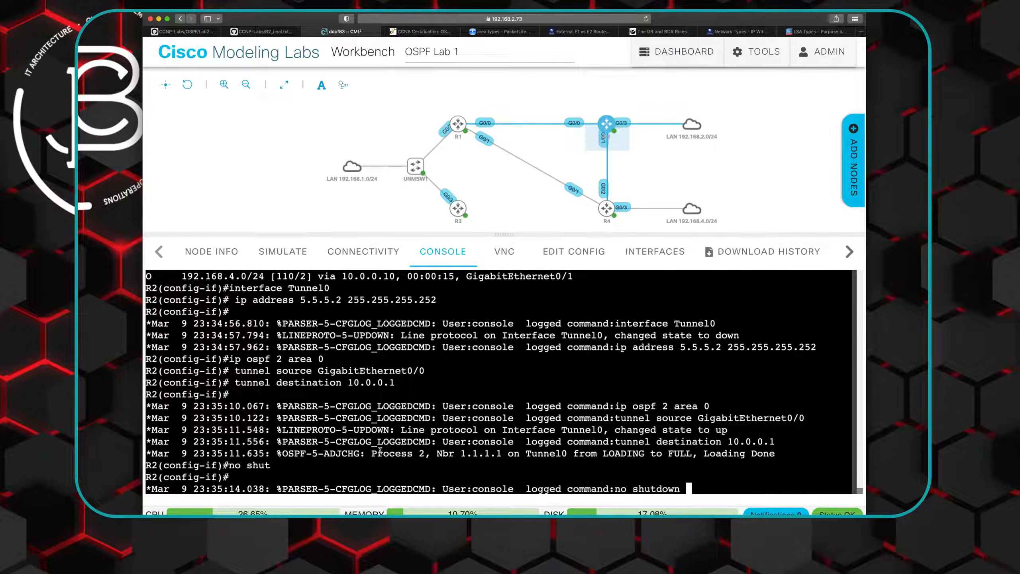
pyautogui.moveTo(443, 453); pyautogui.dragTo(572, 454)
pyautogui.click(683, 459)
pyautogui.press('Return')
pyautogui.press('Return')
pyautogui.write('do show ip ospf neigh')
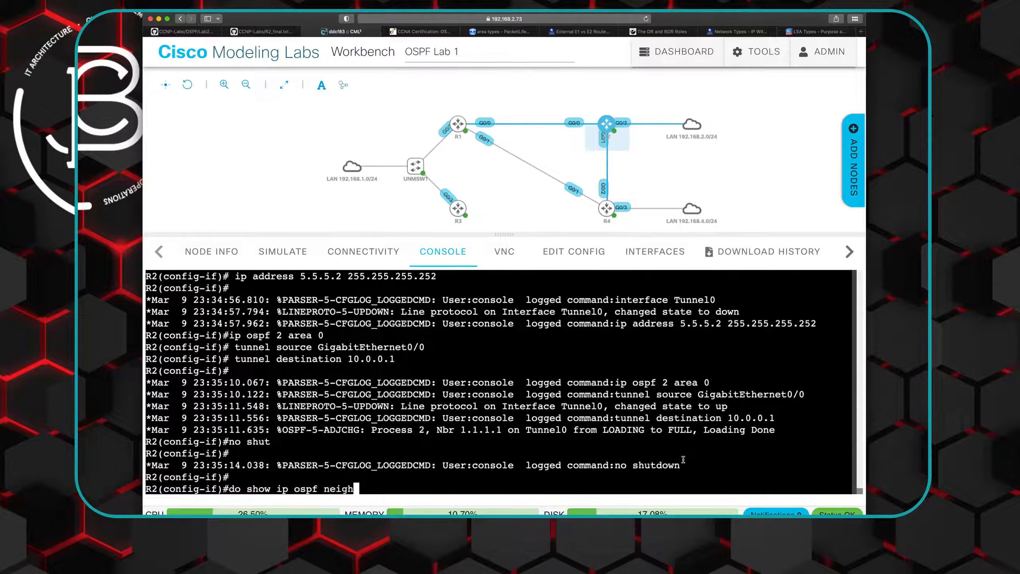
pyautogui.press('Return')
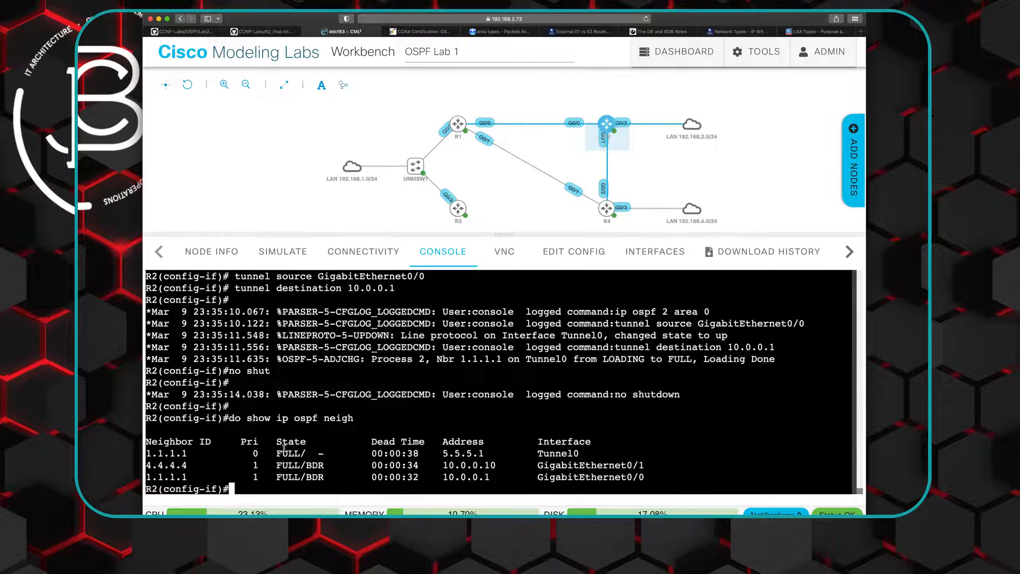
# - Run "do show ip ospf" on R2 and page through the details for areas 0, 1 and 2
pyautogui.write('do show ip ospf')
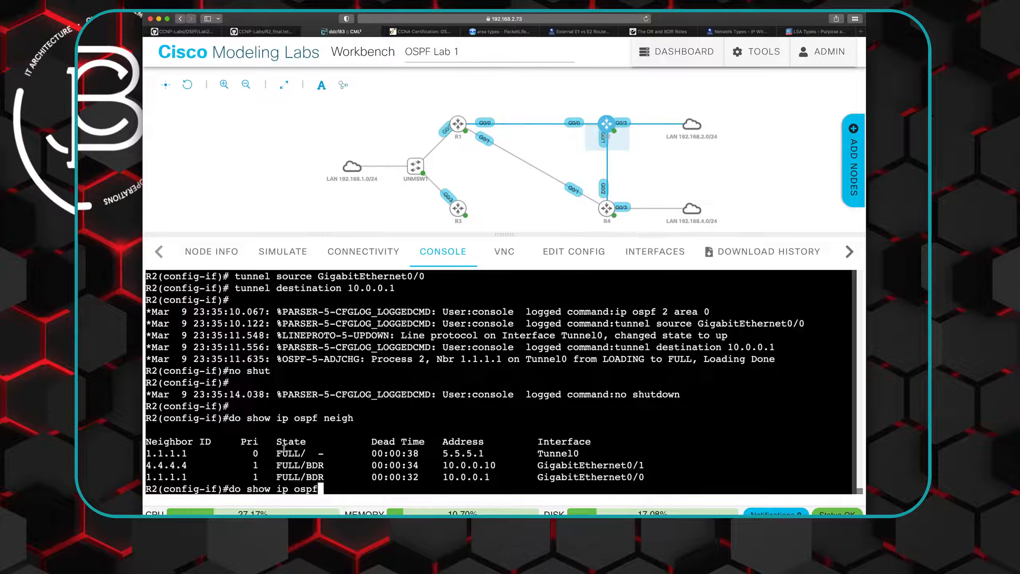
pyautogui.press('Return')
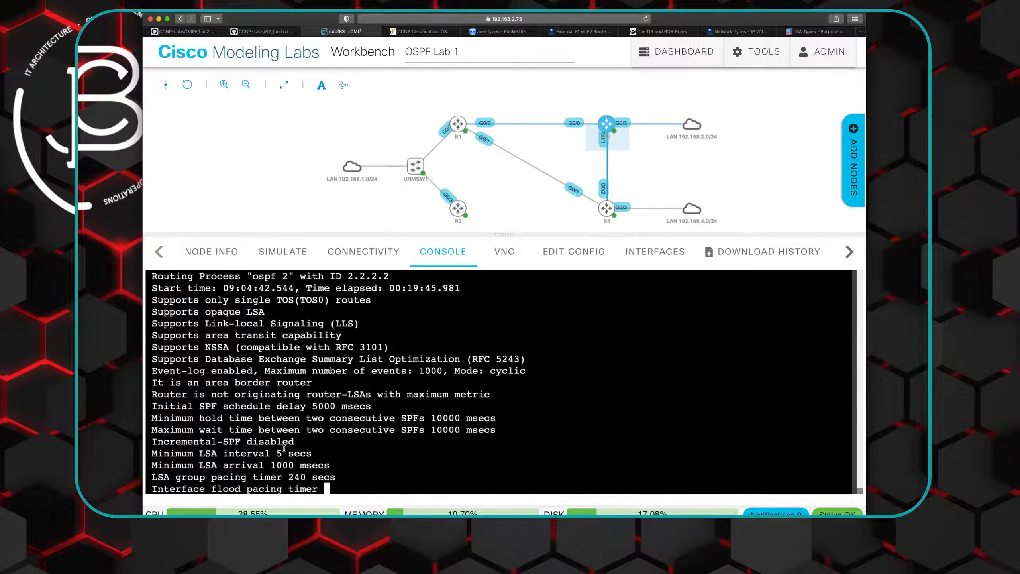
pyautogui.press('space')
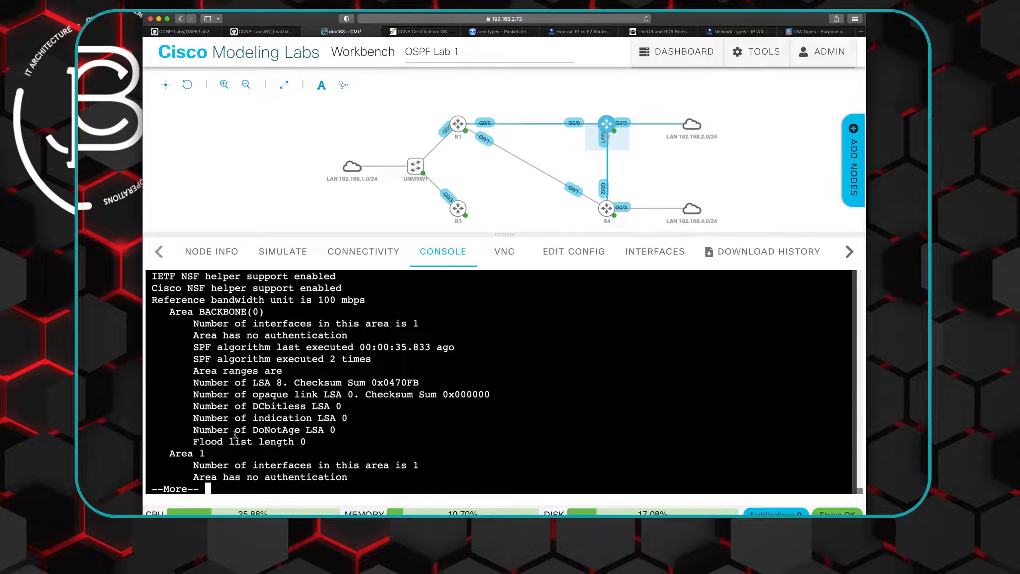
pyautogui.press('Return')
pyautogui.press('Return')
pyautogui.press('Return')
pyautogui.press('Return')
pyautogui.press('Return')
pyautogui.press('Return')
pyautogui.press('Return')
pyautogui.press('Return')
pyautogui.press('Return')
pyautogui.press('Return')
pyautogui.press('Return')
pyautogui.press('Return')
pyautogui.press('Return')
pyautogui.press('Return')
pyautogui.press('Return')
pyautogui.press('Return')
pyautogui.press('Return')
pyautogui.press('Return')
pyautogui.press('Return')
pyautogui.press('Return')
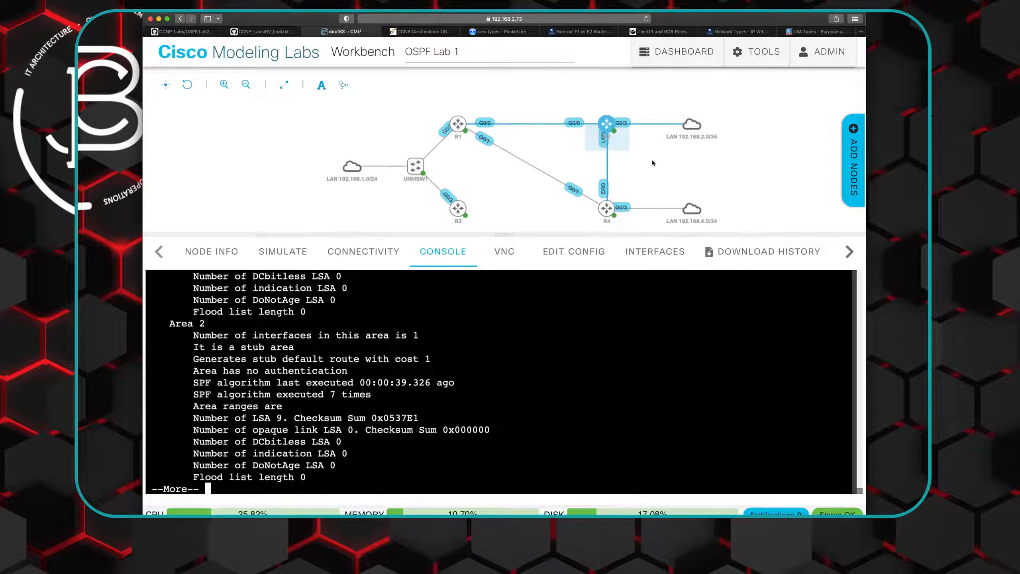
# - Check the Lab 2 diagram for R2's LAN, and copy "ip ospf 2" from the GigabitEthernet0/3 section of R2_final.txt
pyautogui.moveTo(692, 128)
pyautogui.click(193, 31)
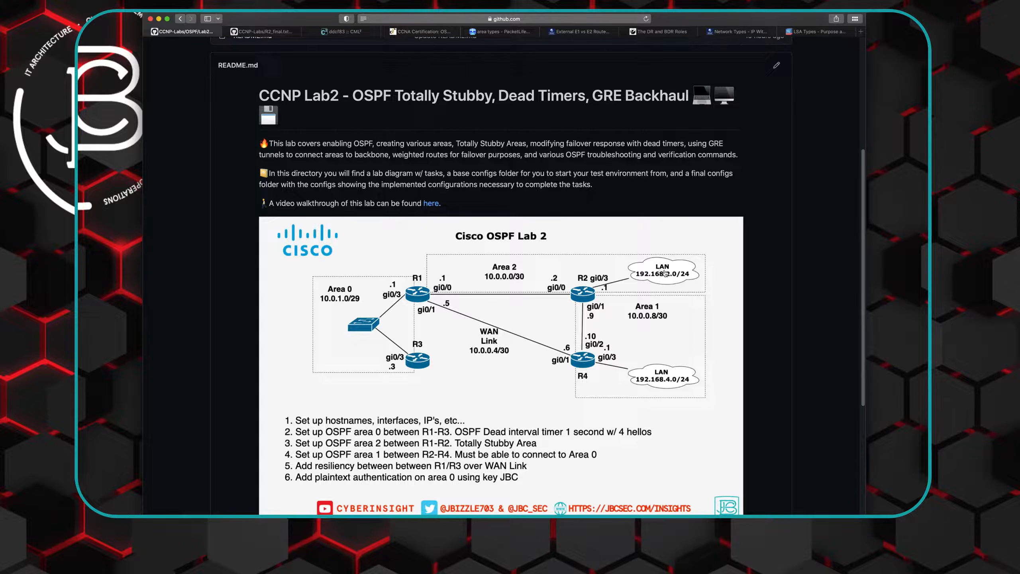
pyautogui.click(269, 32)
pyautogui.scroll(-5, 408, 286)
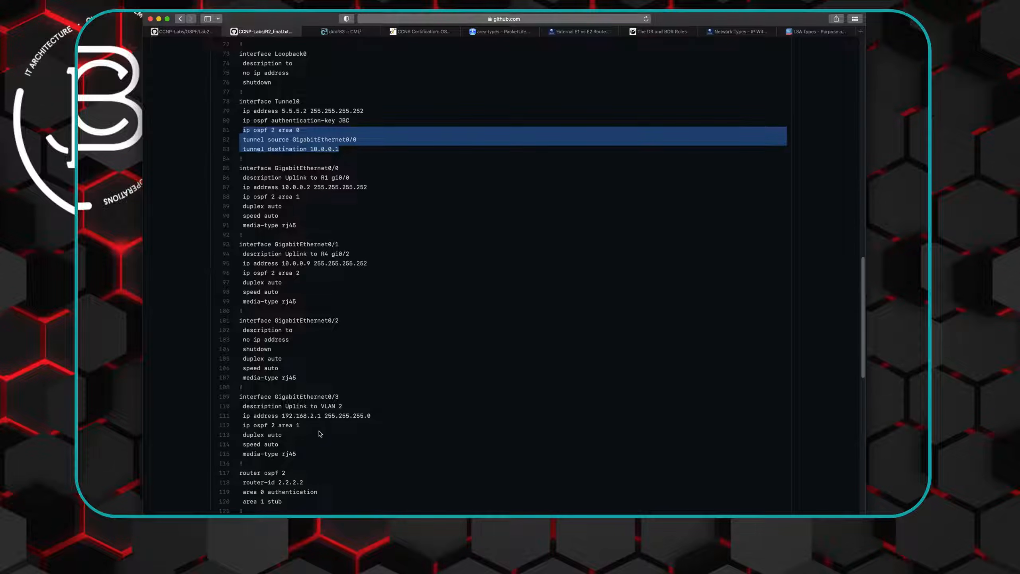
pyautogui.moveTo(244, 427); pyautogui.dragTo(274, 427)
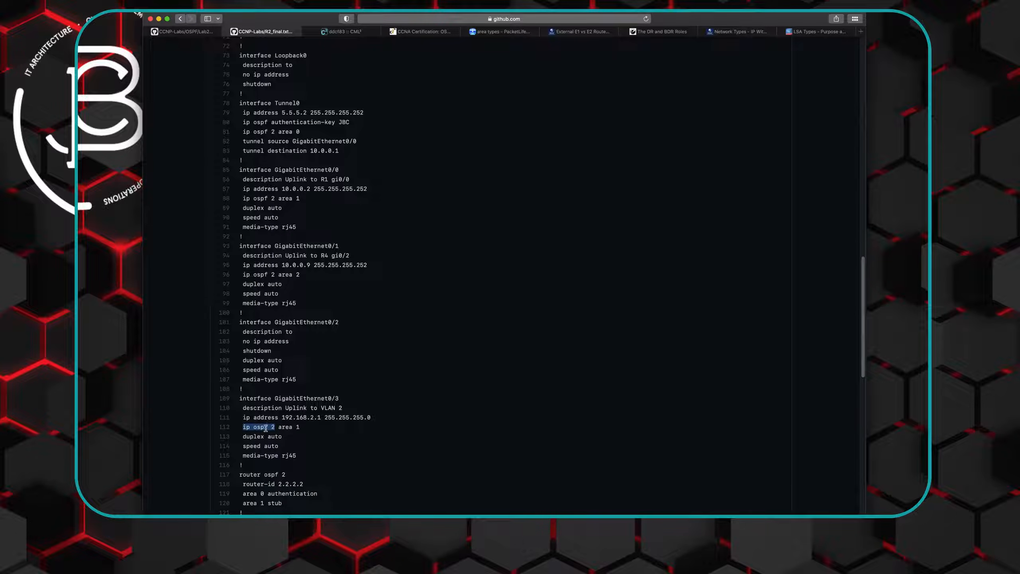
pyautogui.rightClick(265, 426)
pyautogui.click(279, 451)
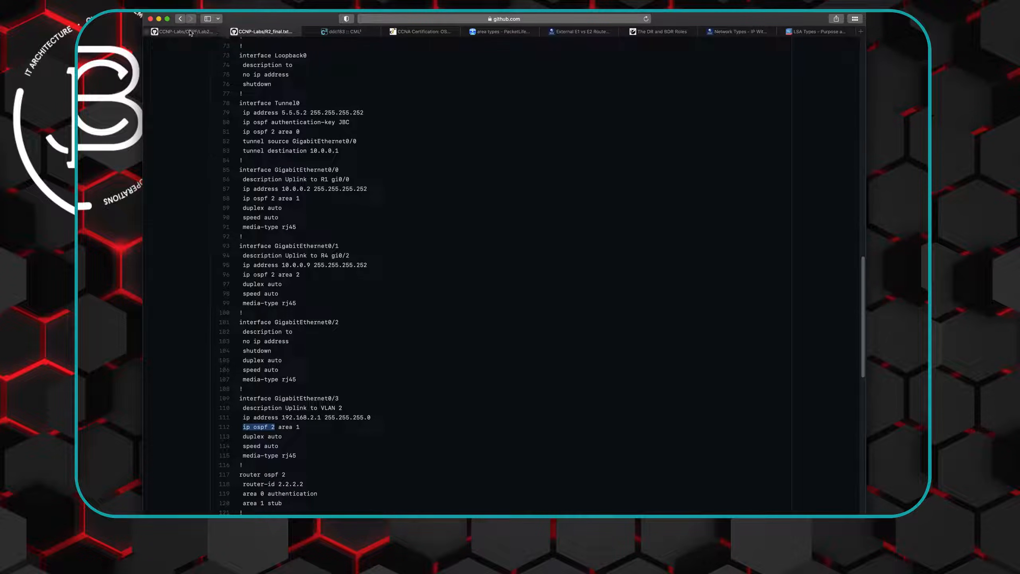
# - Assign R2's gi0/3 interface to OSPF with "ip ospf 2 area 2", checking the area number against the Lab 2 diagram
pyautogui.click(344, 32)
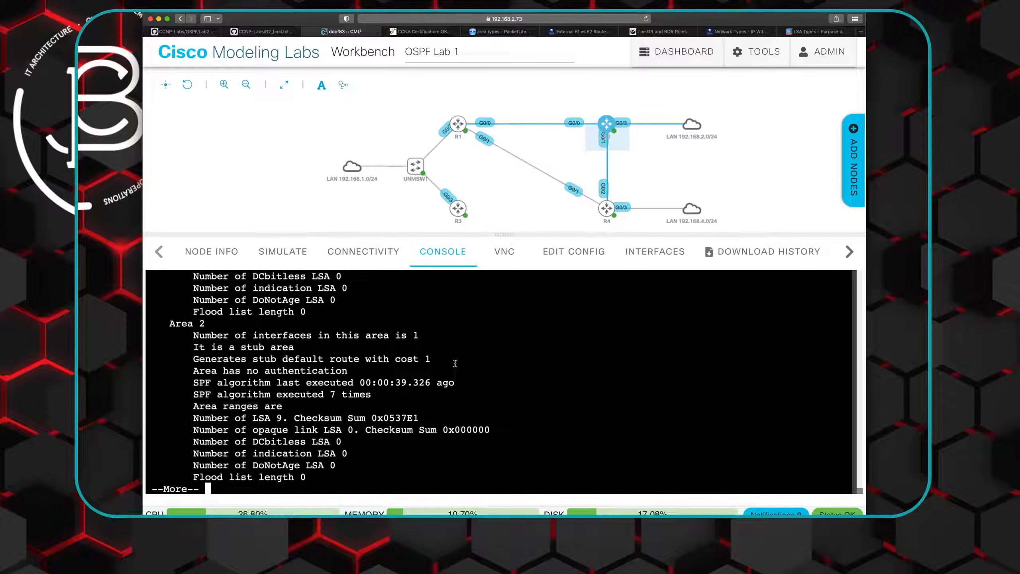
pyautogui.press('space')
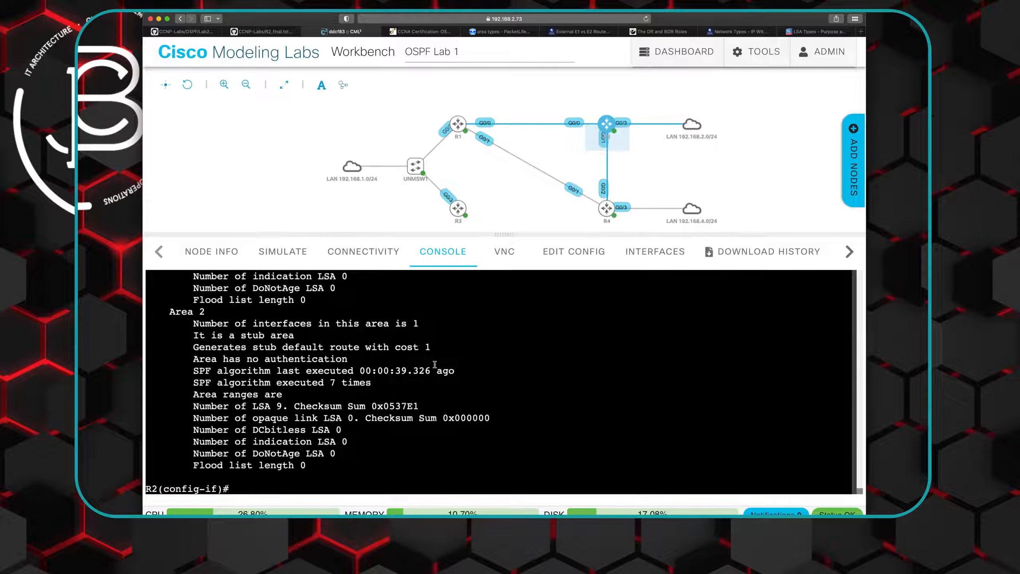
pyautogui.write('int gi0/3')
pyautogui.press('Return')
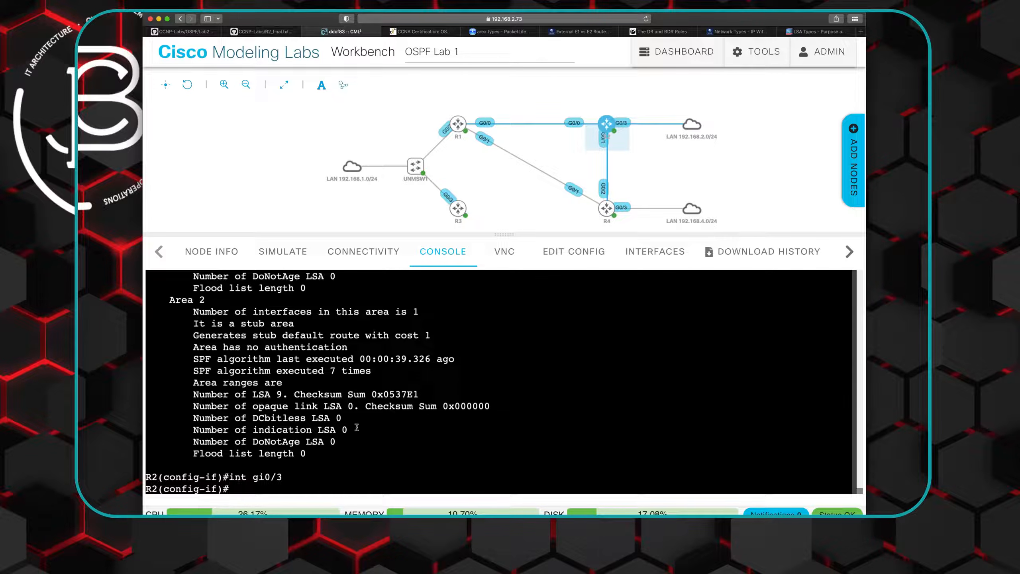
pyautogui.write('ip ')
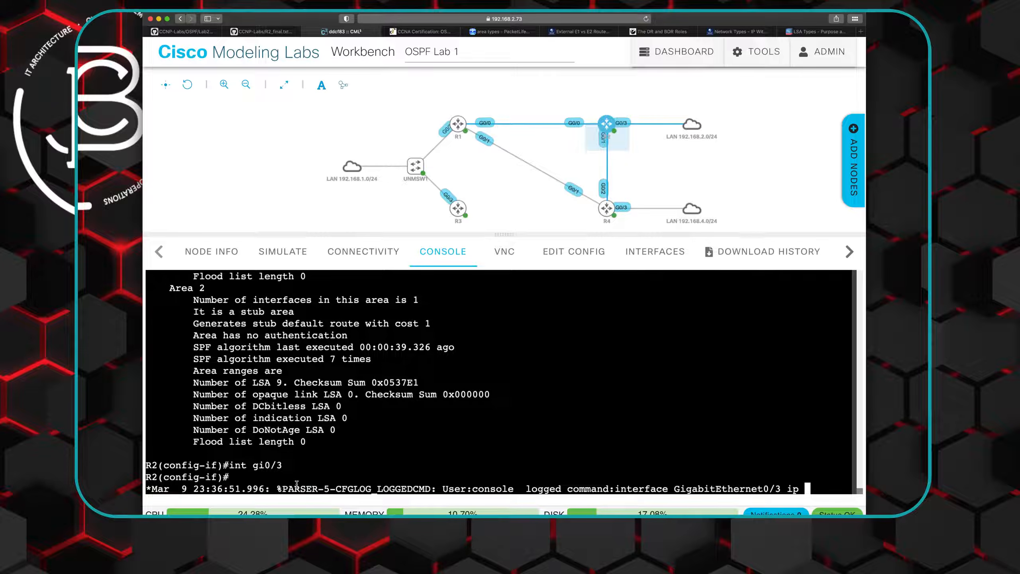
pyautogui.write('ospf 2 area')
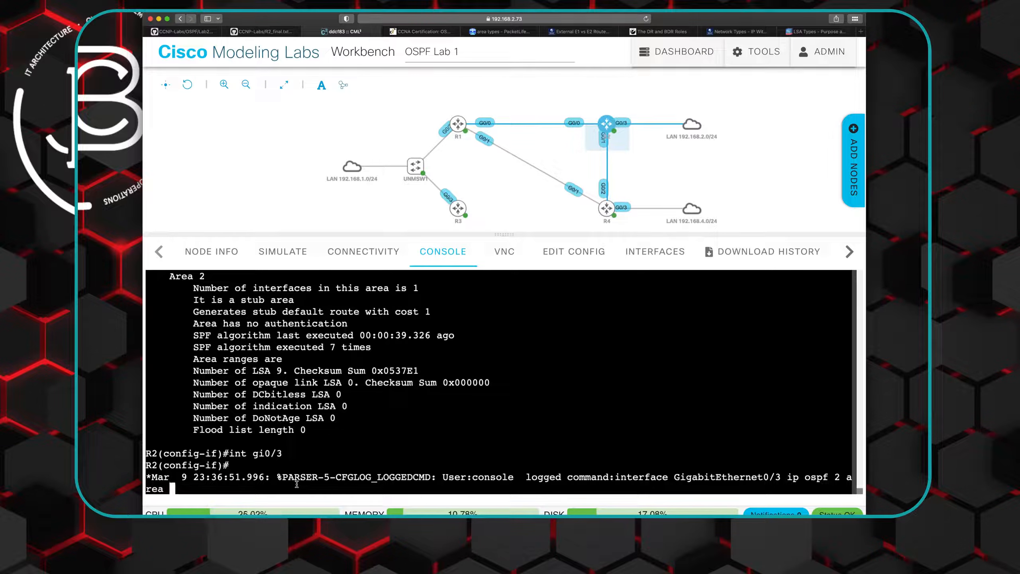
pyautogui.click(207, 35)
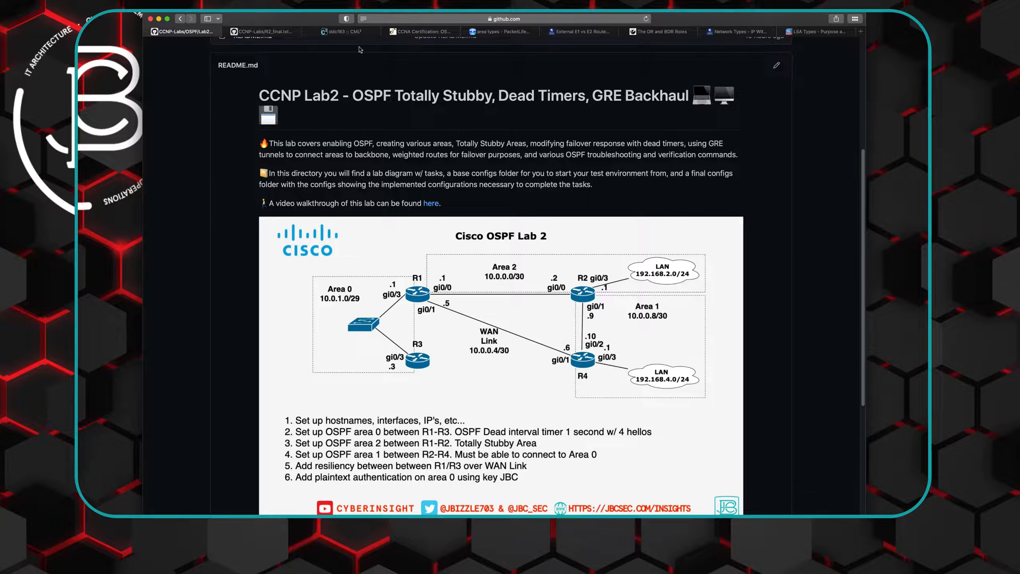
pyautogui.click(344, 31)
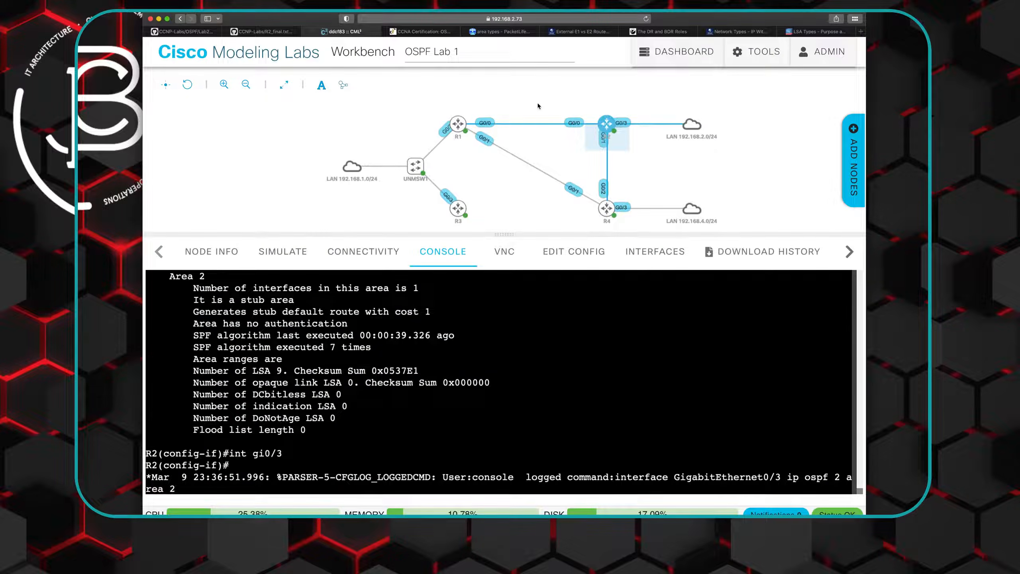
pyautogui.press('Return')
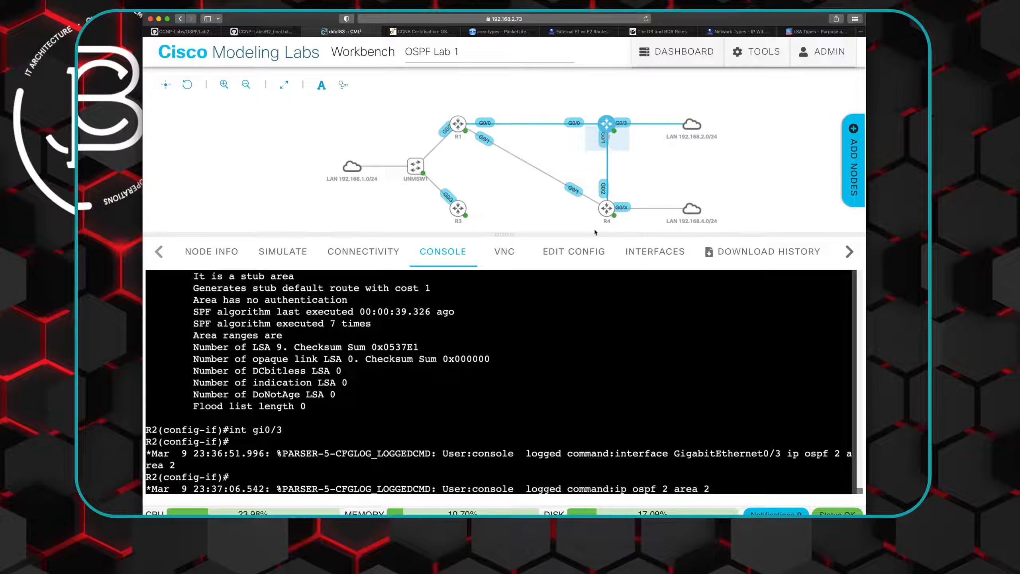
# - Open R4's console and display its routing table with "do show ip route"
pyautogui.moveTo(619, 213)
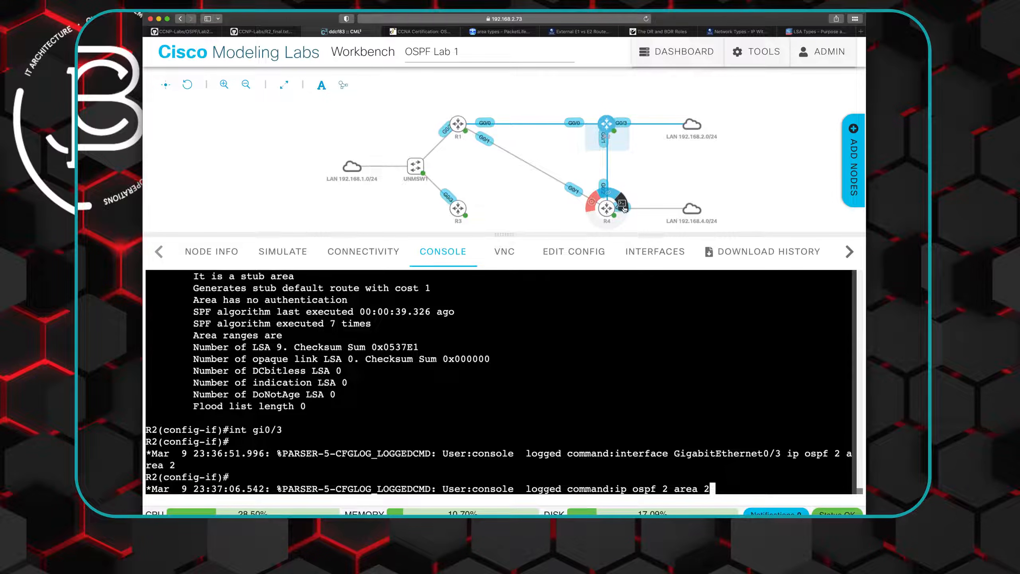
pyautogui.click(622, 205)
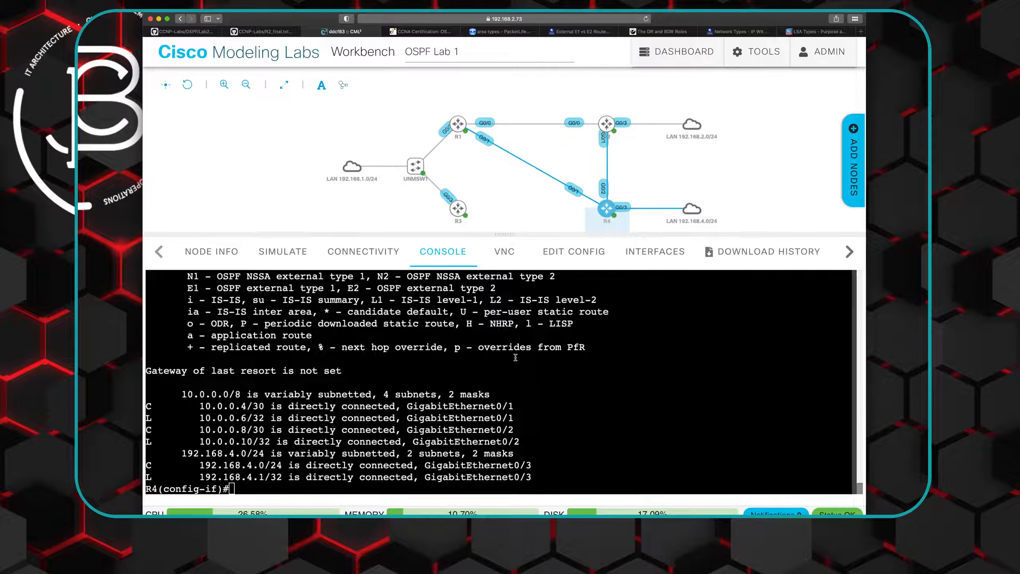
pyautogui.write('do show ip route')
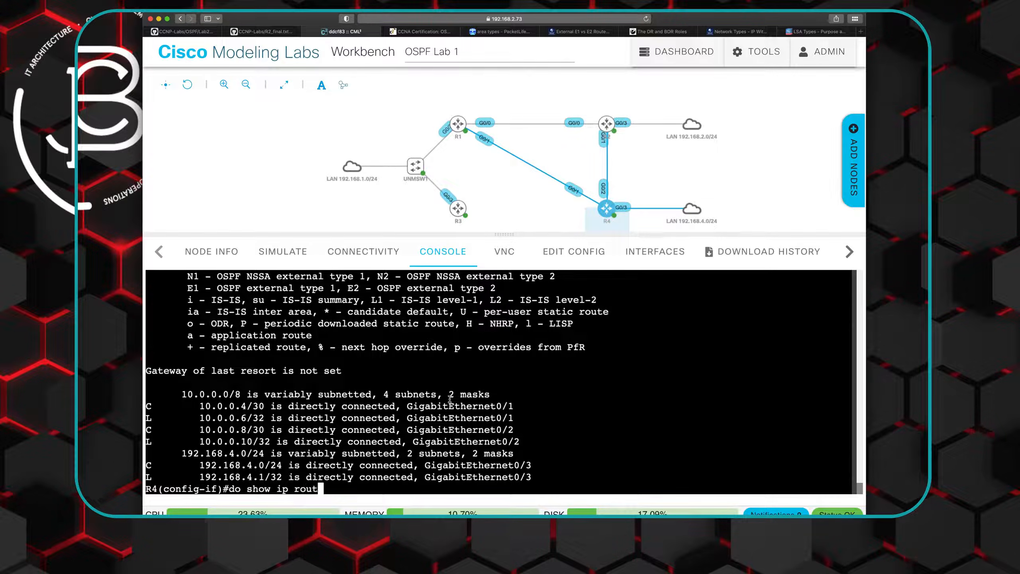
pyautogui.press('Return')
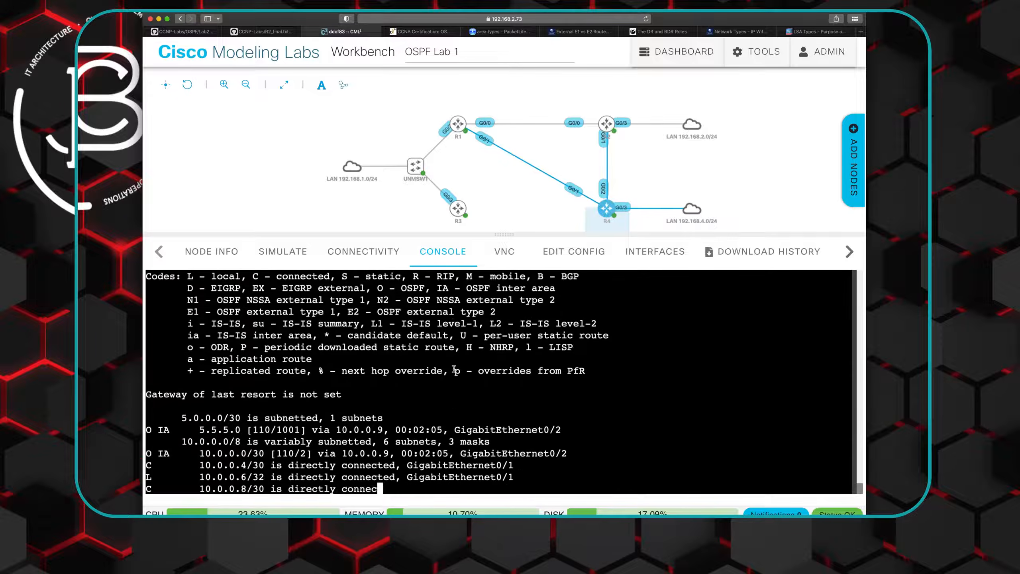
# - Page to the end of R4's routing table and highlight the 192.168.2.0/24 inter-area route
pyautogui.press('space')
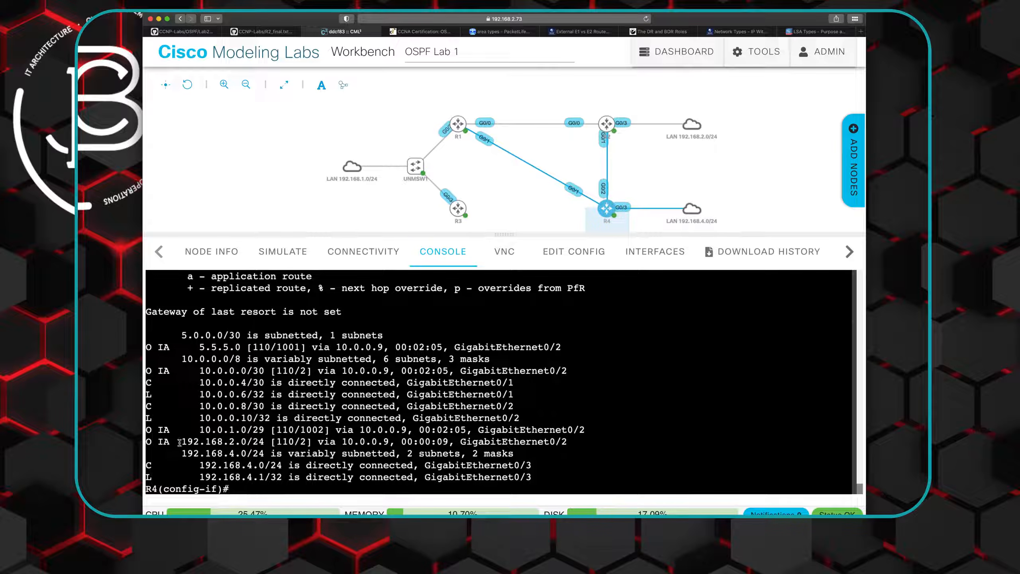
pyautogui.moveTo(182, 442); pyautogui.dragTo(265, 441)
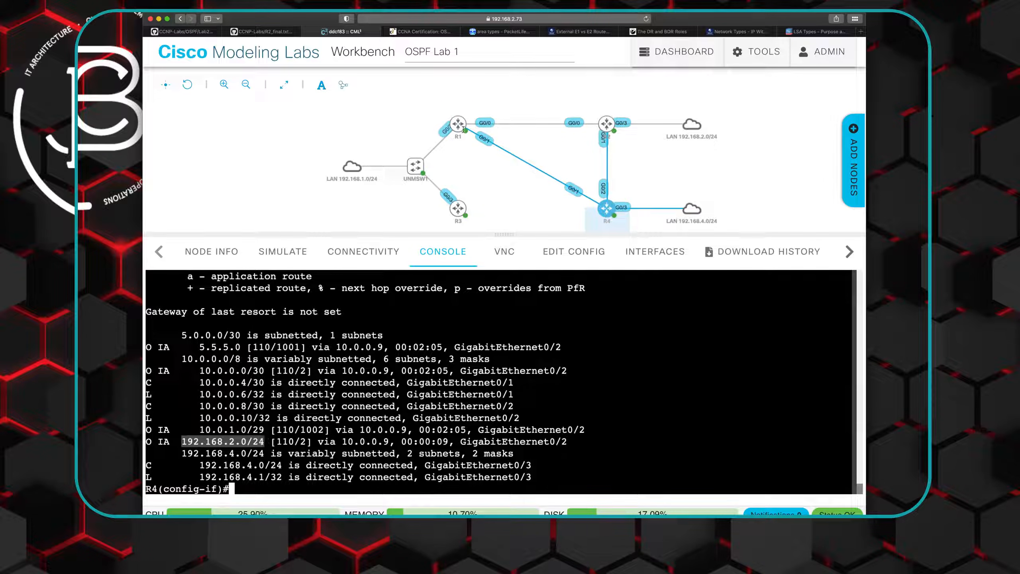
# - Open R1's console and display its routing table with "do show ip route" through to the last entry
pyautogui.moveTo(468, 121)
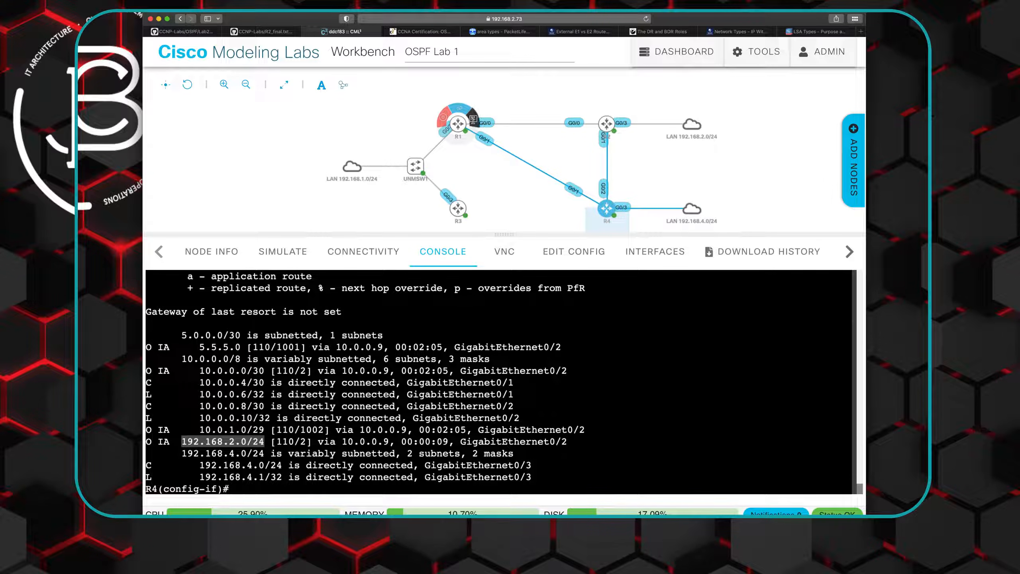
pyautogui.click(473, 119)
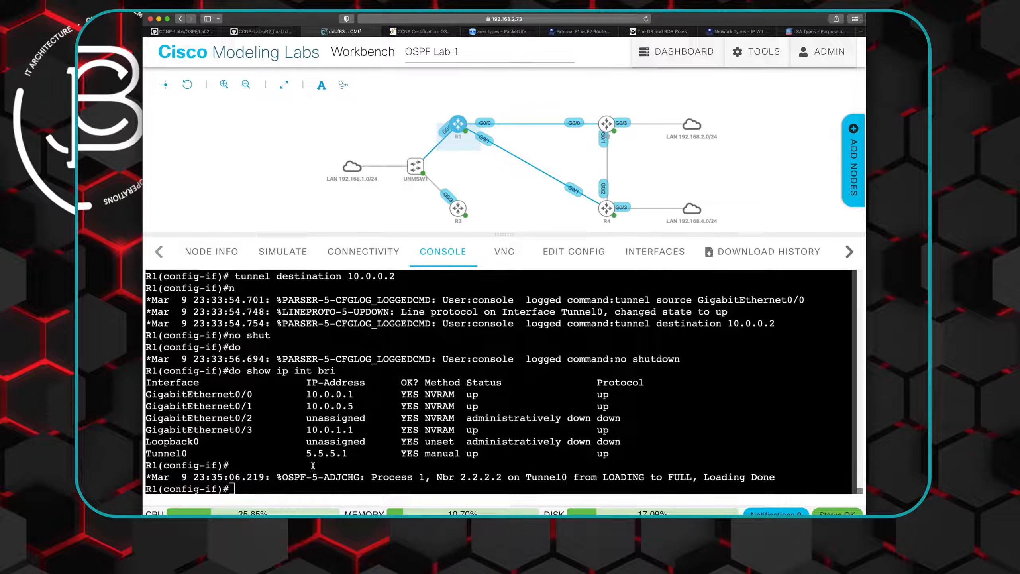
pyautogui.write('do show ip route')
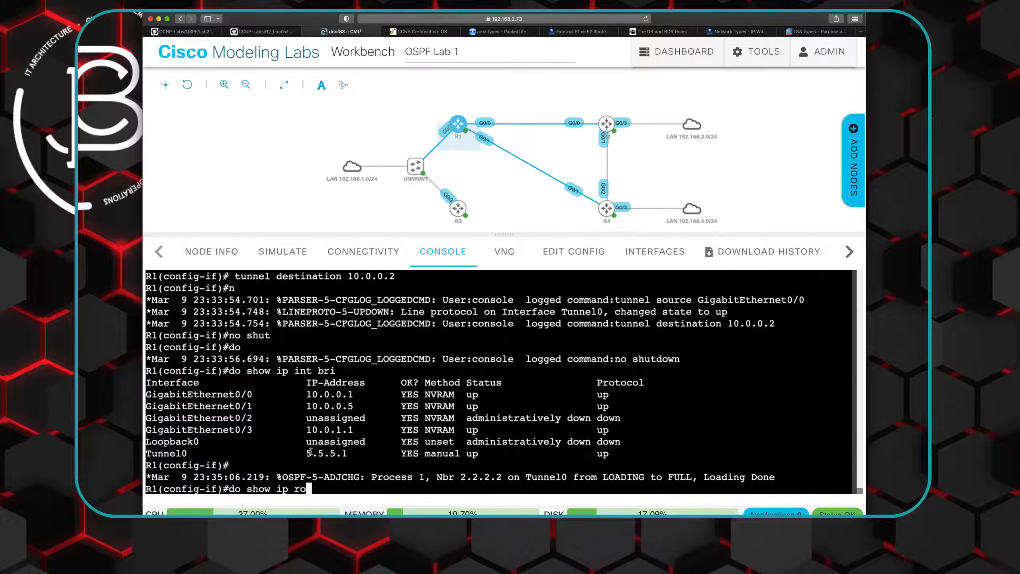
pyautogui.press('Return')
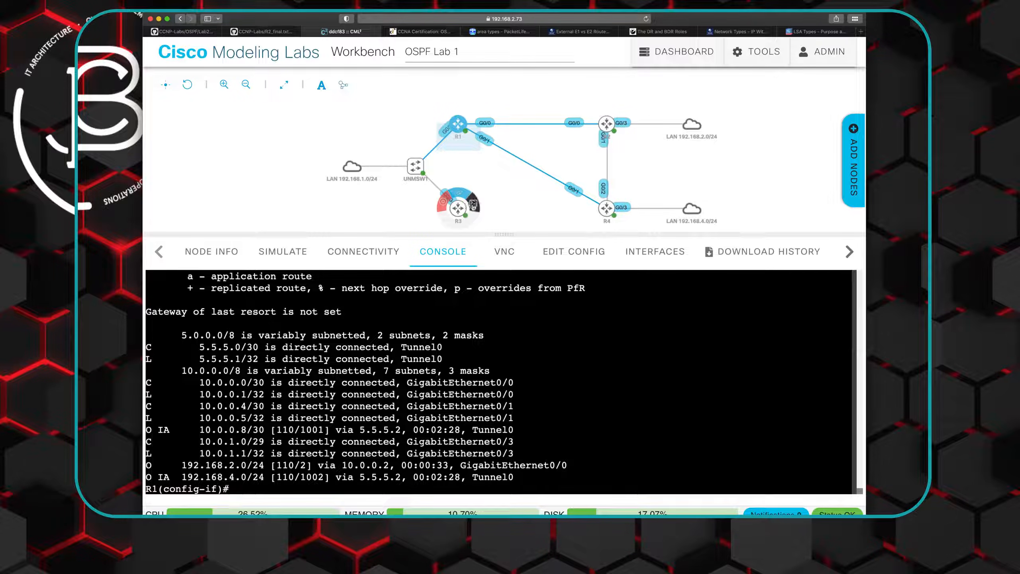
# - Open R3's console, enter privileged mode with "en" and the enable password, and display the routing table with "show ip route"
pyautogui.click(473, 206)
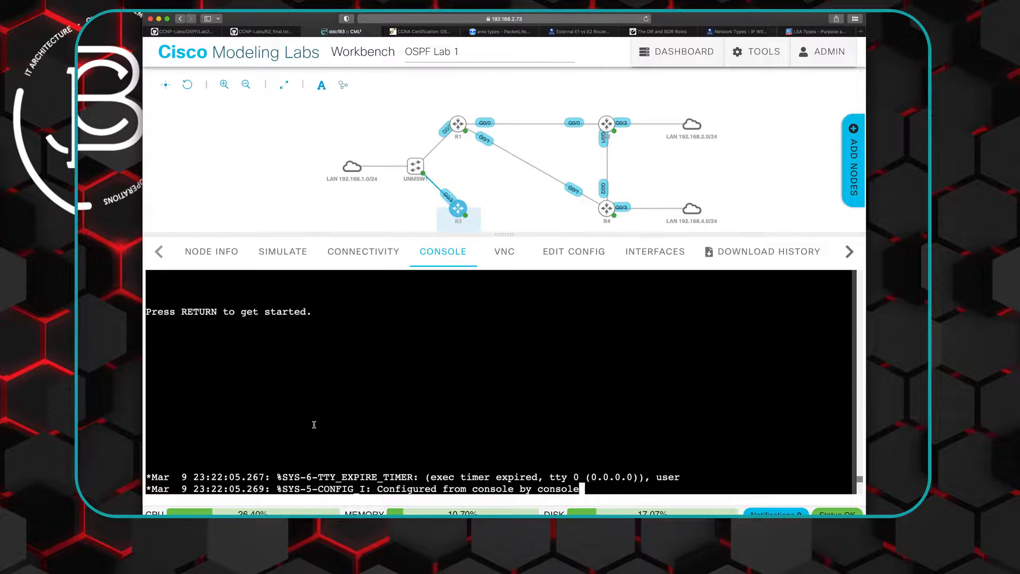
pyautogui.press('Return')
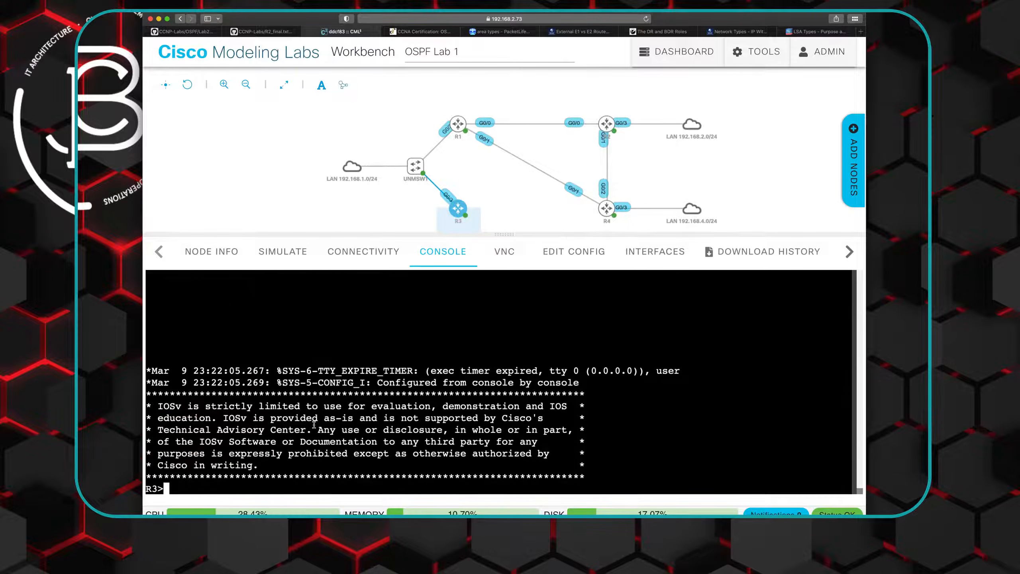
pyautogui.write('en')
pyautogui.press('Return')
pyautogui.press('Return')
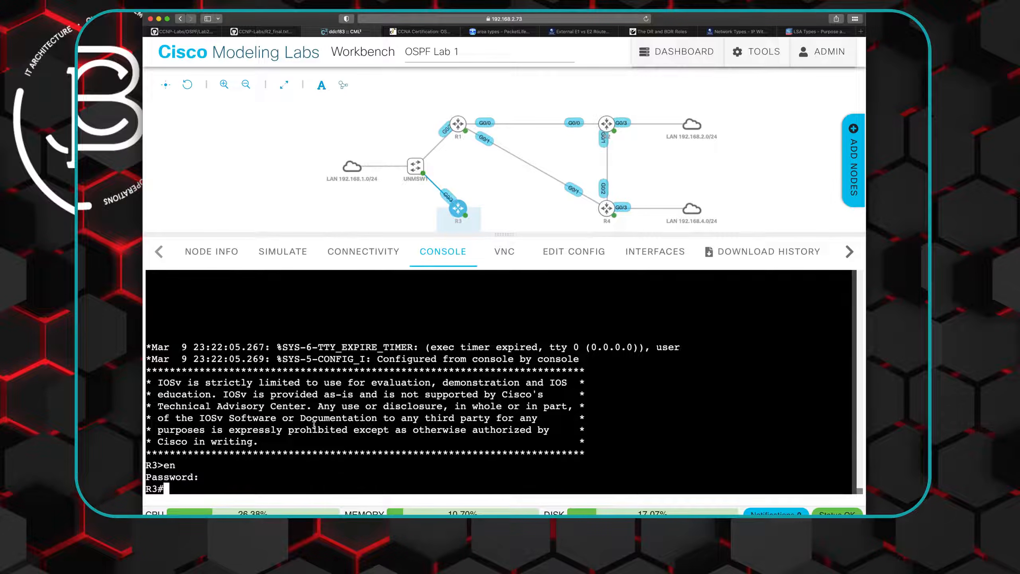
pyautogui.write('show ip route')
pyautogui.press('Return')
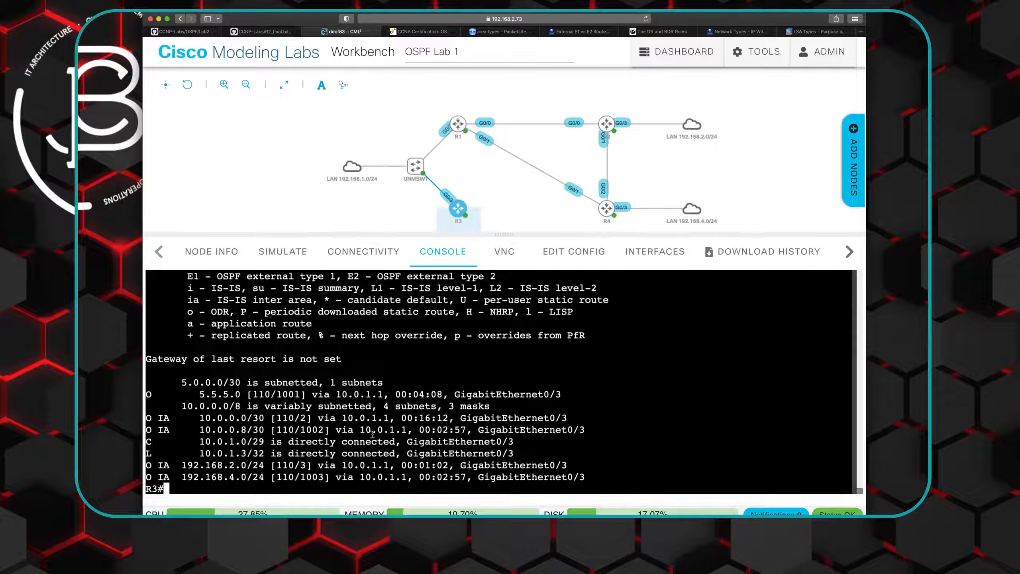
# - Ping R2's LAN interface at 192.168.2.1 from R3
pyautogui.write('ping 192.168.2.1')
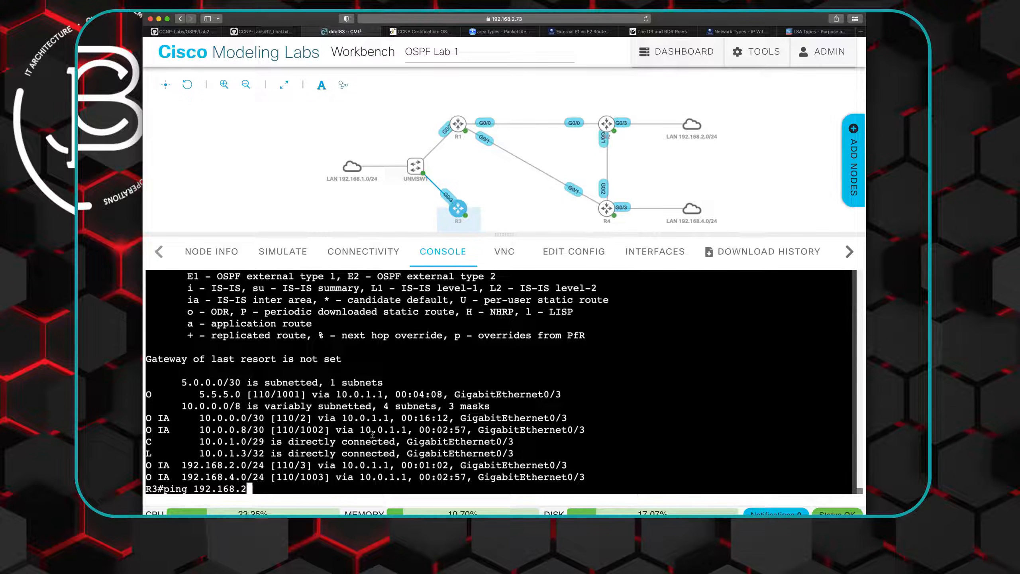
pyautogui.press('Return')
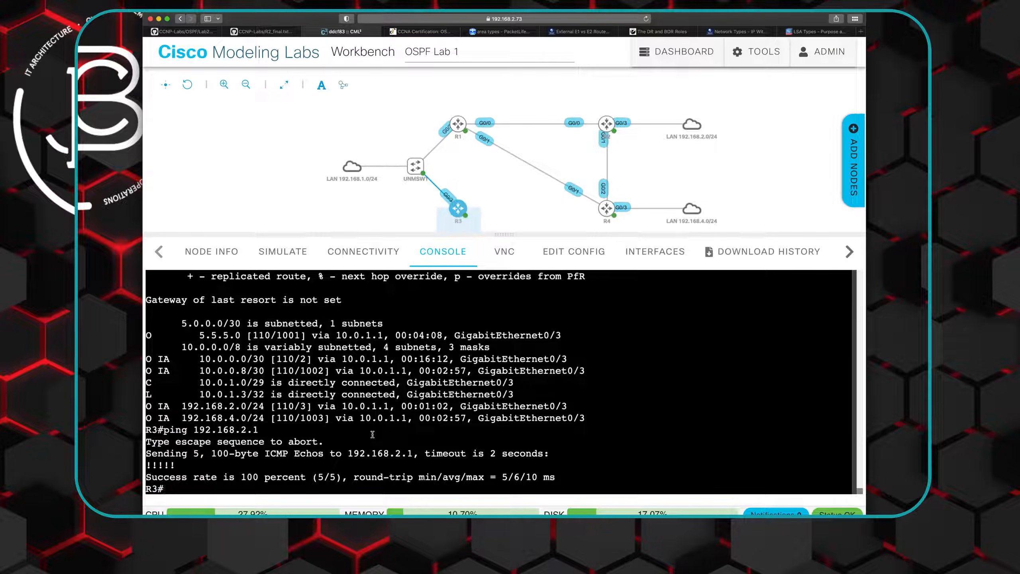
# - Reuse the ping command on R3 to test R4's LAN interface at 192.168.4.1
pyautogui.press('Up')
pyautogui.press('BackSpace')
pyautogui.press('BackSpace')
pyautogui.press('BackSpace')
pyautogui.write('4.1')
pyautogui.press('Return')
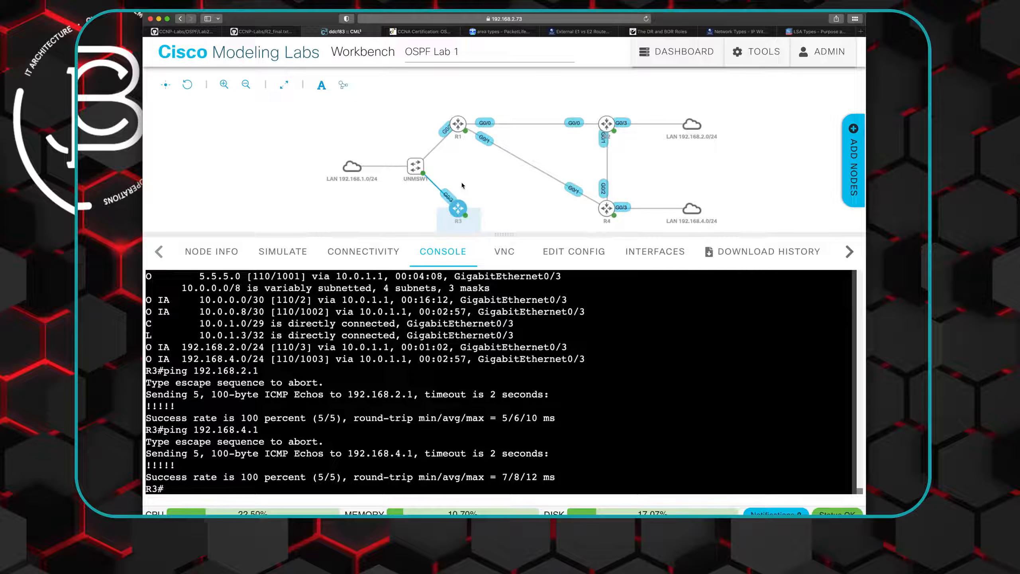
# - Switch to the Lab 2 README on GitHub to review the diagram and task list
pyautogui.click(183, 31)
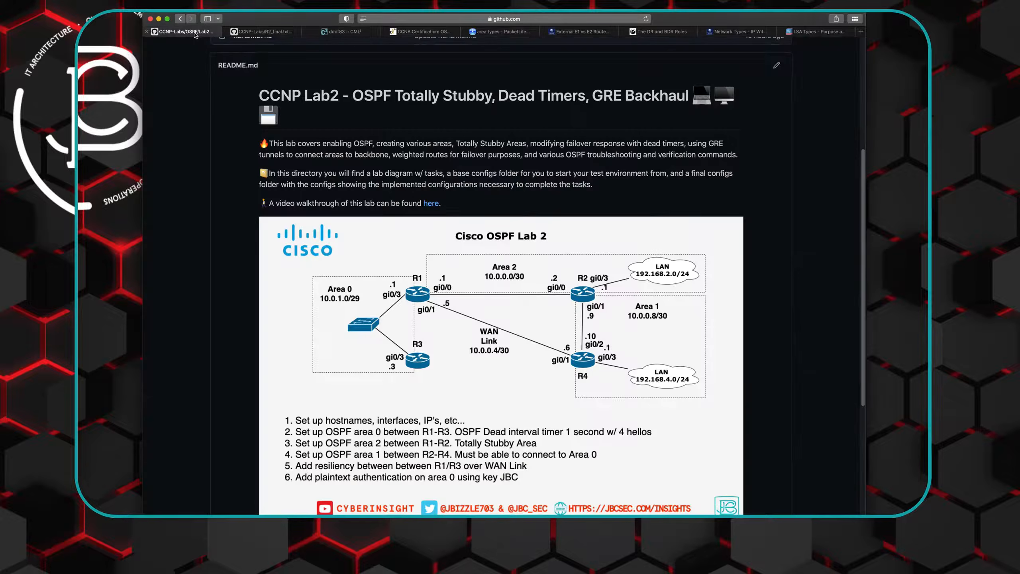
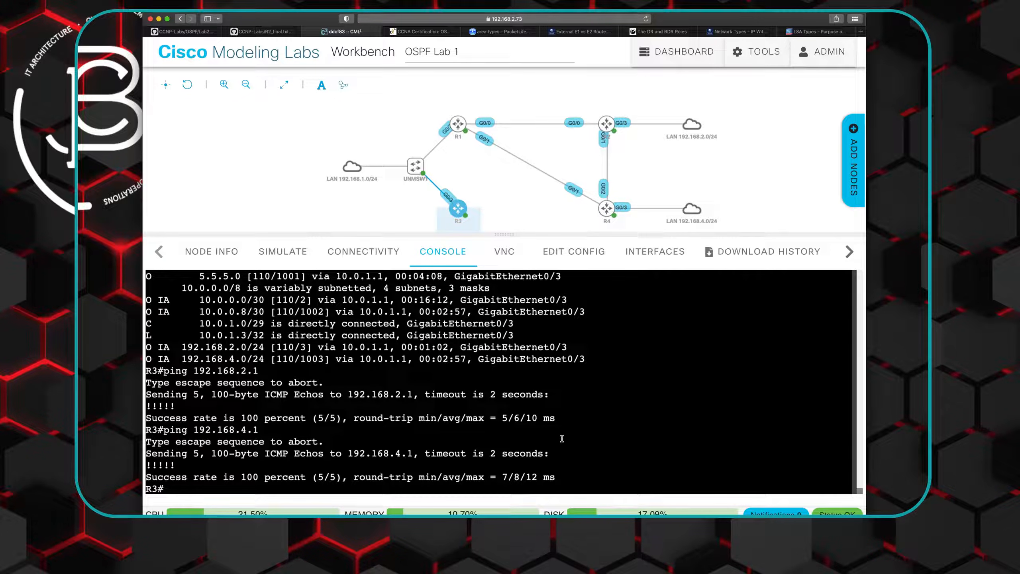
# - Open R4's console, and switch to GitHub to open R4_final.txt from the Lab 2 Final Configs folder
pyautogui.write('conf')
pyautogui.click(606, 208)
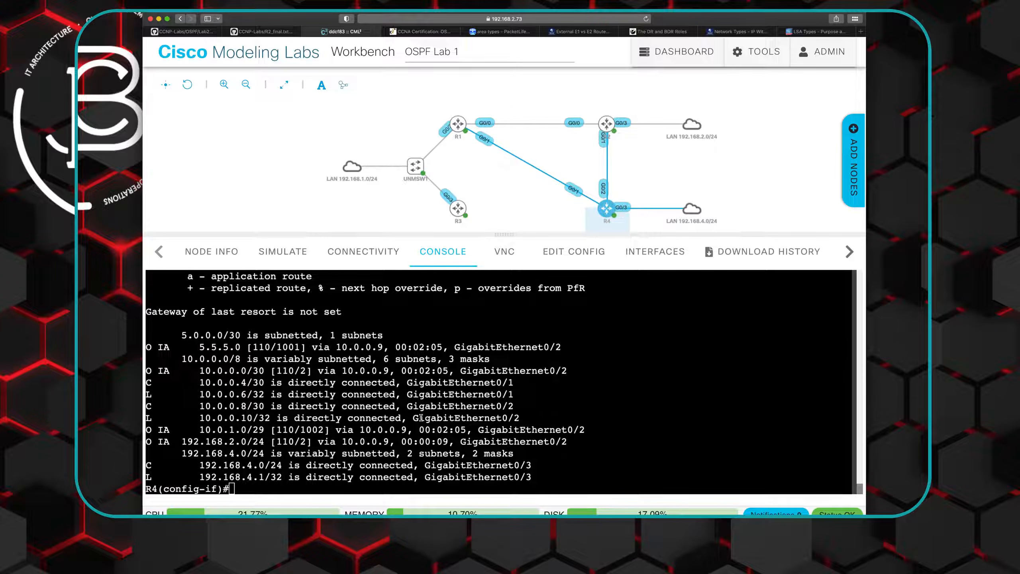
pyautogui.click(247, 32)
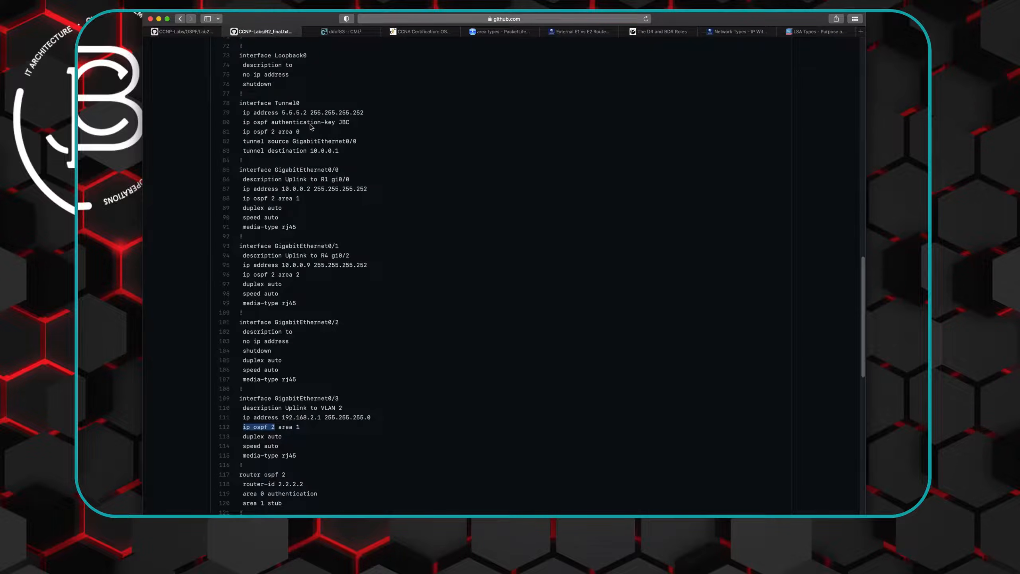
pyautogui.scroll(15, 297, 125)
pyautogui.click(181, 19)
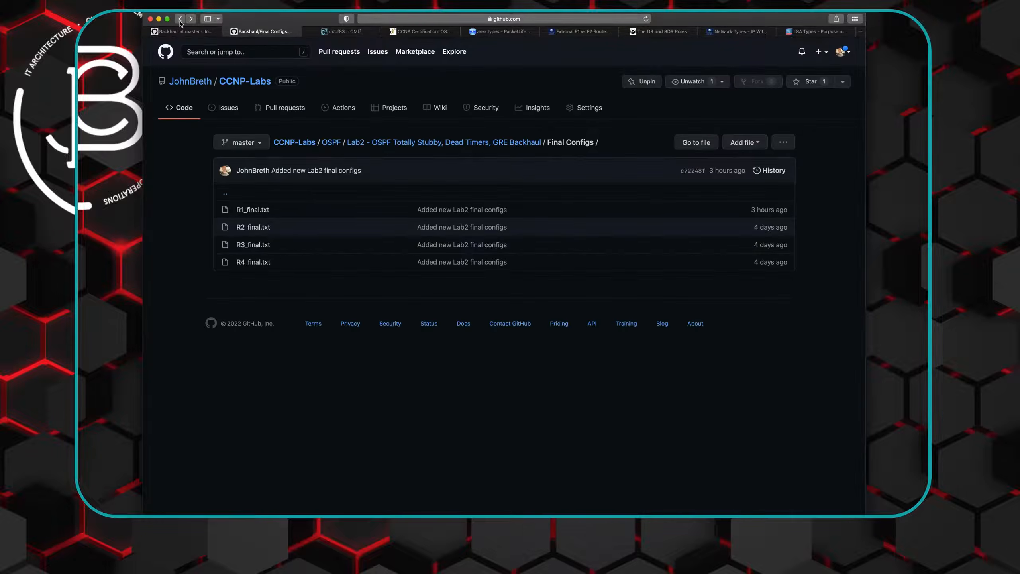
pyautogui.click(253, 262)
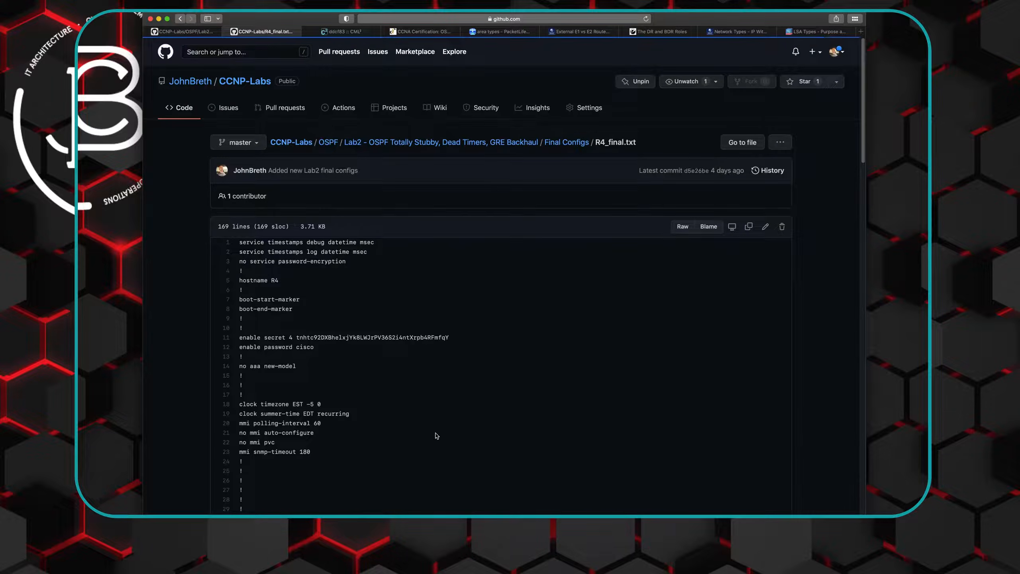
# - Copy the default route line "ip route 0.0.0.0 0.0.0.0 GigabitEthernet0/1" from R4_final.txt
pyautogui.scroll(-20, 437, 435)
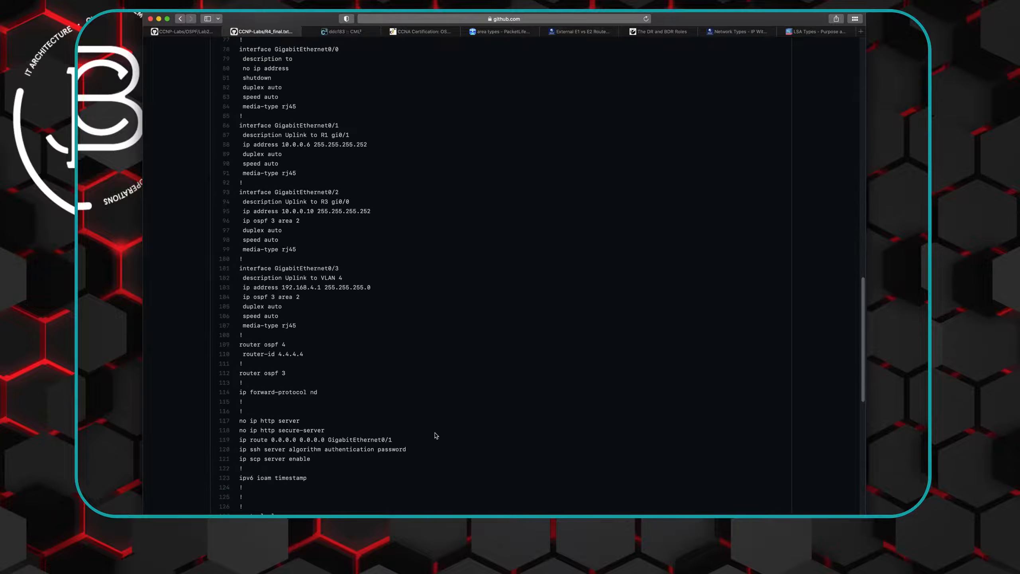
pyautogui.scroll(-3, 437, 436)
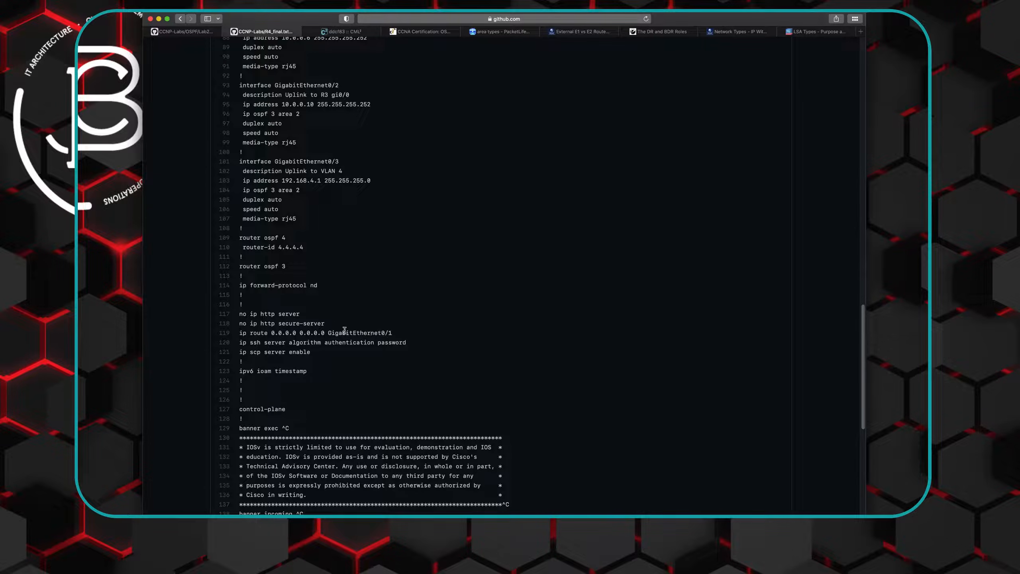
pyautogui.moveTo(239, 334); pyautogui.dragTo(392, 333)
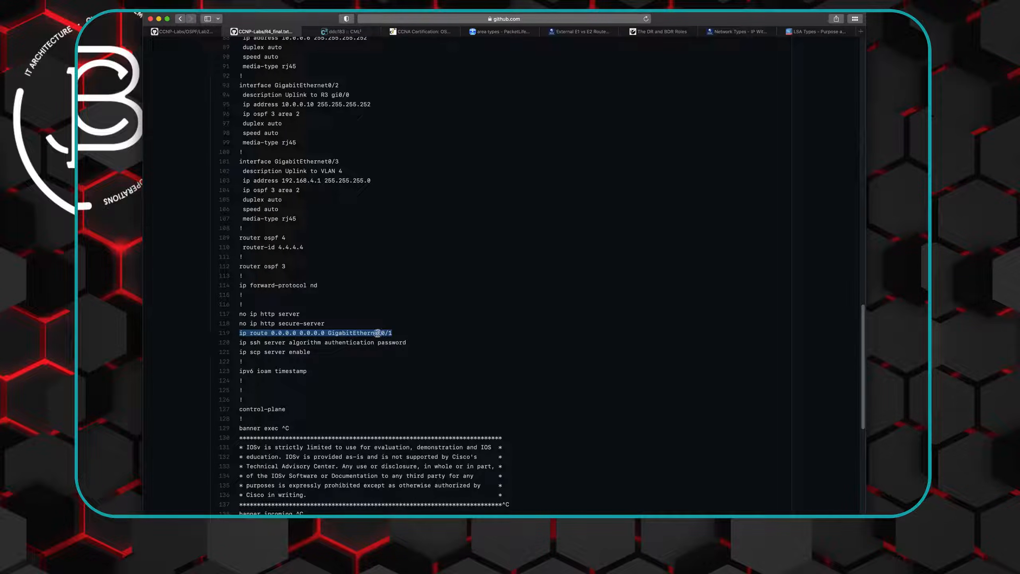
pyautogui.rightClick(378, 334)
pyautogui.click(394, 357)
# - Switch back to Cisco Modeling Labs and apply the copied default route through GigabitEthernet0/1 on R4
pyautogui.click(201, 32)
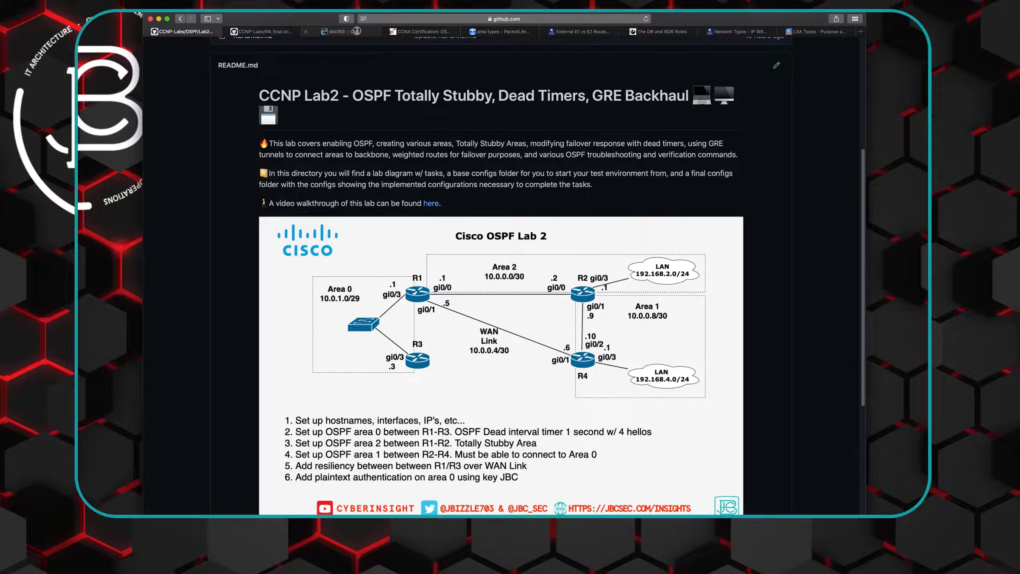
pyautogui.click(344, 32)
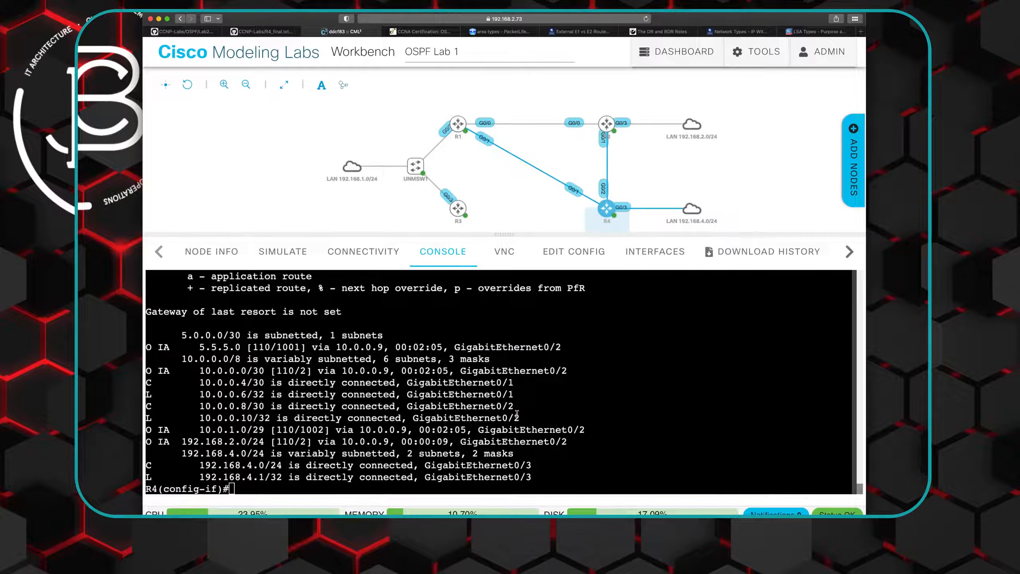
pyautogui.rightClick(252, 487)
pyautogui.click(269, 452)
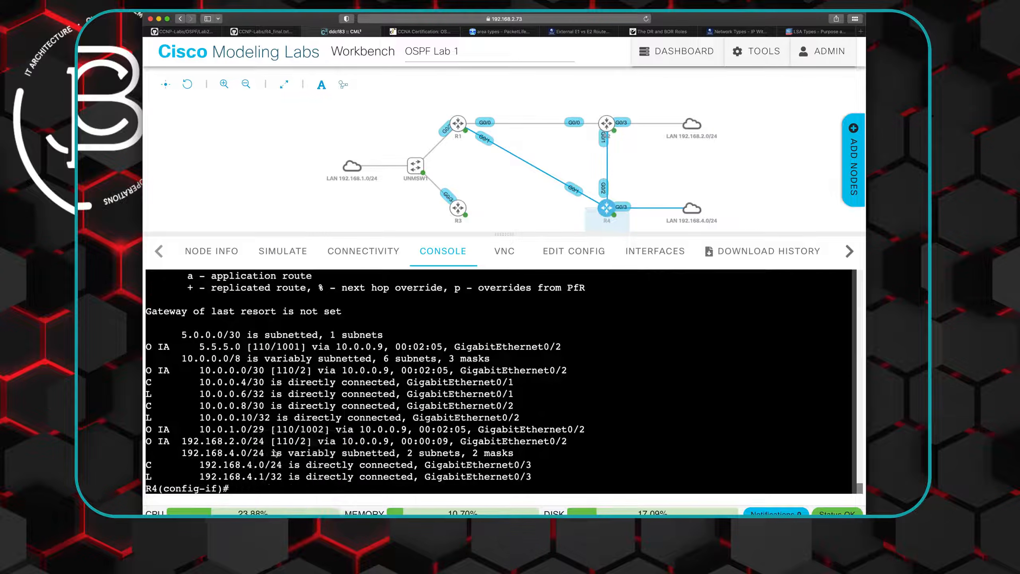
pyautogui.press('Return')
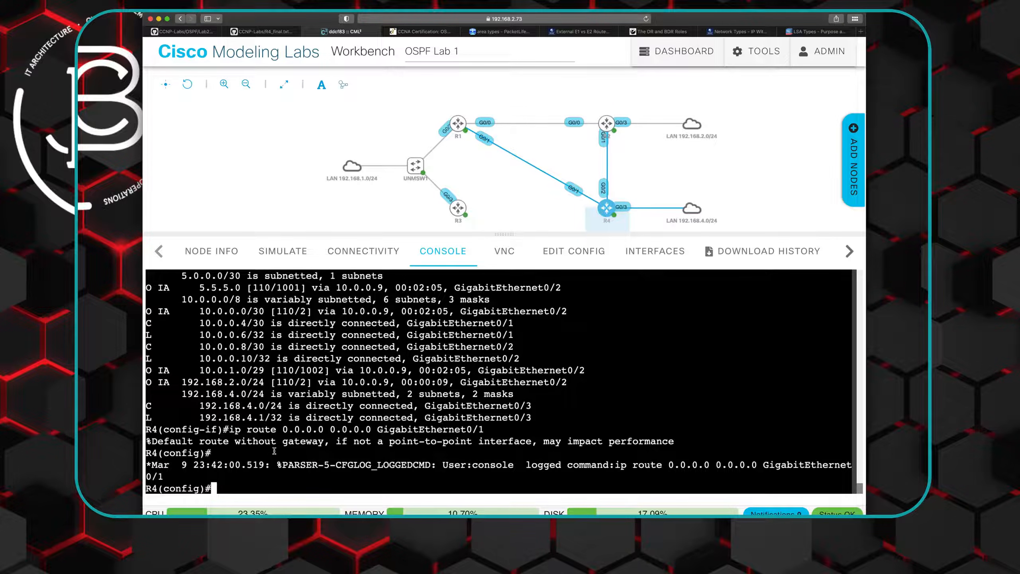
# - Display R4's full routing table from configuration mode with "do show ip route"
pyautogui.press('Return')
pyautogui.write('do show ip route')
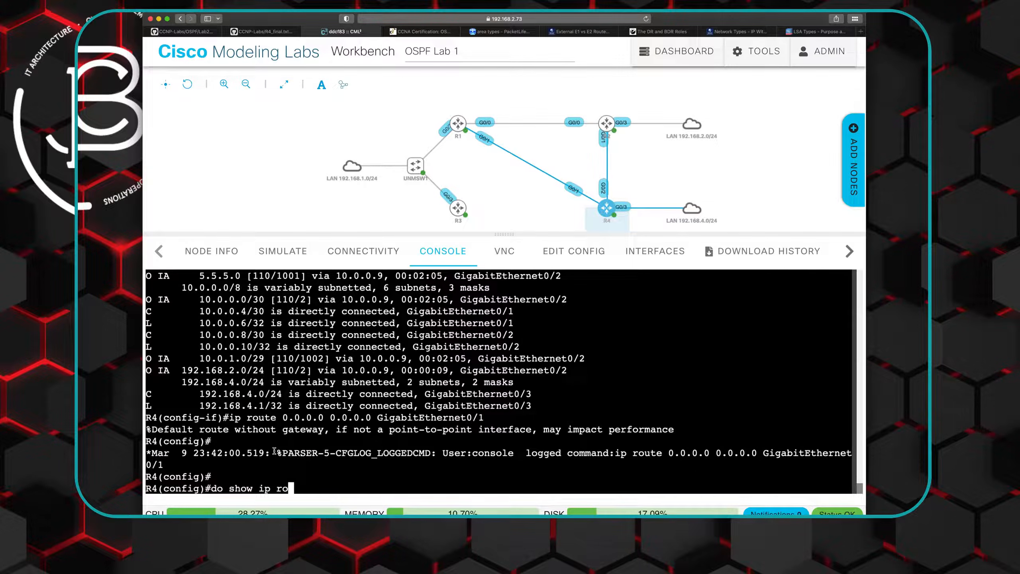
pyautogui.press('Return')
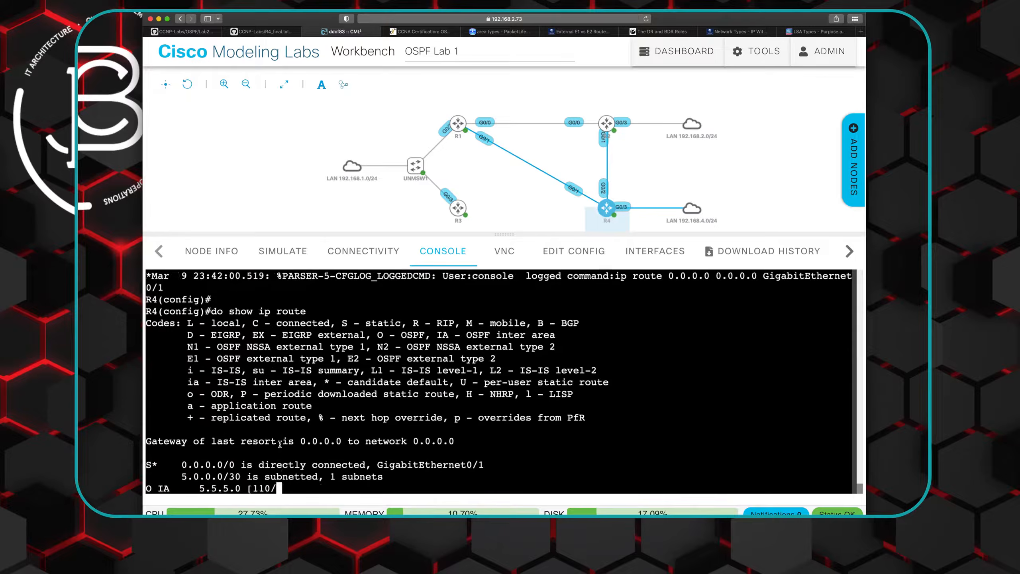
pyautogui.press('space')
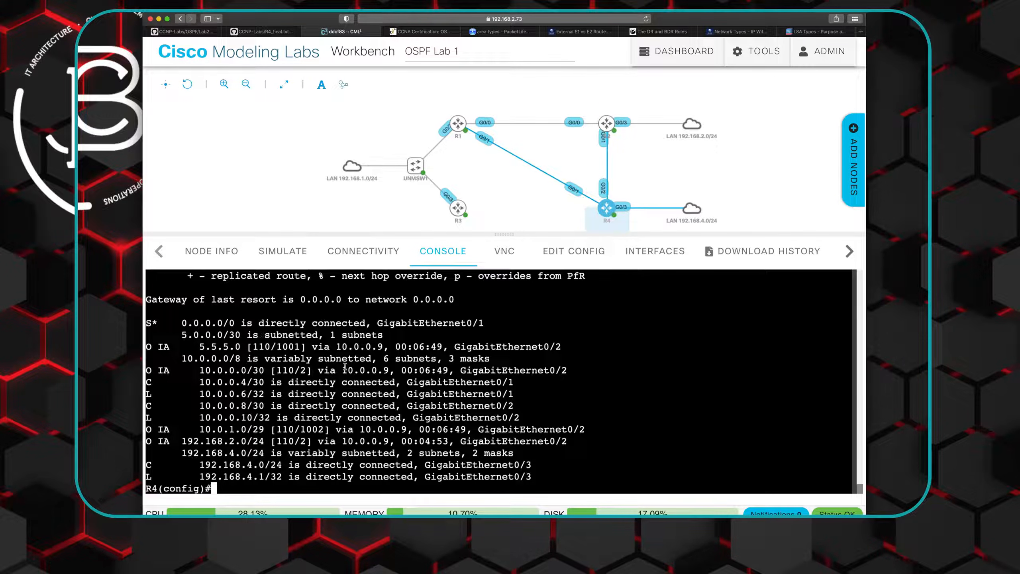
# - Open R1's console, and switch to GitHub to locate the static route and OSPF redistribution lines in R1_final.txt
pyautogui.moveTo(471, 124)
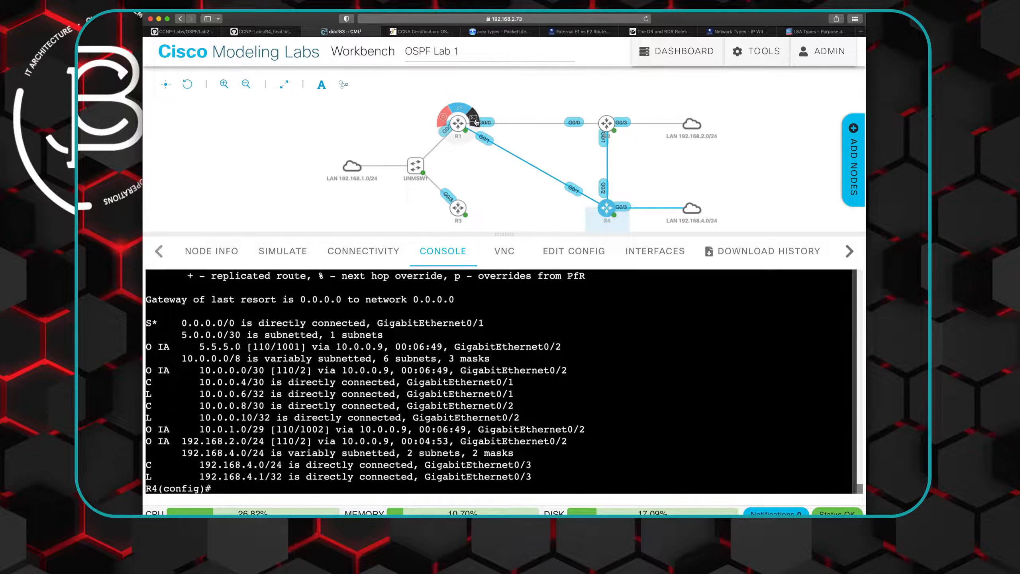
pyautogui.click(474, 120)
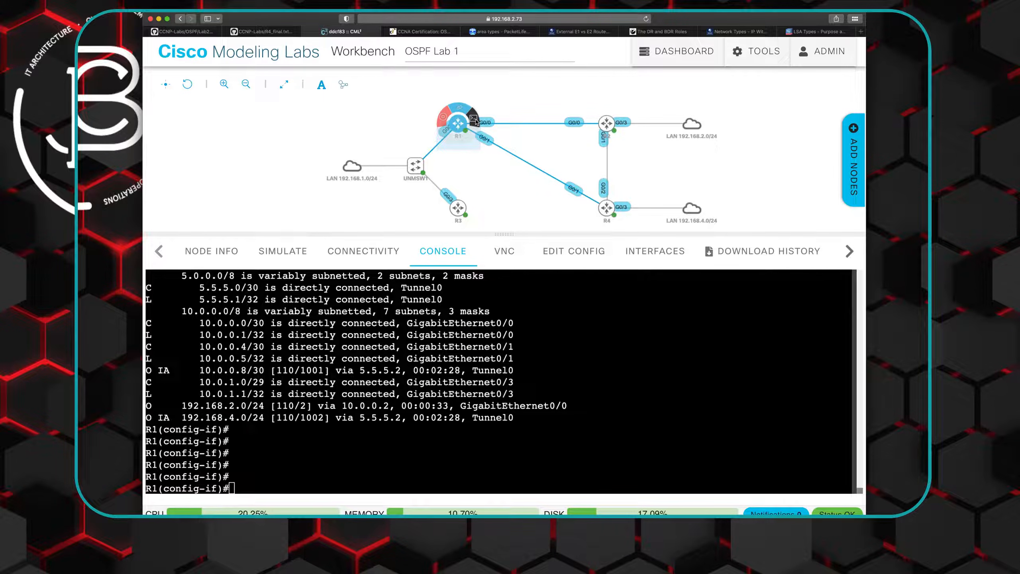
pyautogui.moveTo(458, 218)
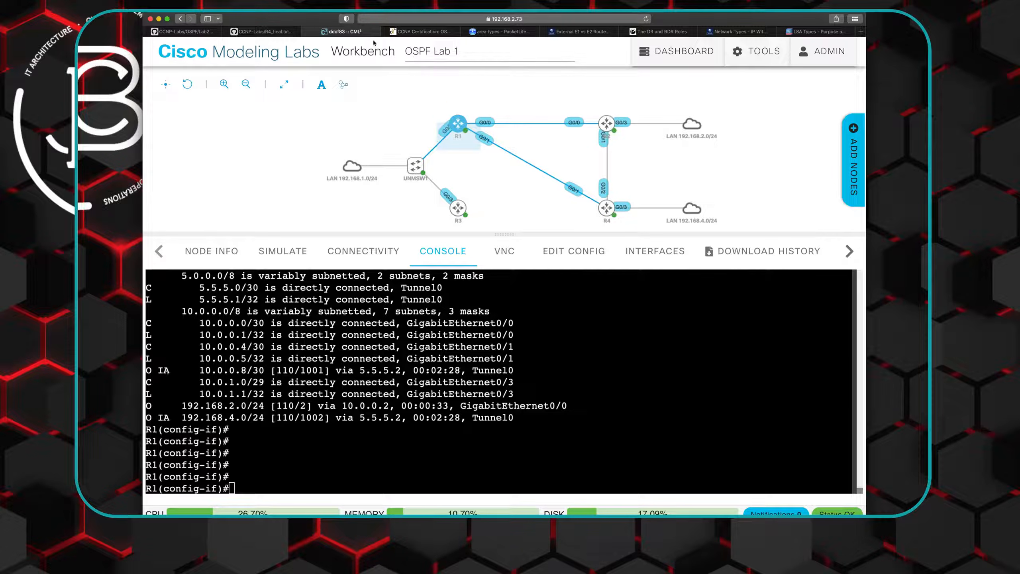
pyautogui.click(249, 31)
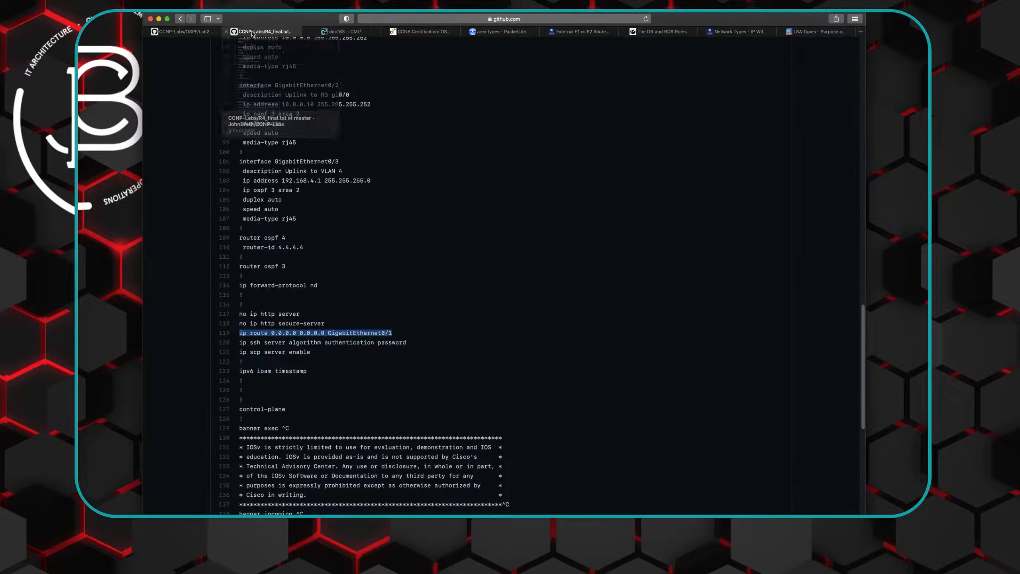
pyautogui.click(180, 19)
pyautogui.click(252, 210)
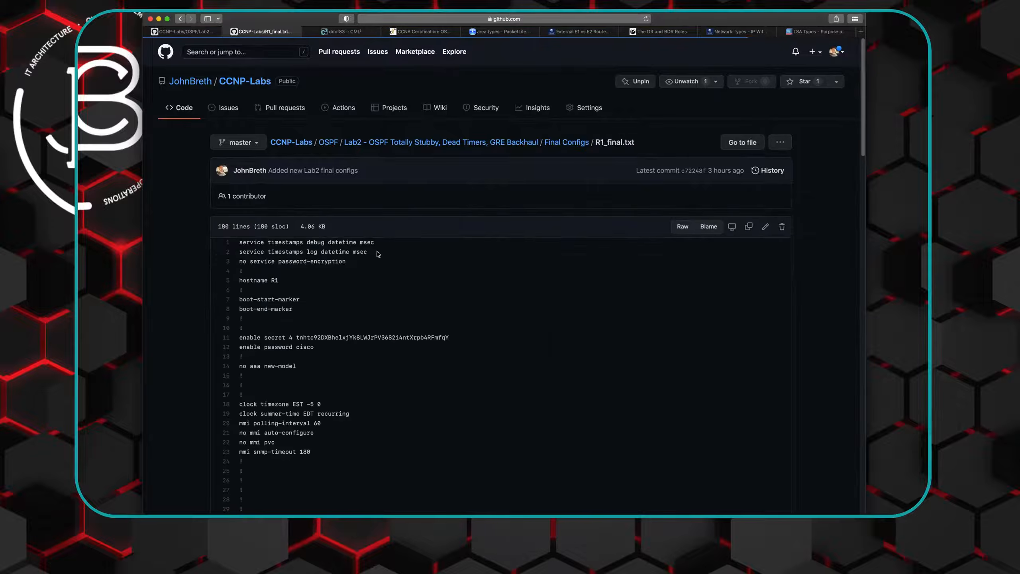
pyautogui.scroll(-15, 378, 276)
pyautogui.scroll(-12, 379, 276)
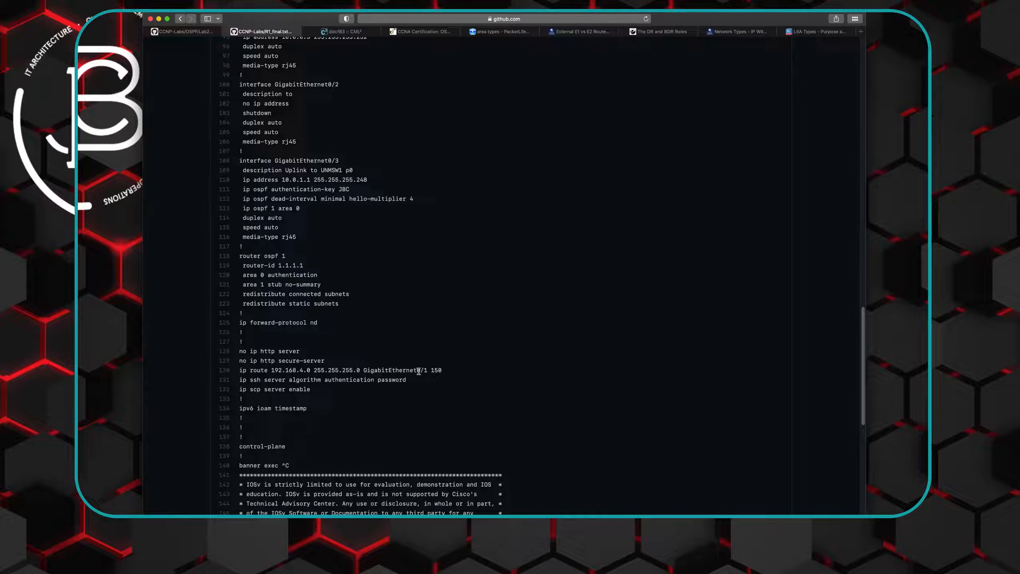
# - Check the R1-R4 link in the topology, and copy "ip route 192.168.4.0 255.255.255.0 GigabitEthernet0/1 150" from R1_final.txt
pyautogui.click(337, 32)
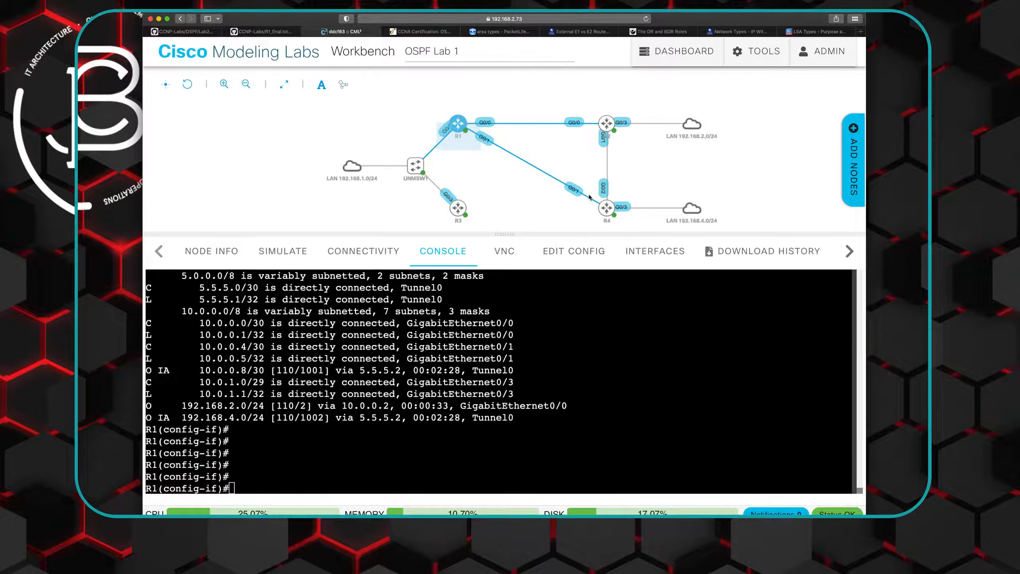
pyautogui.moveTo(602, 206)
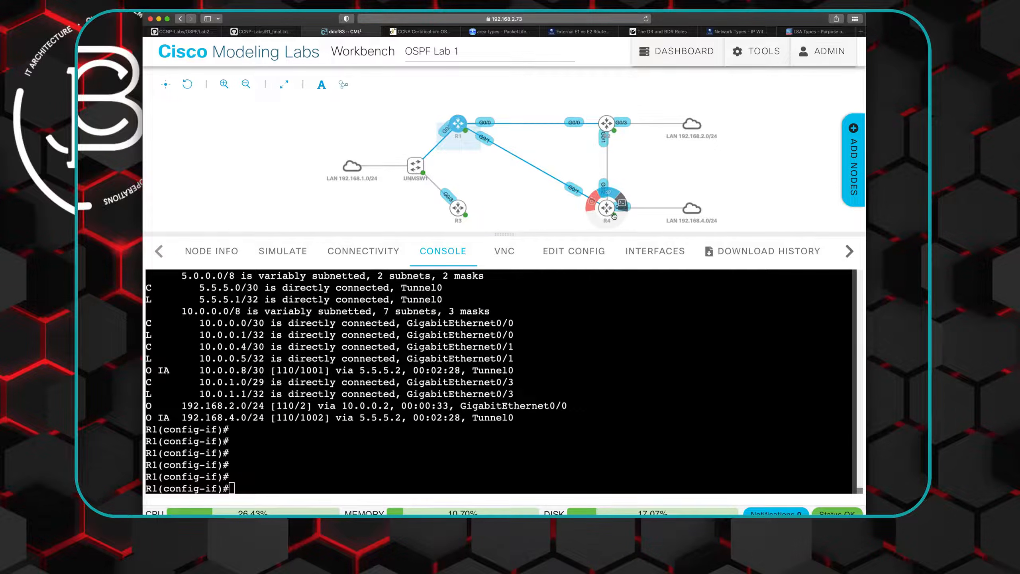
pyautogui.click(250, 34)
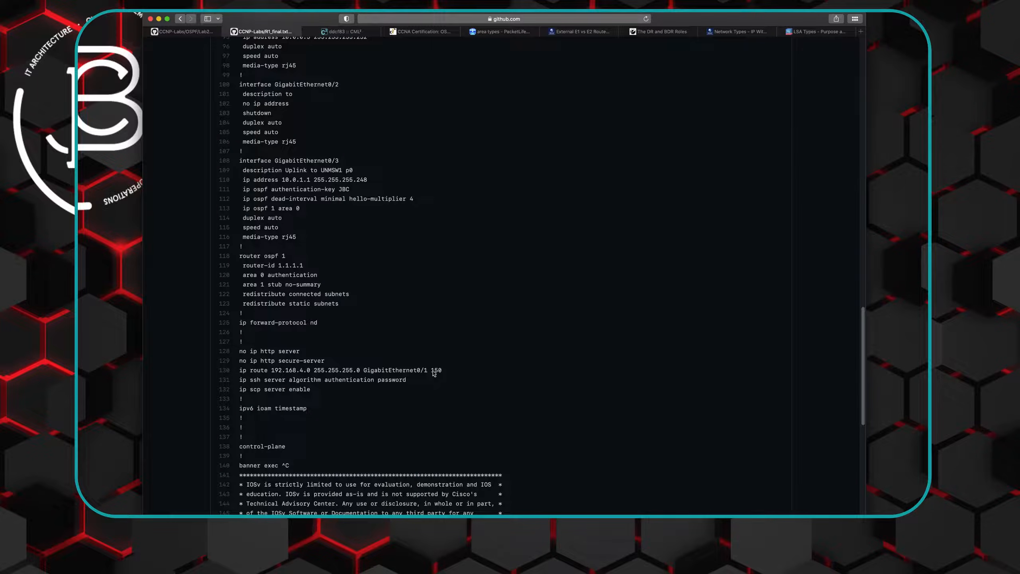
pyautogui.moveTo(238, 371); pyautogui.dragTo(457, 370)
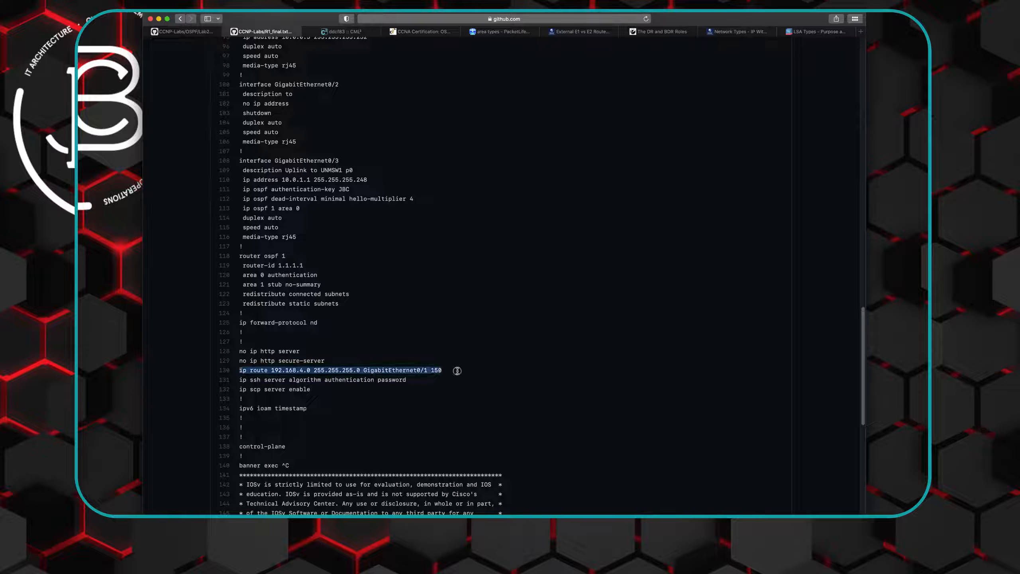
pyautogui.rightClick(418, 372)
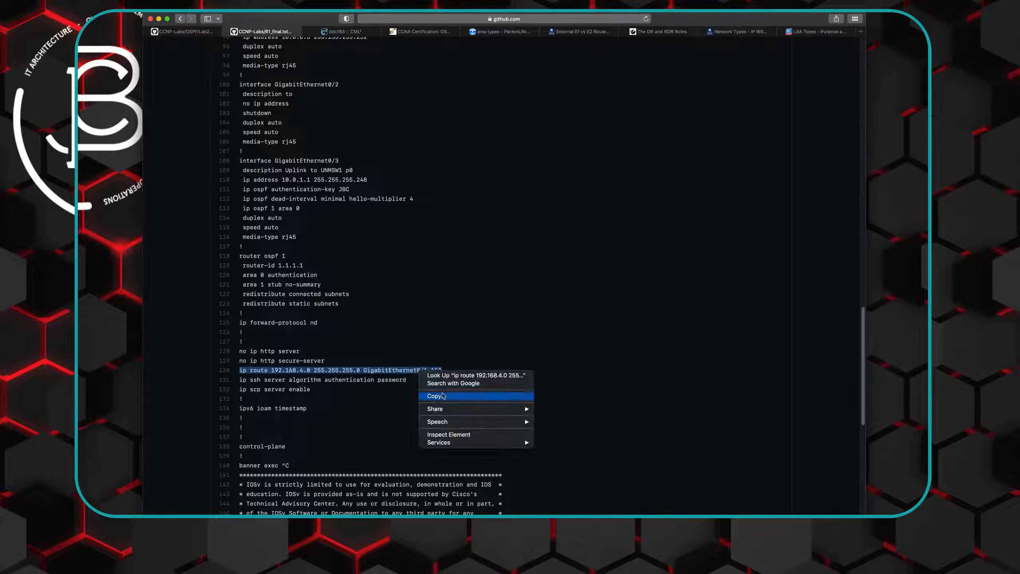
pyautogui.click(434, 397)
# - Switch back to Cisco Modeling Labs and apply the copied 192.168.4.0/24 static route with administrative distance 150 on R1
pyautogui.click(342, 32)
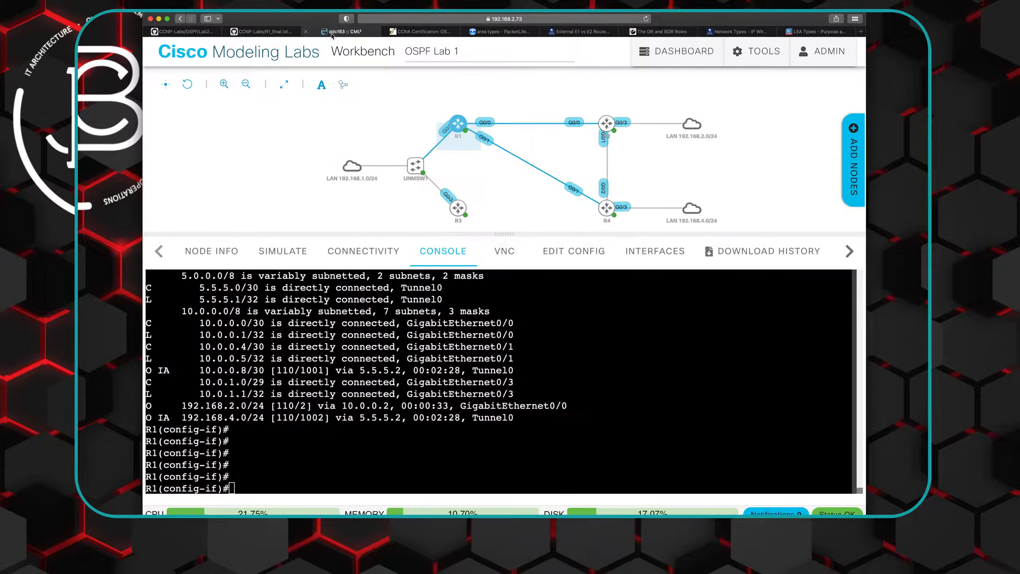
pyautogui.rightClick(241, 488)
pyautogui.click(261, 453)
pyautogui.press('Return')
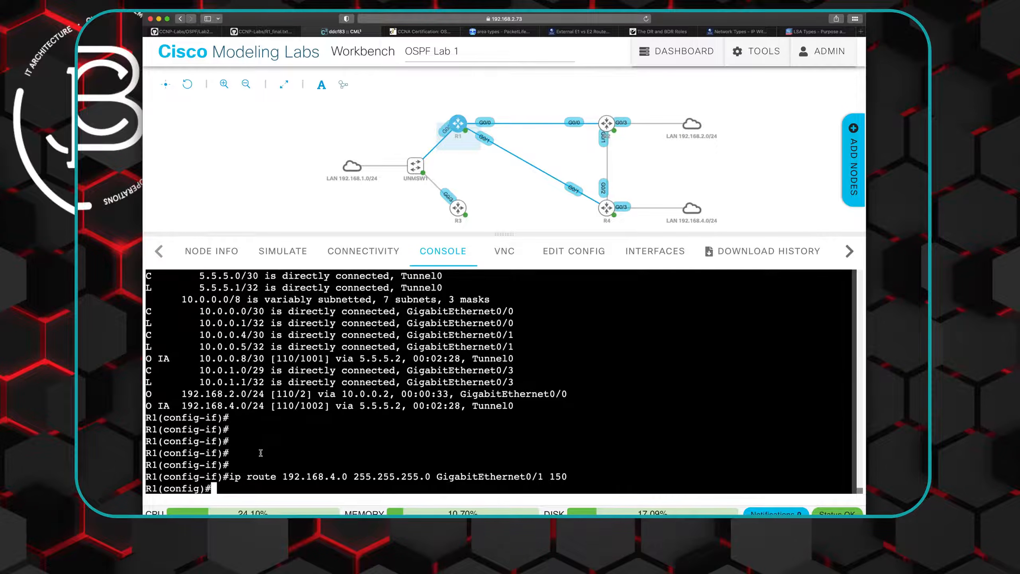
# - Enter "router ospf 1" on R1 and redistribute connected routes with "redistribute connected subnets"
pyautogui.write('router')
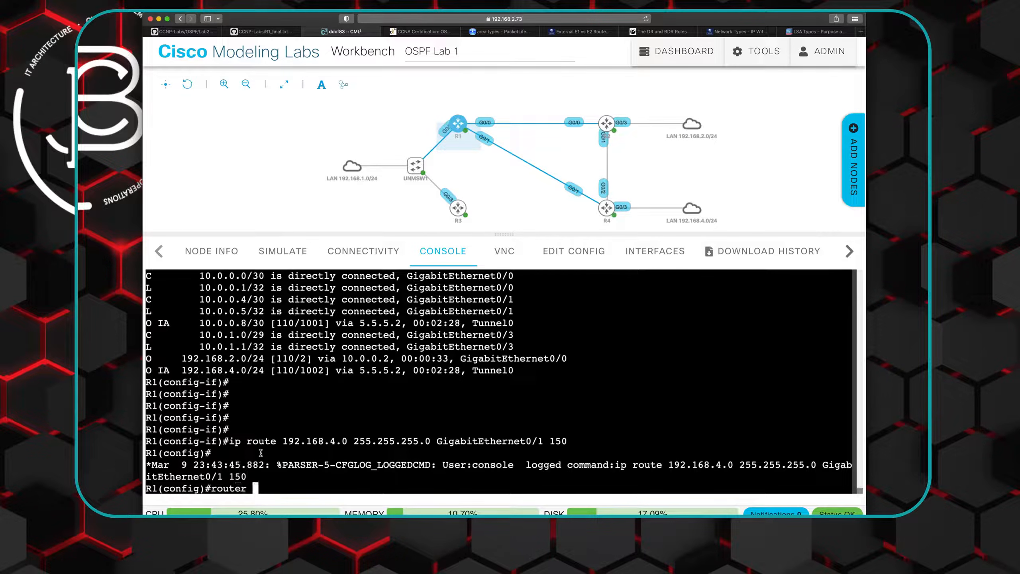
pyautogui.write(' ospf 1')
pyautogui.press('Return')
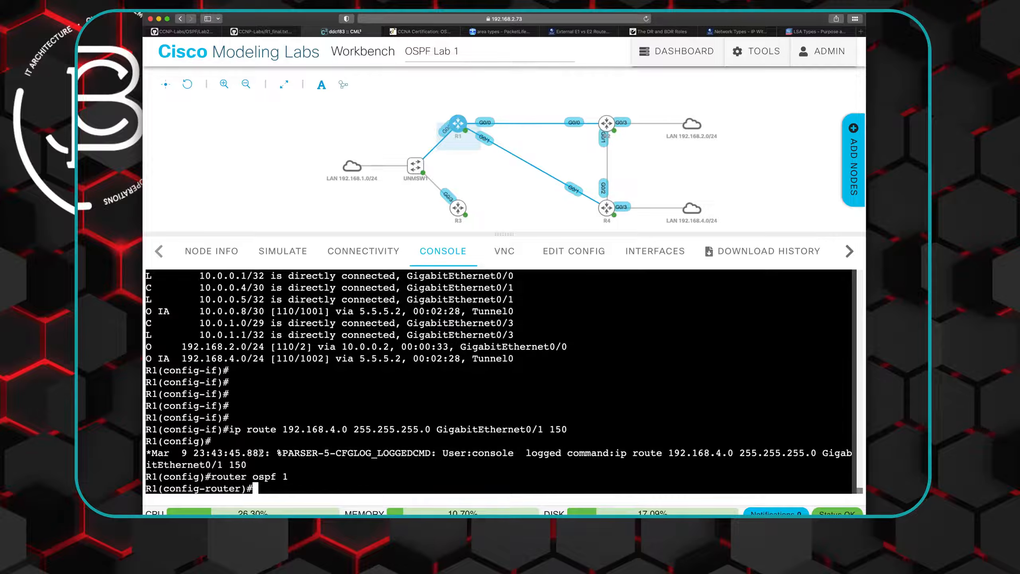
pyautogui.write('redis')
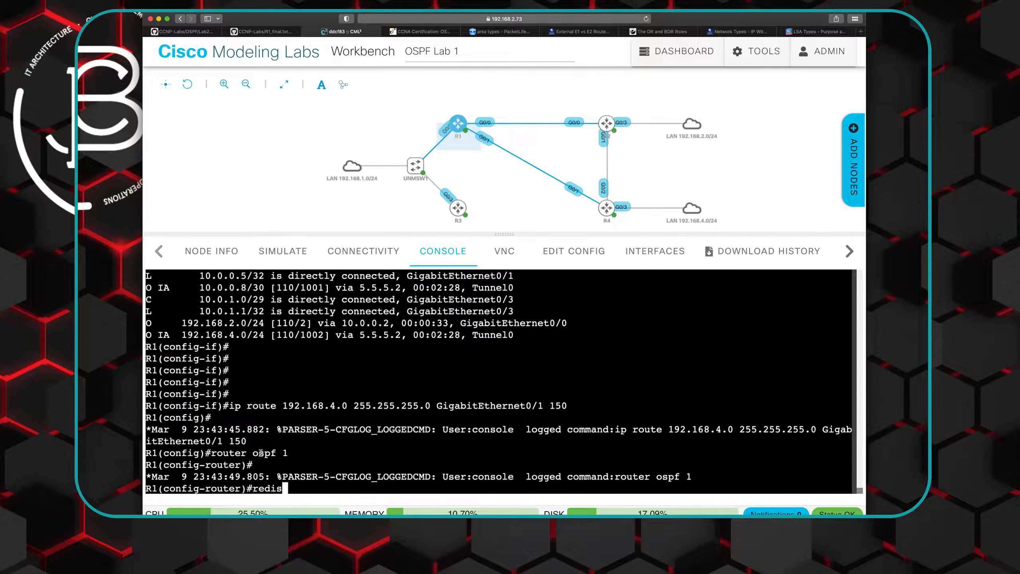
pyautogui.press('Tab')
pyautogui.write('c')
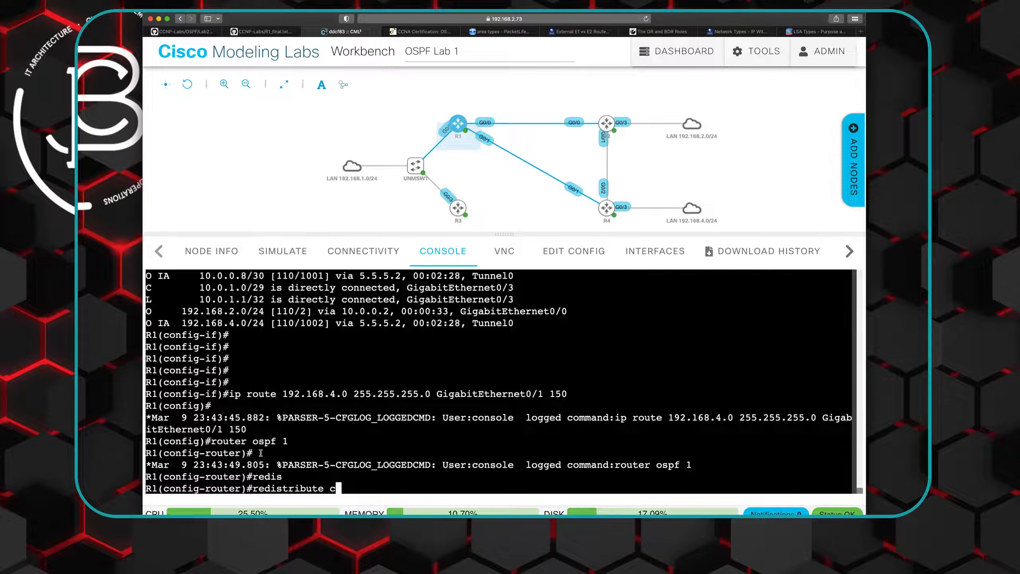
pyautogui.write('onnect')
pyautogui.press('Tab')
pyautogui.write('sub')
pyautogui.press('Tab')
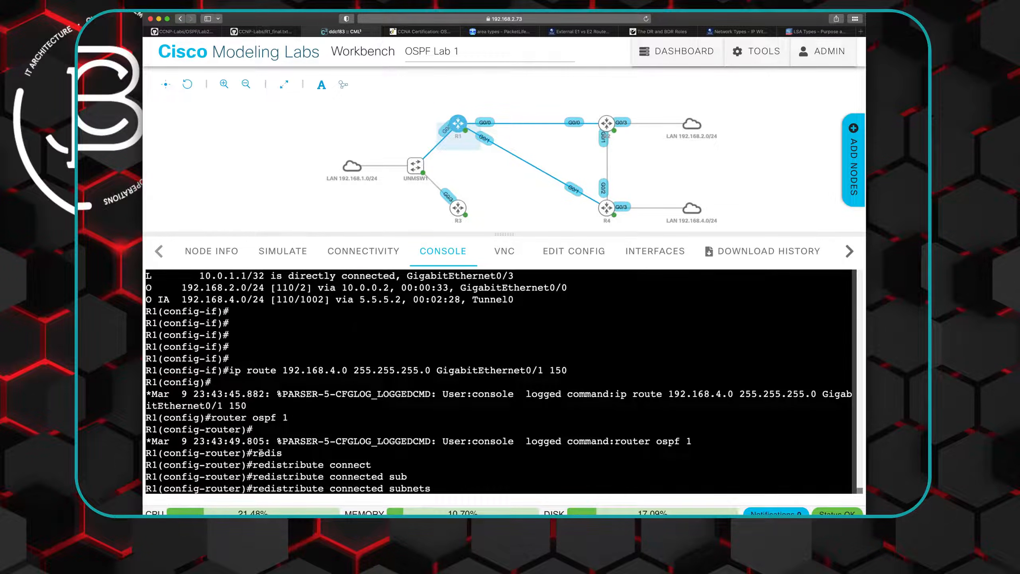
pyautogui.press('Return')
# - Redistribute static routes into R1's OSPF process 1 with "redistribute static subnets"
pyautogui.write('re')
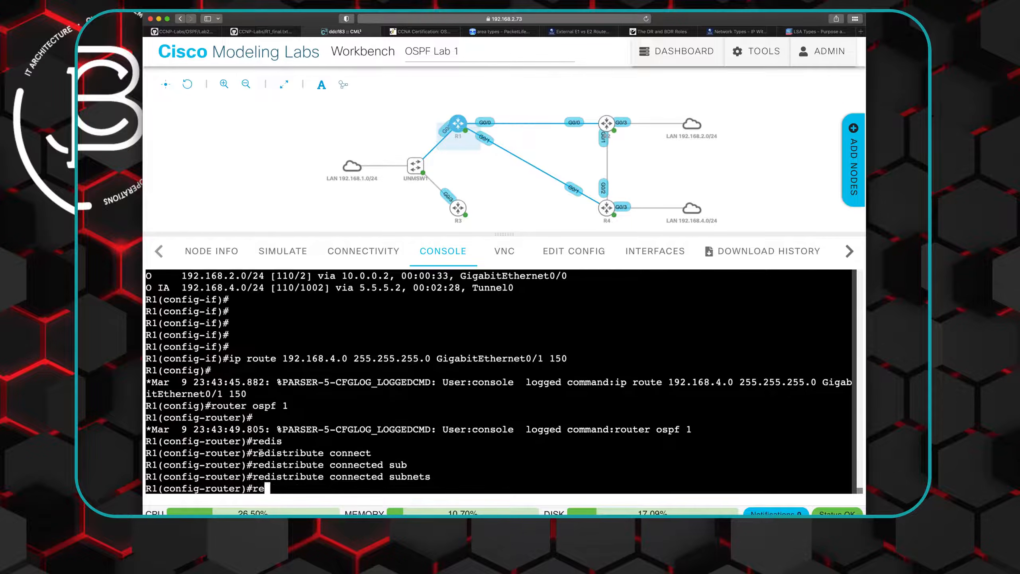
pyautogui.write('dis')
pyautogui.press('Tab')
pyautogui.write('st')
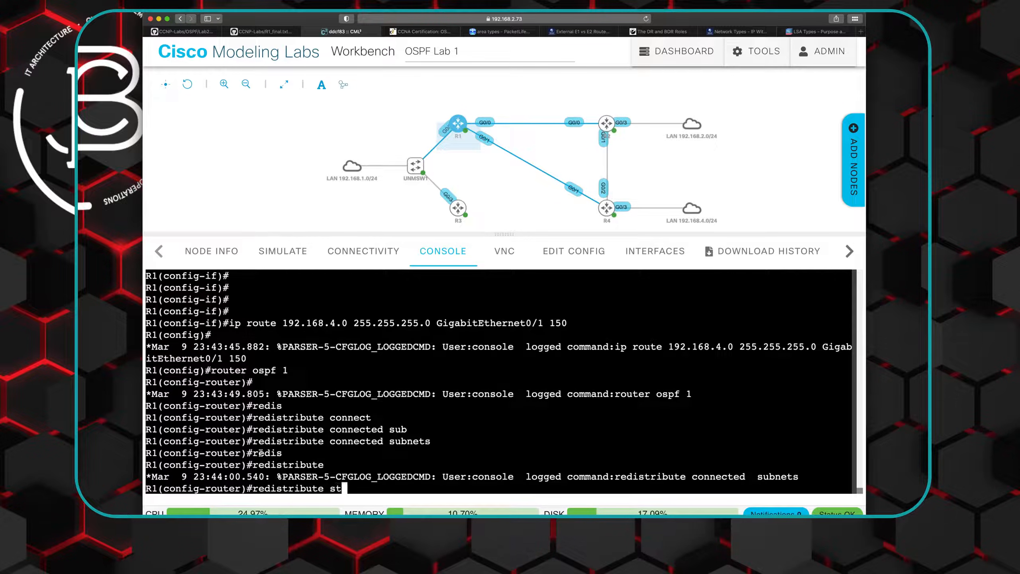
pyautogui.press('Tab')
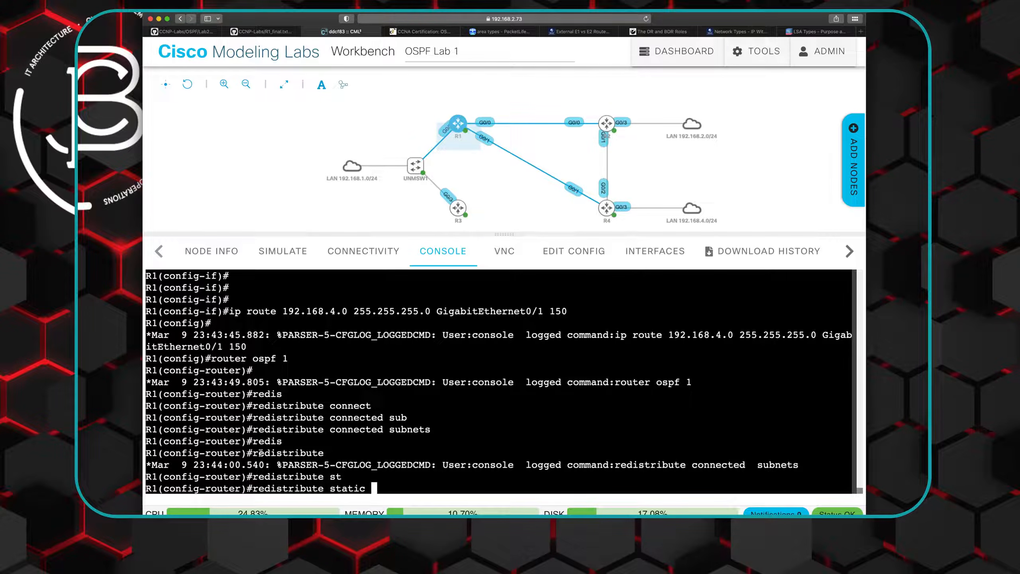
pyautogui.write('subn')
pyautogui.press('Tab')
pyautogui.press('Return')
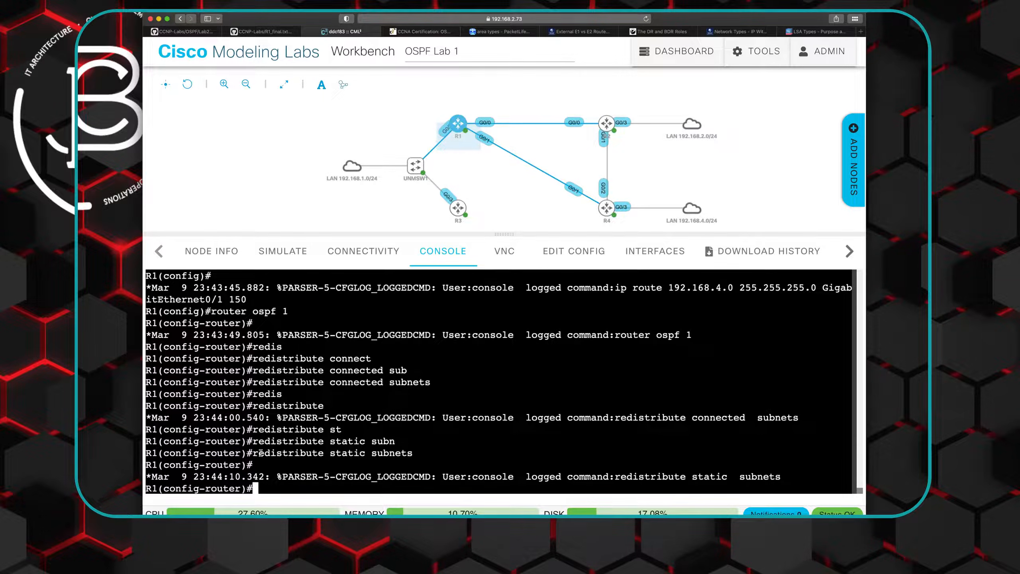
# - Display R1's full routing table with "do show ip route" and examine the administrative distance of the 192.168.4.0/24 route
pyautogui.write('do show ip route')
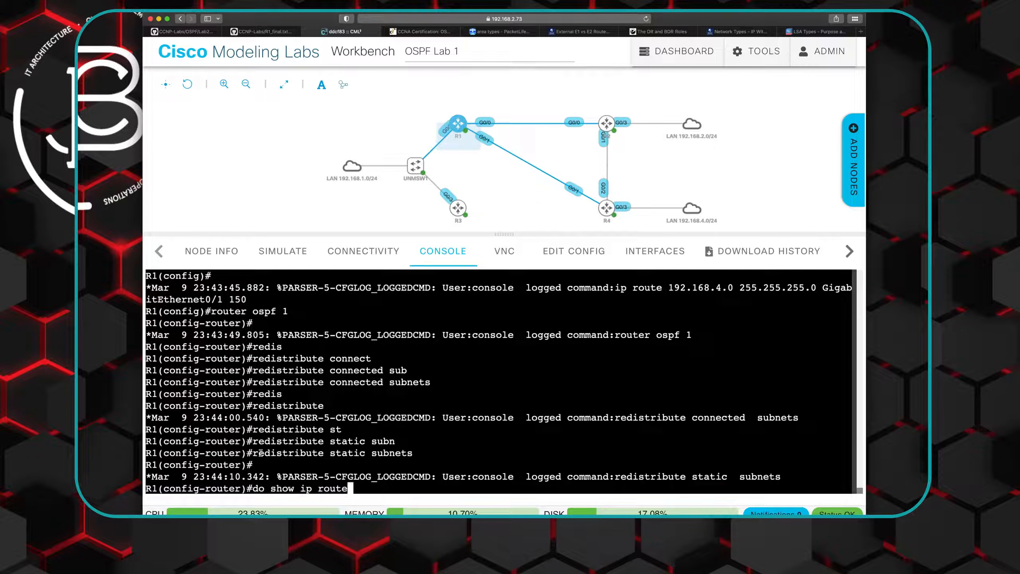
pyautogui.press('Return')
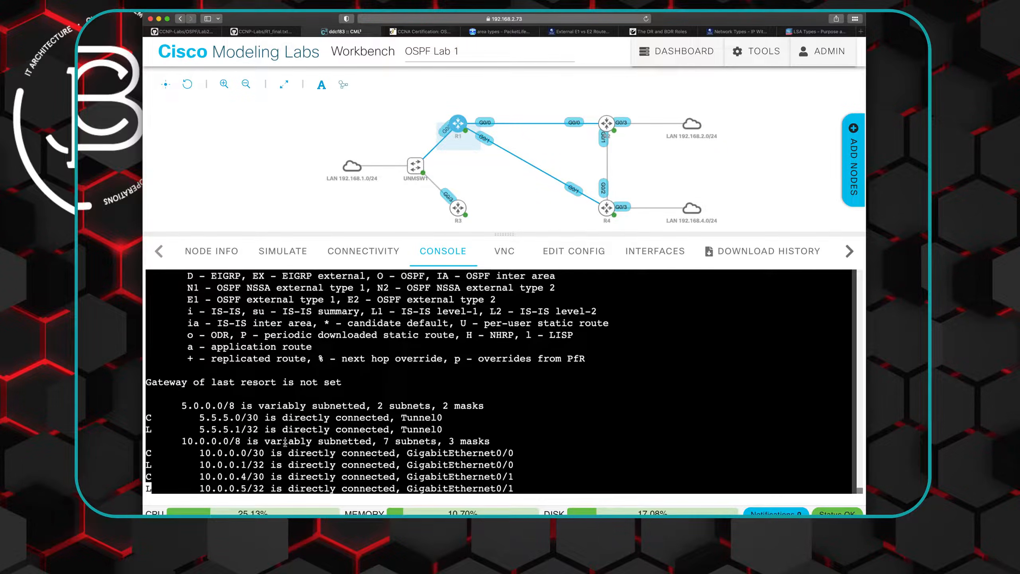
pyautogui.press('space')
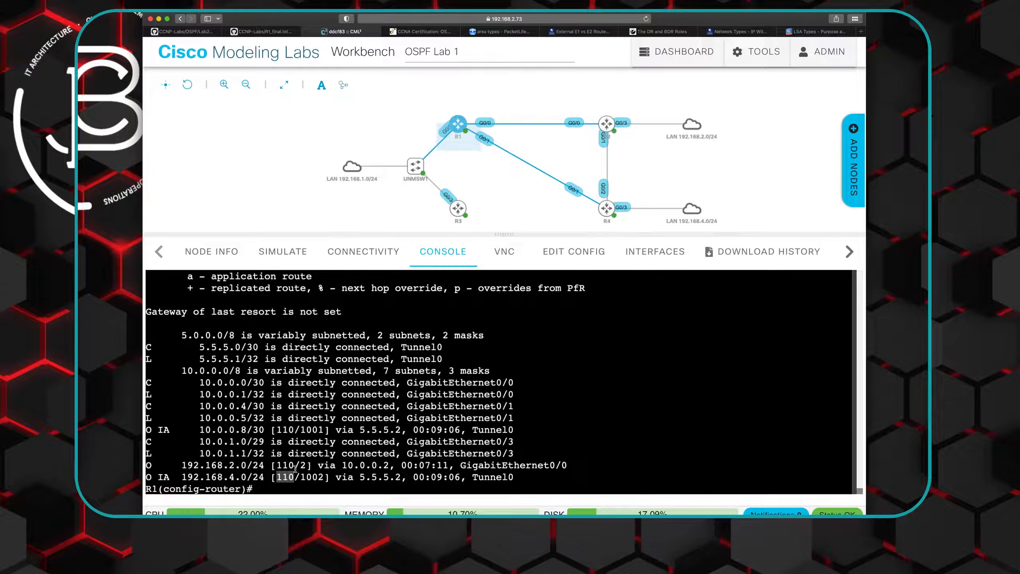
# - Open R4's console and shut down interface gi0/2 to simulate a failure of the R2-R4 link
pyautogui.moveTo(614, 206)
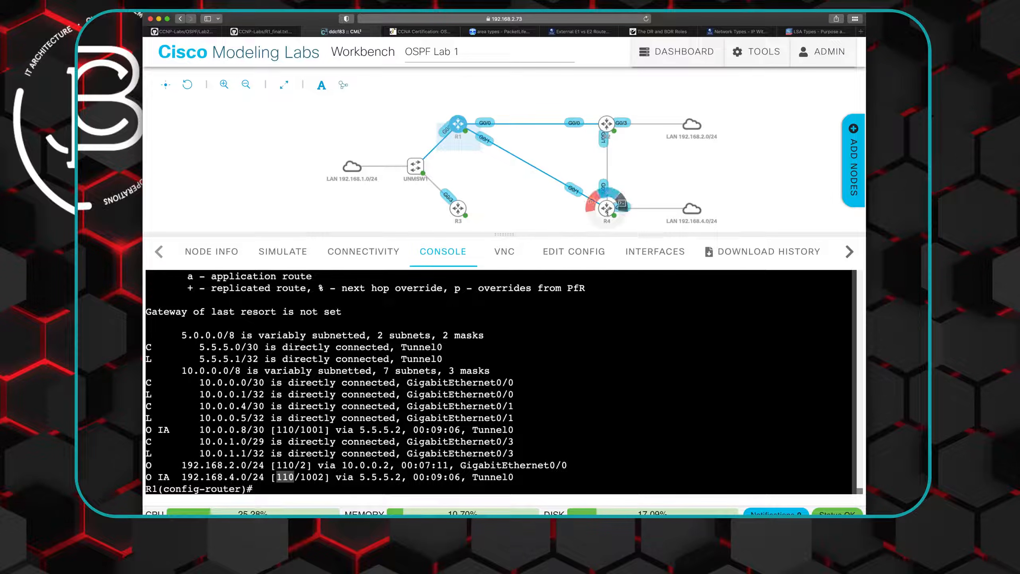
pyautogui.click(621, 205)
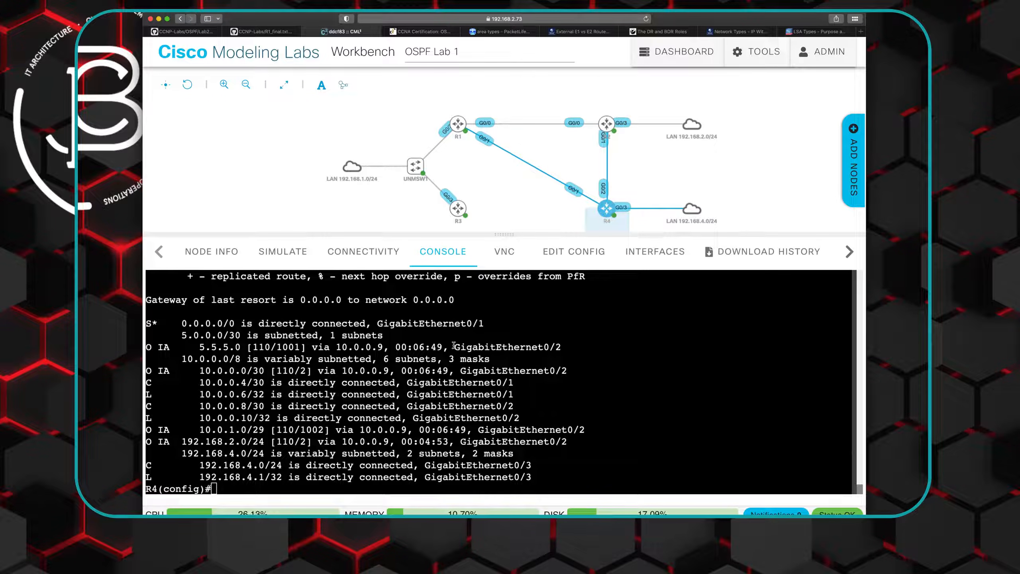
pyautogui.click(427, 377)
pyautogui.write('int gi0/2')
pyautogui.press('Return')
pyautogui.write('shut')
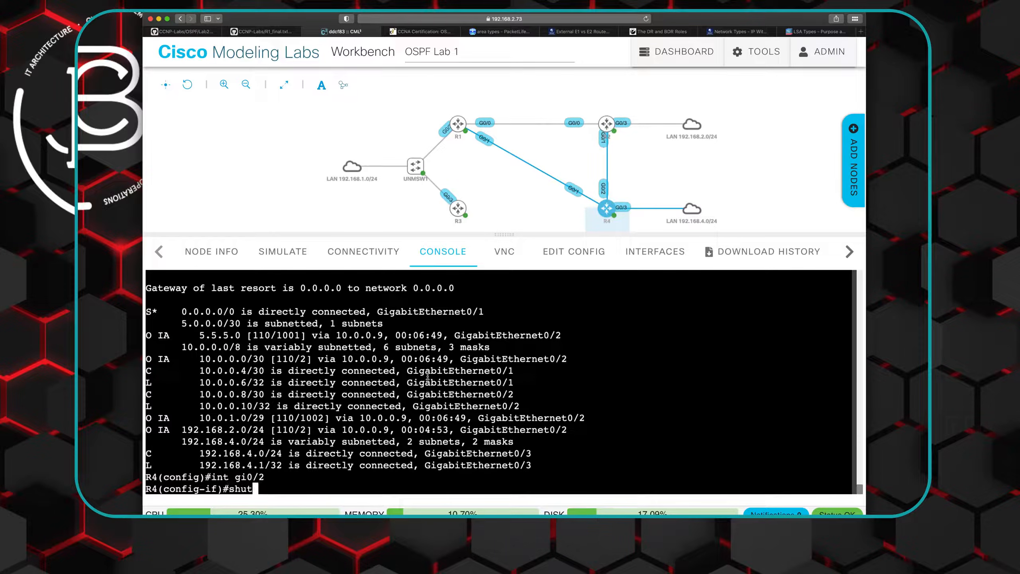
pyautogui.press('Return')
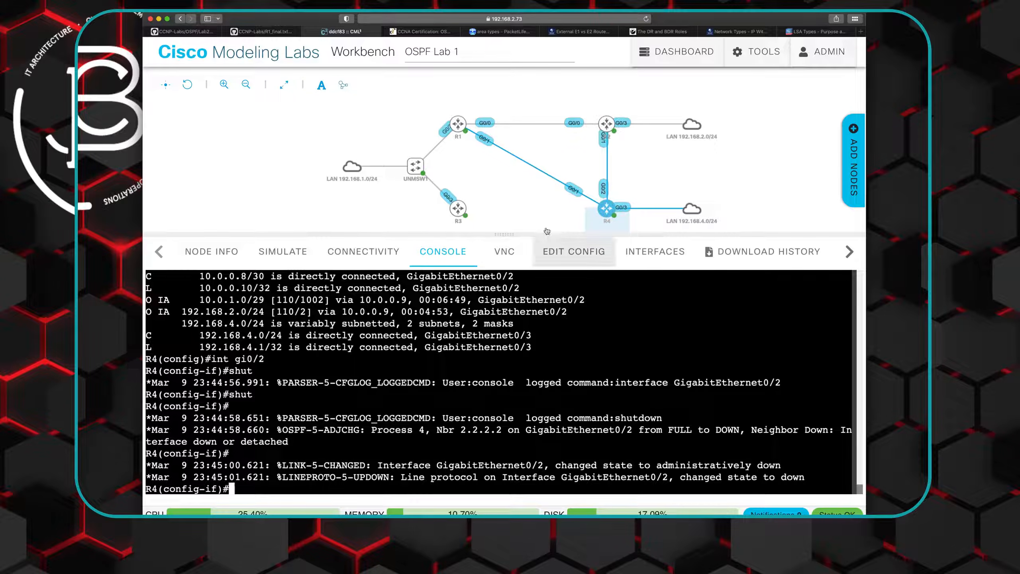
# - List R4's OSPF neighbors with "do show ip ospf neigh"
pyautogui.write('do')
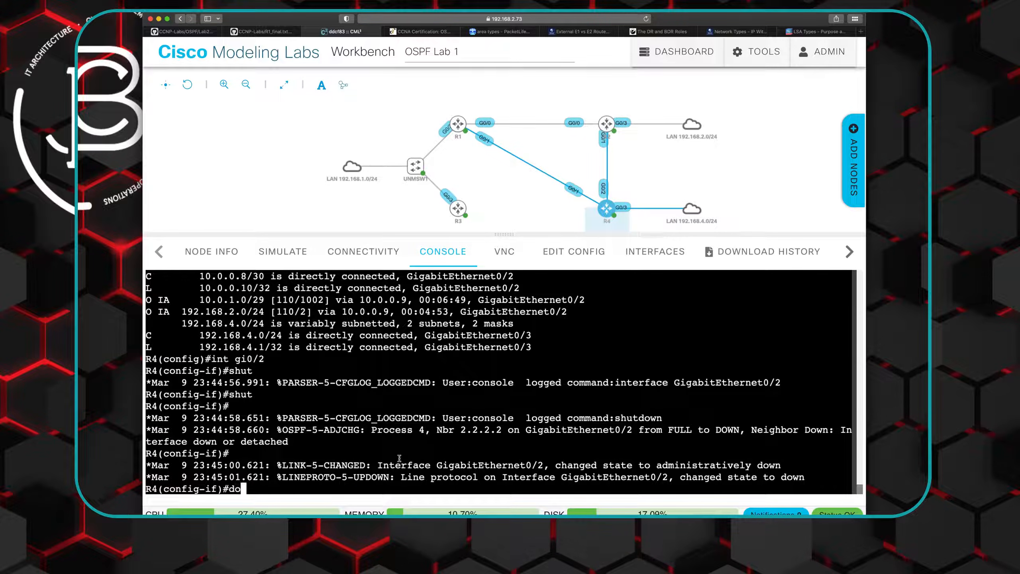
pyautogui.write(' show ip so')
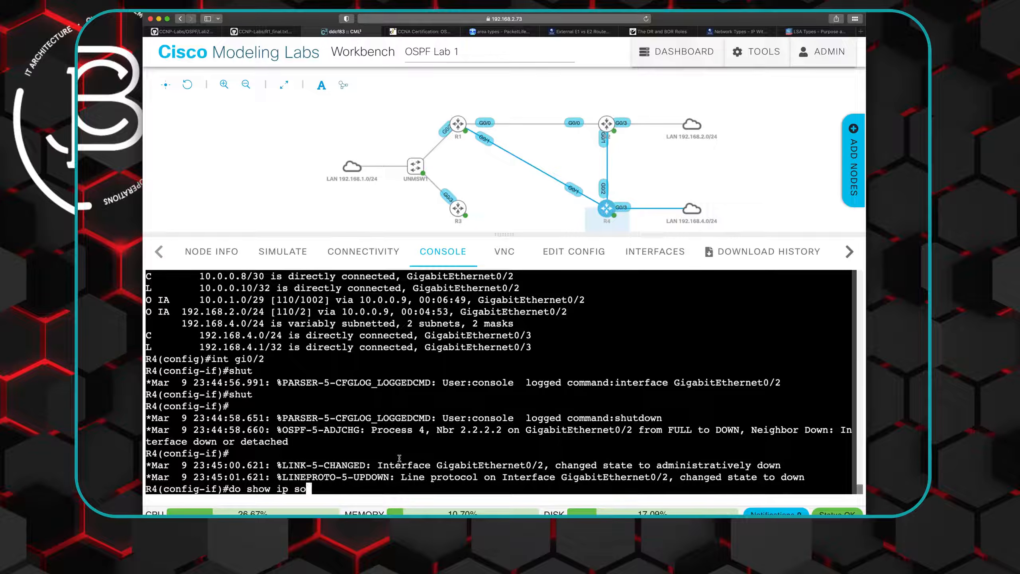
pyautogui.press('BackSpace')
pyautogui.press('BackSpace')
pyautogui.write('ospf neigh')
pyautogui.press('Return')
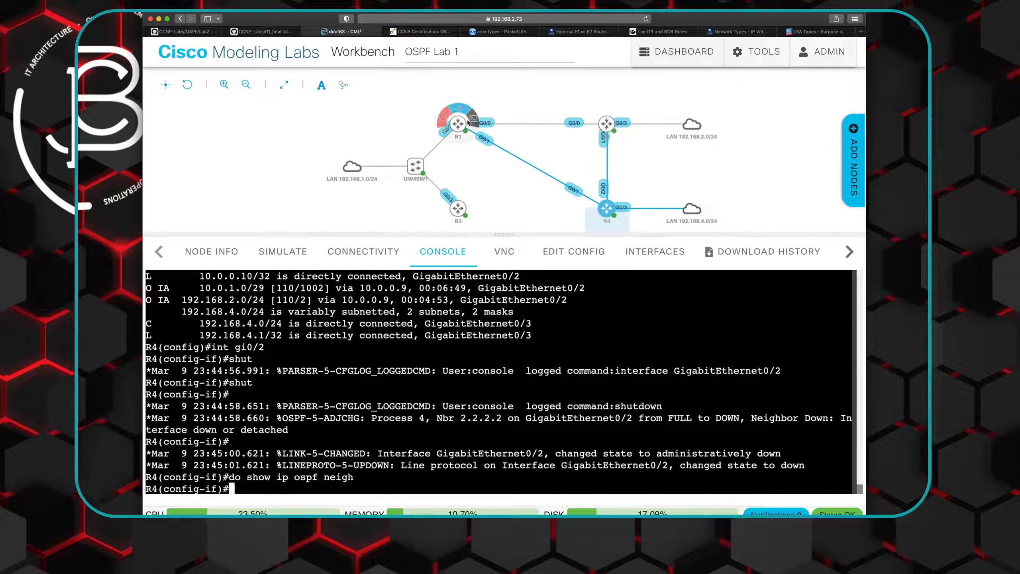
# - Return to R1's console and display its routing table again to check the path to 192.168.4.0/24
pyautogui.click(473, 120)
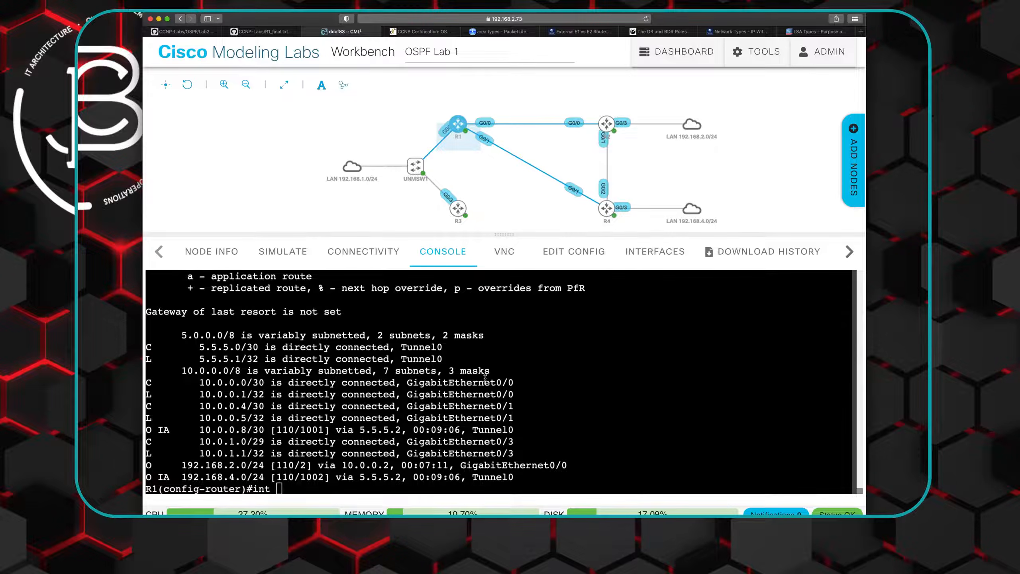
pyautogui.press('BackSpace')
pyautogui.press('BackSpace')
pyautogui.press('BackSpace')
pyautogui.press('BackSpace')
pyautogui.press('Up')
pyautogui.press('Return')
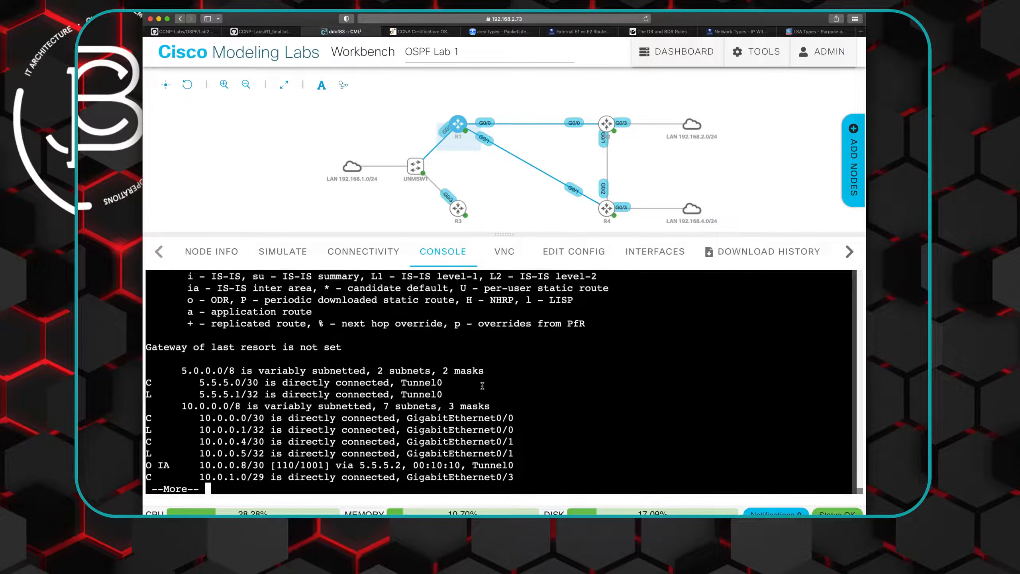
pyautogui.press('space')
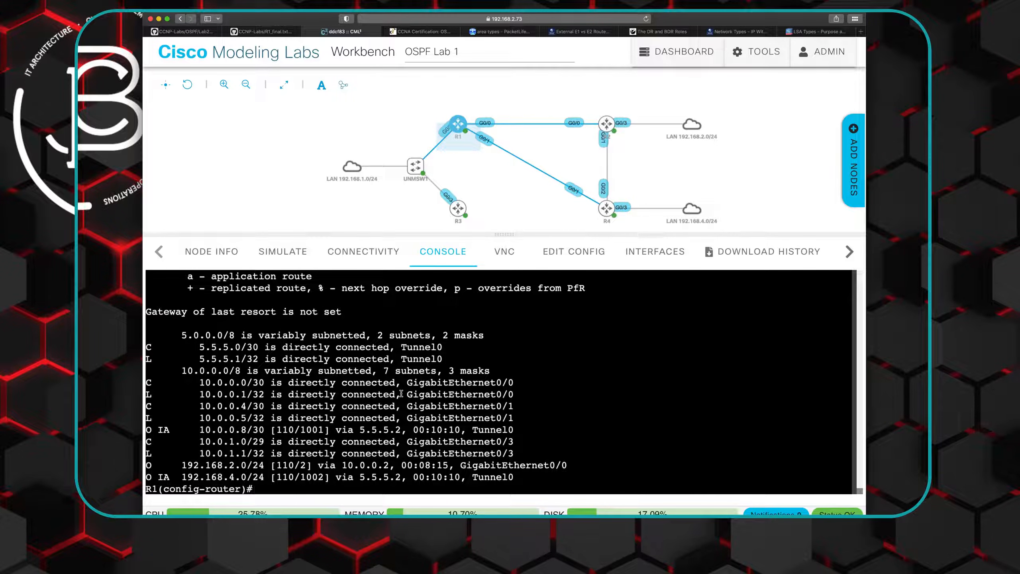
# - Page through R1's running configuration with "do show run", examining the interfaces, OSPF redistribution and the static route
pyautogui.write('do show run')
pyautogui.press('Return')
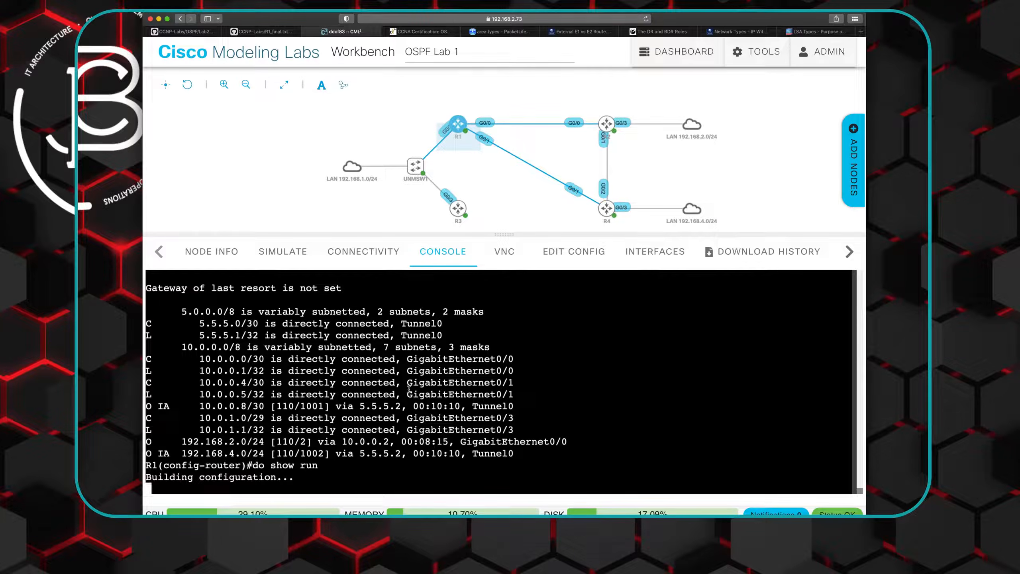
pyautogui.press('space')
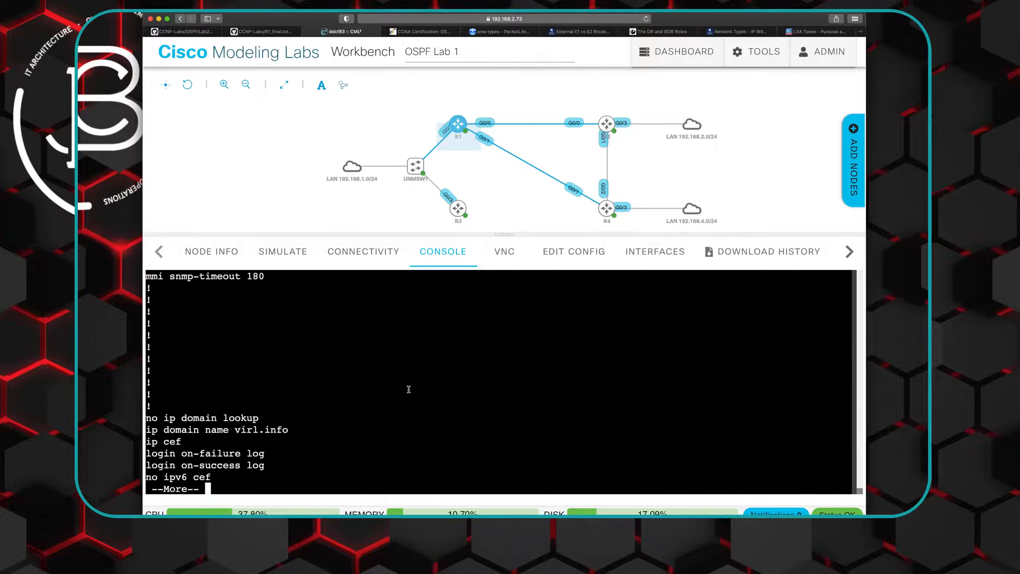
pyautogui.press('space')
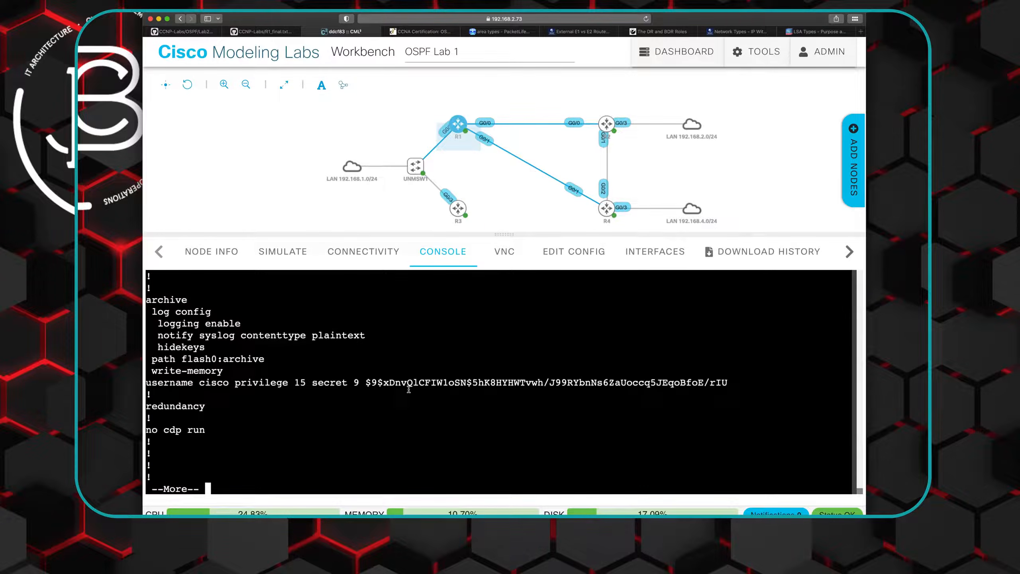
pyautogui.press('space')
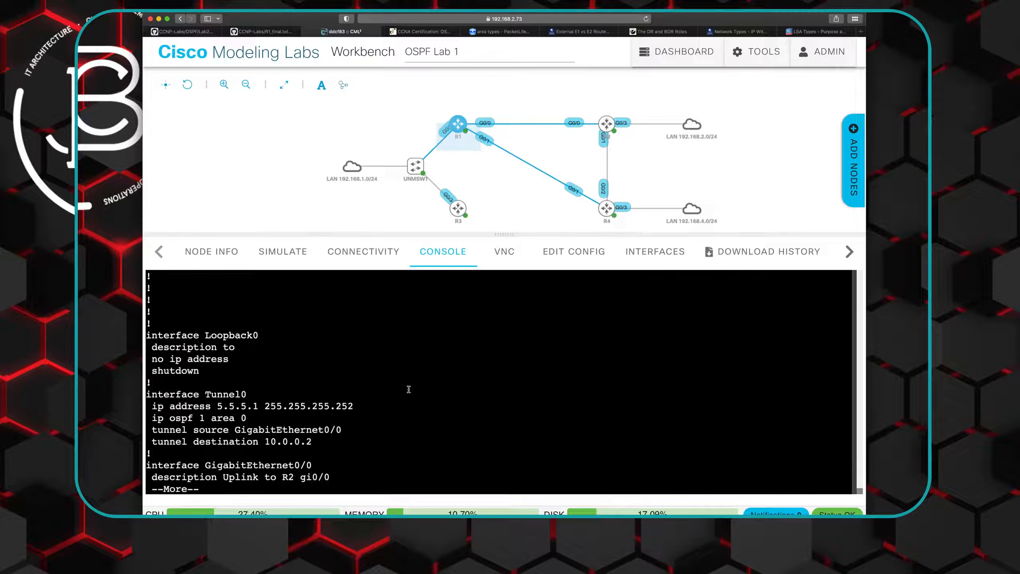
pyautogui.press('space')
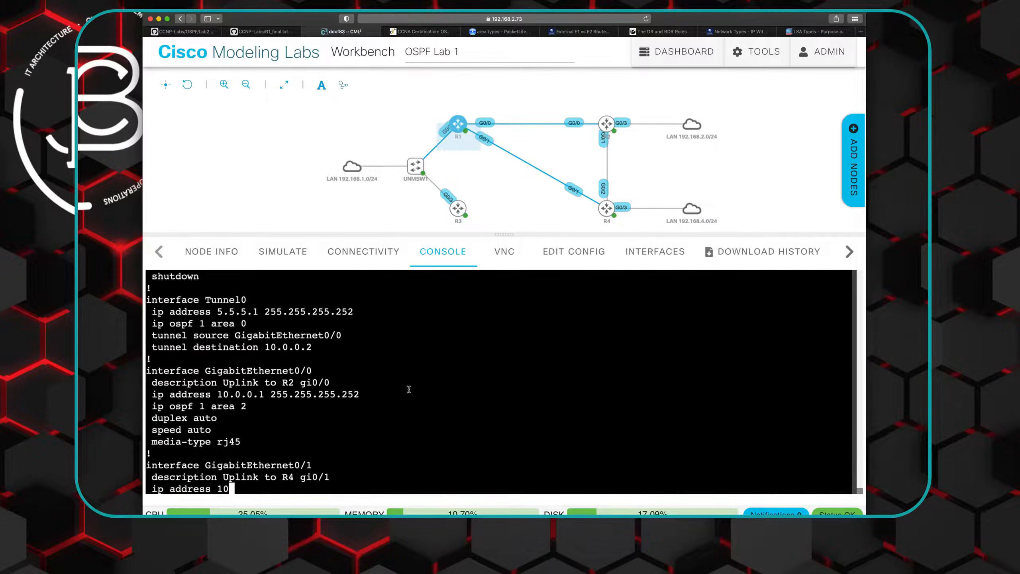
pyautogui.press('space')
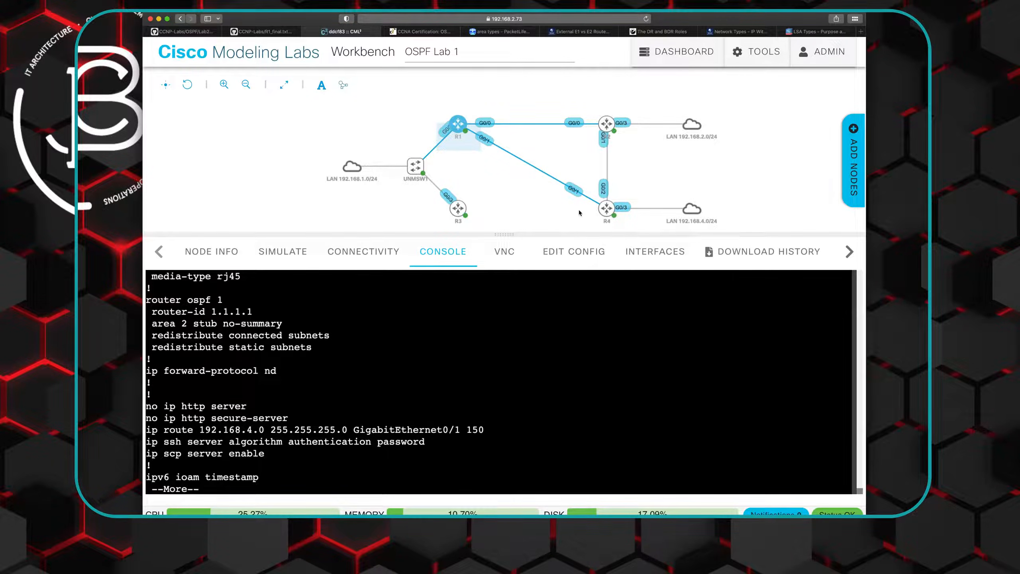
pyautogui.press('space')
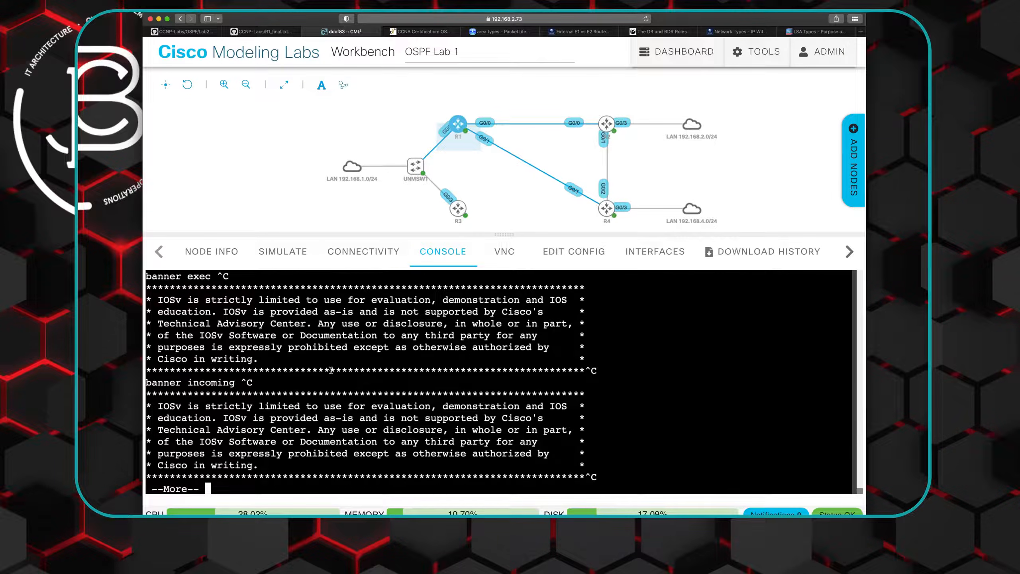
pyautogui.press('space')
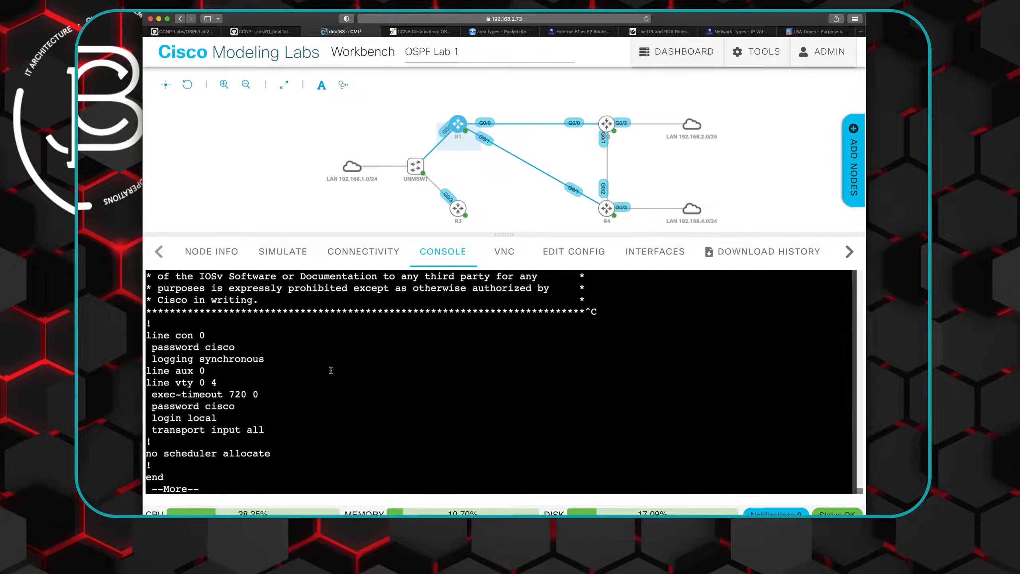
pyautogui.press('space')
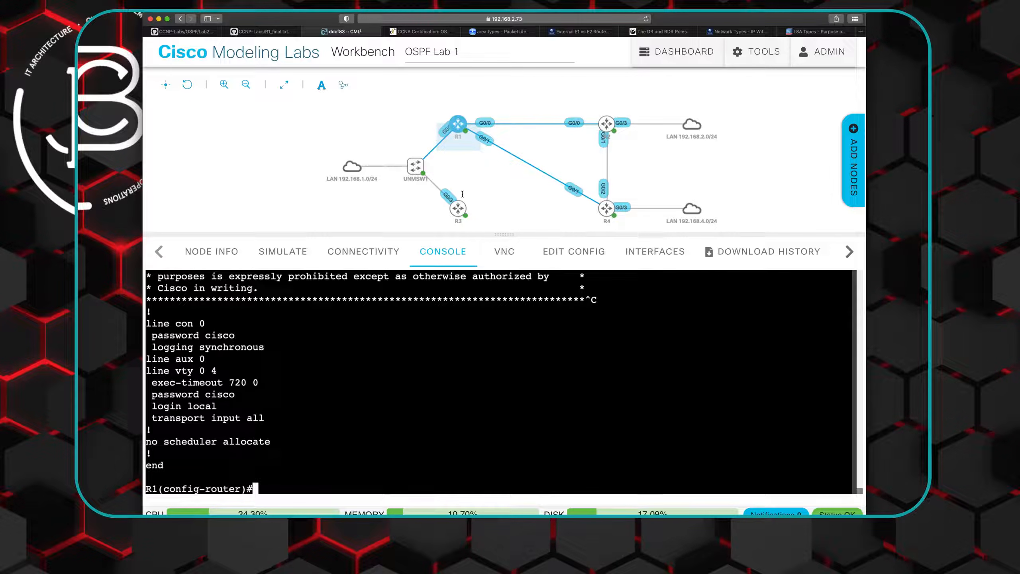
# - On R3's console, ping 192.168.4.1 and display the routing table with "show ip route"
pyautogui.click(458, 206)
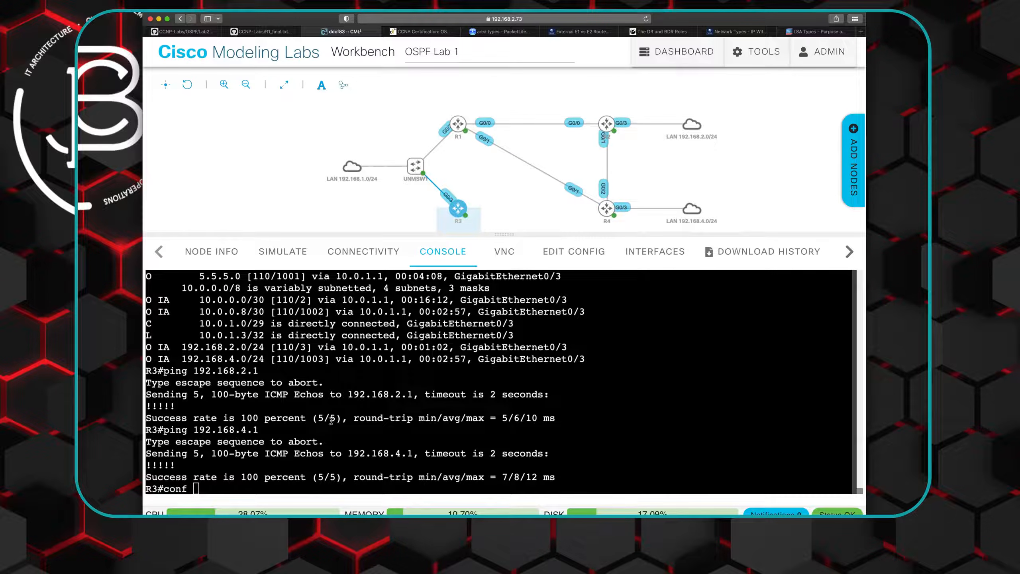
pyautogui.press('Up')
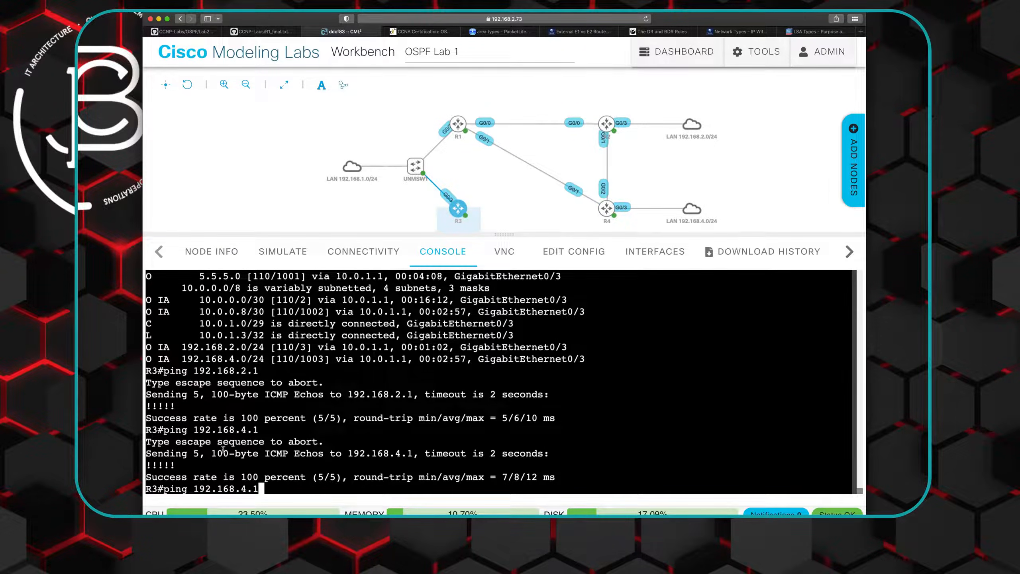
pyautogui.press('Return')
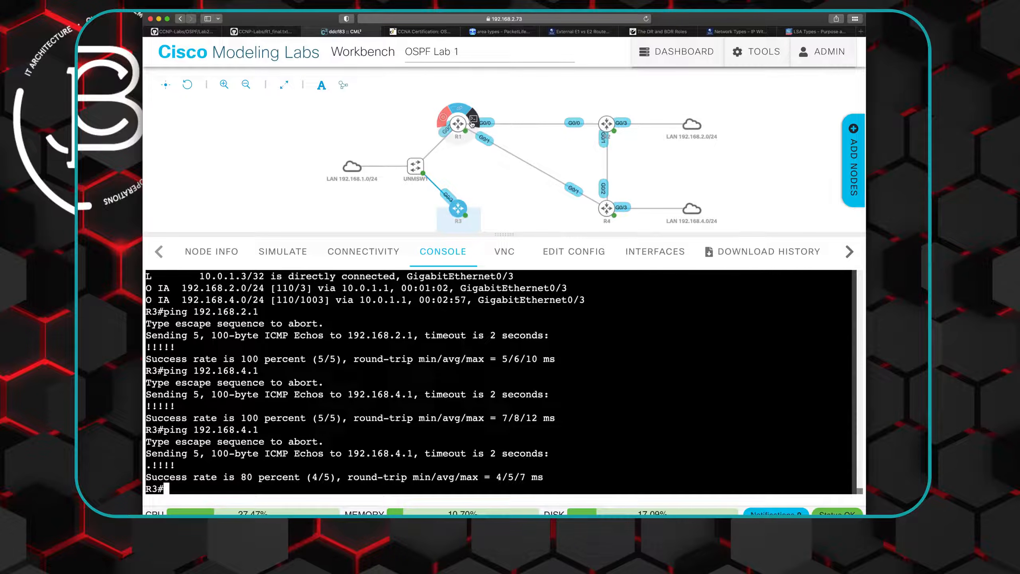
pyautogui.write('show ')
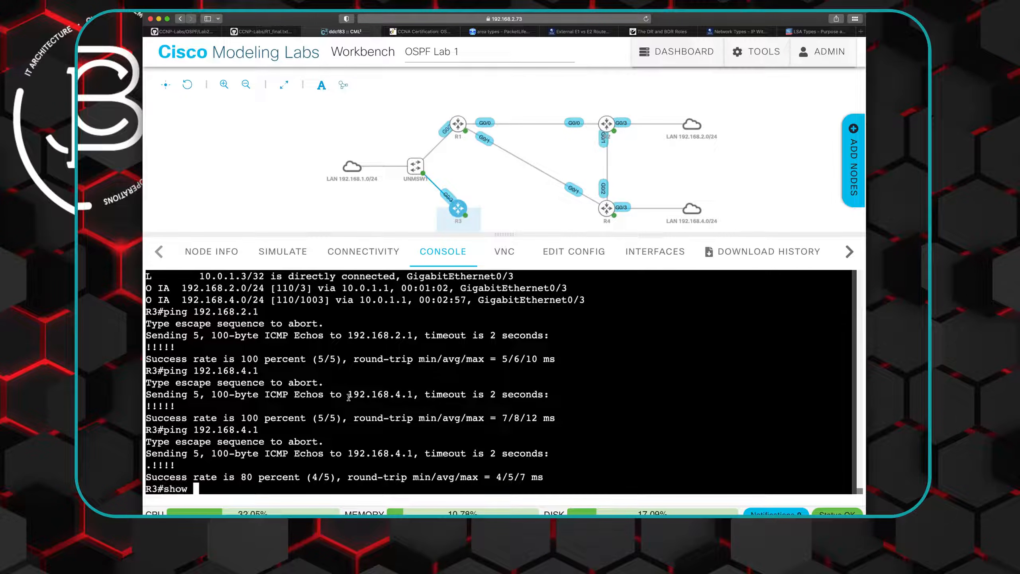
pyautogui.write('ip route')
pyautogui.press('Return')
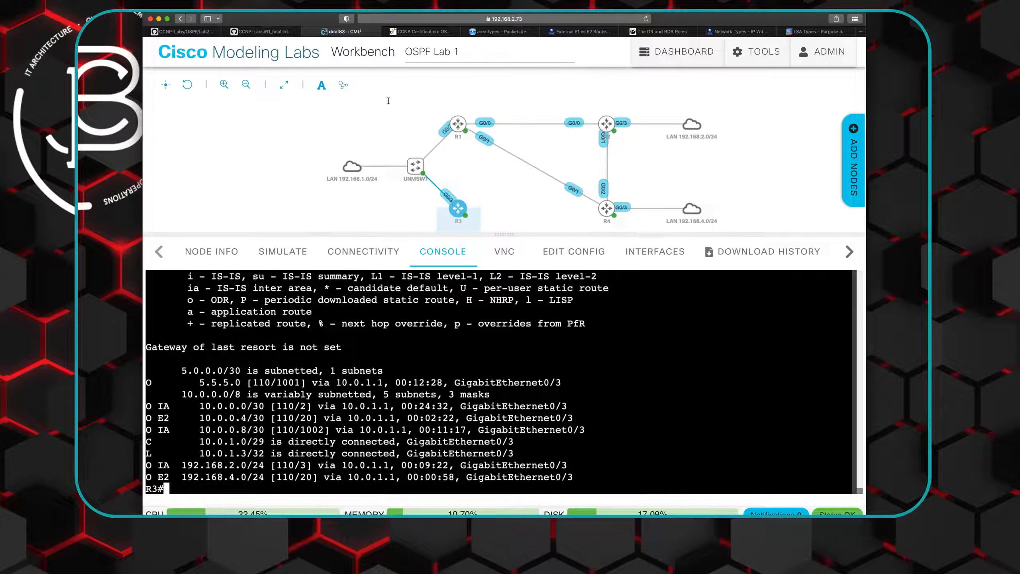
# - Go back to R1's console and run "do show ip route" to check which route serves 192.168.4.0/24 over the WAN link
pyautogui.moveTo(461, 124)
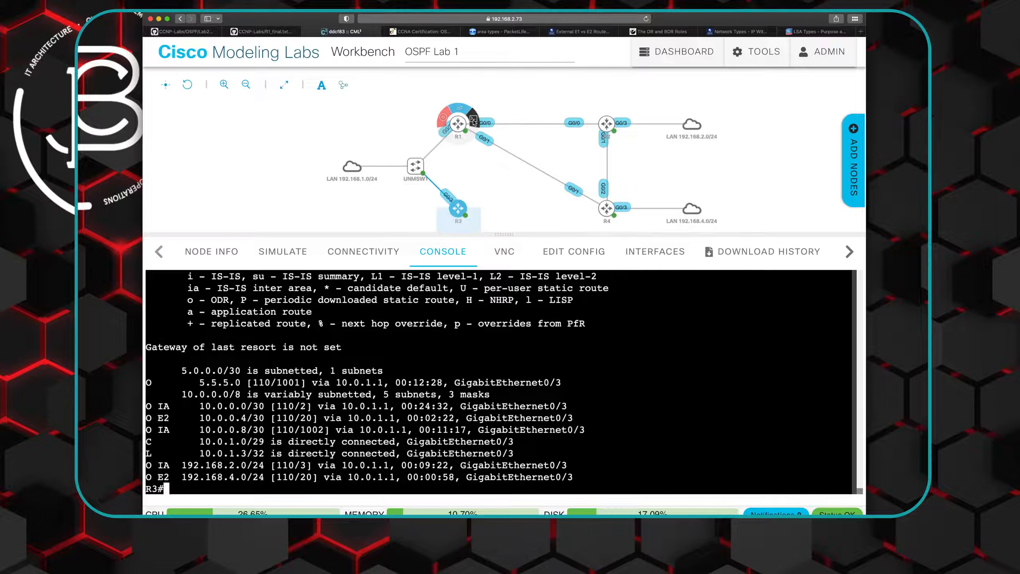
pyautogui.click(474, 120)
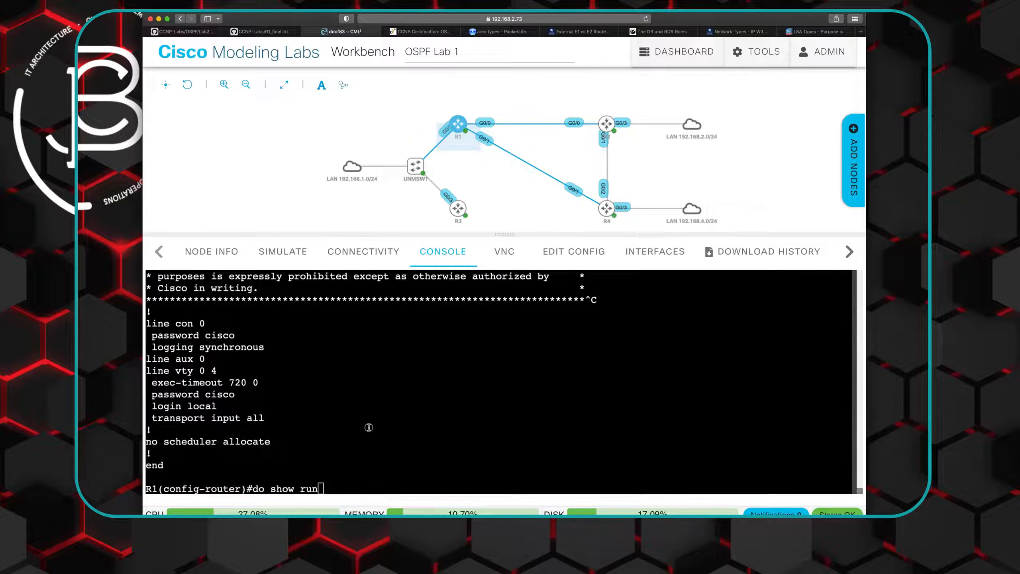
pyautogui.press('BackSpace')
pyautogui.press('BackSpace')
pyautogui.press('BackSpace')
pyautogui.press('BackSpace')
pyautogui.press('BackSpace')
pyautogui.press('BackSpace')
pyautogui.press('BackSpace')
pyautogui.press('BackSpace')
pyautogui.press('BackSpace')
pyautogui.write('show ip route')
pyautogui.press('Return')
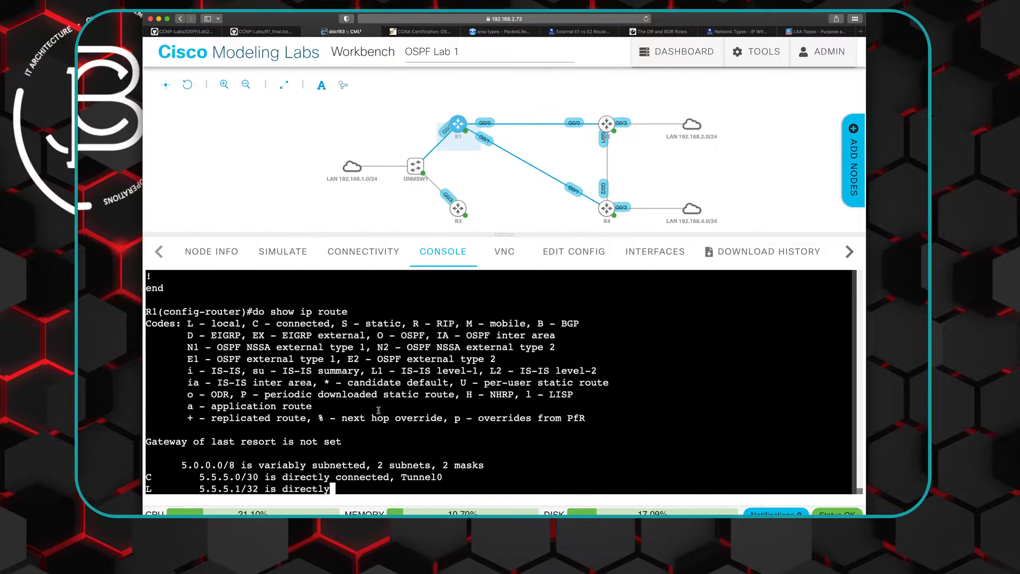
pyautogui.press('space')
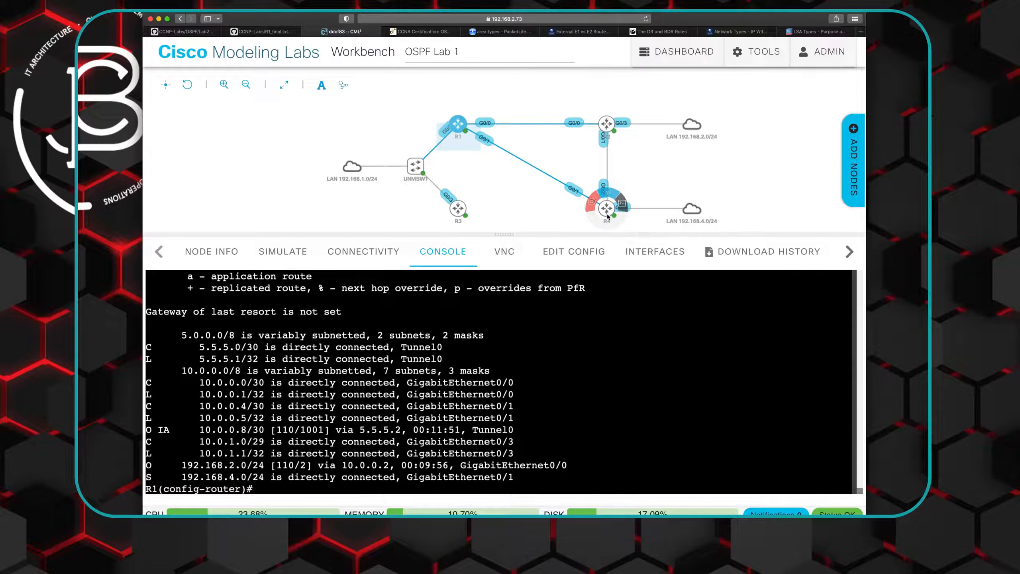
# - Switch to the GitHub Lab2 README and read the remaining tasks under the Cisco OSPF Lab 2 diagram
pyautogui.moveTo(609, 126)
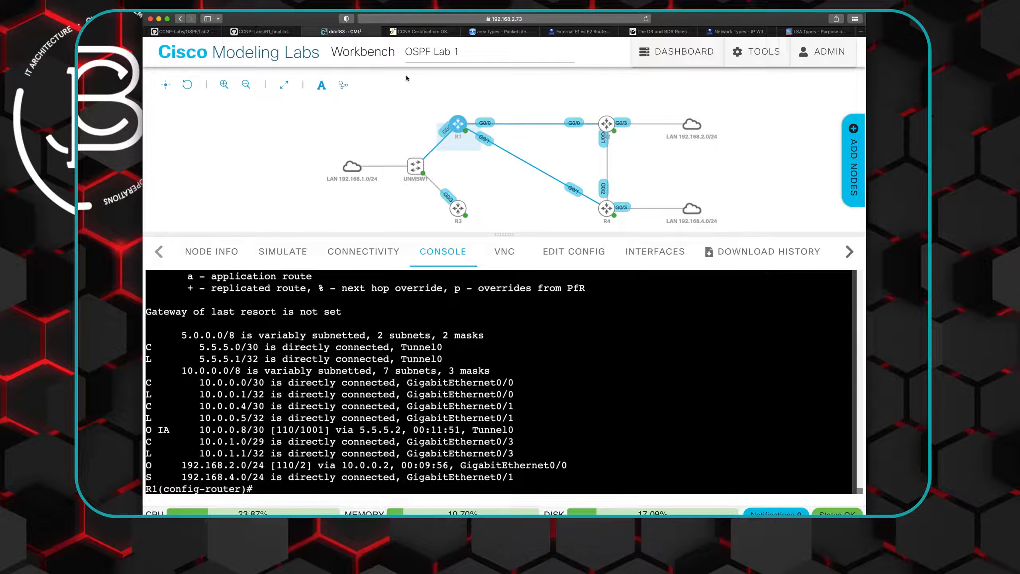
pyautogui.click(186, 32)
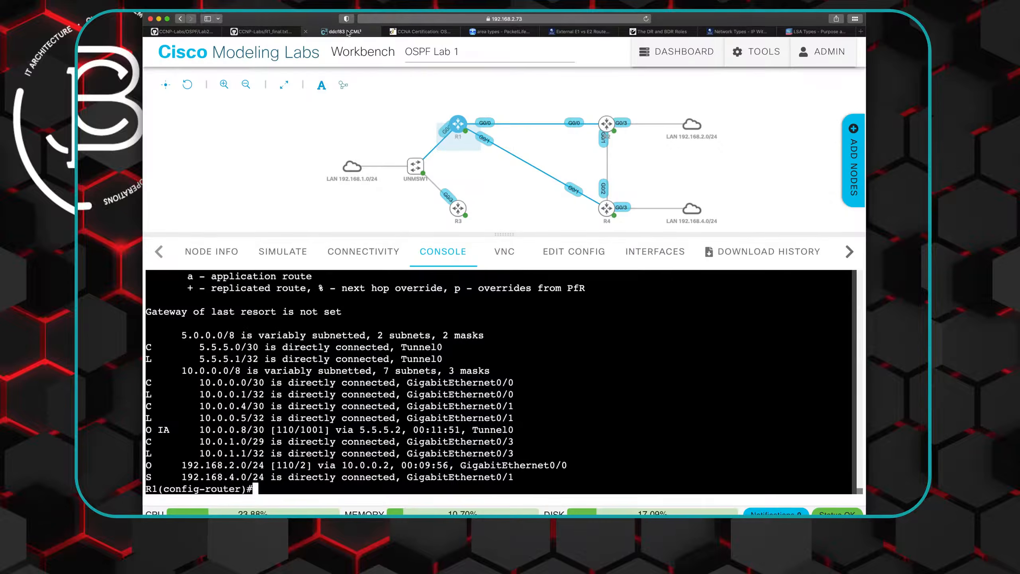
# - Return to R1's console in Cisco Modeling Labs and enable OSPF authentication for the backbone with "area 0 authentication"
pyautogui.click(342, 32)
pyautogui.write('area 0 authen')
pyautogui.press('Tab')
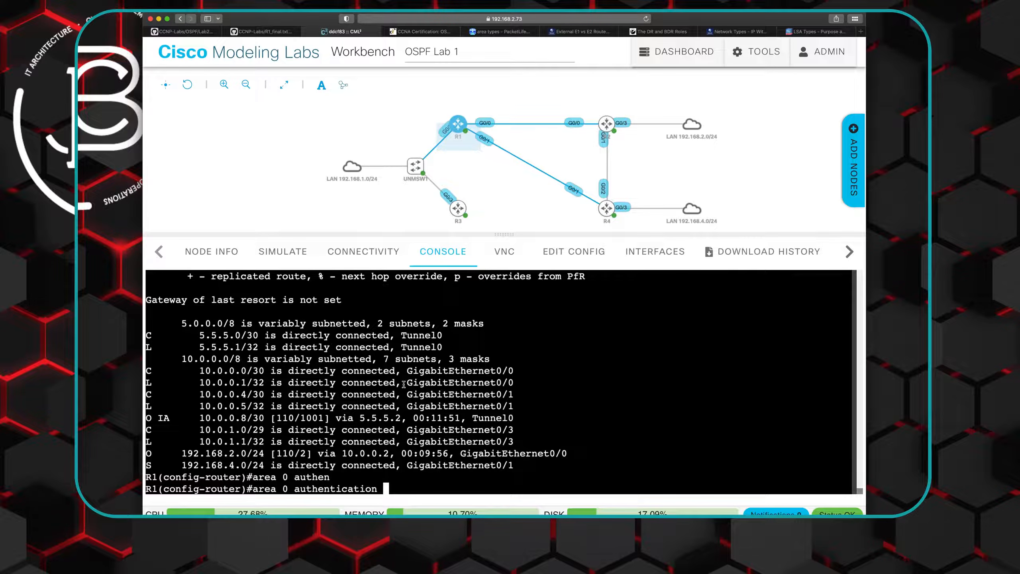
pyautogui.press('Return')
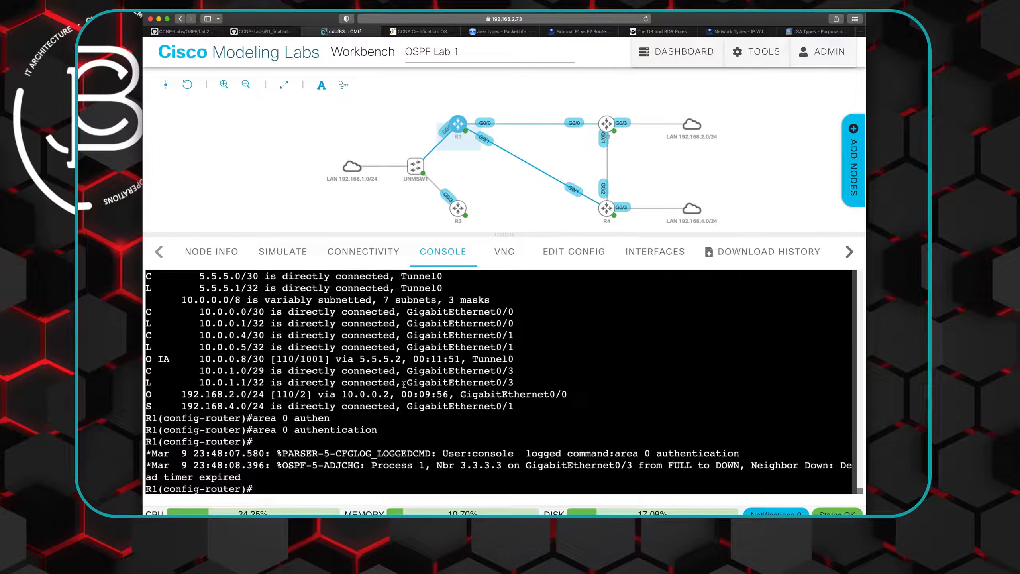
# - On R1's interface tun0, check the options of "ip ospf authentication-key" and enter the plaintext authentication key
pyautogui.write('int tun0')
pyautogui.press('Return')
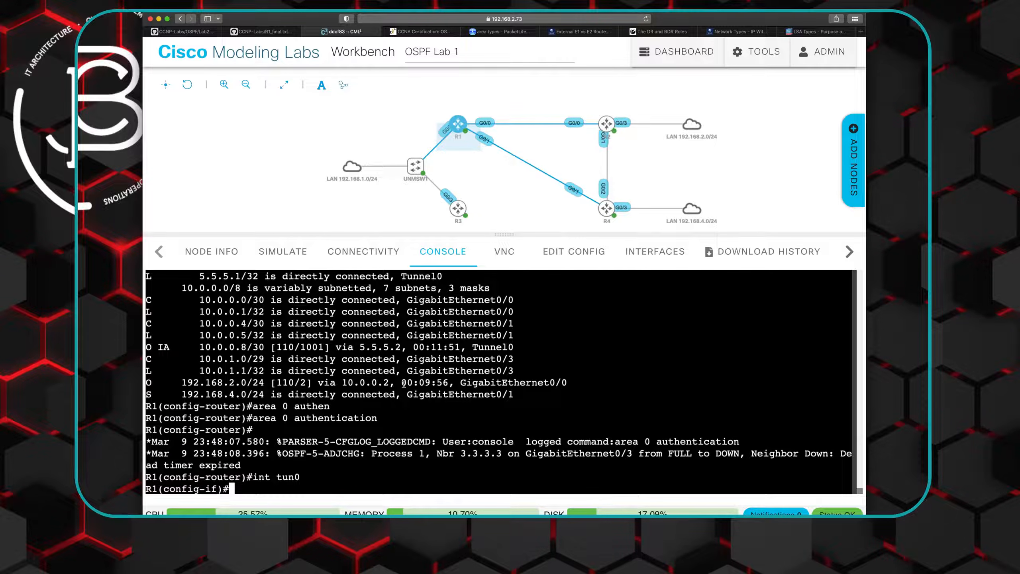
pyautogui.write('ip ospf')
pyautogui.press('Tab')
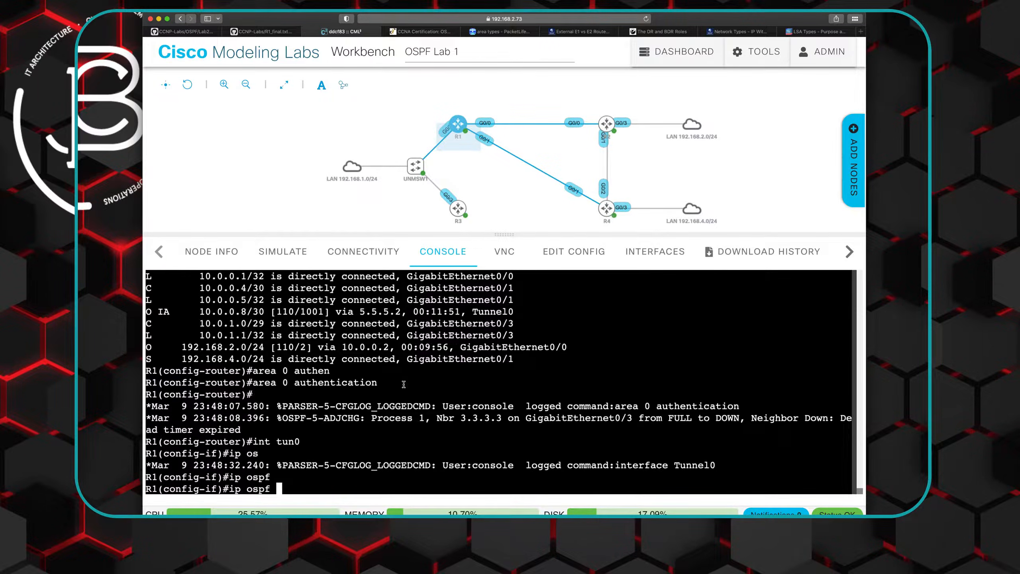
pyautogui.write('aut')
pyautogui.press('Tab')
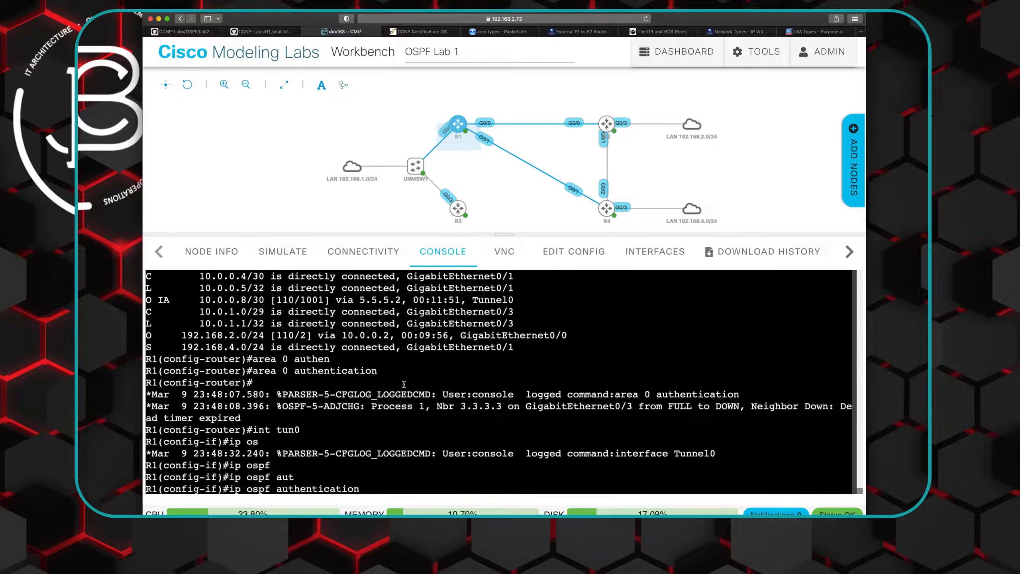
pyautogui.write('-k')
pyautogui.press('Tab')
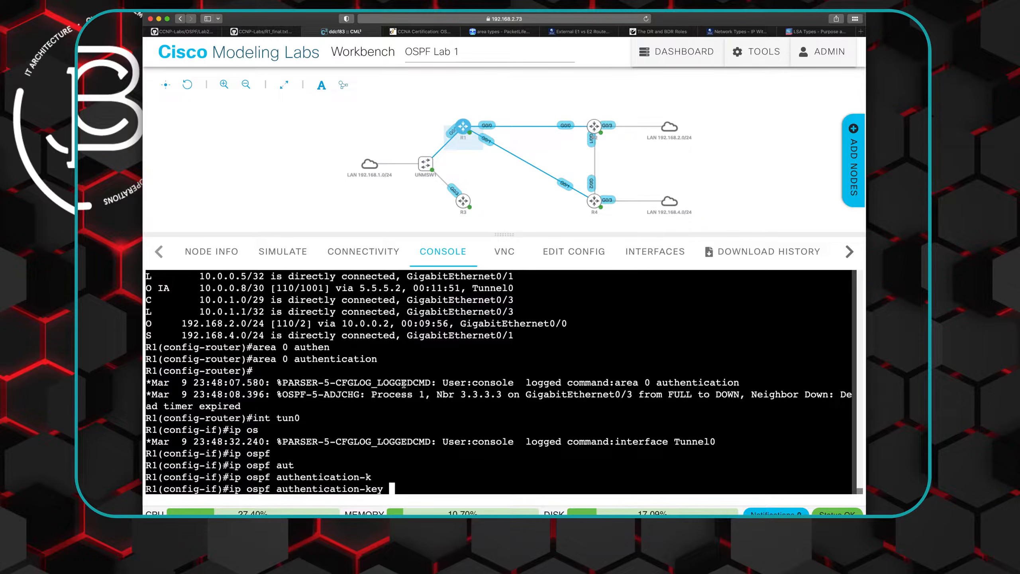
pyautogui.write('?')
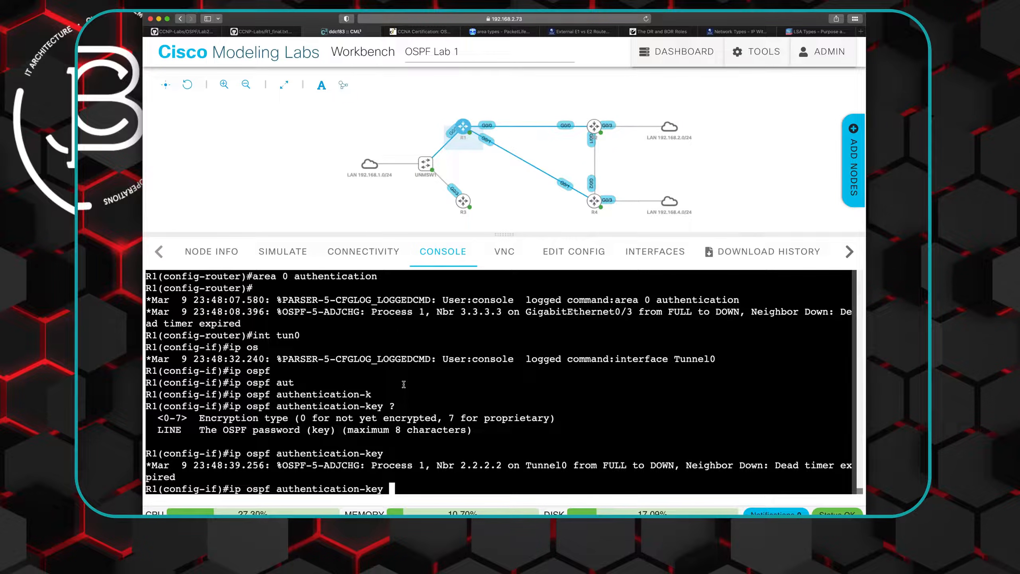
pyautogui.write('JBC')
pyautogui.press('Return')
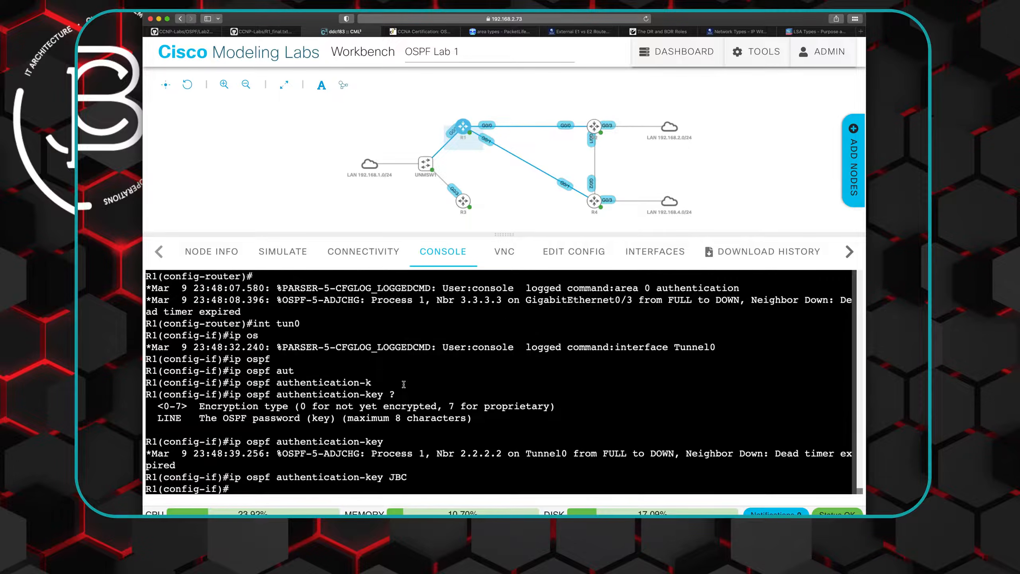
# - Apply the same OSPF authentication key to R1's interface gi0/3
pyautogui.write('int gi')
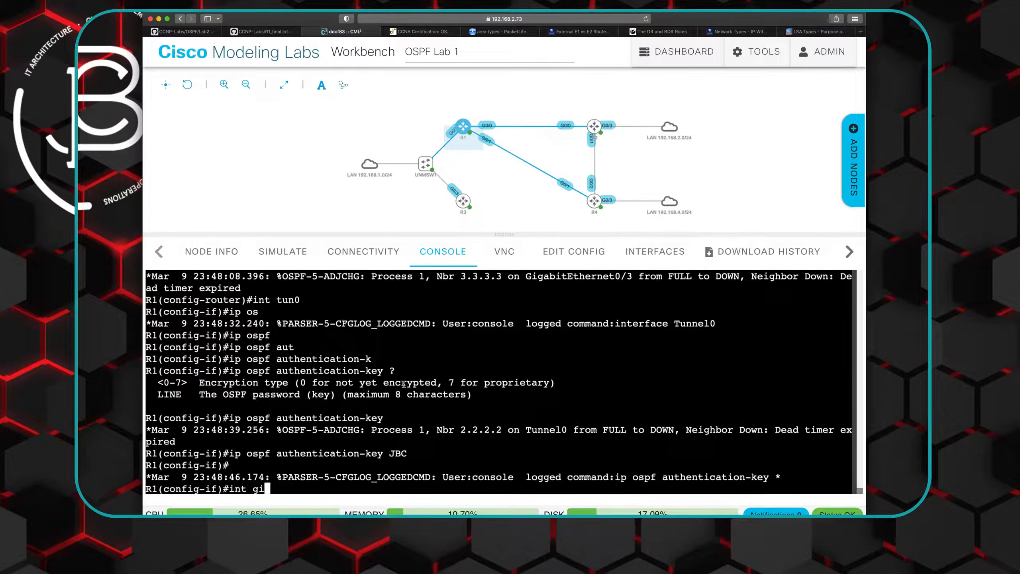
pyautogui.write('0/3')
pyautogui.press('Return')
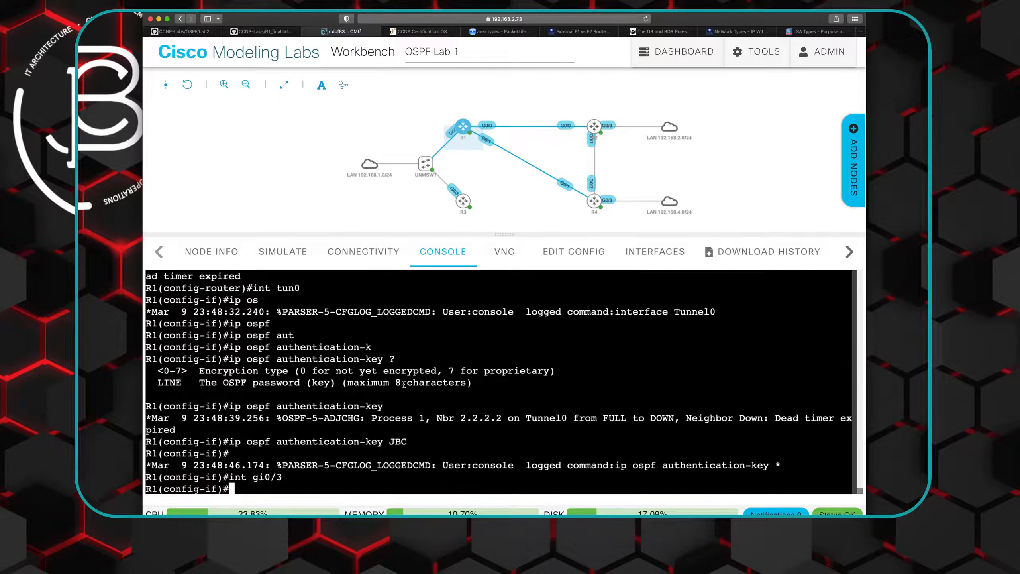
pyautogui.press('Up')
pyautogui.press('Up')
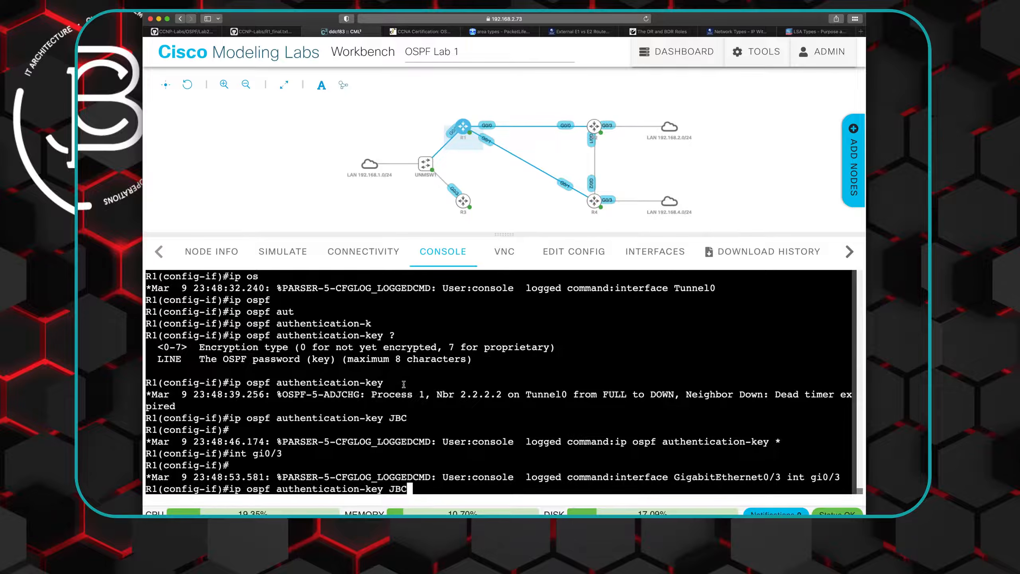
pyautogui.press('Return')
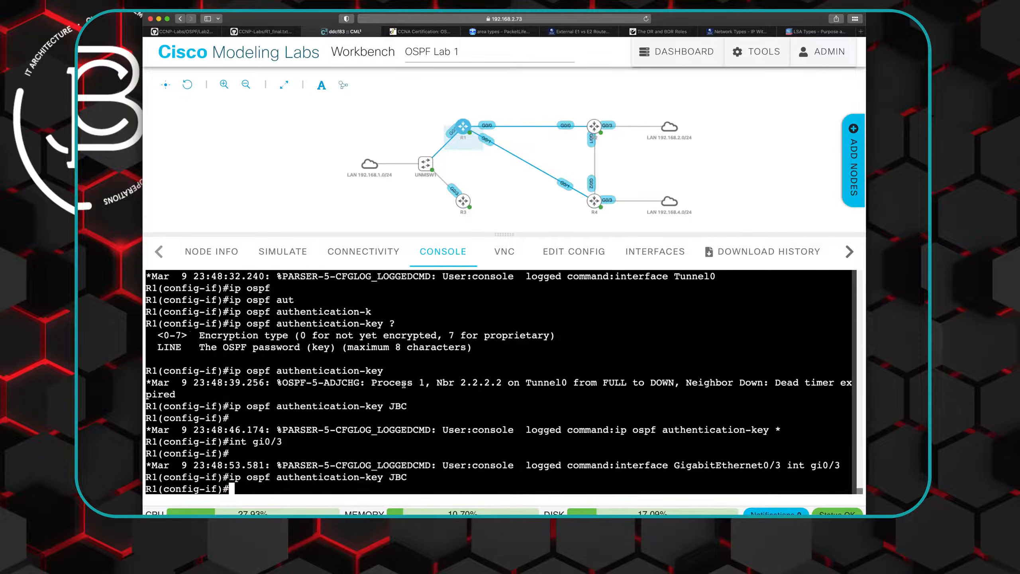
# - On R3's console, enter configuration mode for "router ospf 3" and enable "area 0 authentication"
pyautogui.click(466, 205)
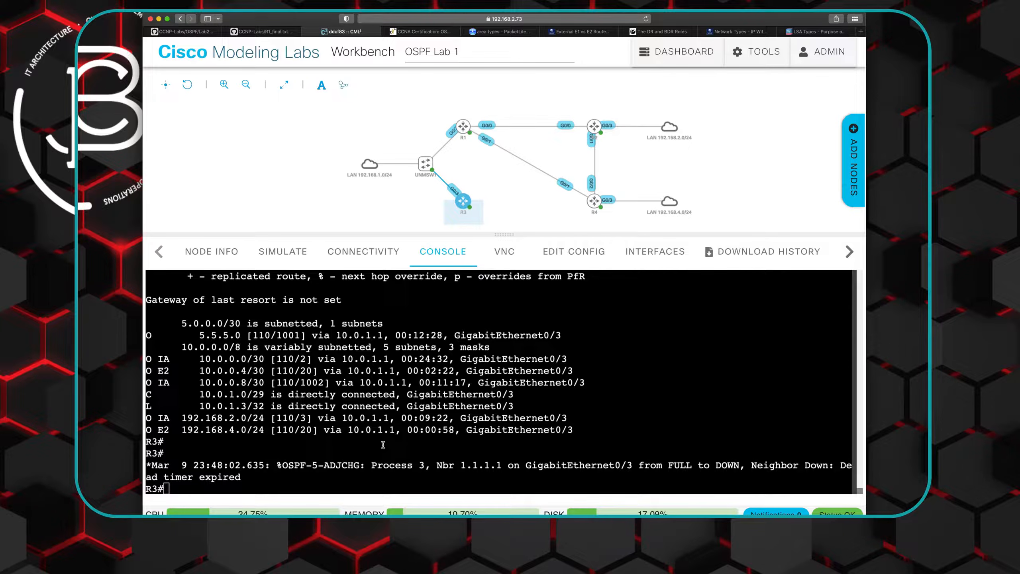
pyautogui.click(350, 443)
pyautogui.write('conf t')
pyautogui.press('Return')
pyautogui.write('router ')
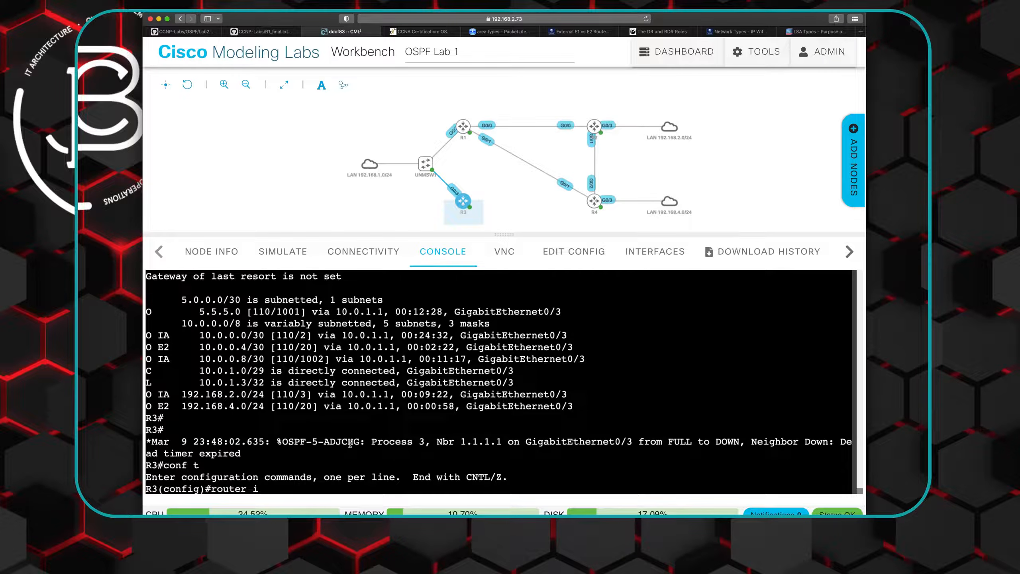
pyautogui.write('ospf 3')
pyautogui.press('Return')
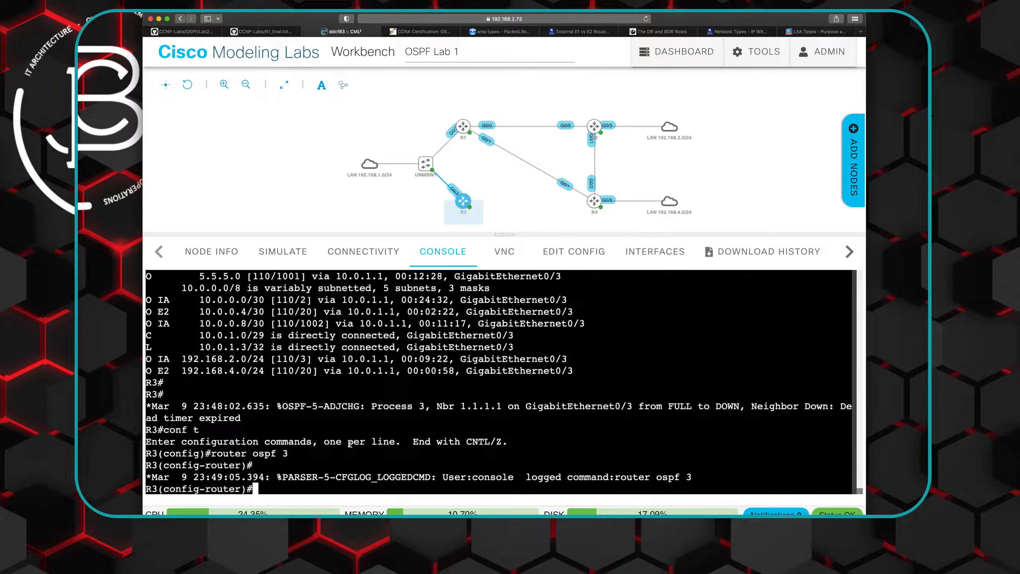
pyautogui.write('area 0 aut')
pyautogui.press('Tab')
pyautogui.press('Return')
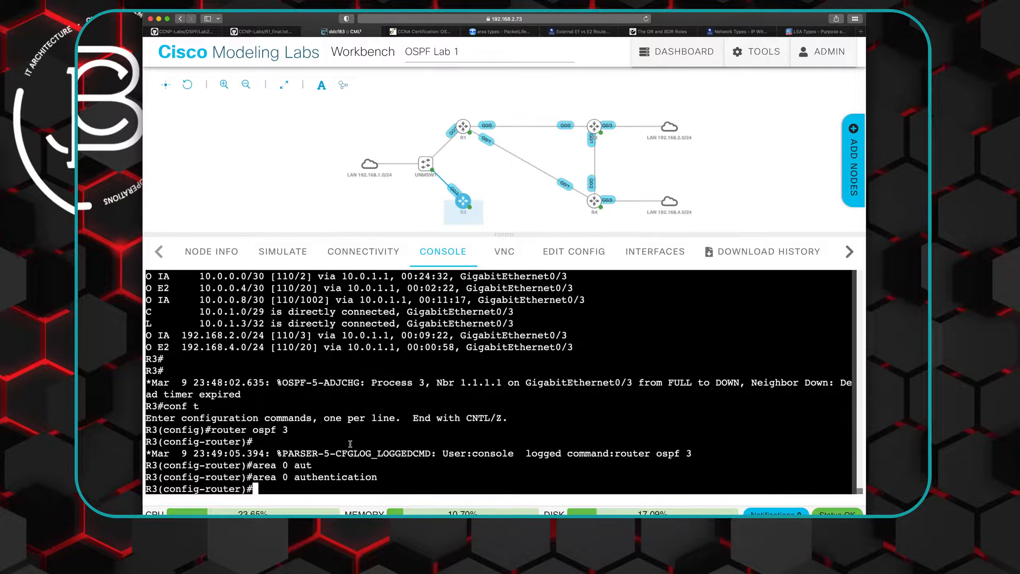
# - On R3's interface gi0/3, enter the plaintext OSPF authentication key with "ip ospf authentication-key"
pyautogui.write('int gi0/3')
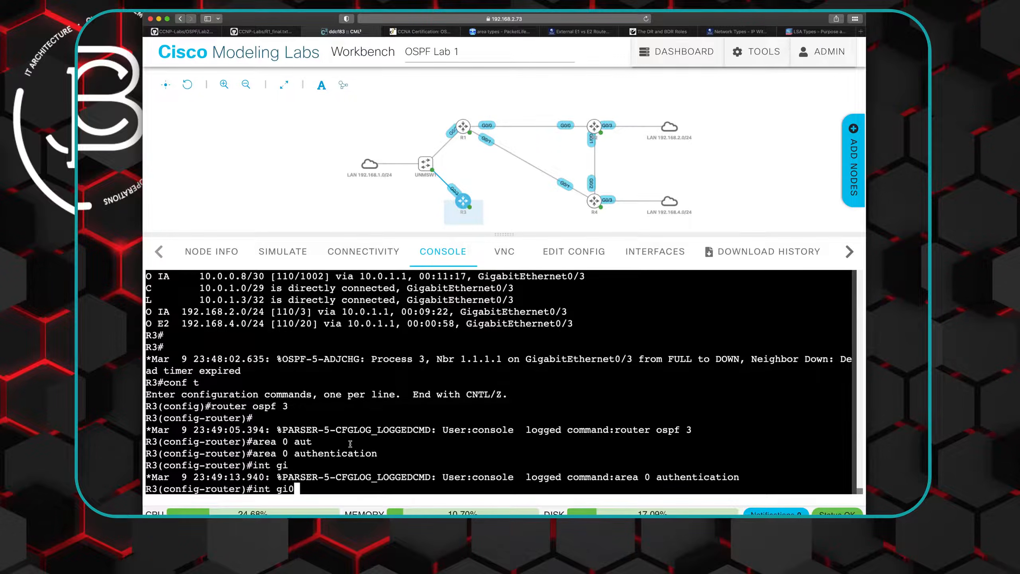
pyautogui.press('Return')
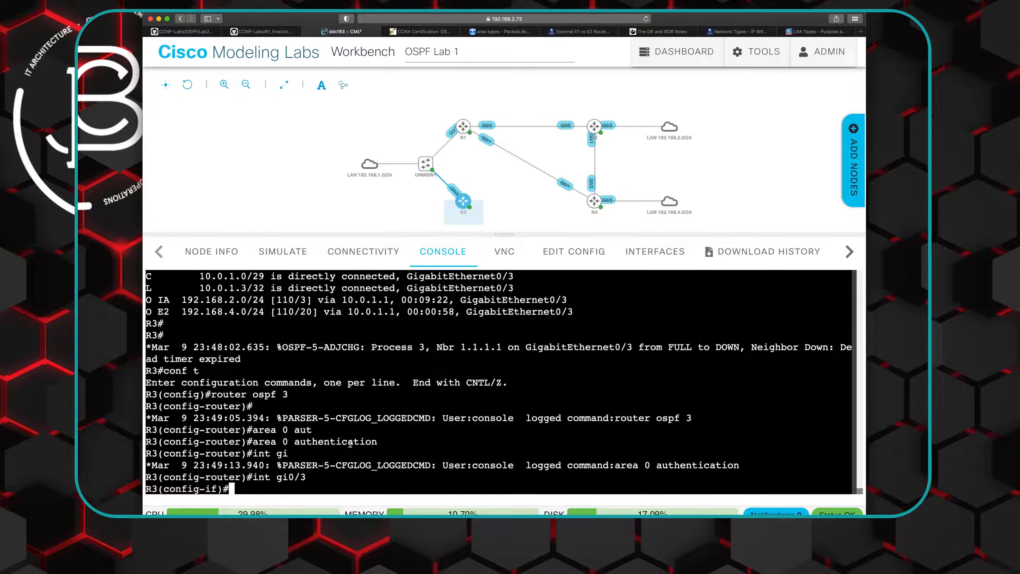
pyautogui.write('ip ospf aut')
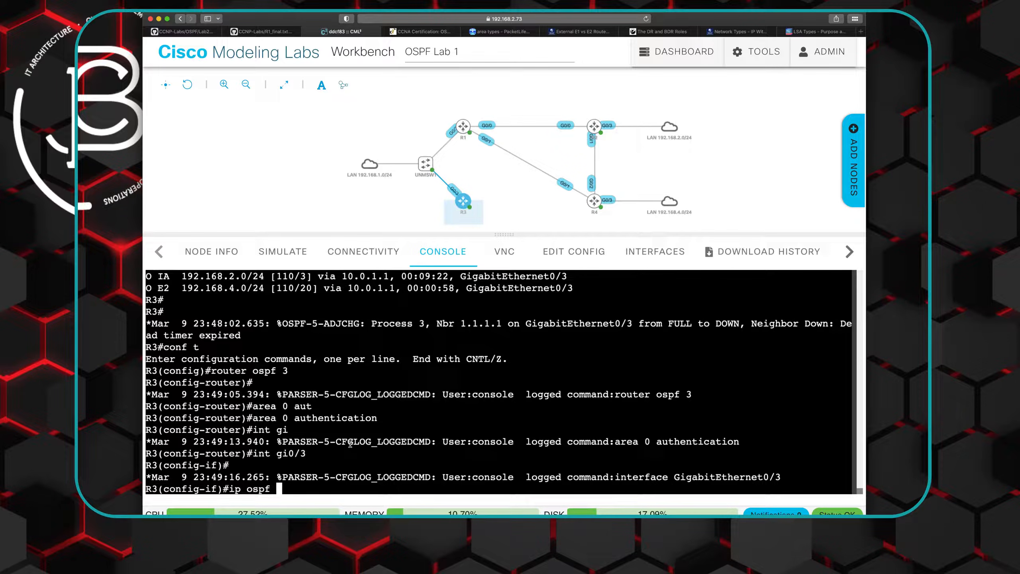
pyautogui.press('Tab')
pyautogui.write('-k')
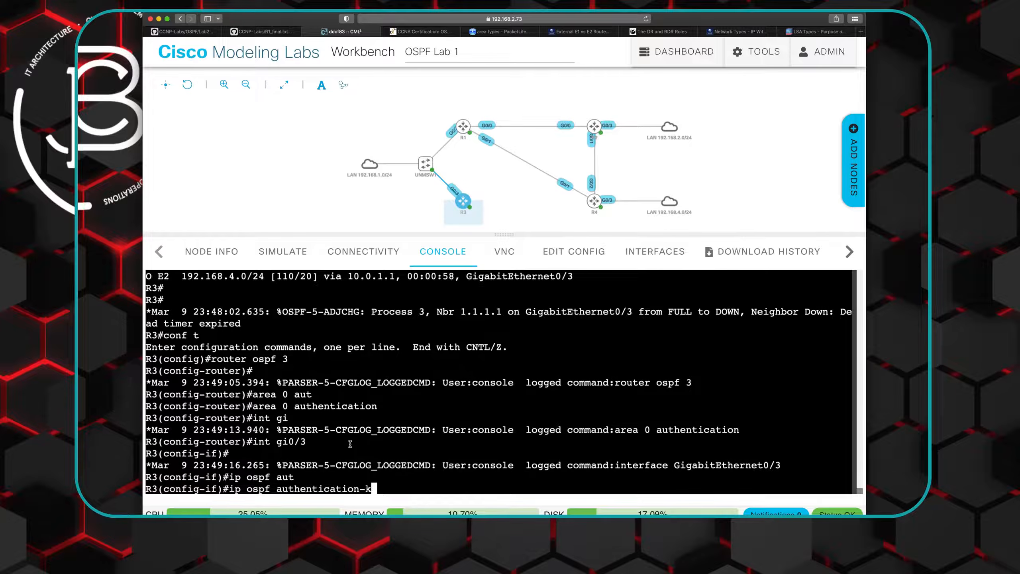
pyautogui.press('Tab')
pyautogui.write('JBC')
pyautogui.press('Return')
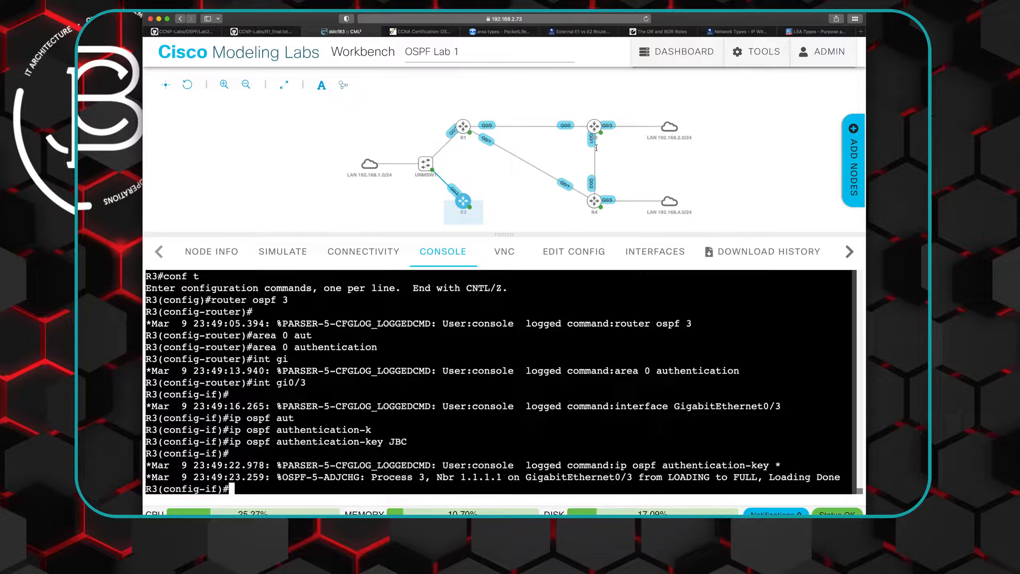
# - Open R2's console, enter privileged mode with the enable password and start global configuration with "conf t"
pyautogui.click(608, 122)
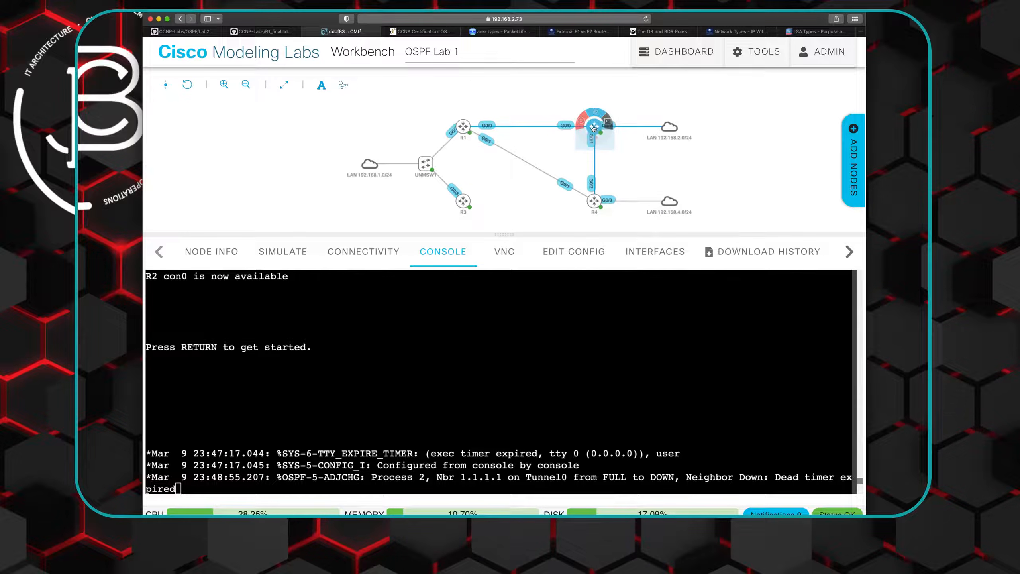
pyautogui.press('Return')
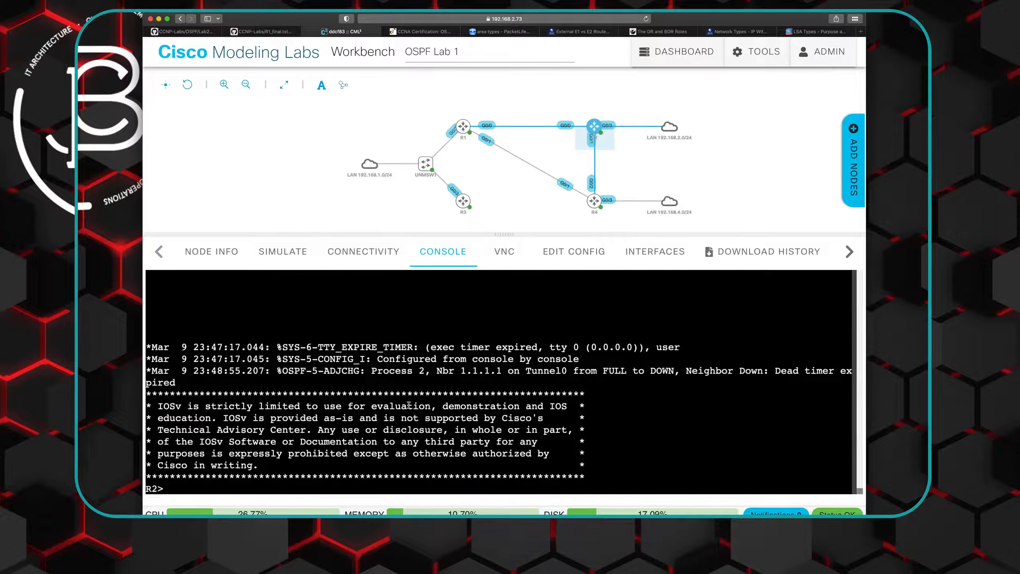
pyautogui.write('en')
pyautogui.press('Return')
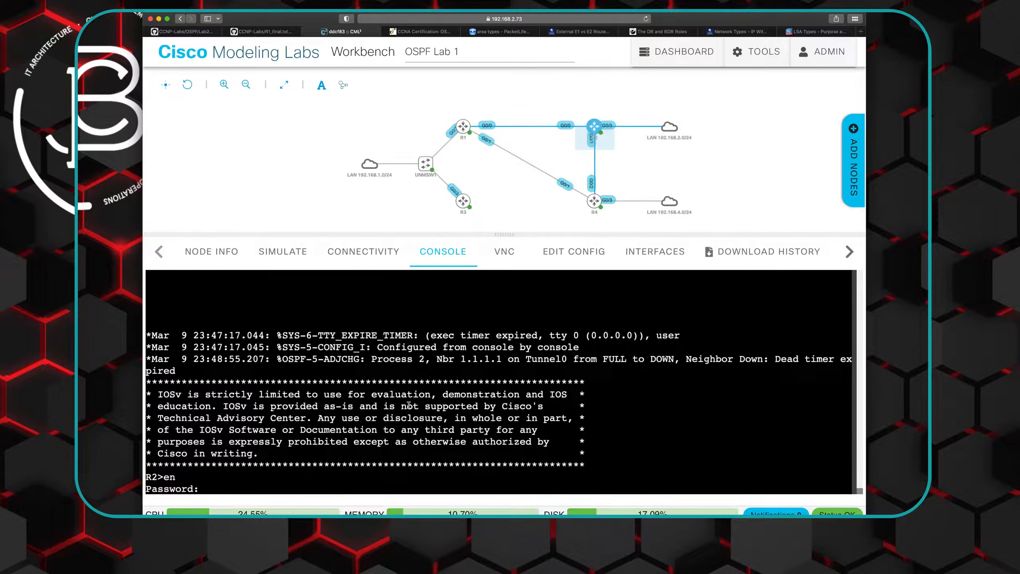
pyautogui.press('Return')
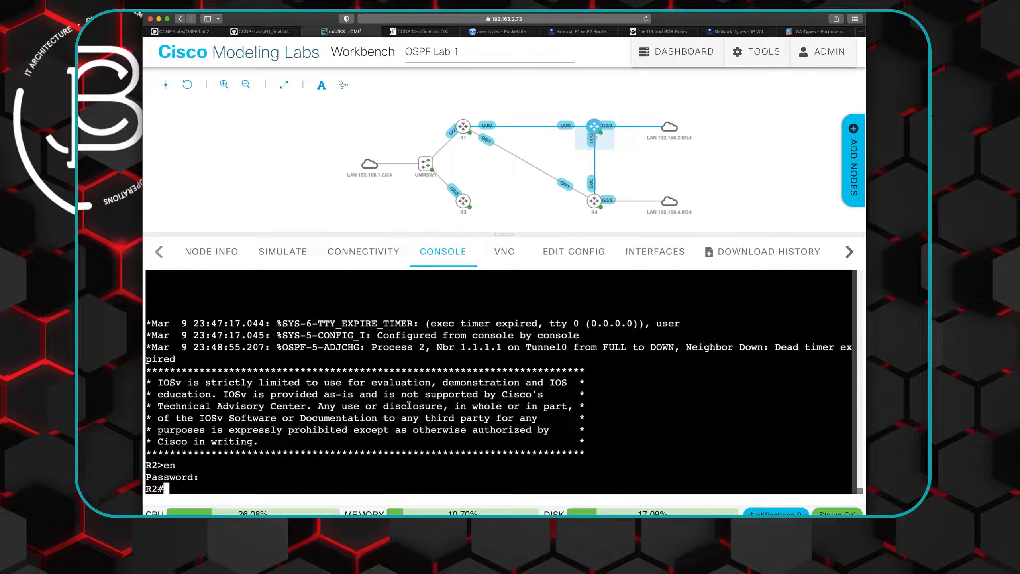
pyautogui.write('conf t')
pyautogui.press('Return')
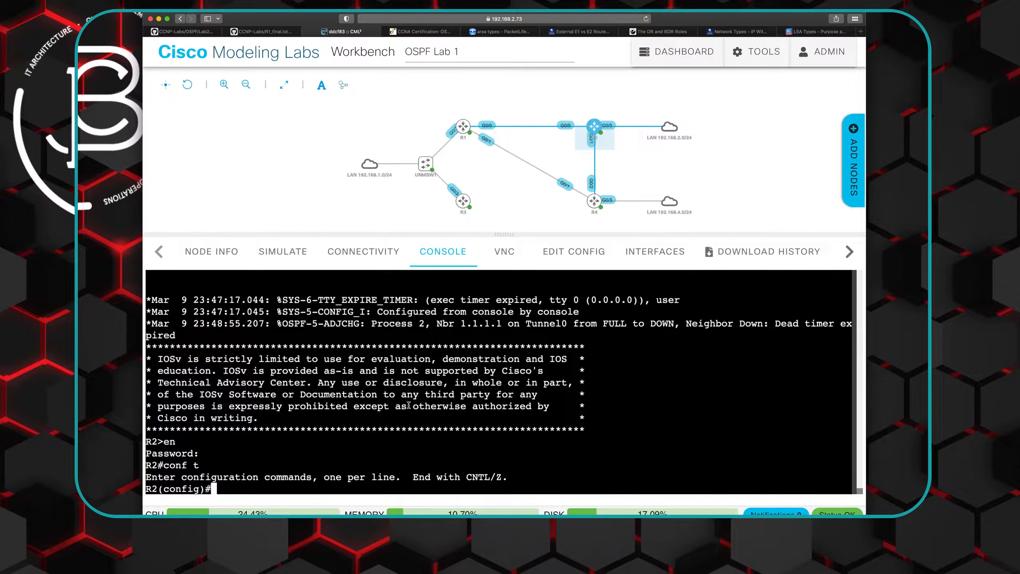
# - Under "router ospf 2" on R2, enable "area 0 authentication"
pyautogui.write('router ospf 2')
pyautogui.press('Return')
pyautogui.write('area')
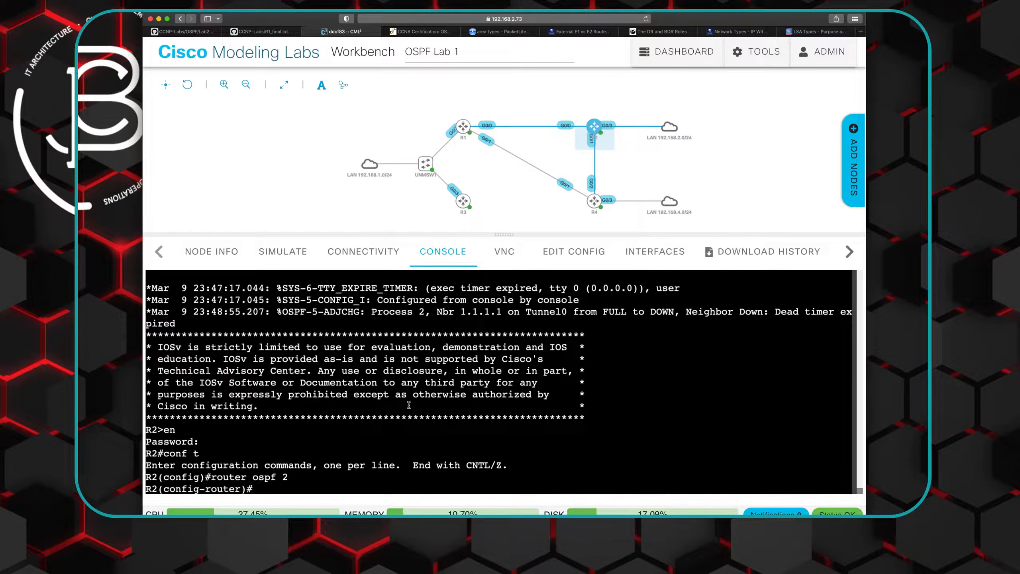
pyautogui.press('BackSpace')
pyautogui.press('BackSpace')
pyautogui.press('BackSpace')
pyautogui.press('BackSpace')
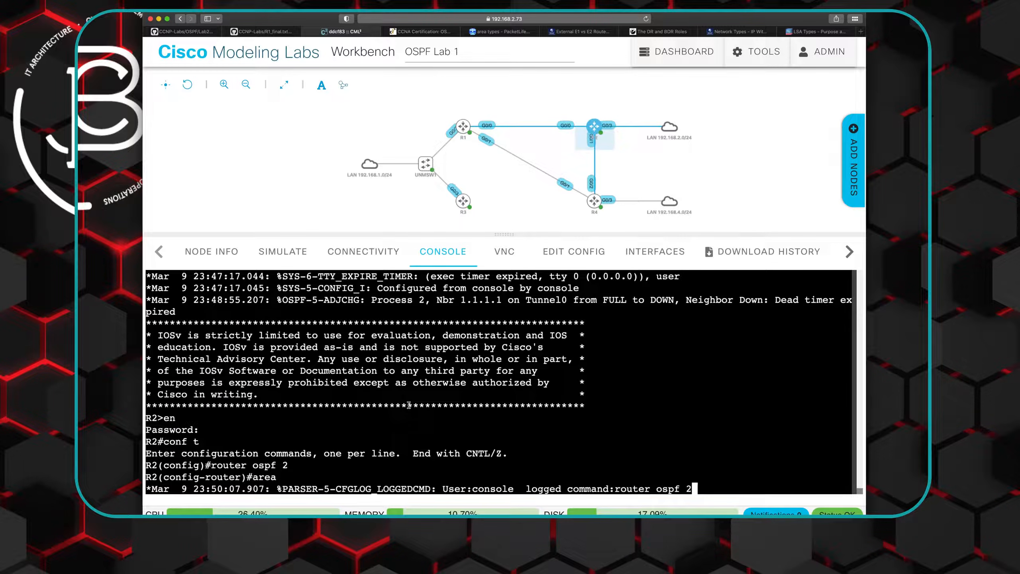
pyautogui.press('BackSpace')
pyautogui.write('area 0 auth')
pyautogui.press('Tab')
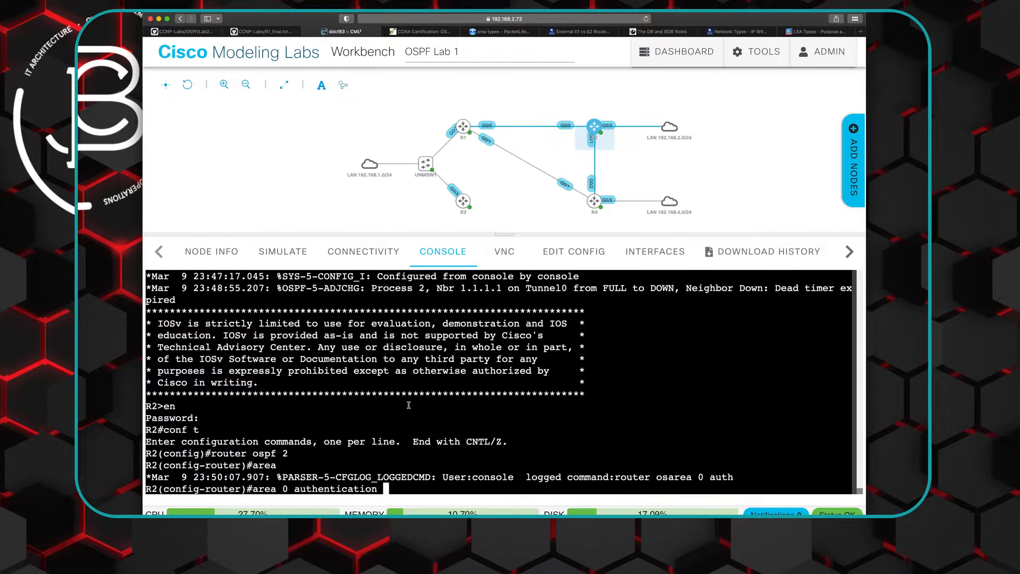
pyautogui.press('Return')
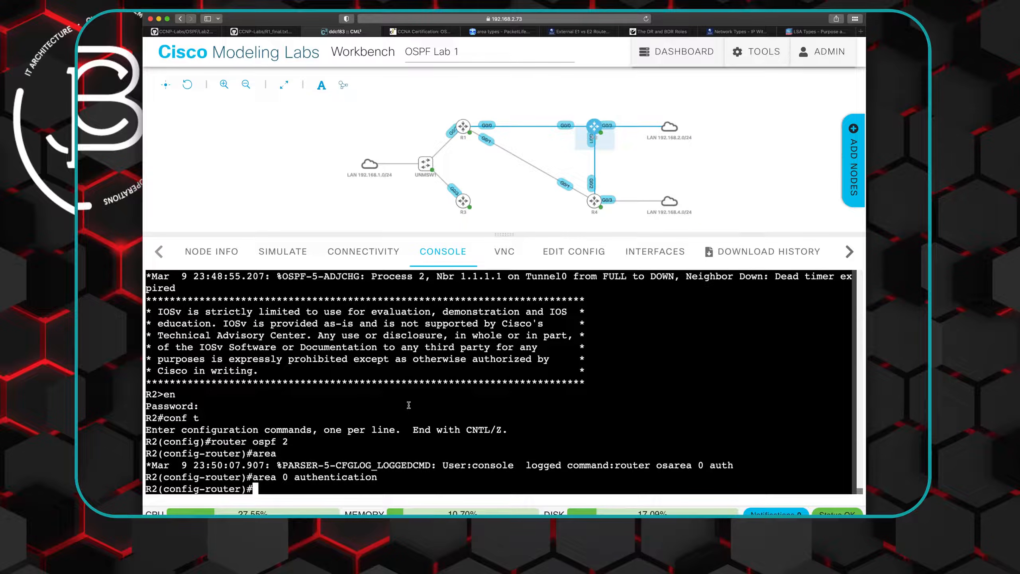
# - On R2's interface tun0, enter the plaintext OSPF authentication key with "ip ospf authentication-key"
pyautogui.write('int tun')
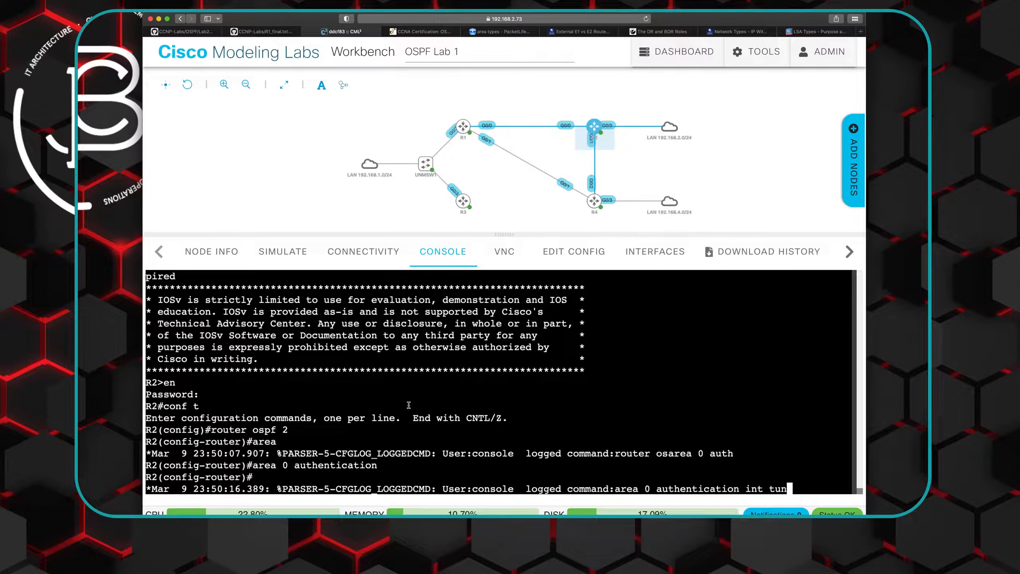
pyautogui.write('0')
pyautogui.press('Return')
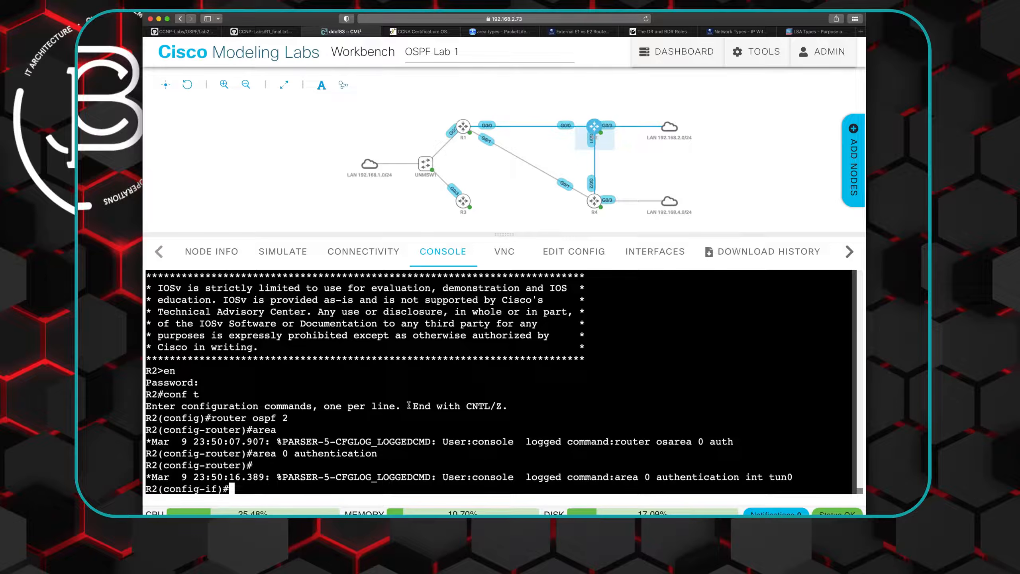
pyautogui.write('ip sofp')
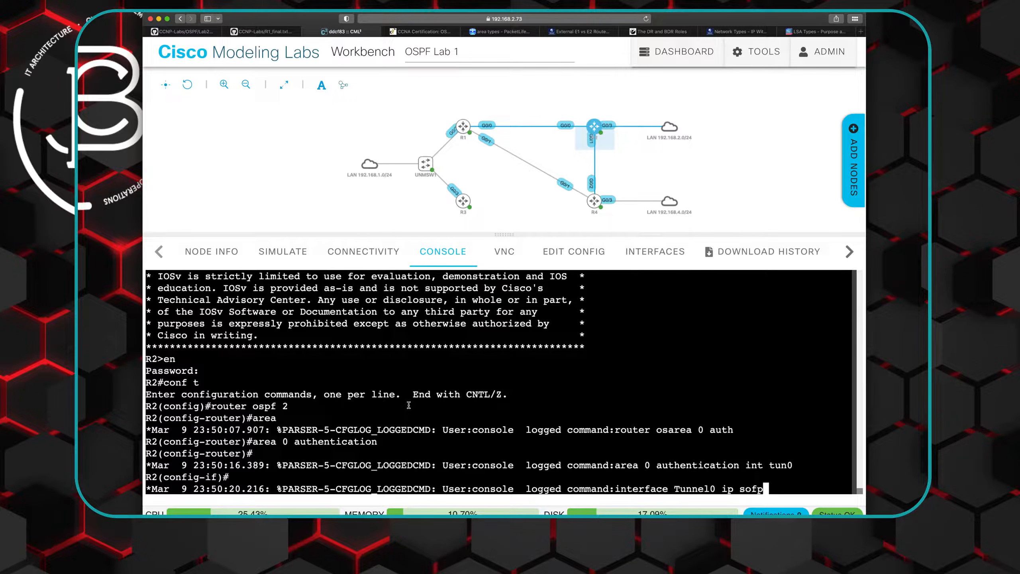
pyautogui.press('BackSpace')
pyautogui.press('BackSpace')
pyautogui.press('BackSpace')
pyautogui.write('ospf aut')
pyautogui.press('Tab')
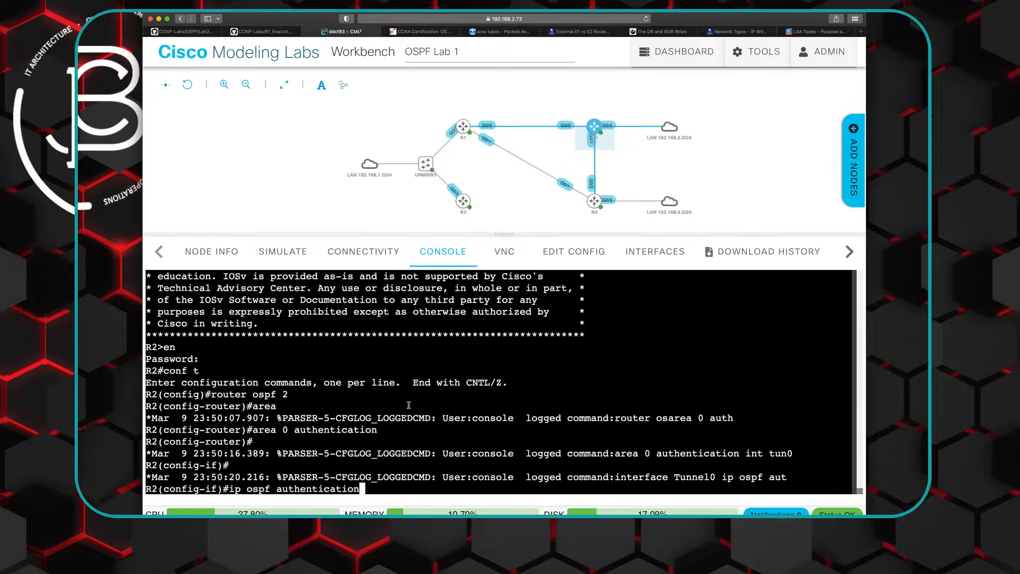
pyautogui.write('-k')
pyautogui.press('Tab')
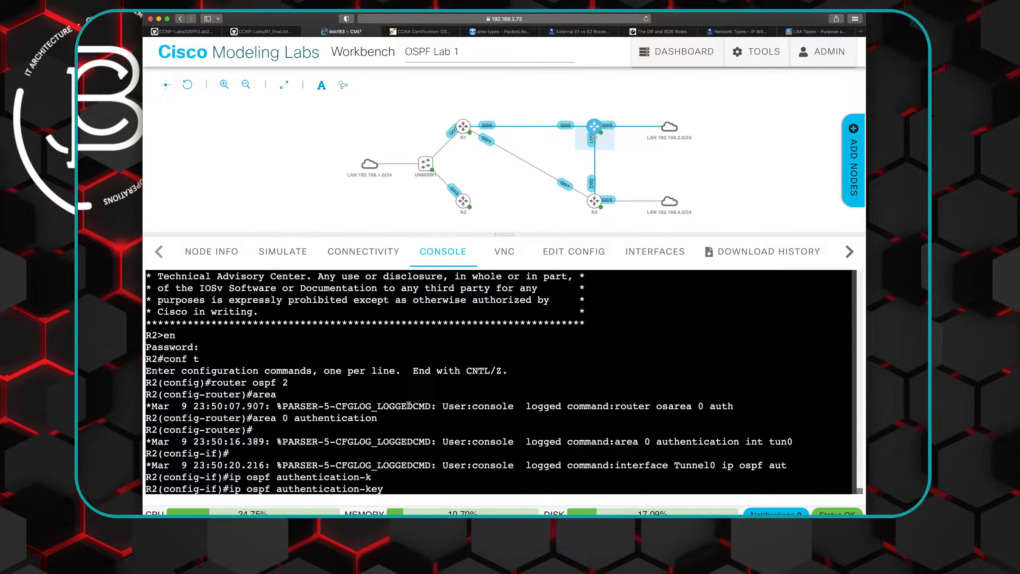
pyautogui.write('JBC')
pyautogui.press('Return')
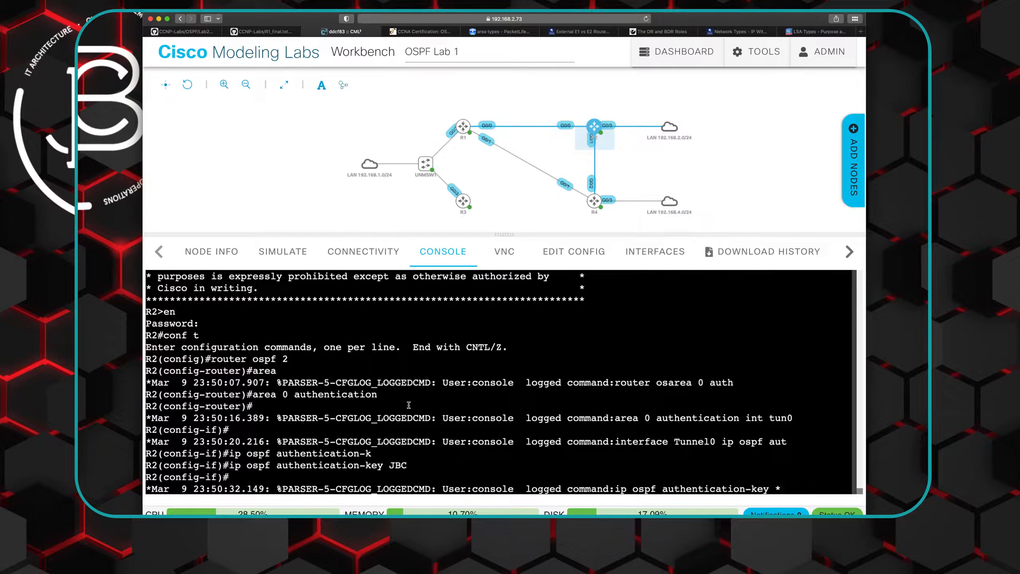
pyautogui.press('Return')
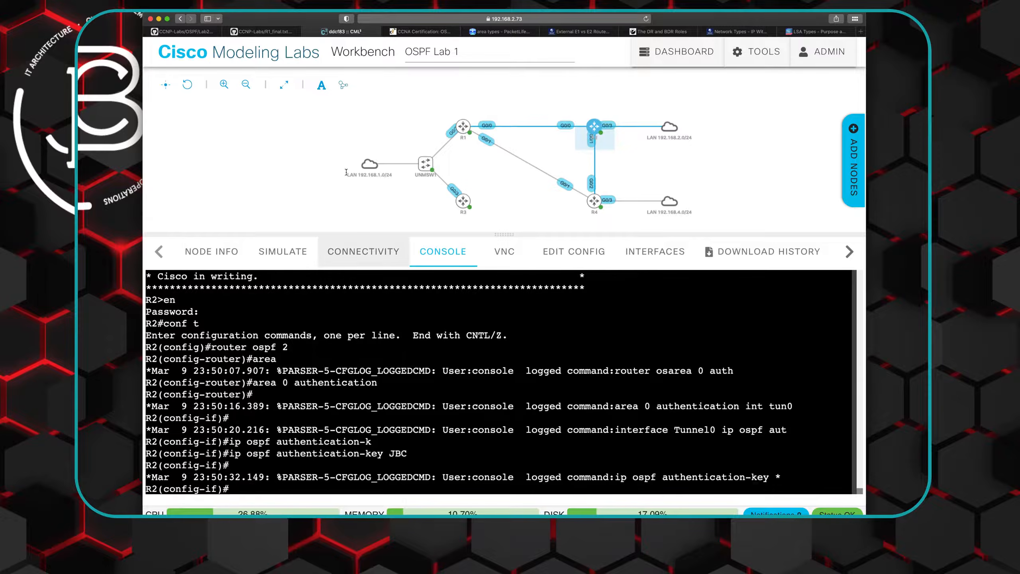
# - On R1's console, list the OSPF neighbors with "do show ip ospf neigh" to check the adjacencies
pyautogui.click(476, 122)
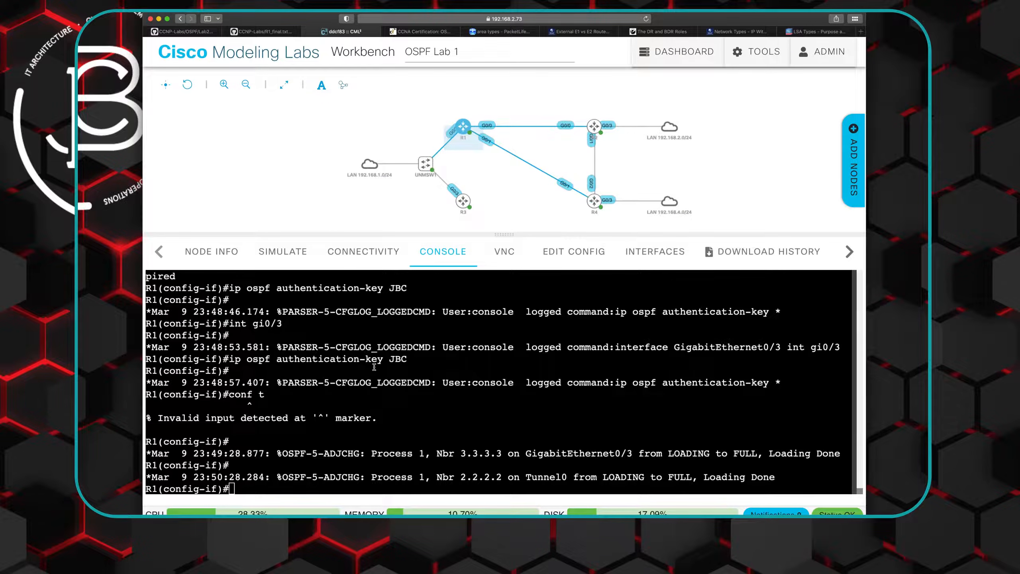
pyautogui.moveTo(460, 478); pyautogui.dragTo(570, 476)
pyautogui.click(537, 463)
pyautogui.write('do show ip ospf neigh')
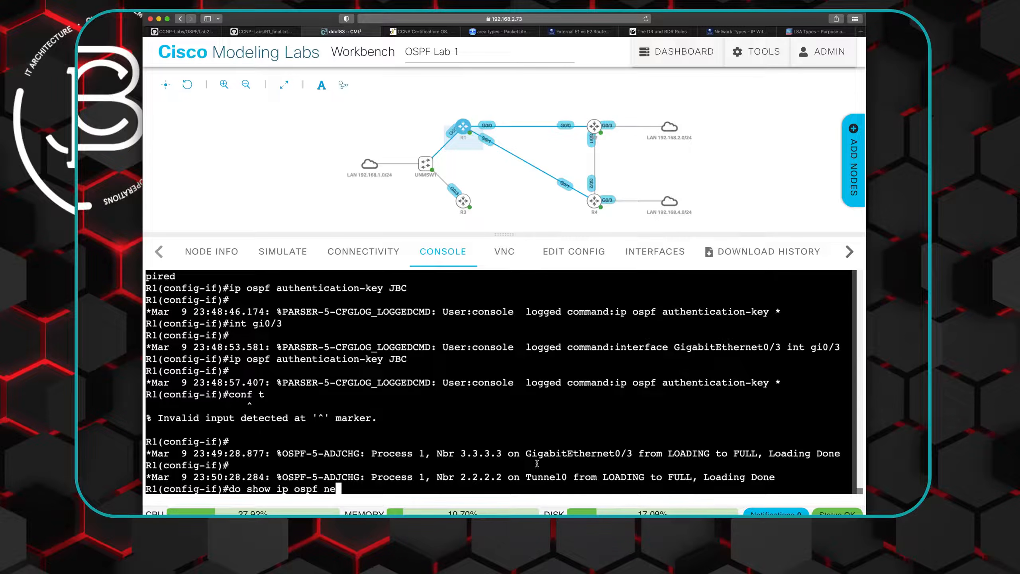
pyautogui.press('Return')
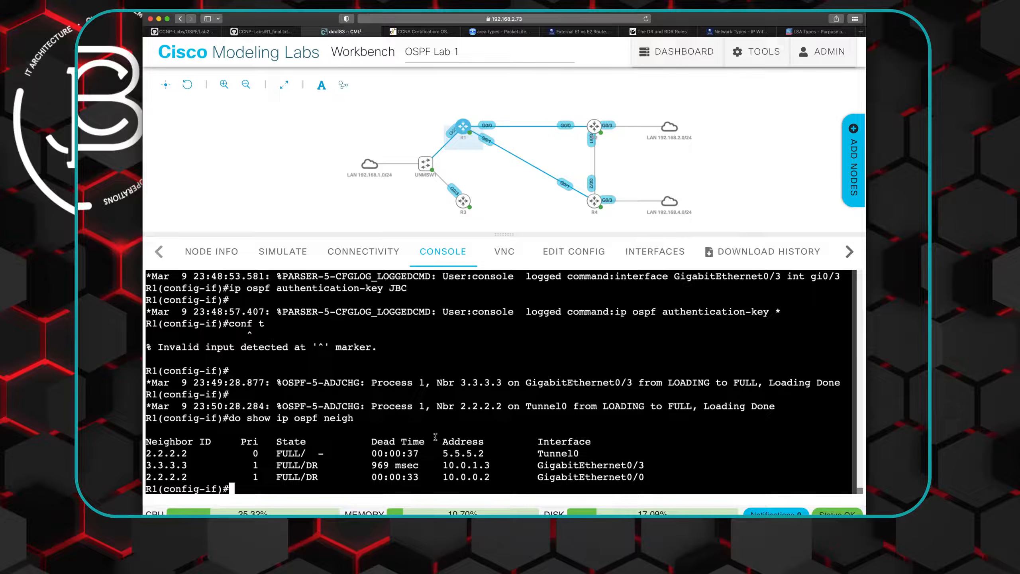
# - Run "do show ip ospf" on R1 and examine the authentication line under Area BACKBONE(0)
pyautogui.write('do show ip ospf')
pyautogui.press('Return')
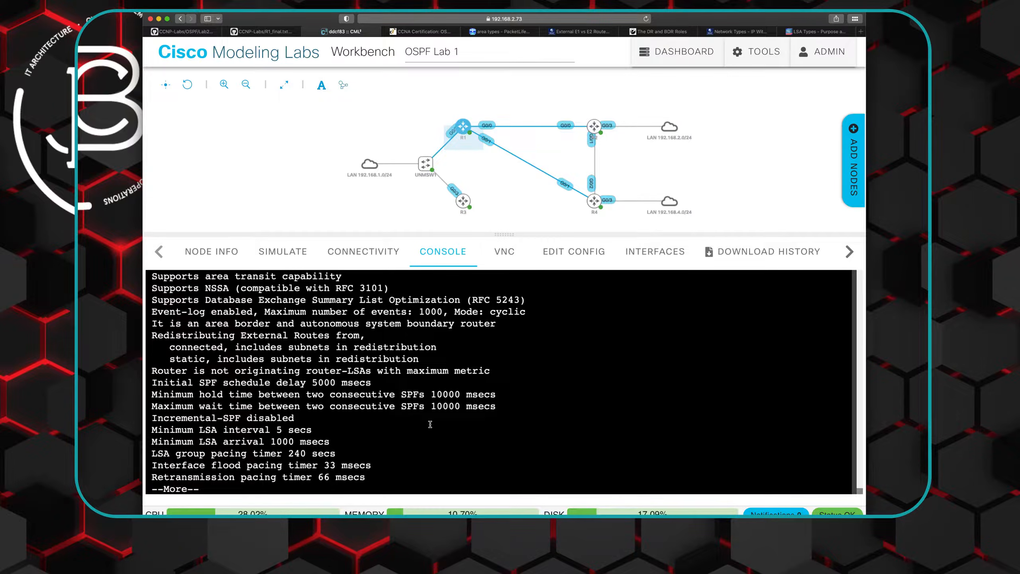
pyautogui.press('space')
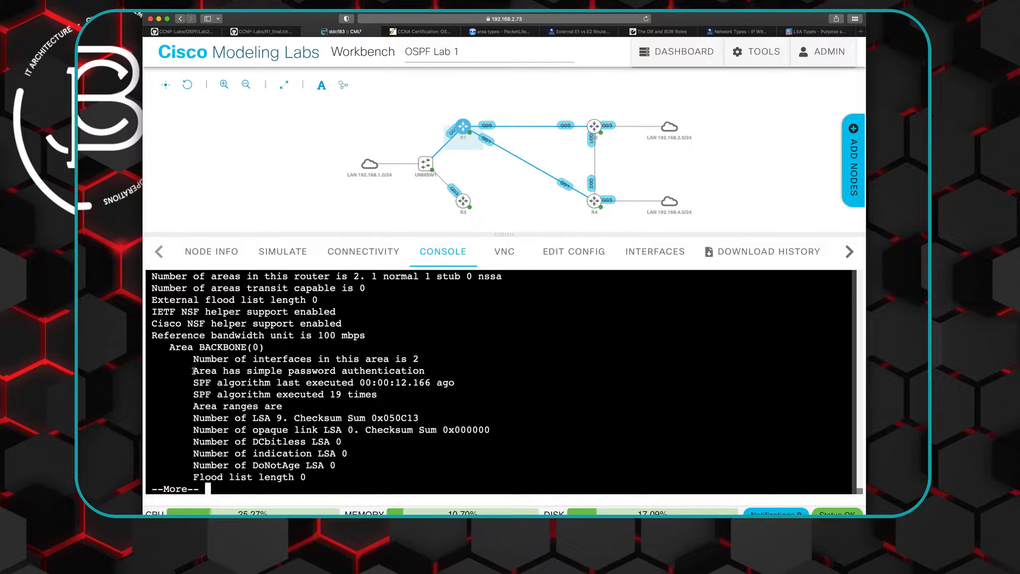
pyautogui.moveTo(193, 370); pyautogui.dragTo(422, 370)
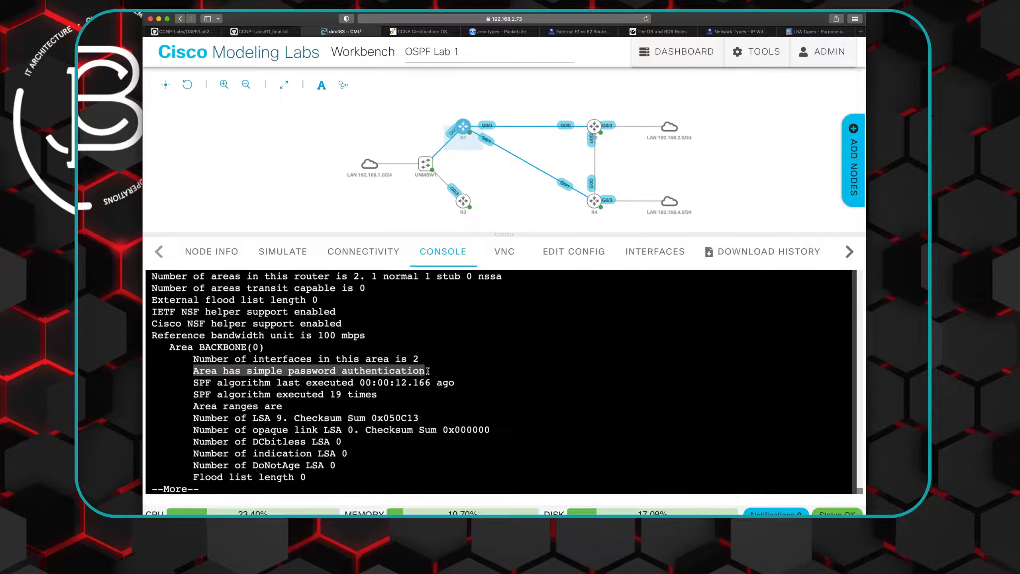
# - From R4's console, test connectivity to R3 in area 0 with "do ping 10.0.1.3"
pyautogui.click(595, 200)
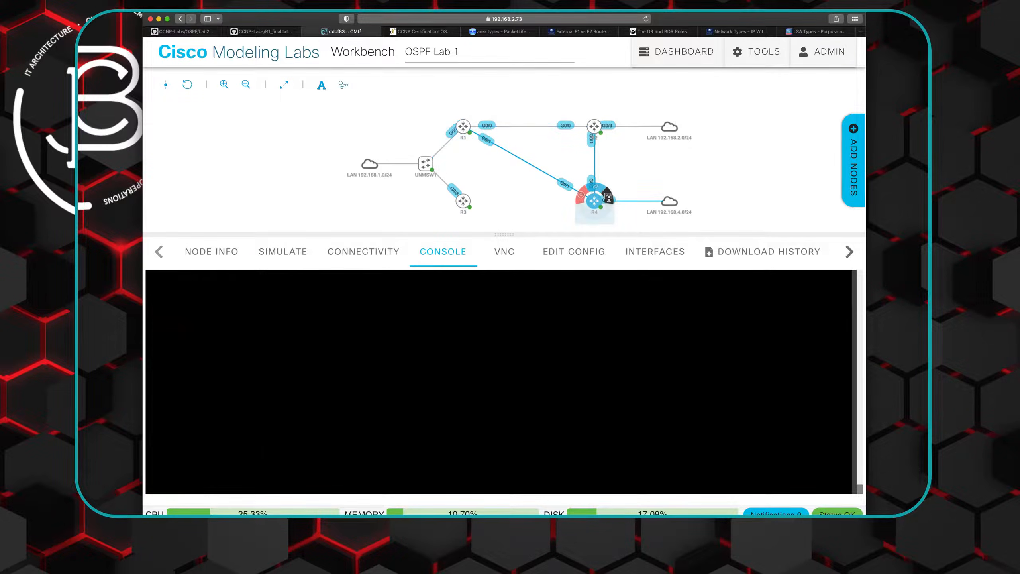
pyautogui.write('p')
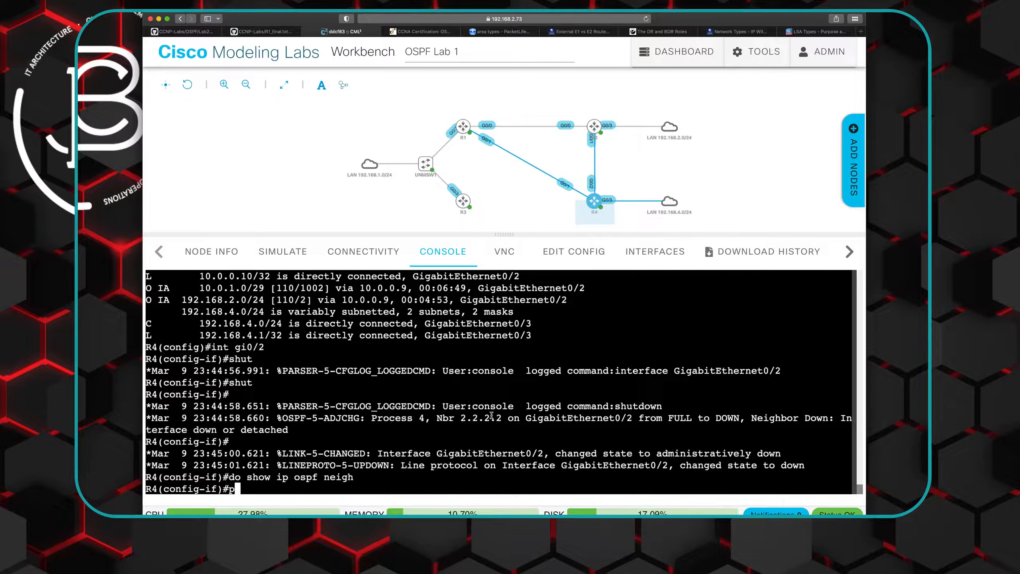
pyautogui.write('ing')
pyautogui.press('BackSpace')
pyautogui.press('BackSpace')
pyautogui.press('BackSpace')
pyautogui.press('BackSpace')
pyautogui.press('BackSpace')
pyautogui.press('BackSpace')
pyautogui.write('do')
pyautogui.write('ping 19')
pyautogui.write('2.168.')
pyautogui.press('BackSpace')
pyautogui.press('BackSpace')
pyautogui.press('BackSpace')
pyautogui.press('BackSpace')
pyautogui.press('BackSpace')
pyautogui.press('BackSpace')
pyautogui.press('BackSpace')
pyautogui.write('0.0.1.3')
pyautogui.press('Return')
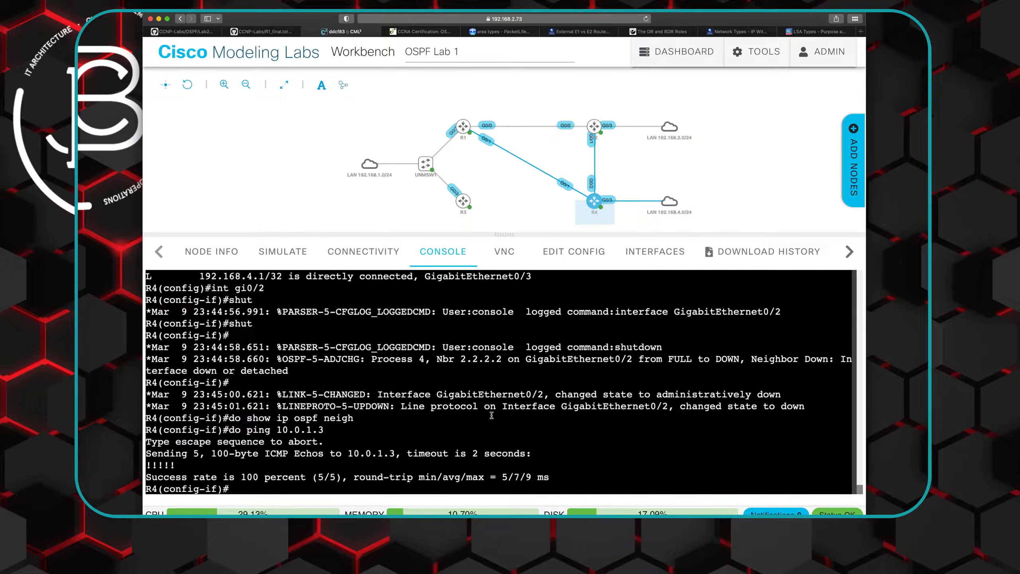
# - Switch to the Lab 2 README page on GitHub and review the topology diagram and task list
pyautogui.moveTo(591, 219)
pyautogui.moveTo(465, 200)
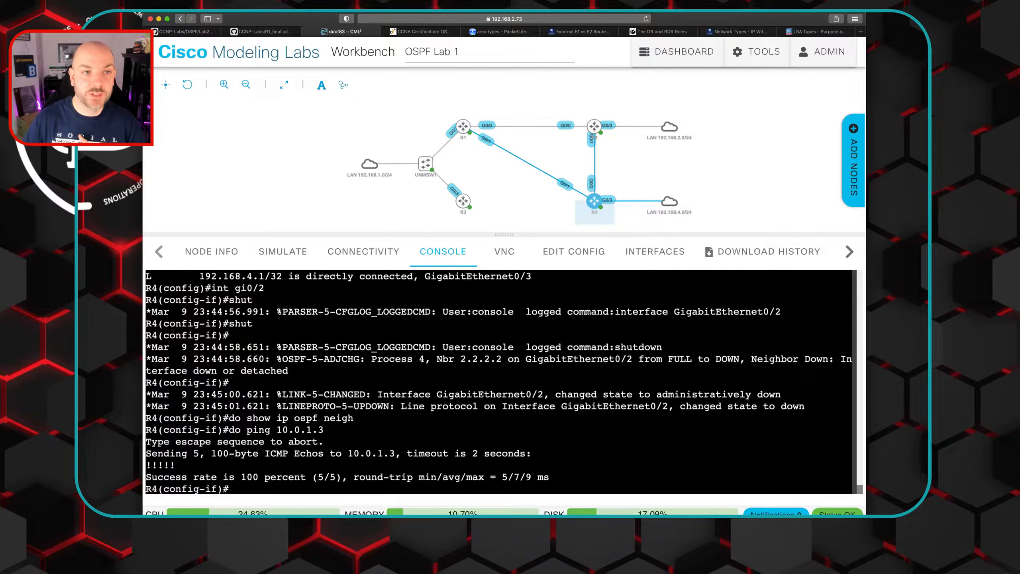
pyautogui.click(181, 33)
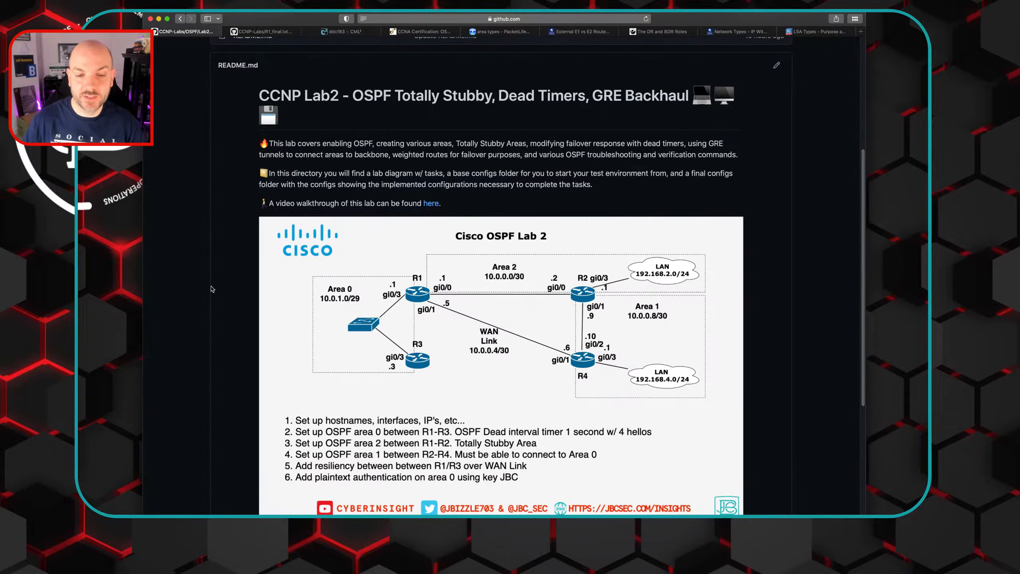
pyautogui.scroll(-1, 216, 287)
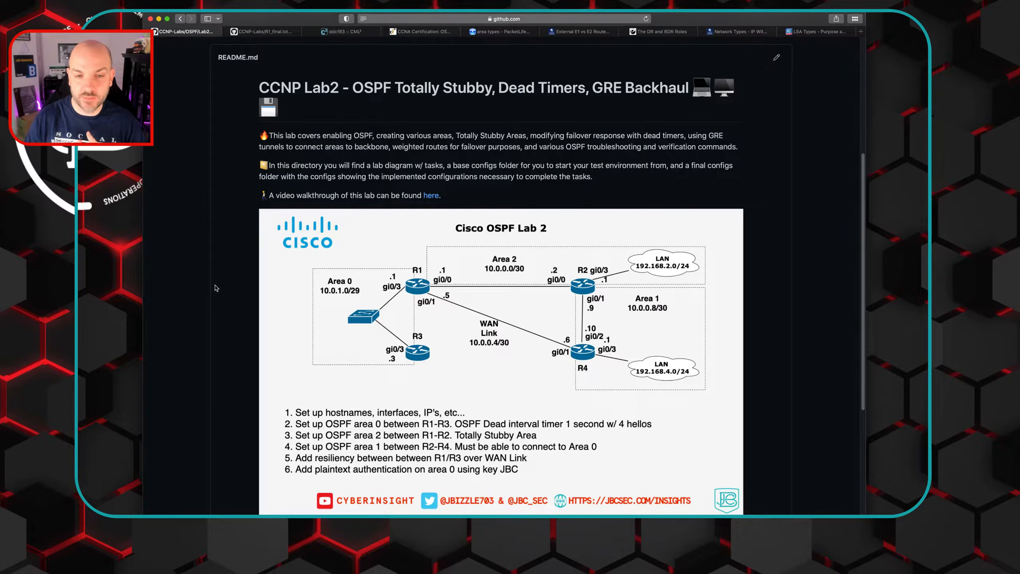